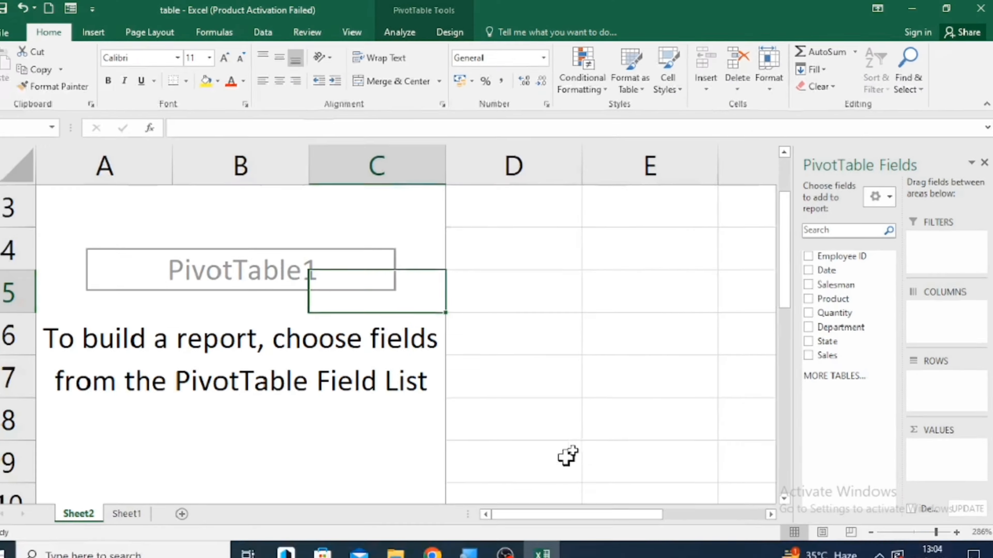
# Step: Examine the source data on Sheet1, checking the header row and the Department and Sales columns
pyautogui.click(143, 507)
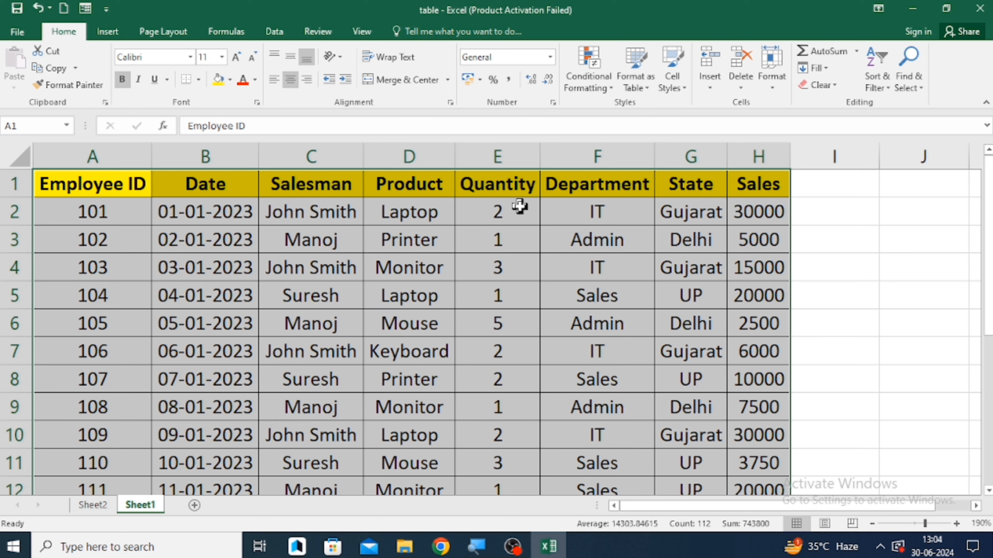
pyautogui.click(601, 187)
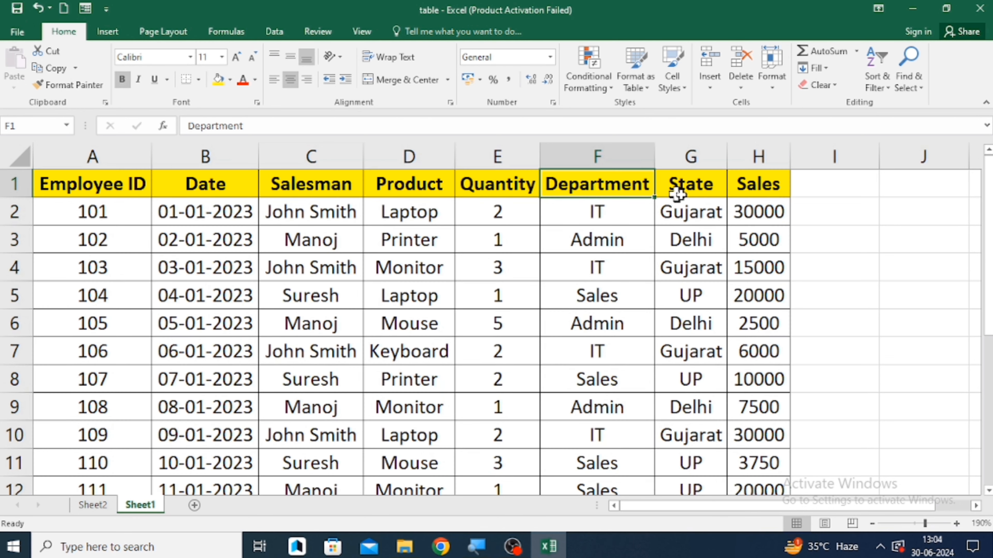
pyautogui.click(757, 184)
pyautogui.click(603, 153)
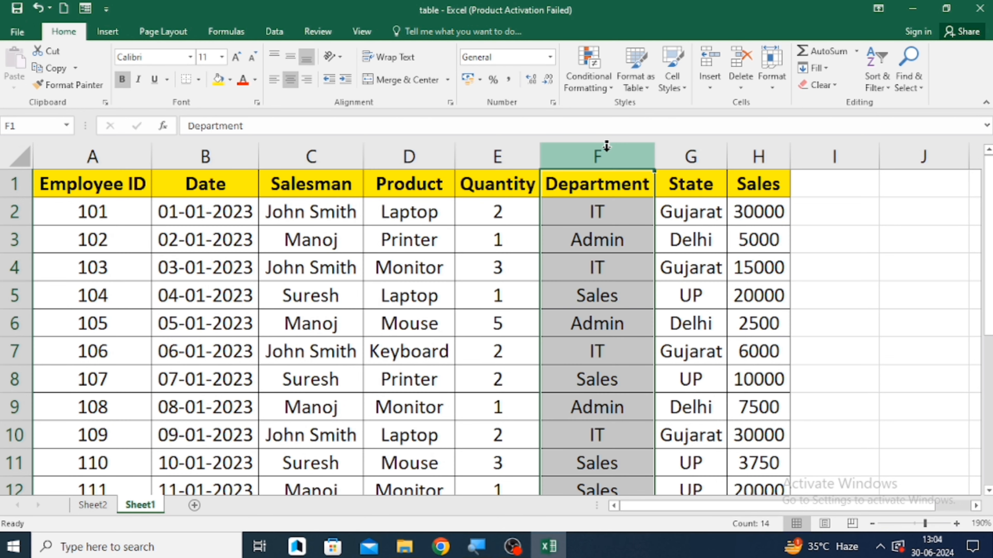
pyautogui.click(738, 152)
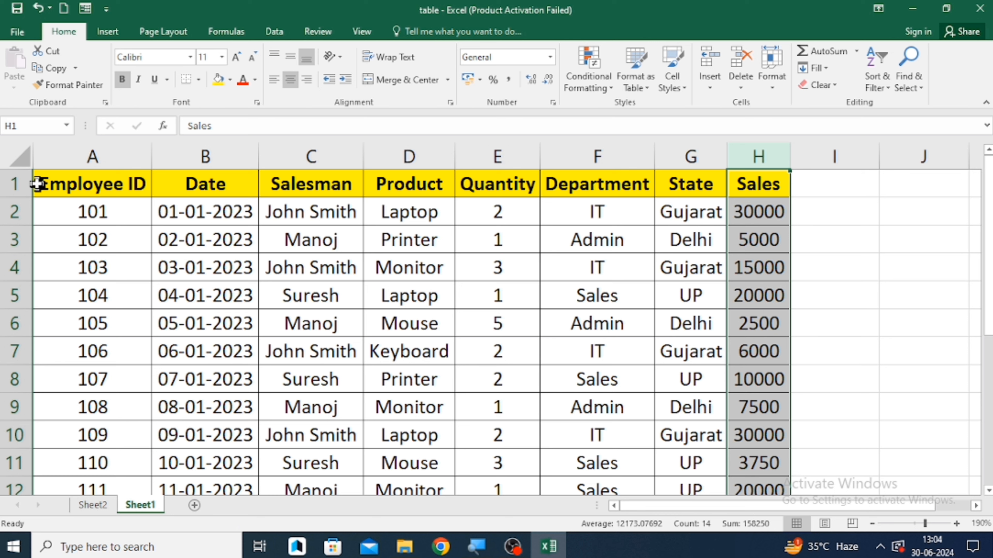
pyautogui.click(21, 180)
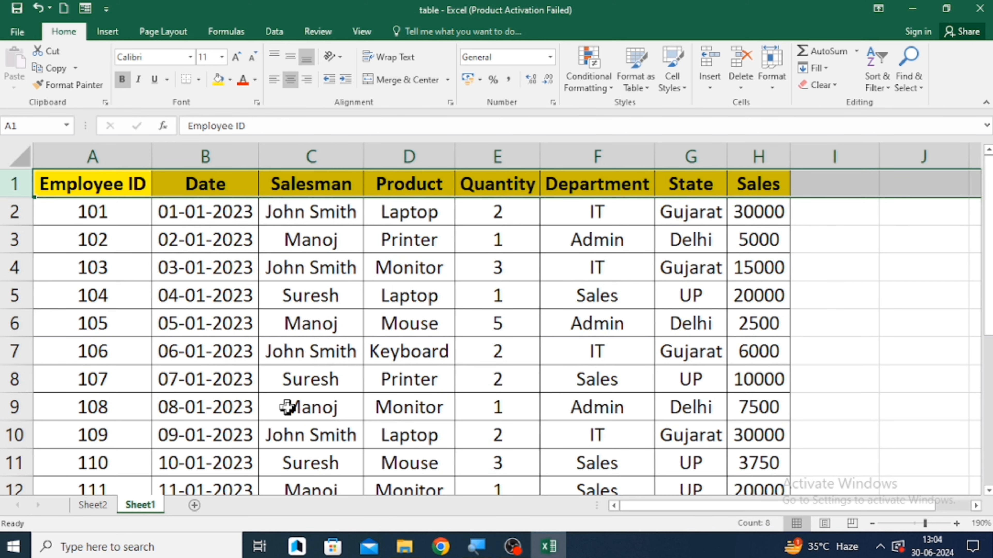
# Step: Build the pivot table on Sheet2 with Department as the row field and Sales as the summed value field
pyautogui.click(92, 508)
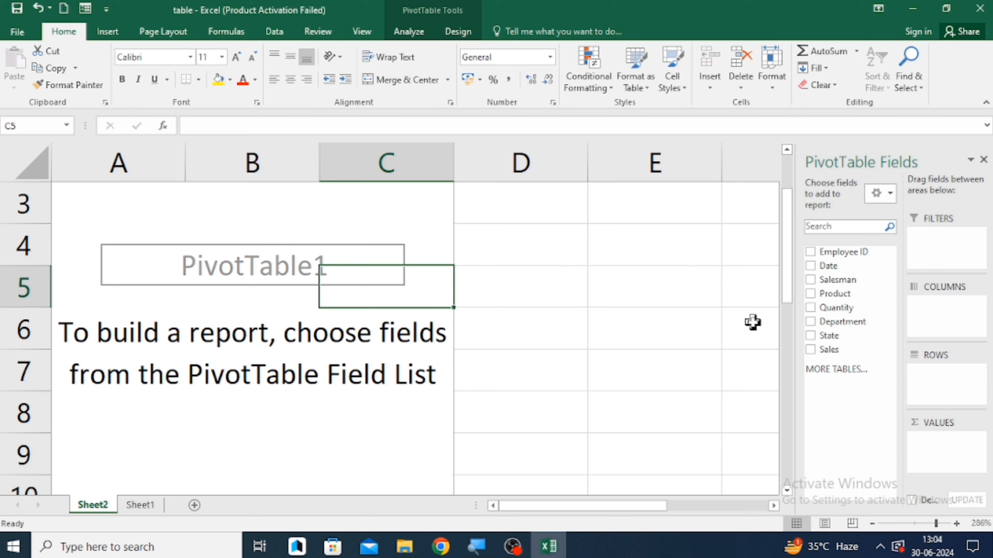
pyautogui.moveTo(812, 325); pyautogui.dragTo(946, 391)
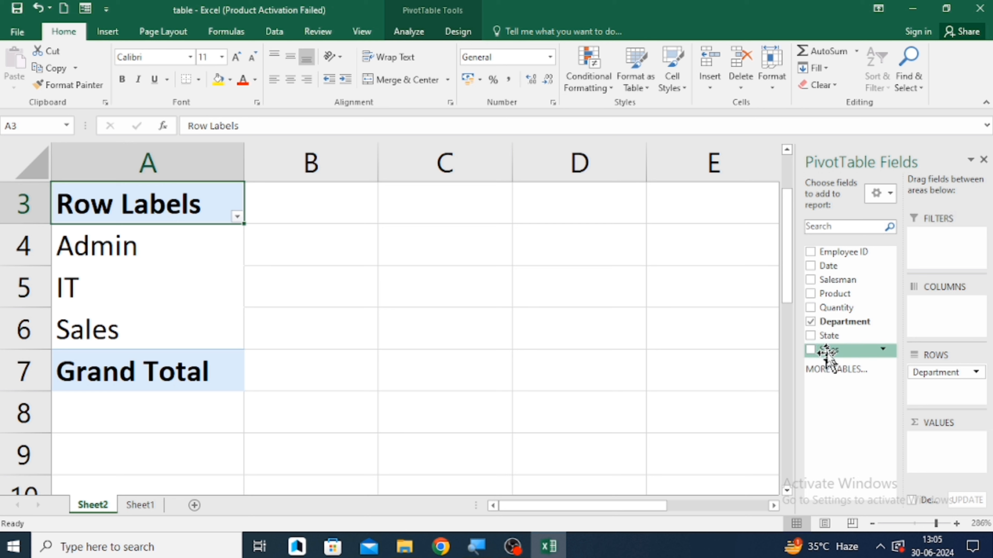
pyautogui.moveTo(831, 349); pyautogui.dragTo(946, 458)
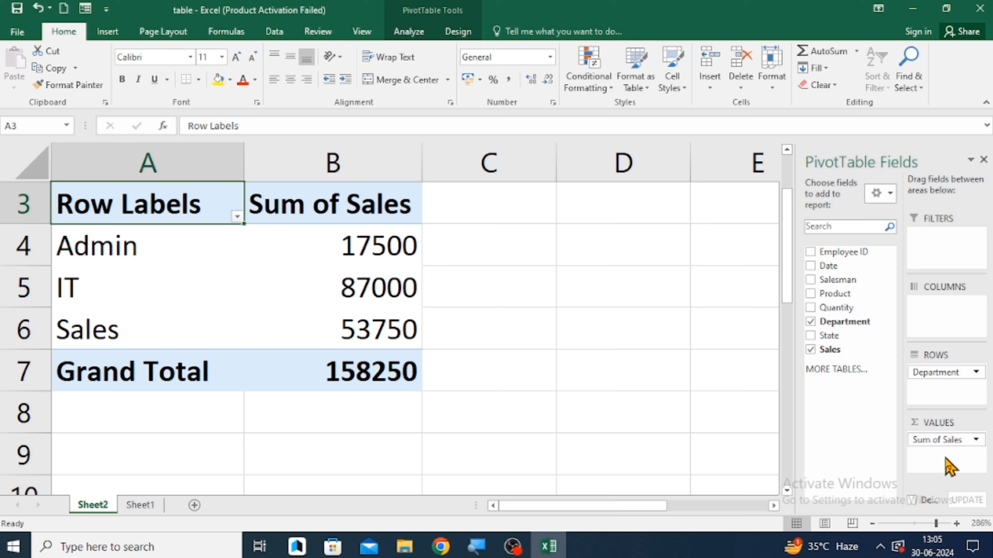
# Step: Review the summary calculations available for the Sum of Sales value field, keeping Sum
pyautogui.click(976, 441)
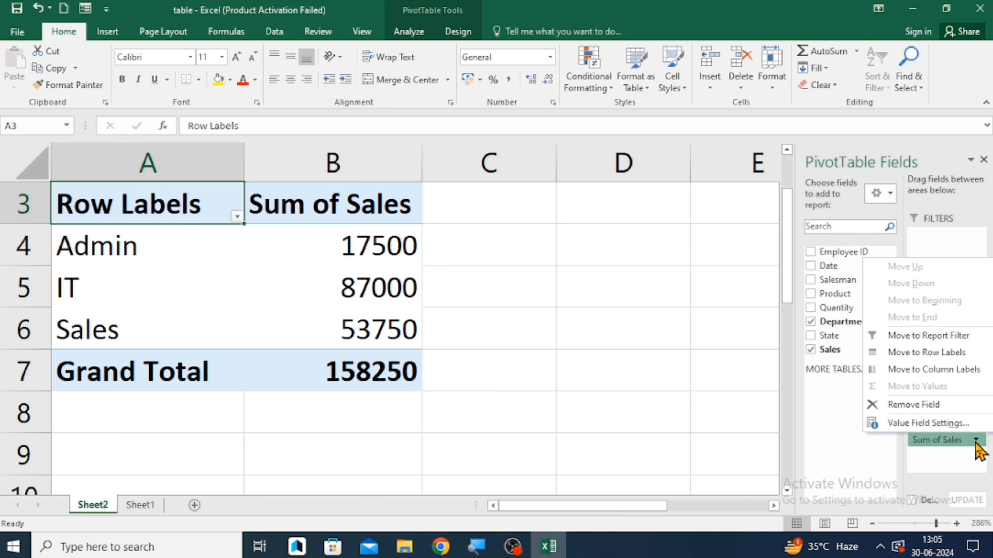
pyautogui.click(942, 424)
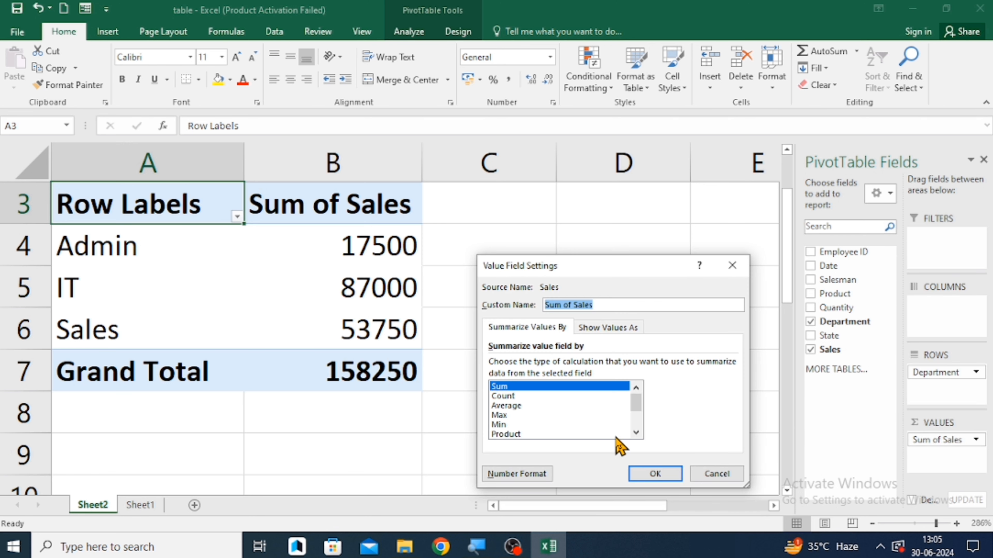
pyautogui.click(636, 433)
pyautogui.click(636, 433)
pyautogui.click(636, 433)
pyautogui.click(636, 433)
pyautogui.click(636, 432)
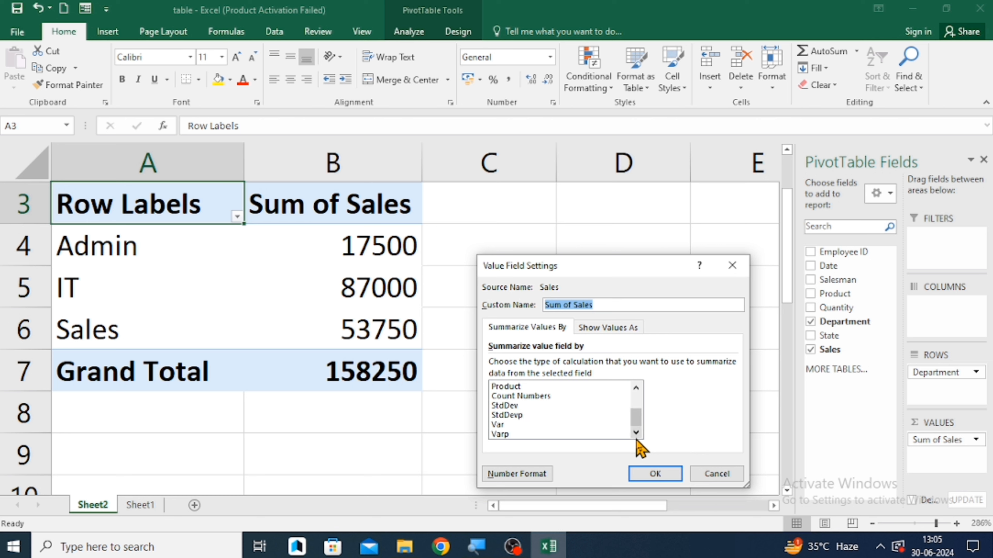
pyautogui.scroll(2, 637, 442)
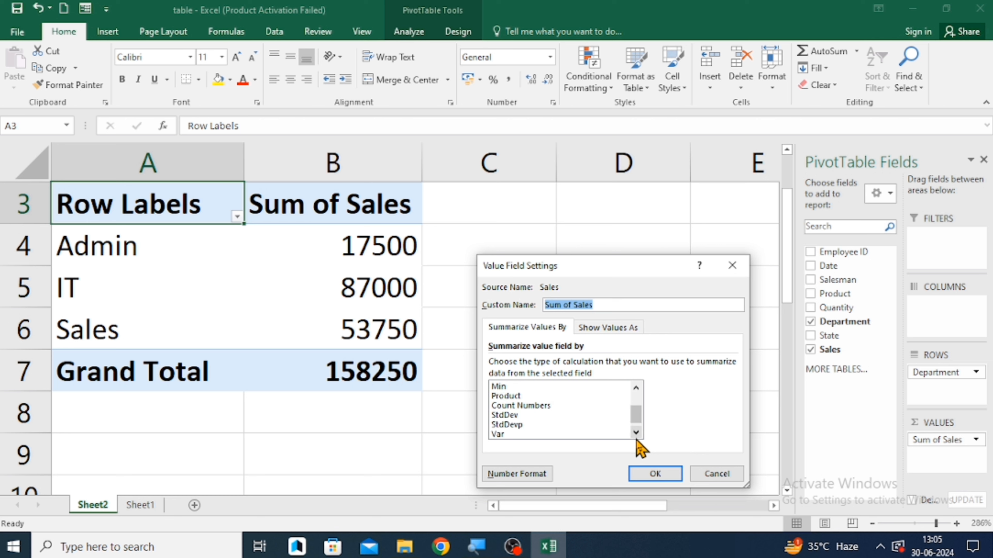
pyautogui.click(636, 387)
pyautogui.click(636, 387)
pyautogui.click(636, 387)
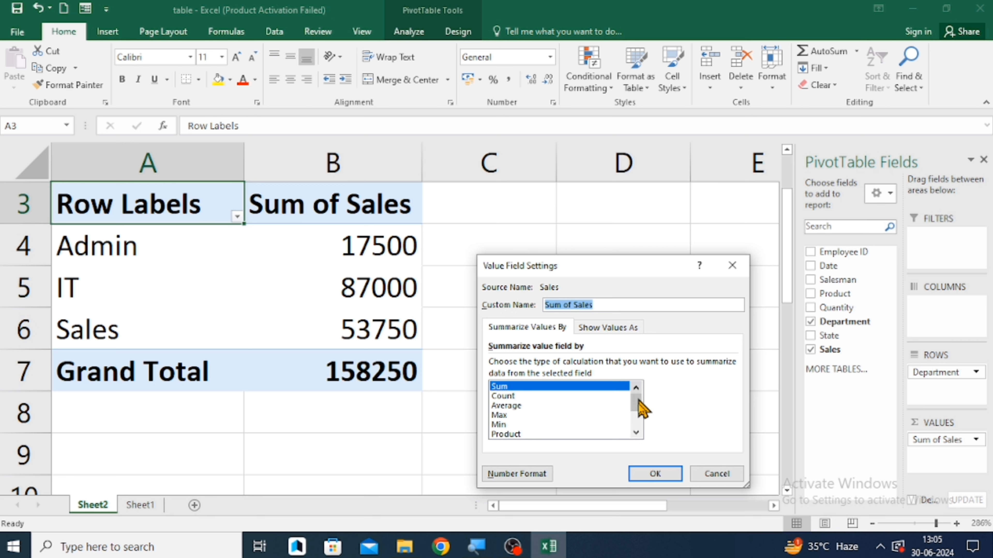
pyautogui.click(643, 468)
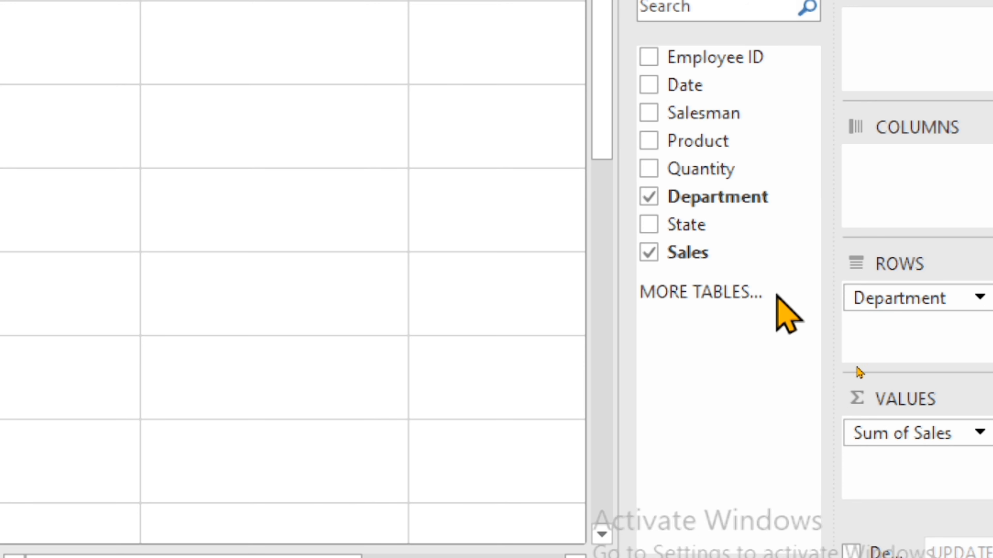
# Step: Examine each department's sales total in the pivot table, going through the Admin, IT and Sales rows
pyautogui.moveTo(969, 451); pyautogui.dragTo(157, 145)
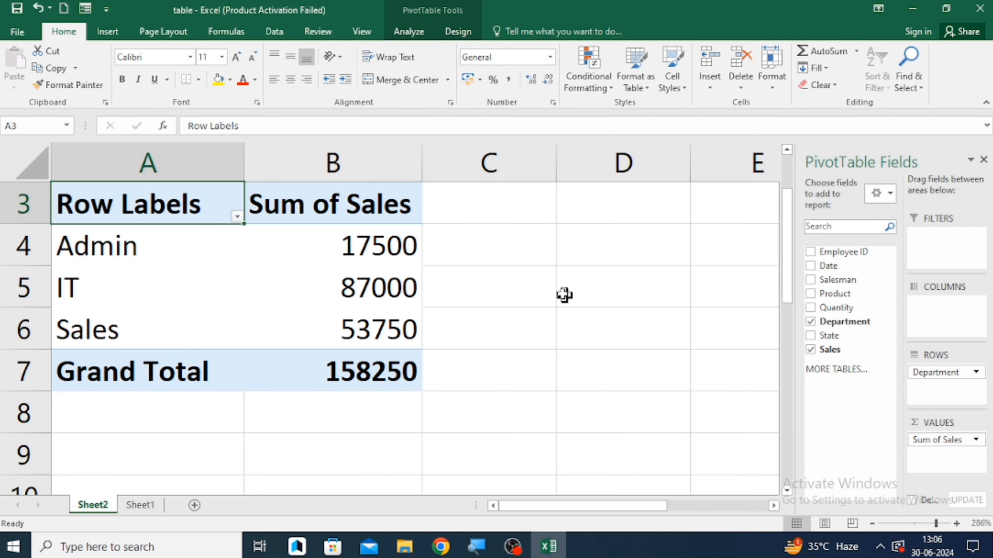
pyautogui.moveTo(565, 295); pyautogui.dragTo(489, 240)
pyautogui.click(489, 240)
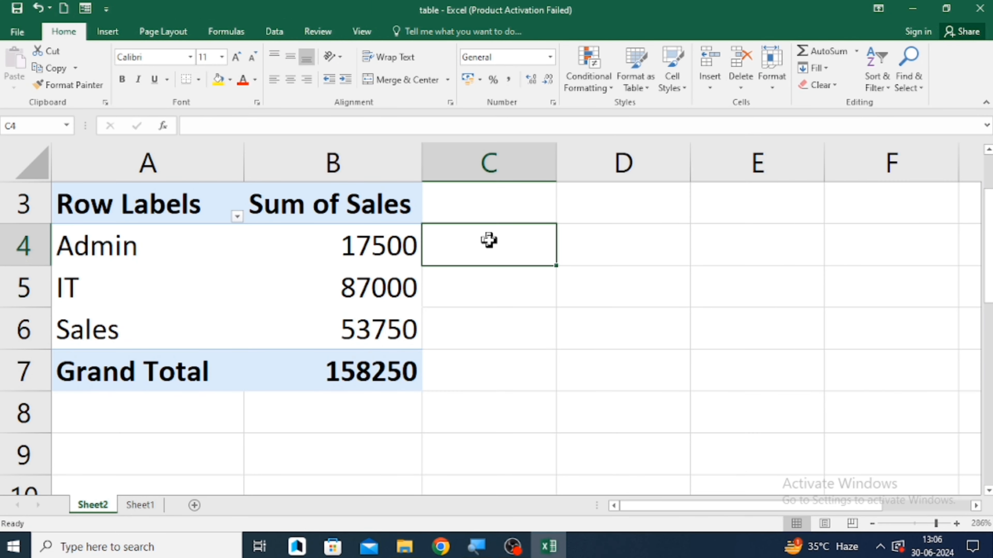
pyautogui.click(111, 254)
pyautogui.press('Right')
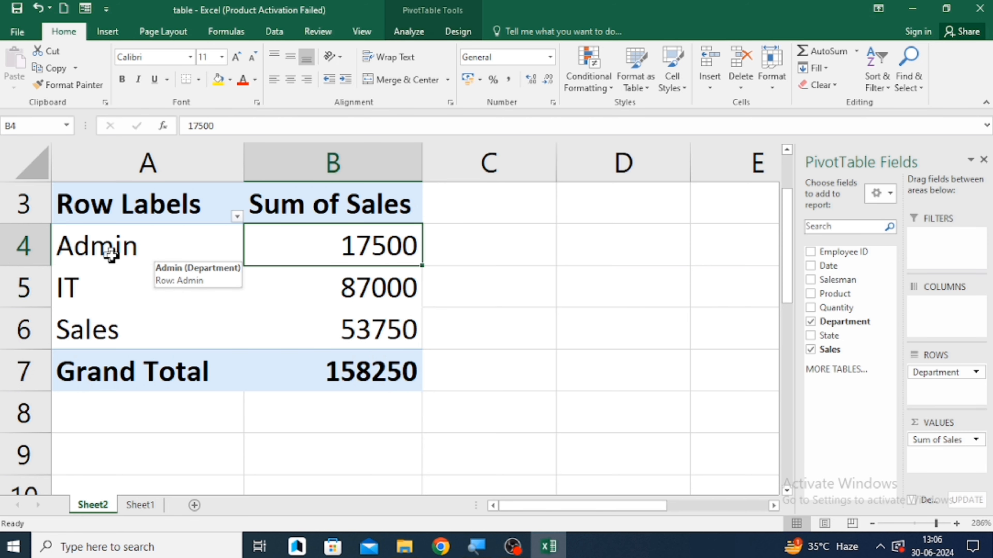
pyautogui.press('Left')
pyautogui.press('Right')
pyautogui.press('Right')
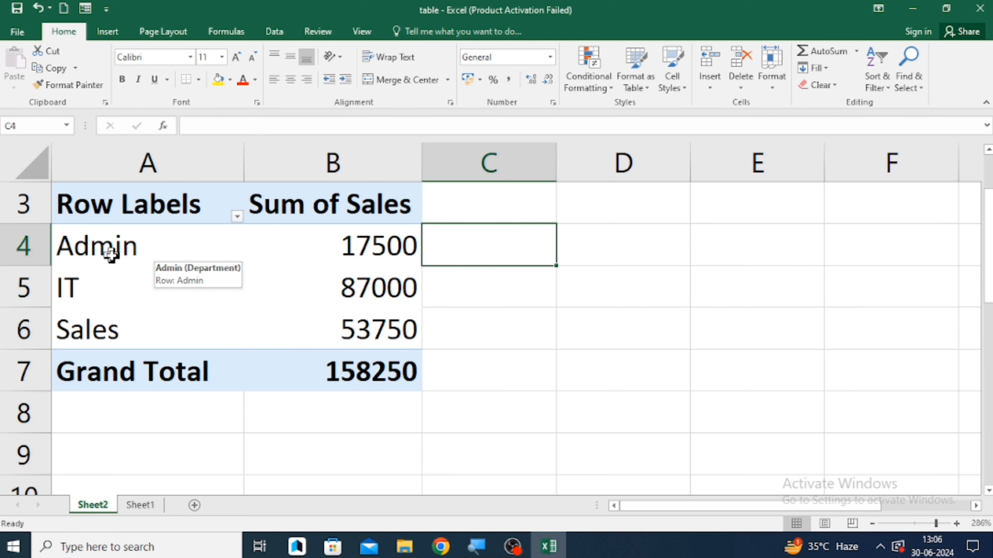
pyautogui.press('Left')
pyautogui.press('Right')
pyautogui.press('Left')
pyautogui.press('Left')
pyautogui.press('Right')
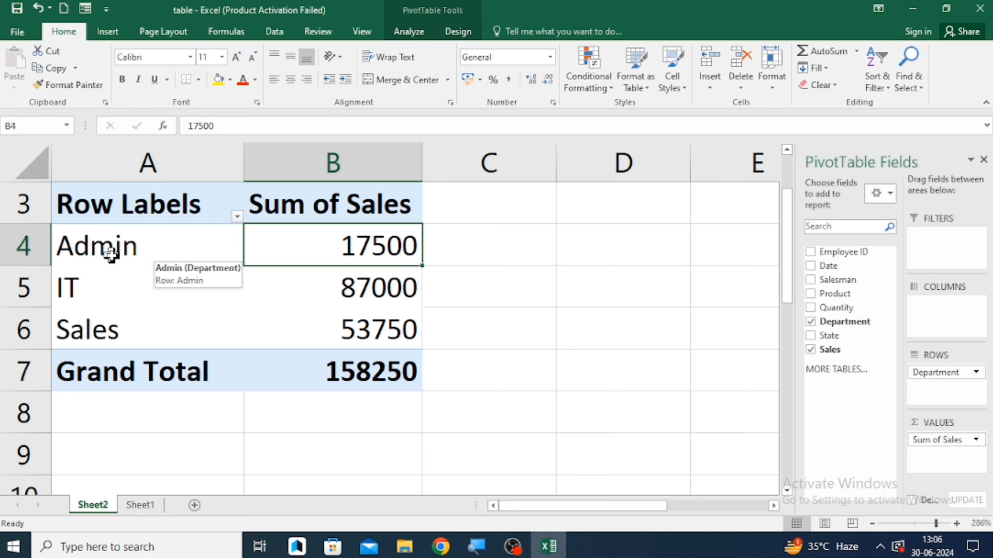
pyautogui.press('Right')
pyautogui.press('Left')
pyautogui.press('Left')
pyautogui.press('Down')
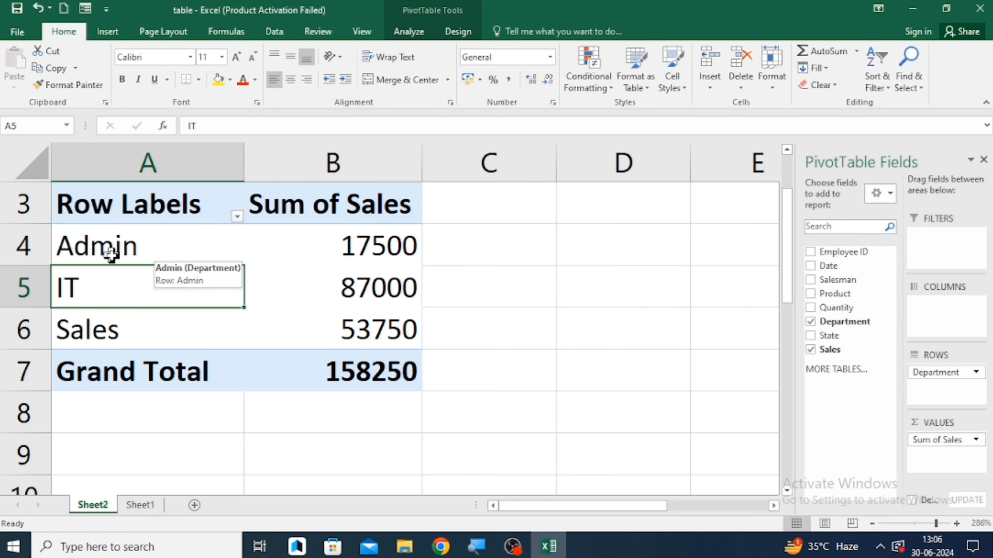
pyautogui.press('Right')
pyautogui.press('Left')
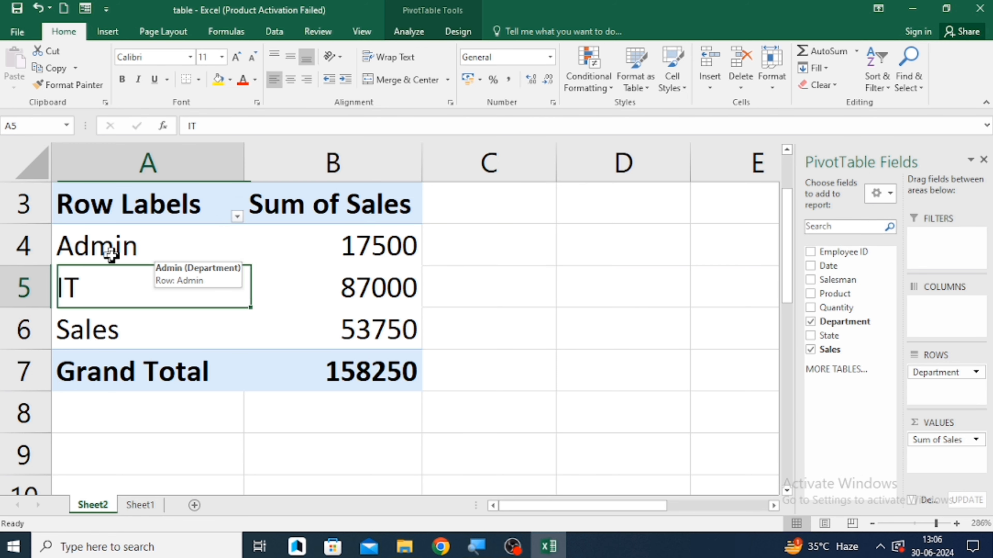
pyautogui.press('Down')
pyautogui.press('Right')
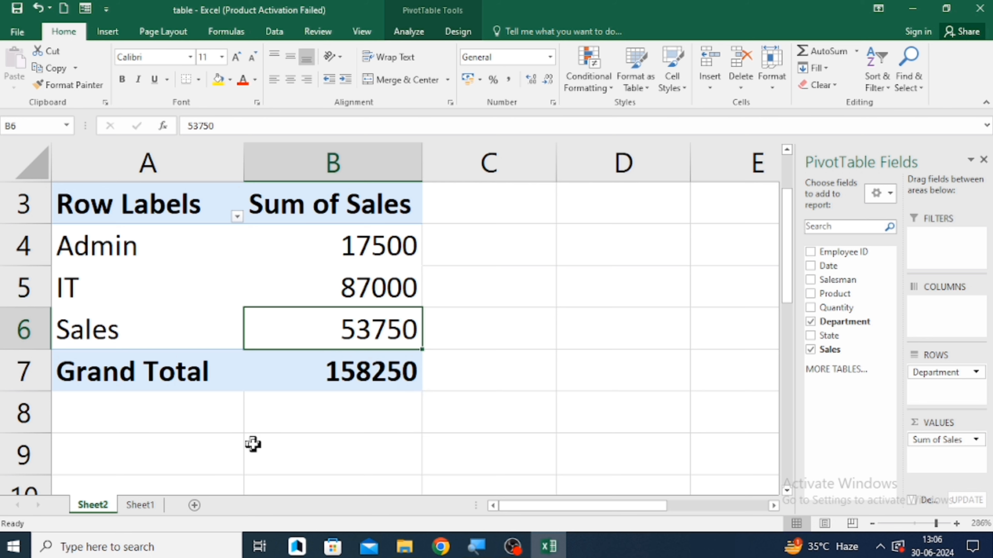
# Step: Check the Sales column of the source data on Sheet1 and return to the pivot table on Sheet2
pyautogui.click(145, 507)
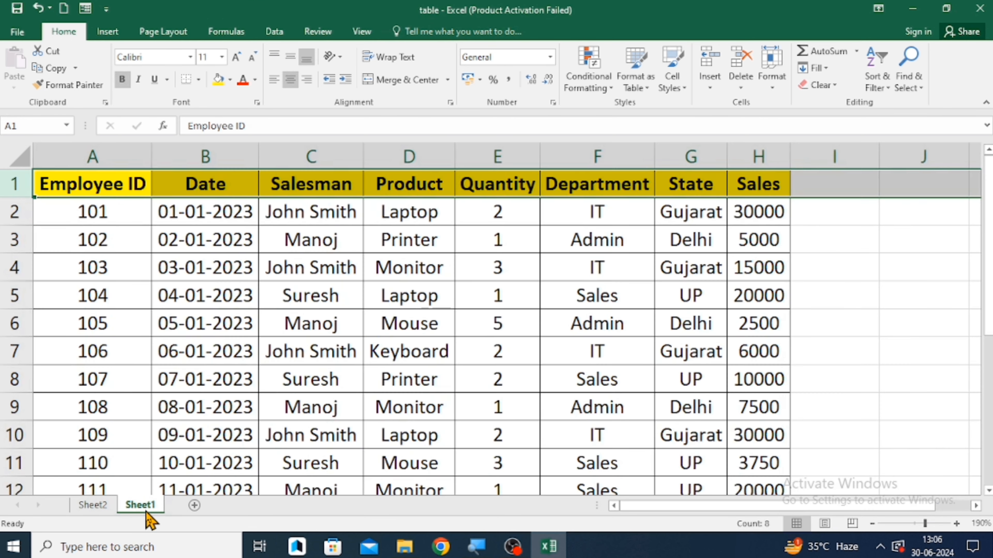
pyautogui.click(745, 154)
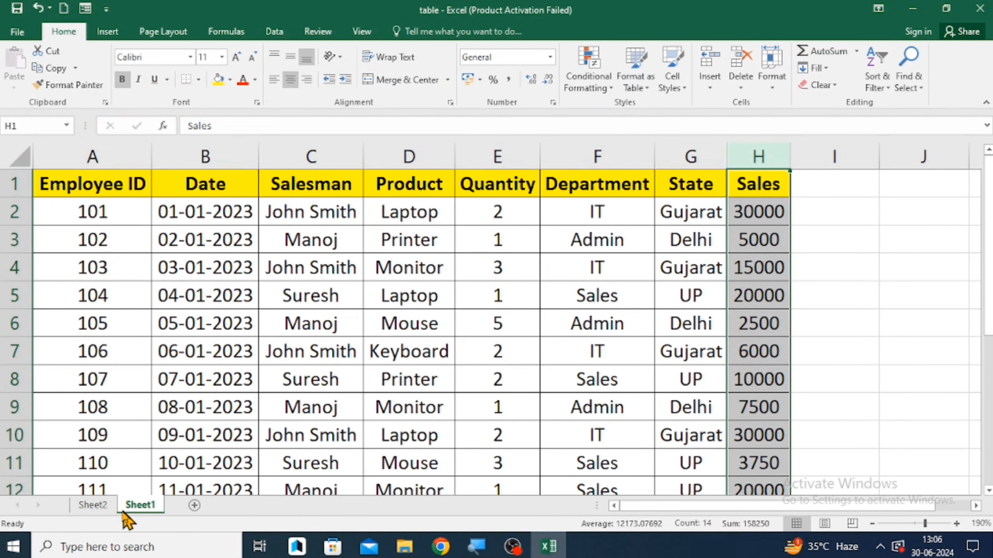
pyautogui.click(106, 506)
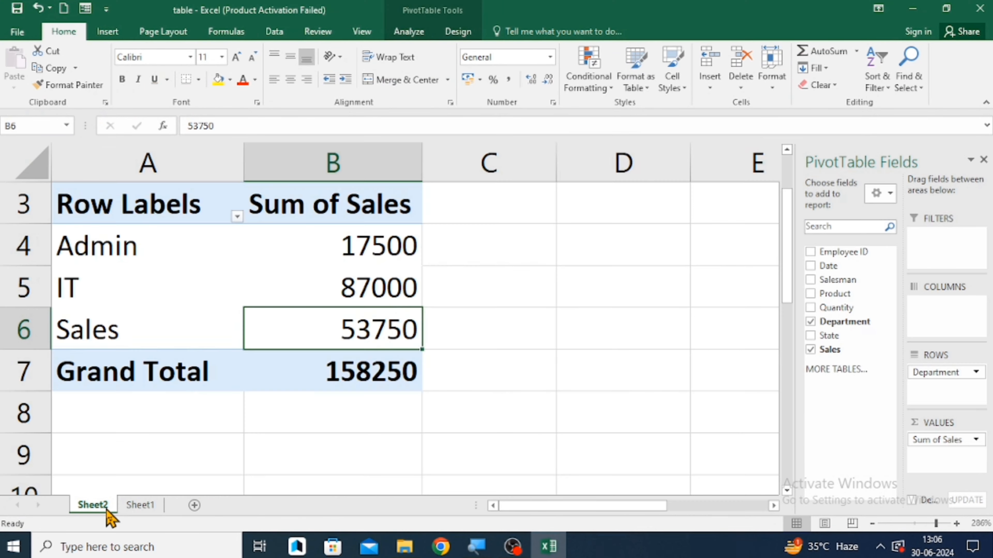
pyautogui.click(493, 227)
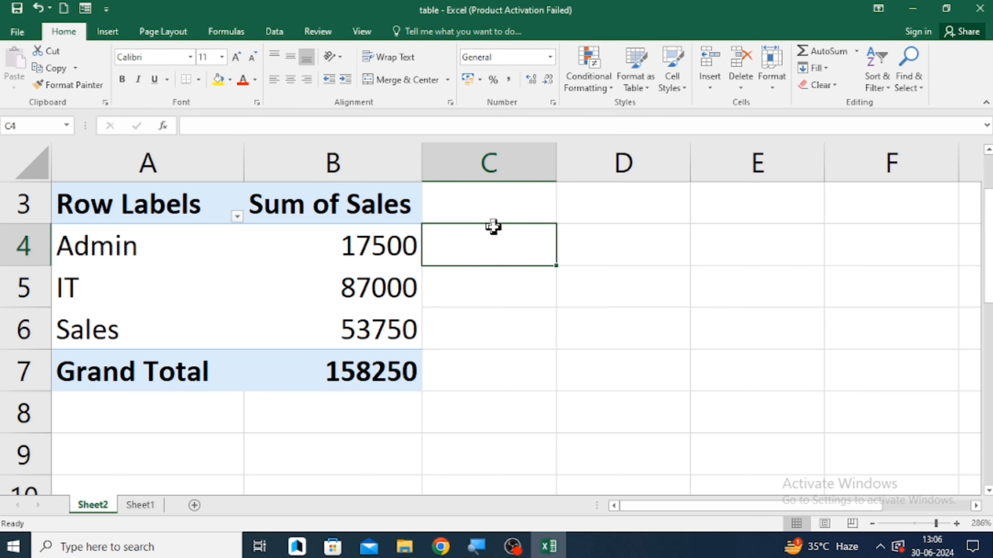
pyautogui.click(115, 247)
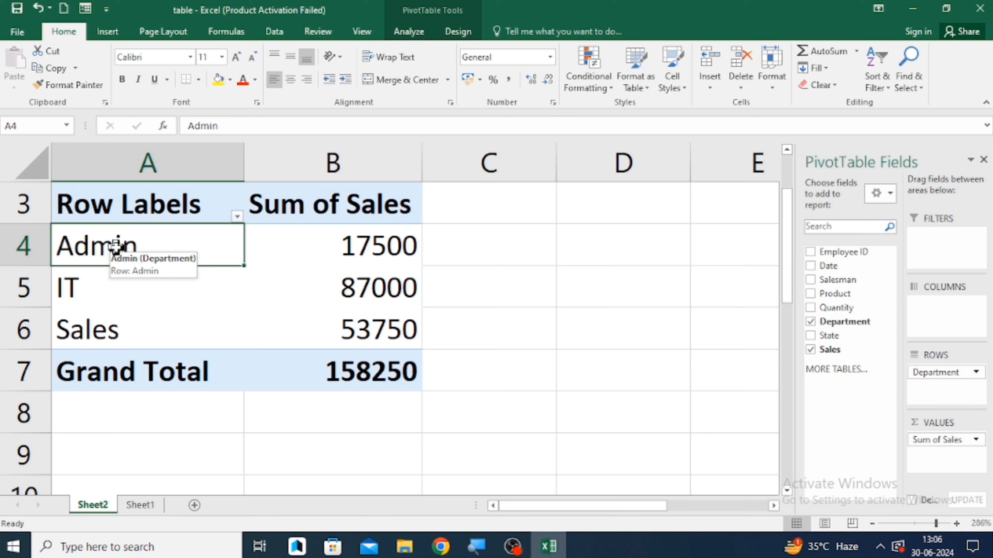
pyautogui.doubleClick(115, 246)
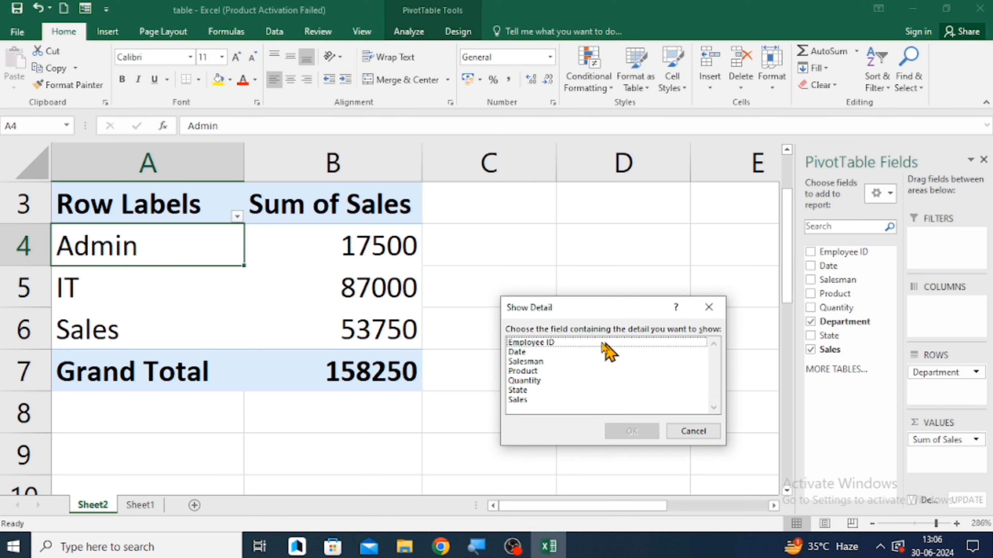
pyautogui.click(693, 432)
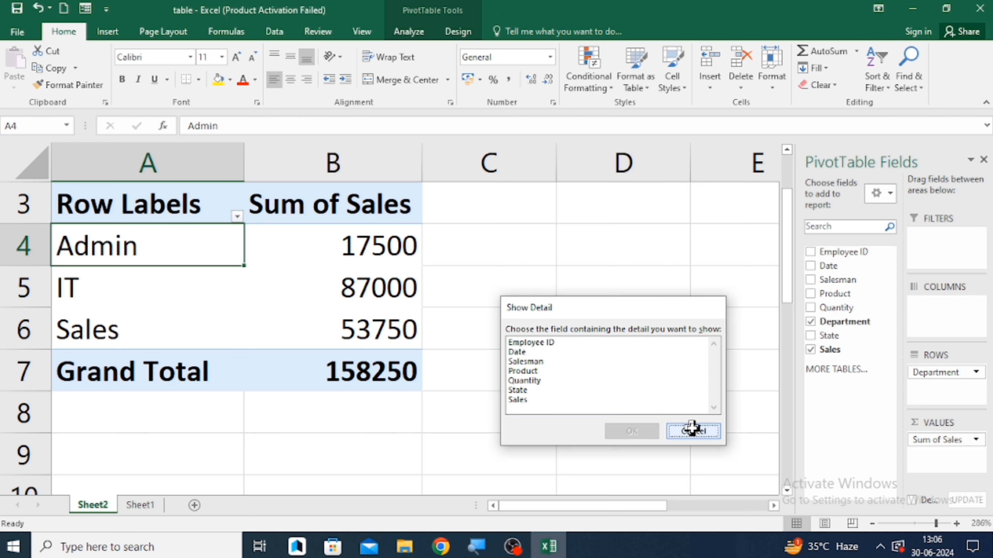
# Step: Extract the records behind the Admin department's sales total onto a new sheet and widen its Date column to show full dates
pyautogui.doubleClick(388, 250)
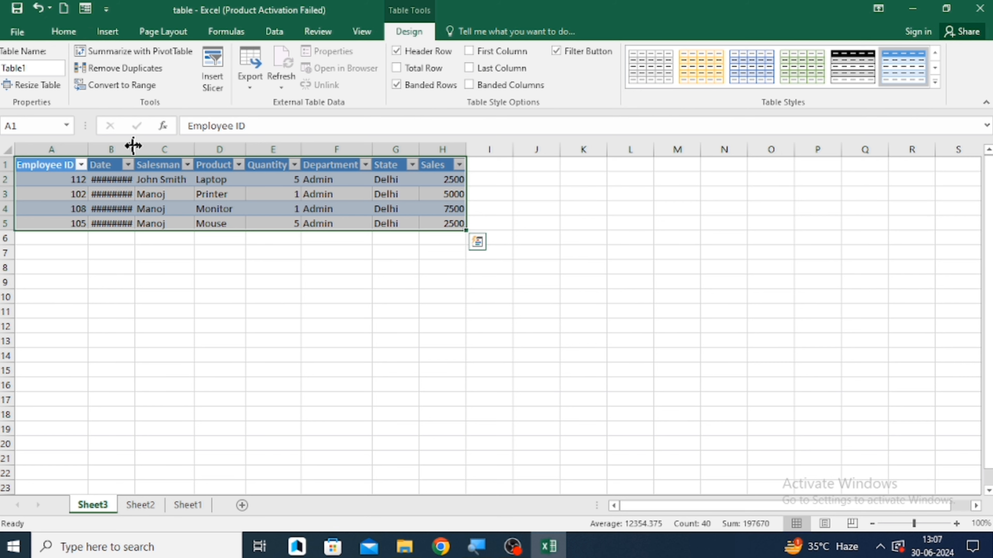
pyautogui.click(133, 147)
pyautogui.moveTo(133, 146); pyautogui.dragTo(170, 149)
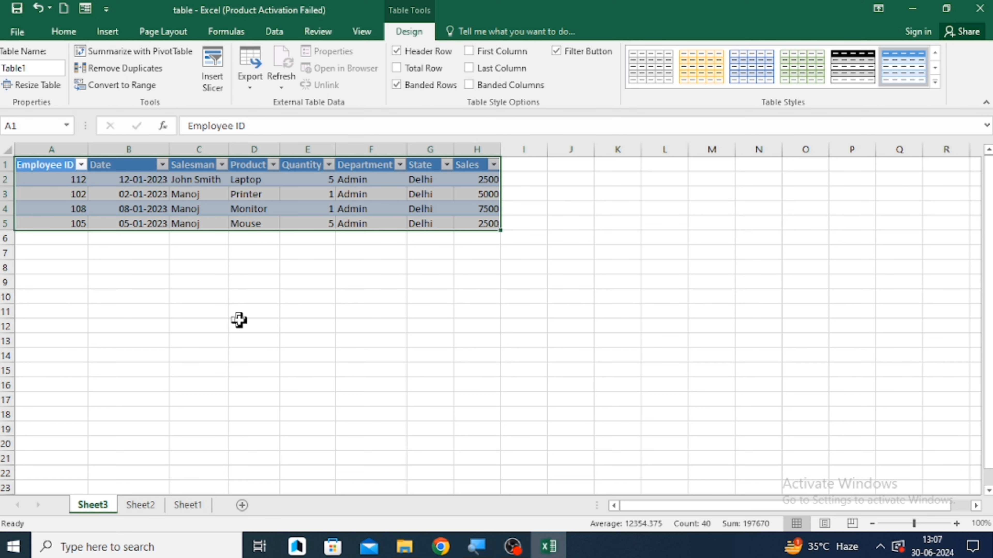
# Step: Extract the records behind the IT department's sales total from the Sheet2 pivot table onto a new sheet, and return to the pivot table
pyautogui.click(142, 508)
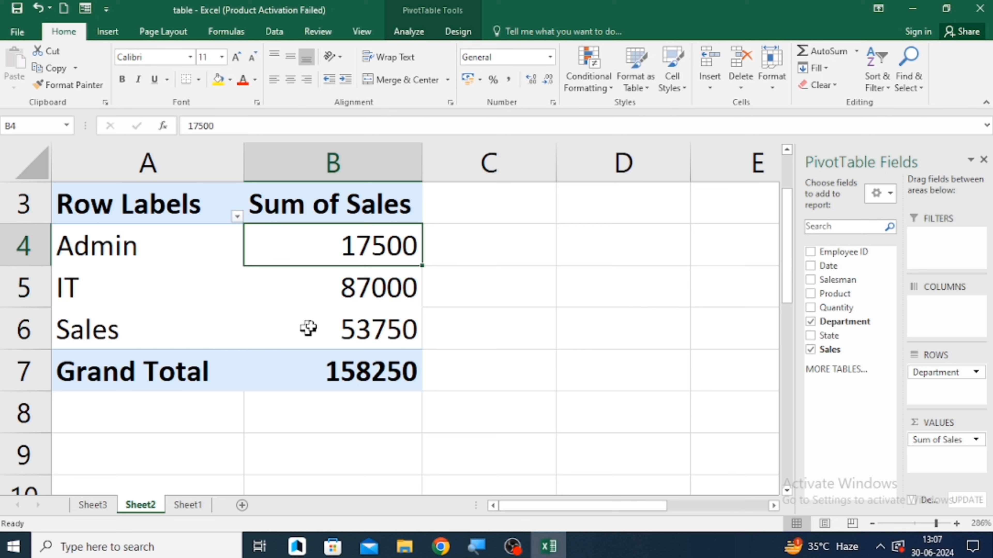
pyautogui.moveTo(364, 281)
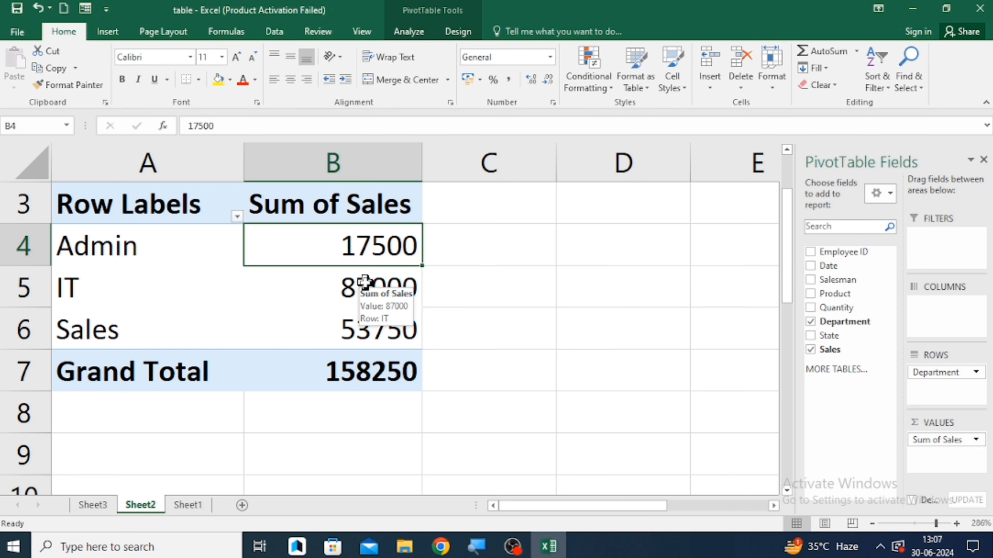
pyautogui.click(364, 281)
pyautogui.doubleClick(365, 282)
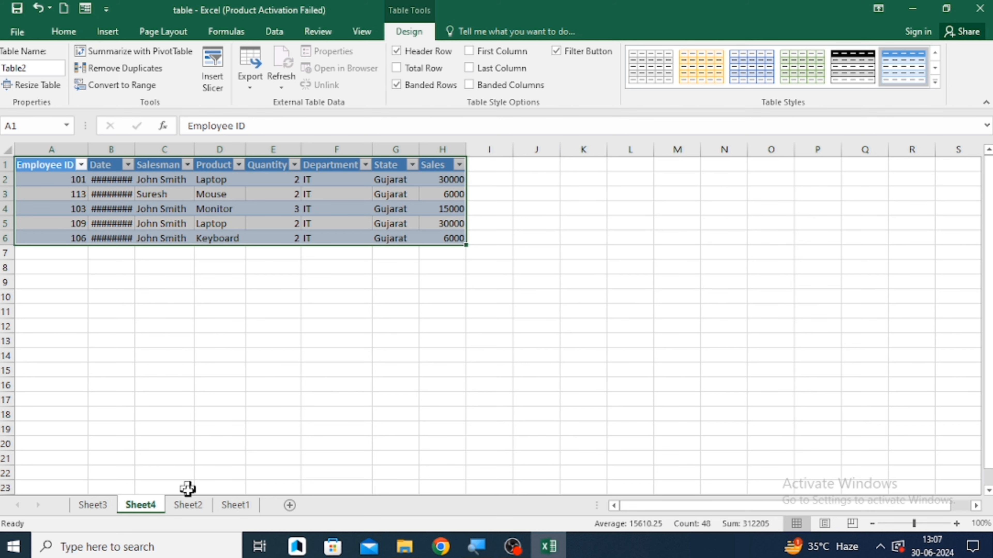
pyautogui.click(189, 507)
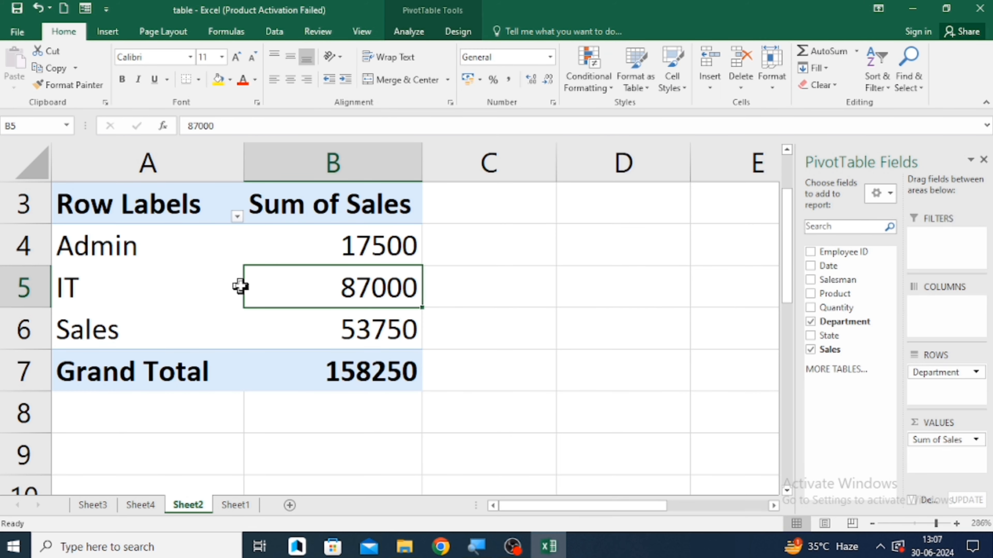
# Step: Widen the Date column of the IT records on Sheet4 to show full dates, and return to the pivot table on Sheet2
pyautogui.click(140, 507)
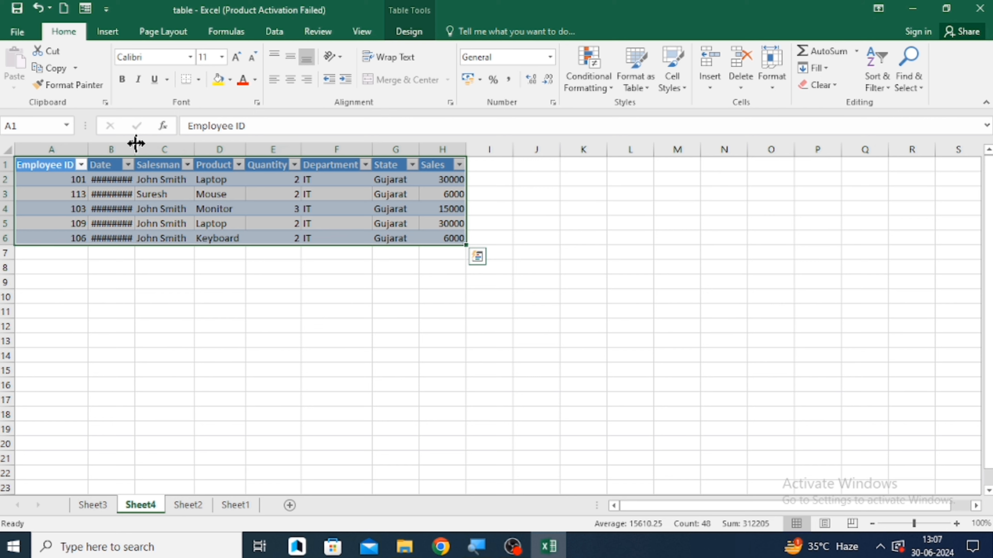
pyautogui.moveTo(135, 143); pyautogui.dragTo(167, 155)
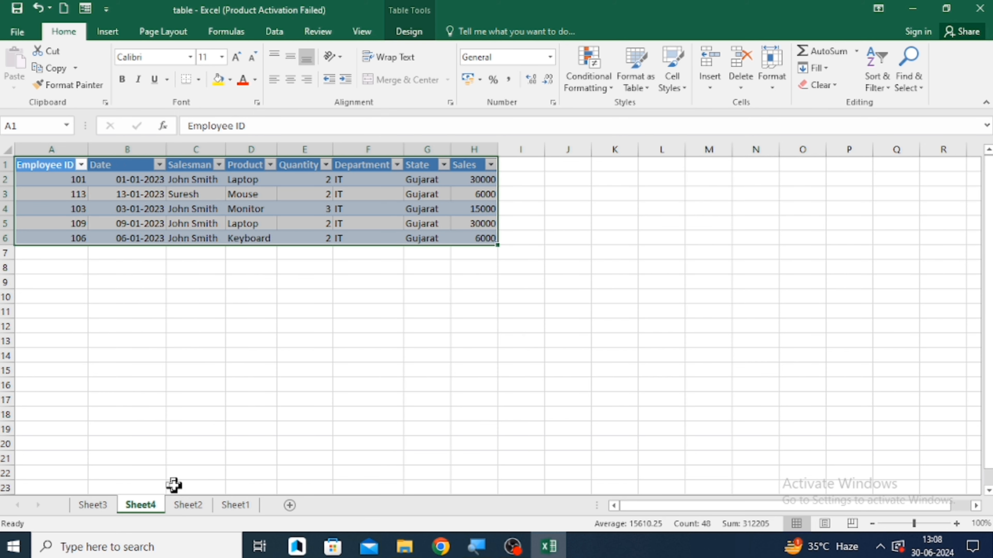
pyautogui.click(187, 505)
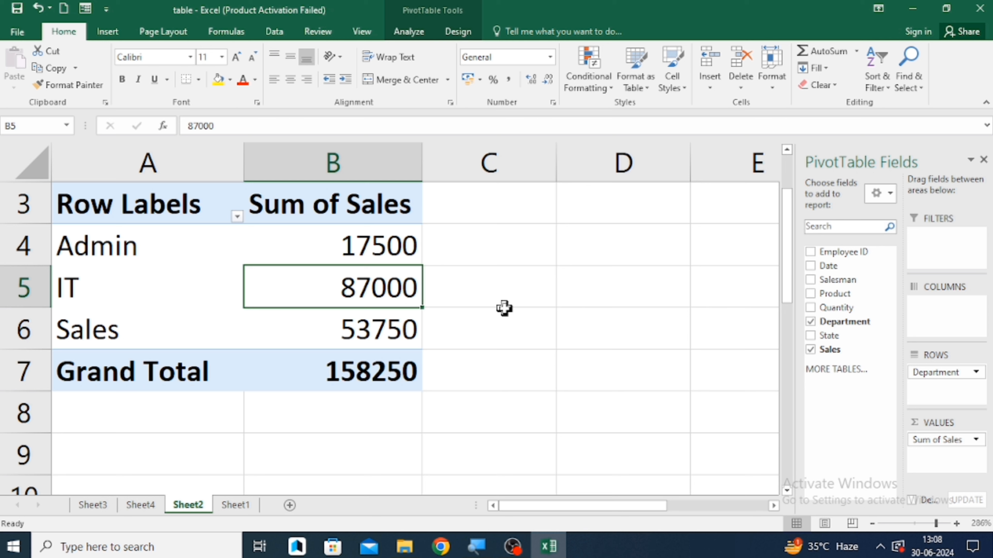
# Step: Replace Department with State as the pivot table's row field to sum sales by state
pyautogui.click(808, 325)
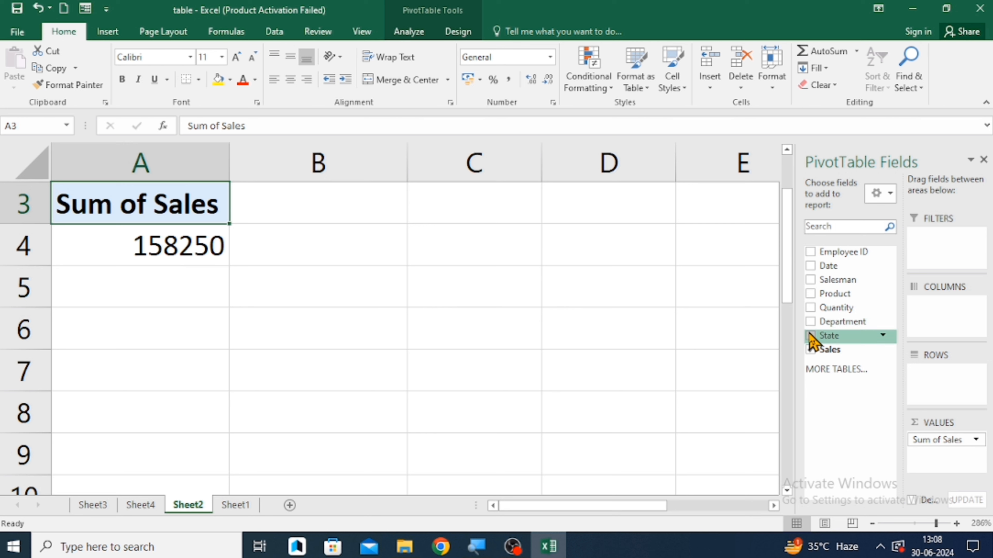
pyautogui.click(810, 336)
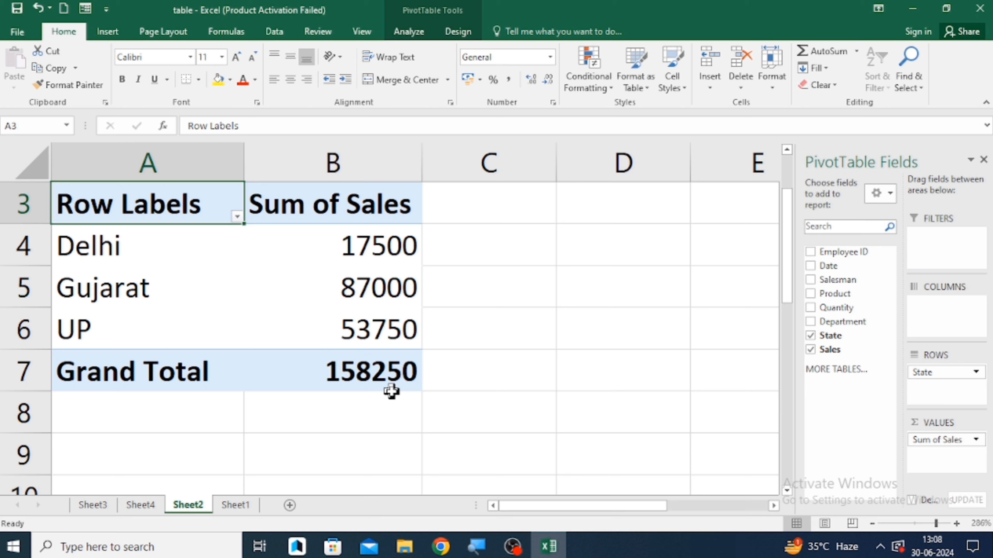
# Step: Replace State with Salesman as the pivot table's row field and add Department as a report filter
pyautogui.click(809, 336)
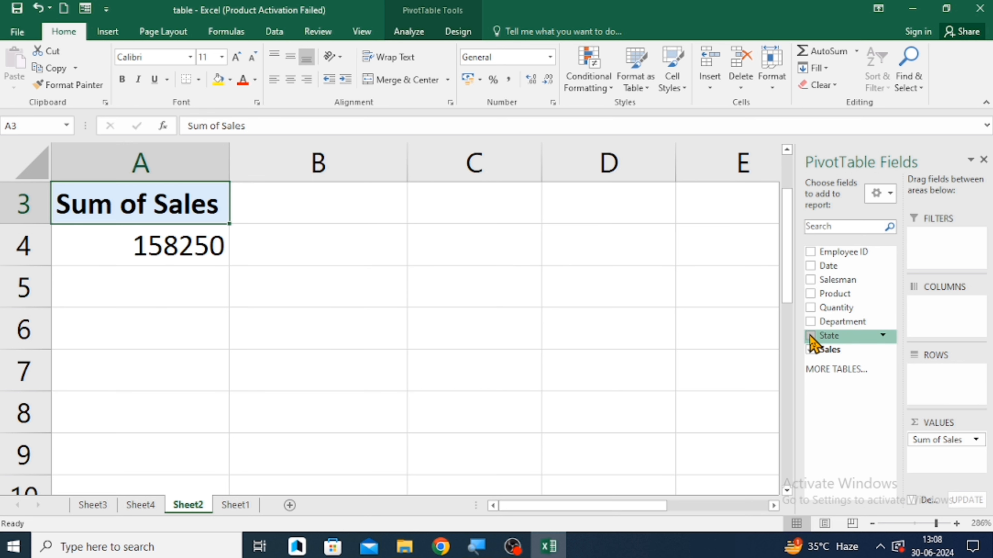
pyautogui.click(811, 280)
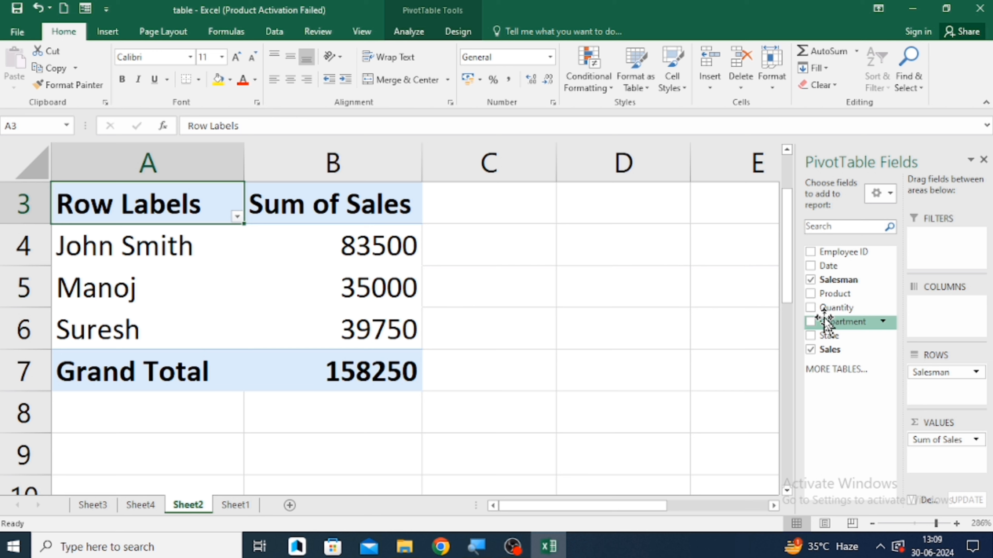
pyautogui.moveTo(825, 321); pyautogui.dragTo(969, 250)
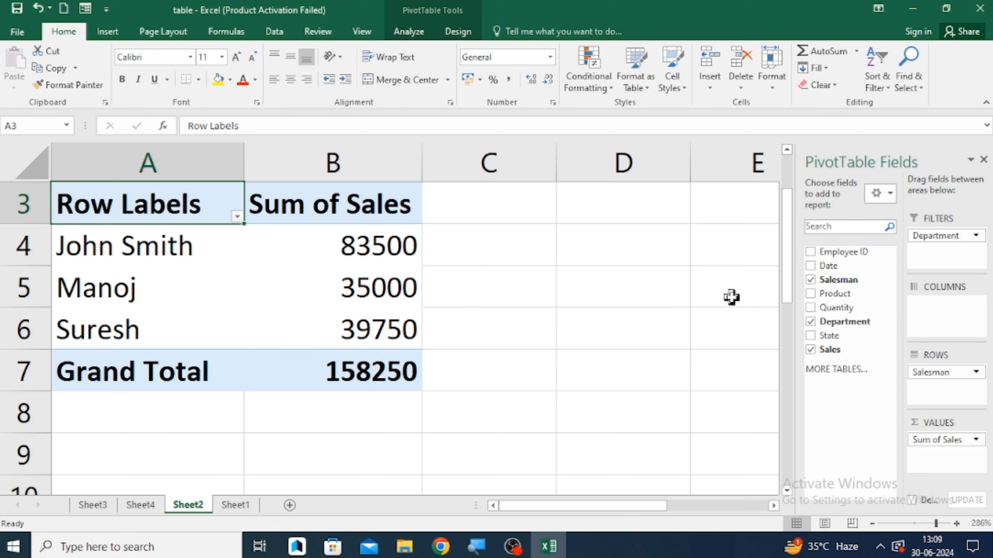
# Step: Filter the salesman totals to the Admin department, with selection of multiple items enabled in the Department report filter
pyautogui.scroll(-20, 560, 289)
pyautogui.scroll(1, 560, 297)
pyautogui.scroll(6, 560, 297)
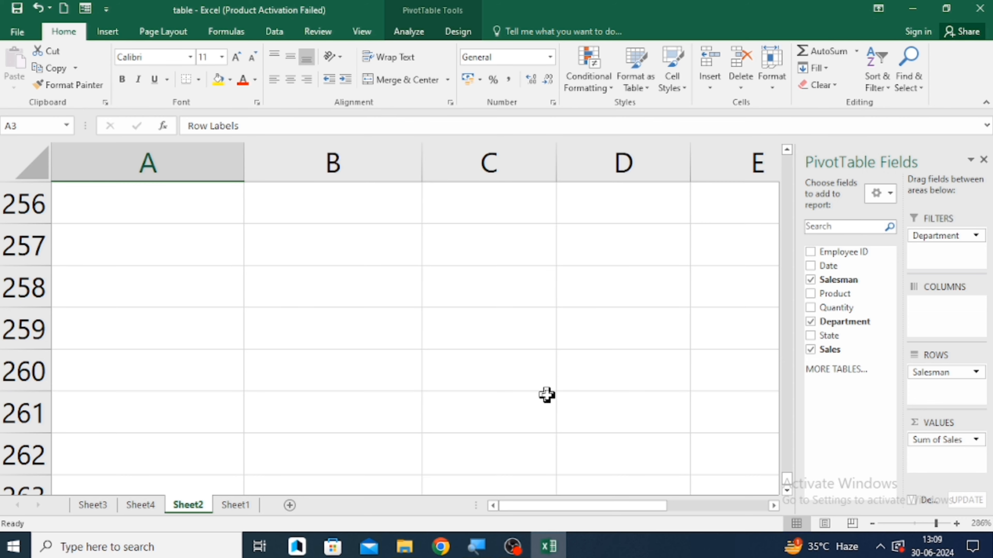
pyautogui.press('Up')
pyautogui.press('Up')
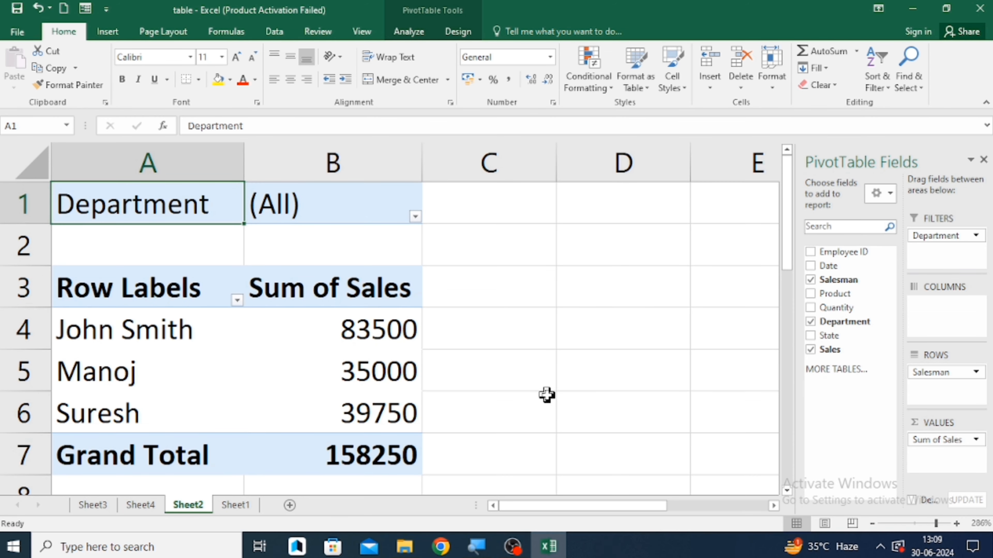
pyautogui.click(416, 216)
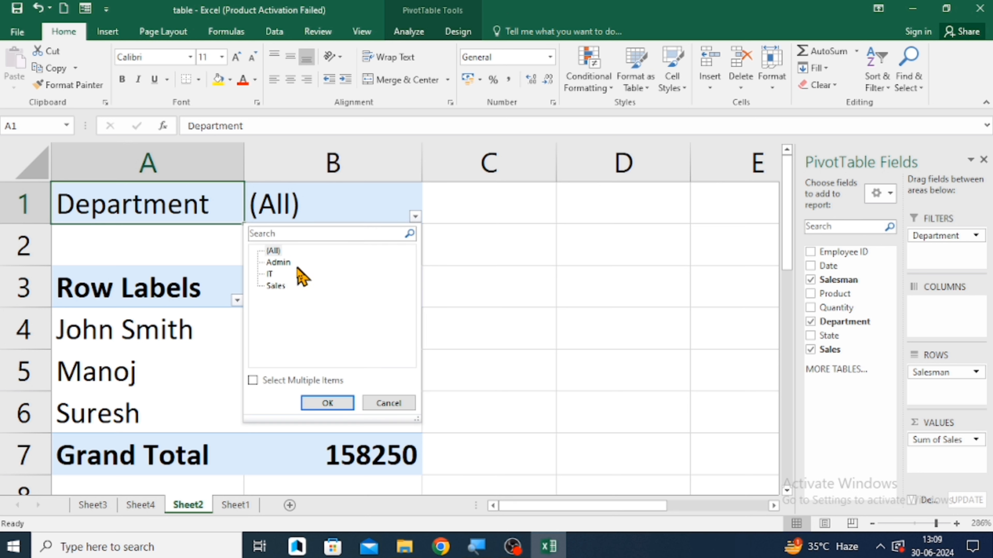
pyautogui.click(280, 265)
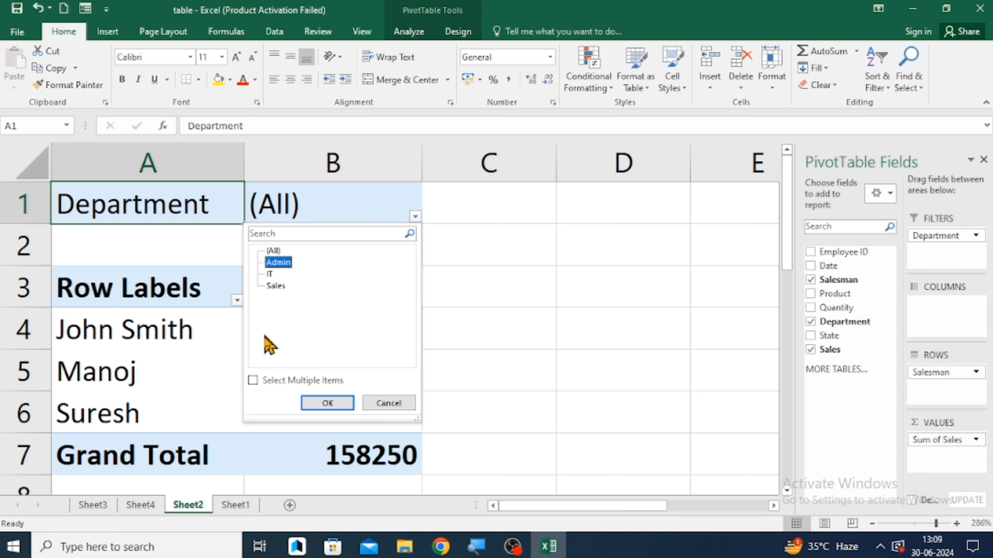
pyautogui.click(255, 380)
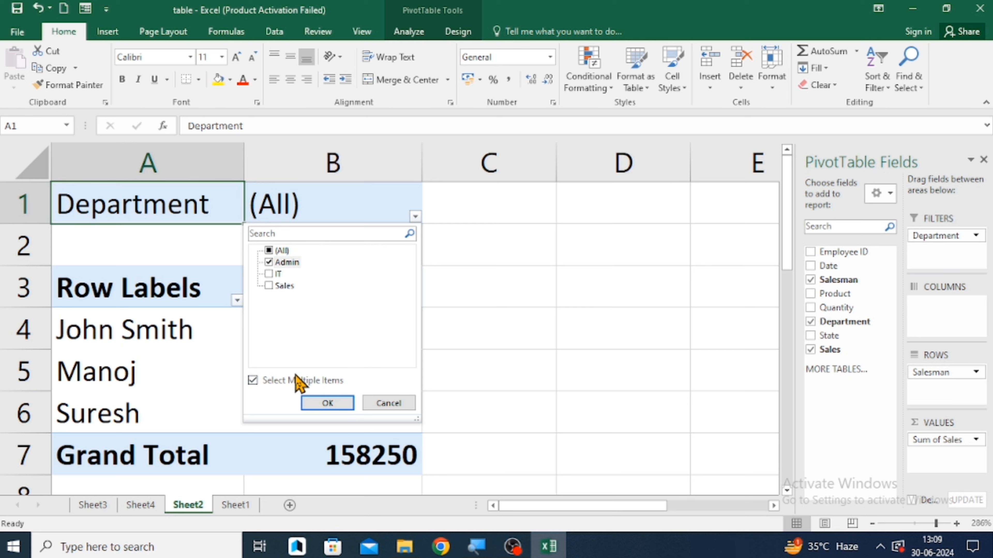
pyautogui.click(327, 403)
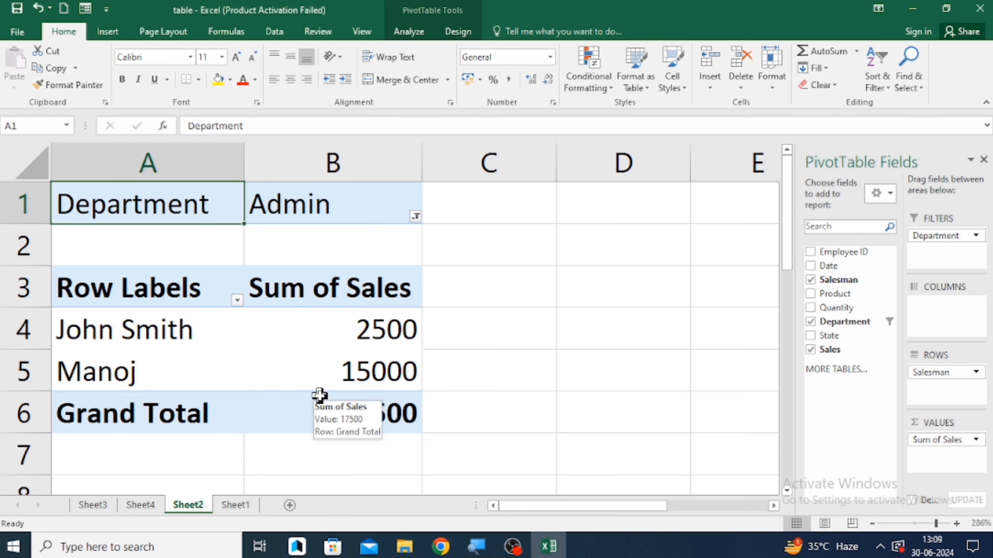
pyautogui.click(415, 217)
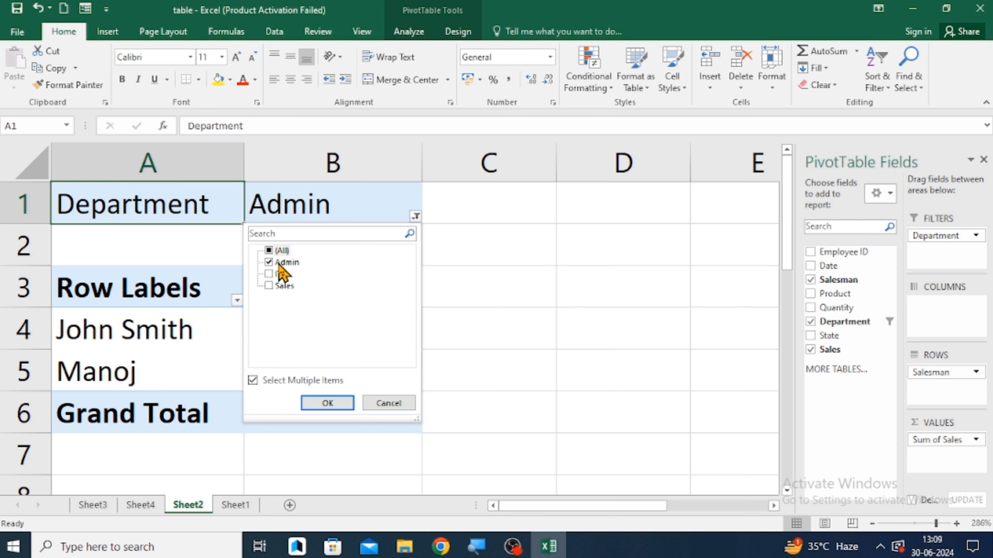
pyautogui.click(483, 298)
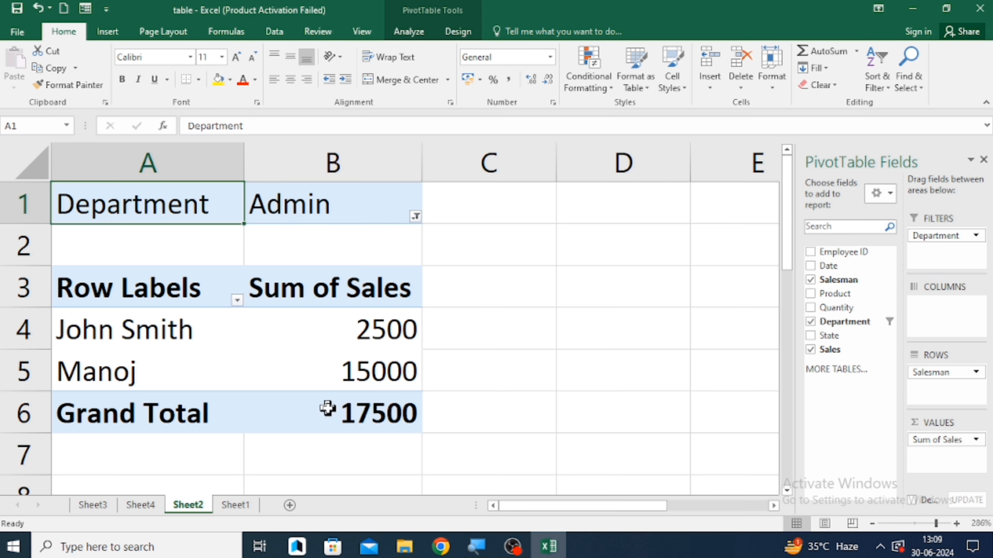
# Step: Change the Department report filter to show only the IT department's sales
pyautogui.click(416, 217)
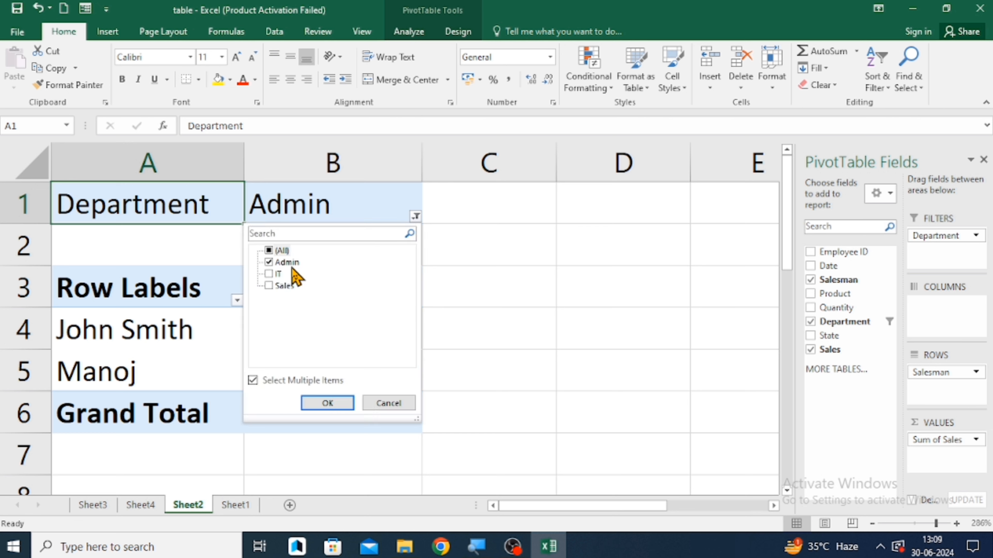
pyautogui.click(270, 262)
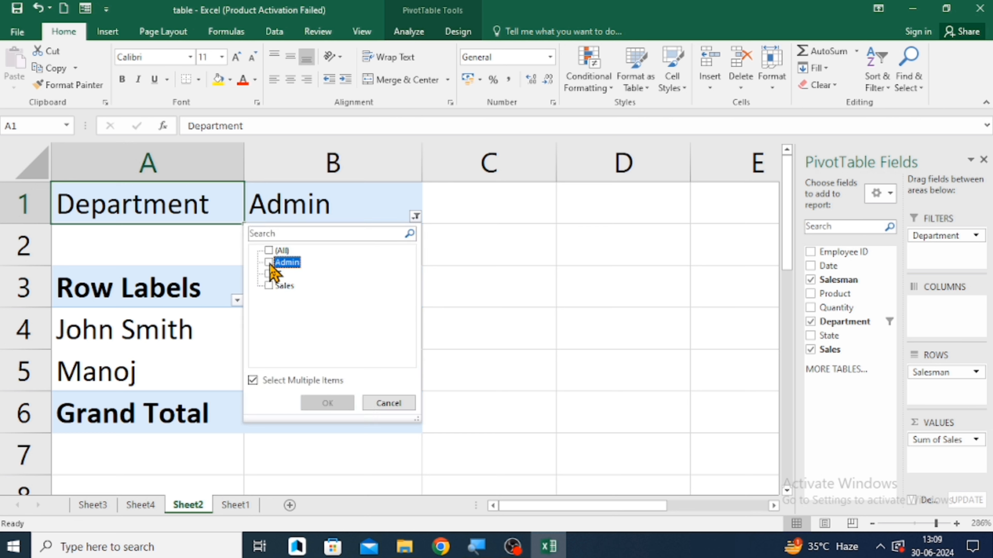
pyautogui.click(269, 274)
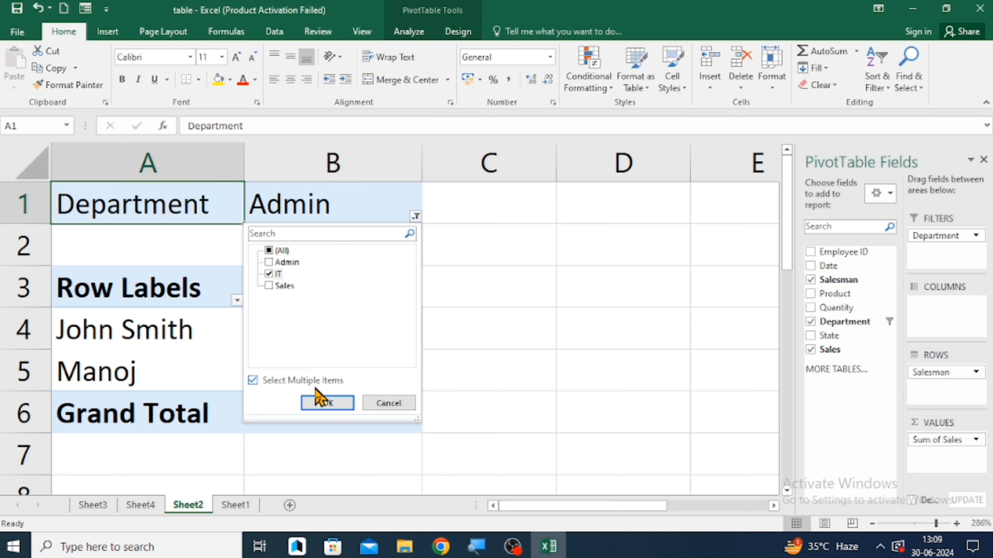
pyautogui.click(328, 403)
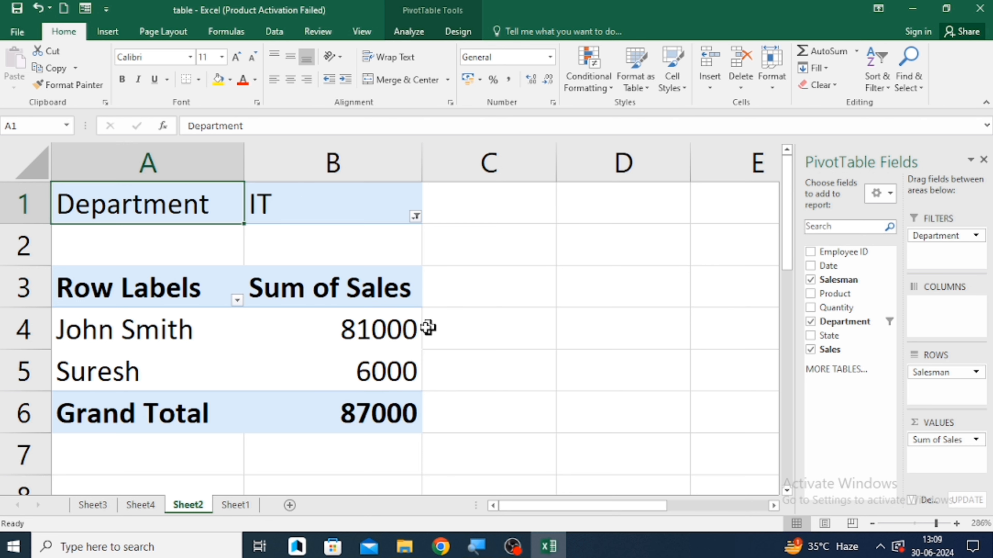
# Step: Change the Department report filter to show only the Sales department
pyautogui.moveTo(299, 378)
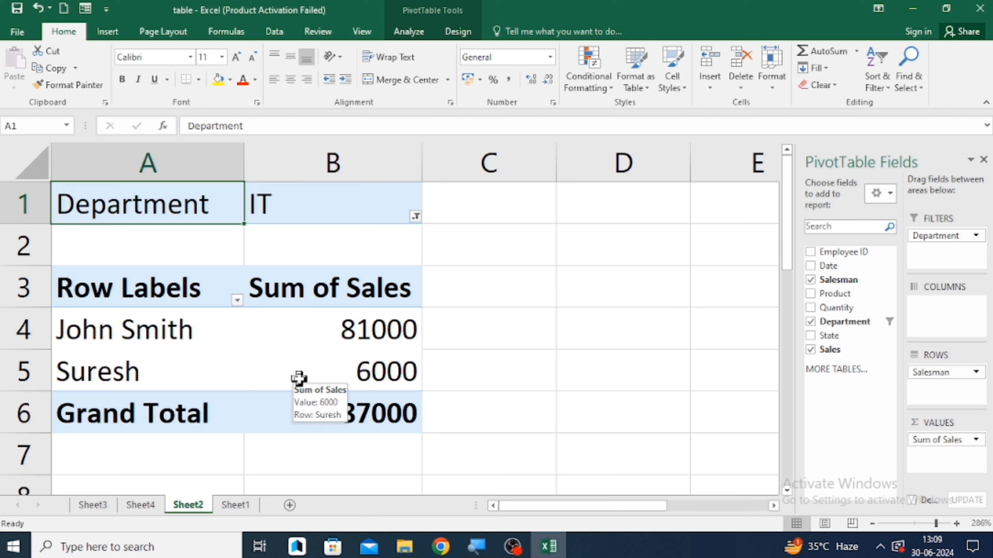
pyautogui.click(417, 220)
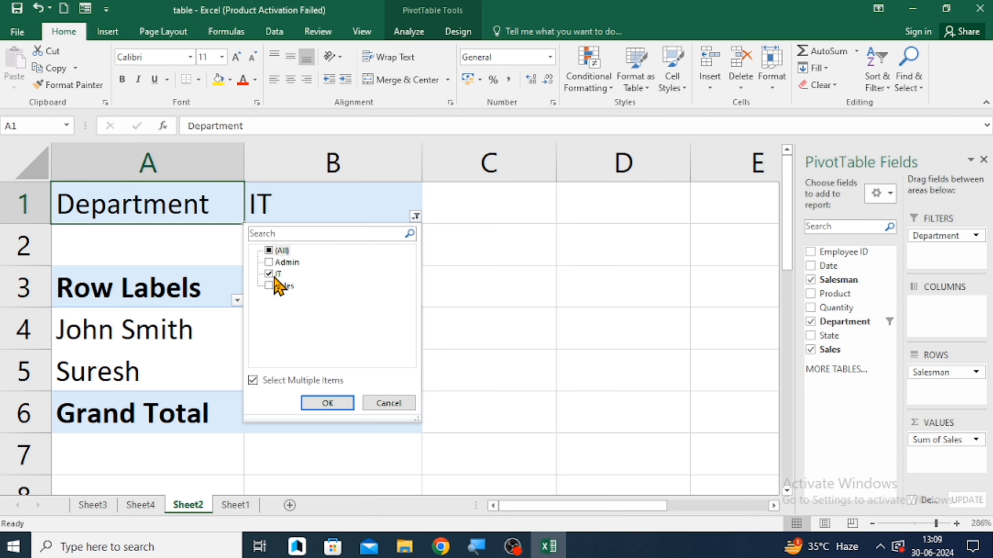
pyautogui.click(273, 275)
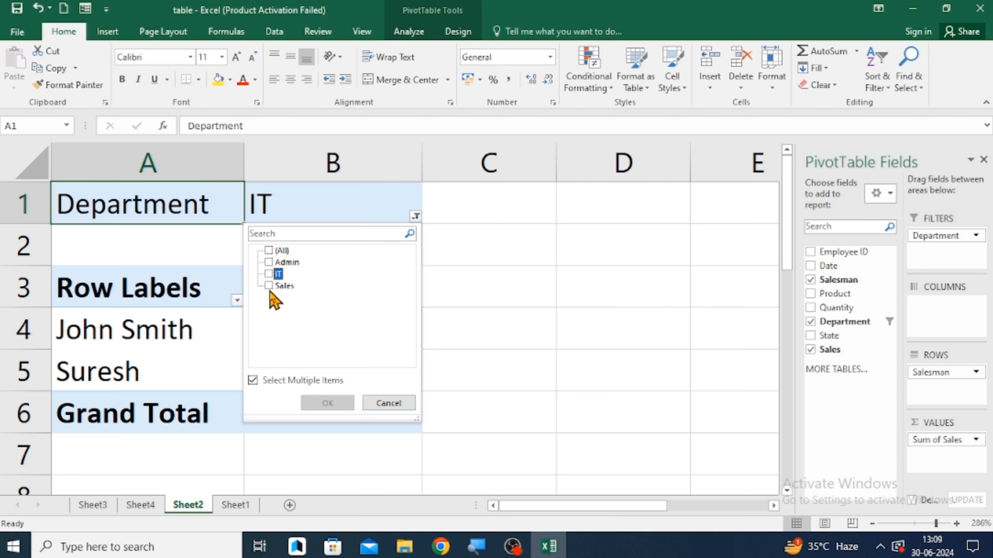
pyautogui.click(270, 287)
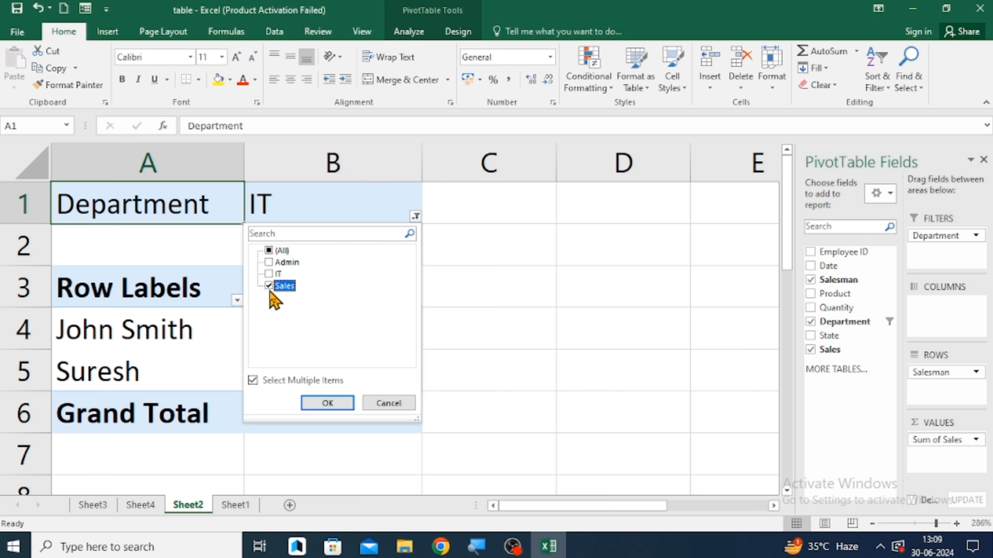
pyautogui.click(321, 401)
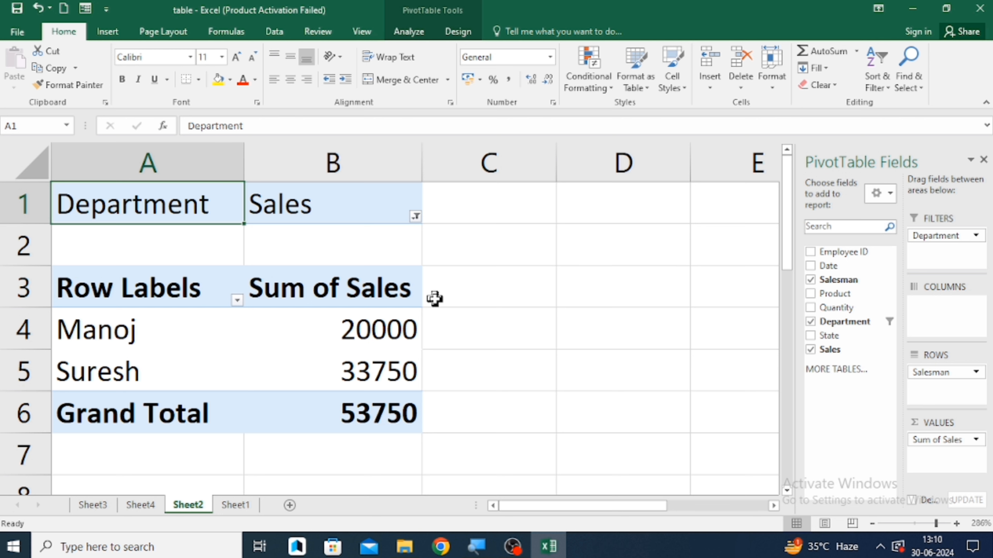
# Step: Reset the Department report filter to include all departments
pyautogui.click(415, 217)
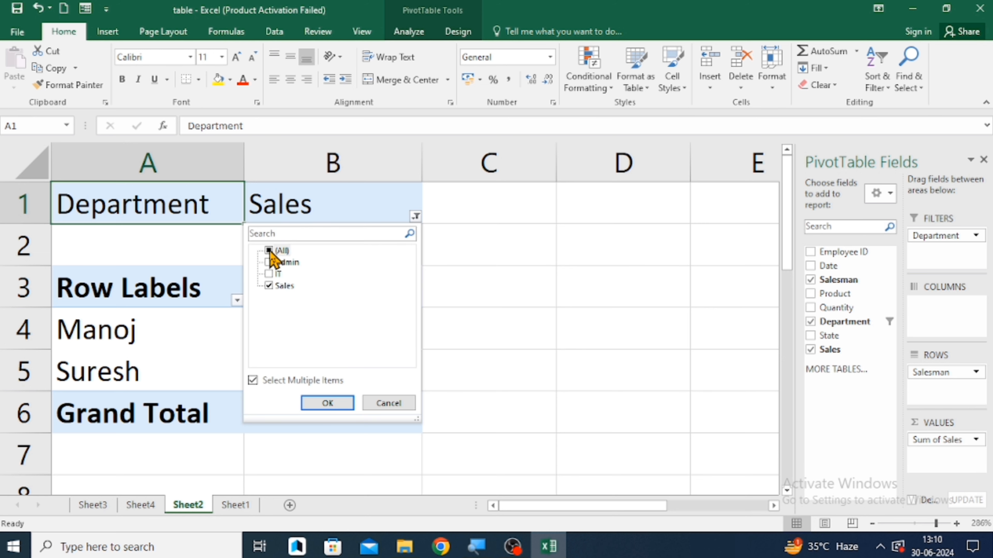
pyautogui.click(269, 251)
pyautogui.click(327, 402)
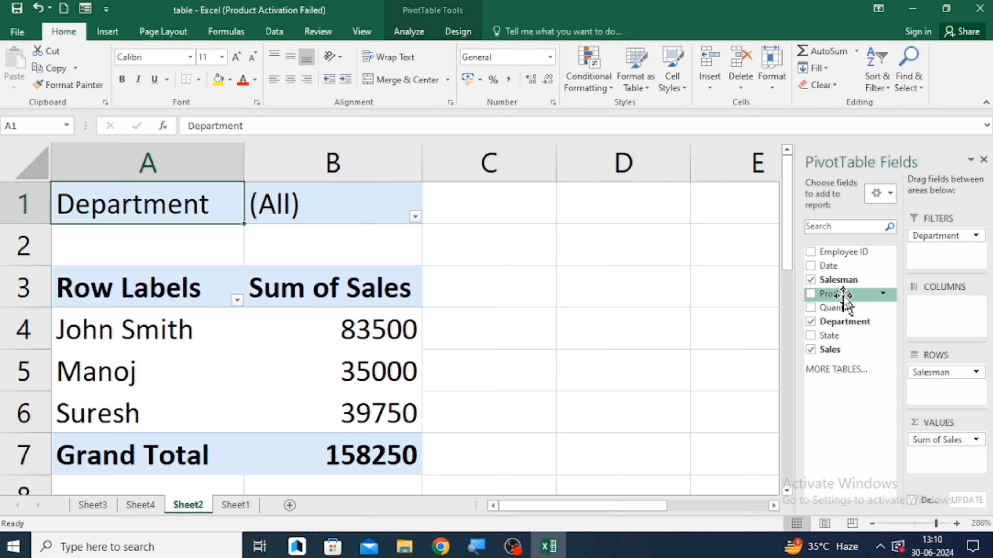
# Step: Remove the Salesman rows and the Department report filter, and lay Department out as the pivot table's column field
pyautogui.click(810, 280)
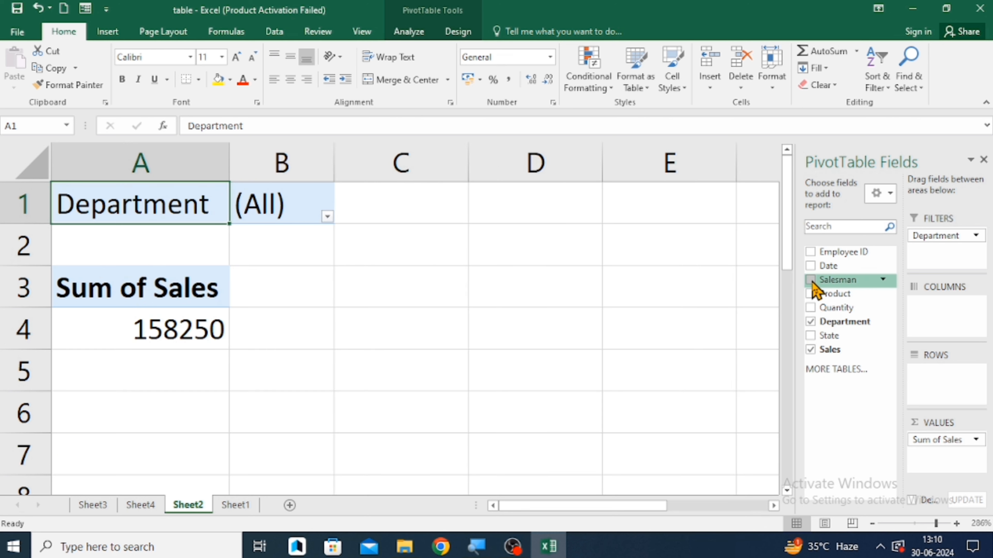
pyautogui.click(811, 322)
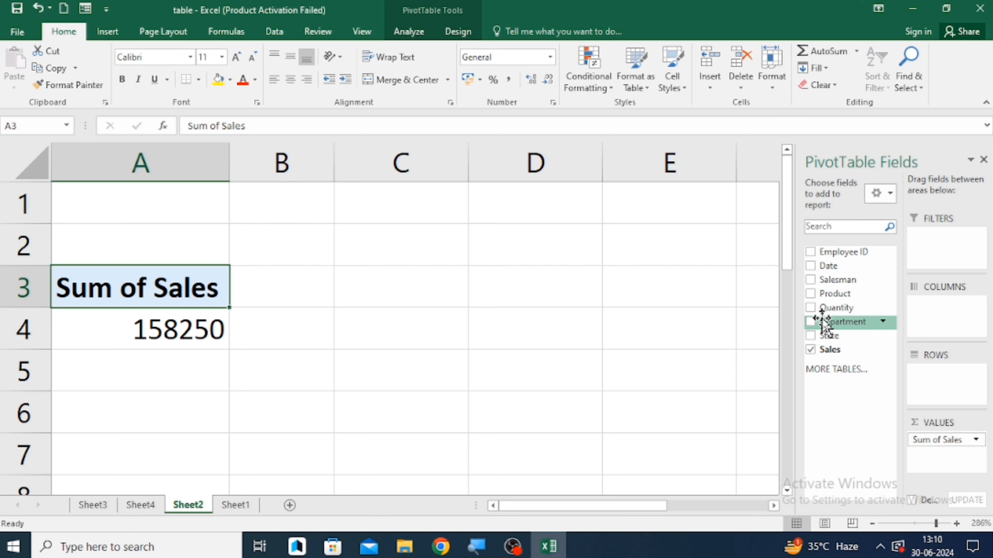
pyautogui.moveTo(820, 321); pyautogui.dragTo(347, 412)
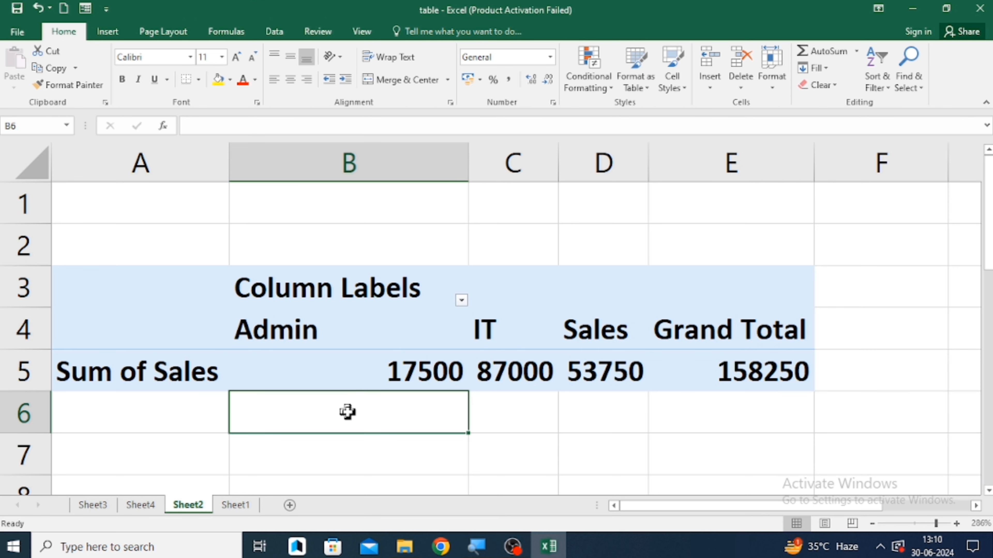
# Step: Examine the sales totals laid out across the Admin, IT, Sales and Grand Total columns
pyautogui.press('Right')
pyautogui.press('Right')
pyautogui.press('Right')
pyautogui.press('Right')
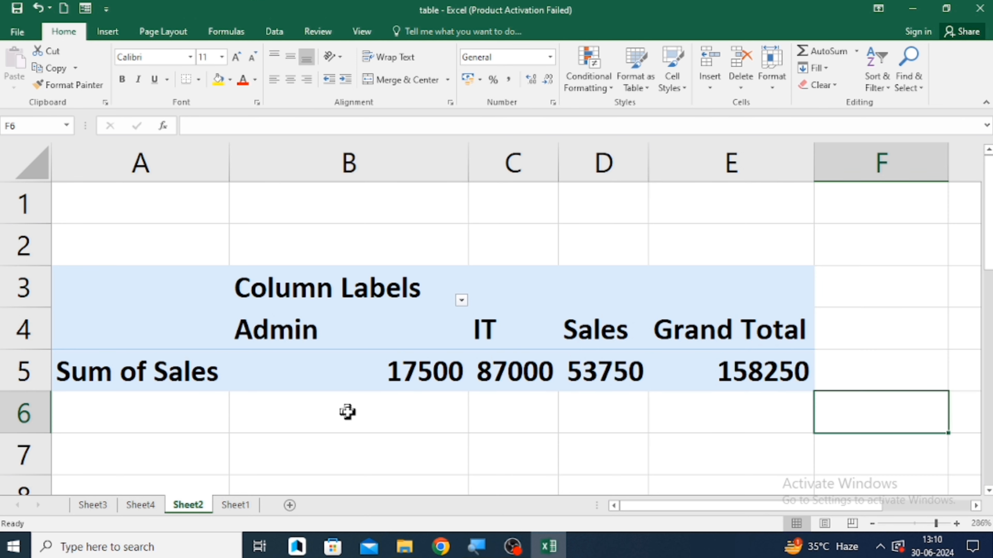
pyautogui.press('Up')
pyautogui.press('Up')
pyautogui.press('Left')
pyautogui.press('Left')
pyautogui.press('Left')
pyautogui.press('Left')
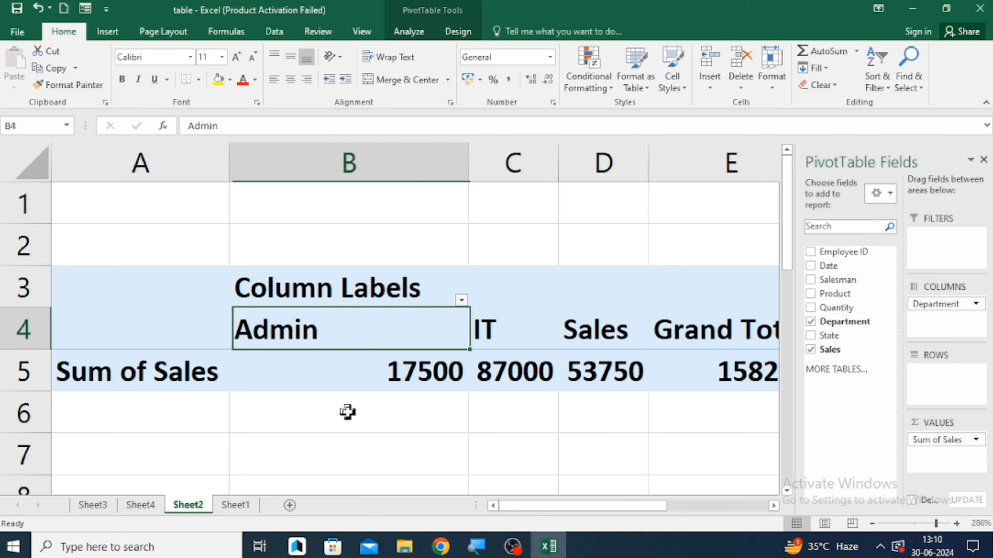
pyautogui.press('Left')
pyautogui.press('Right')
pyautogui.press('Right')
pyautogui.press('Down')
pyautogui.press('Down')
pyautogui.press('Left')
pyautogui.press('Left')
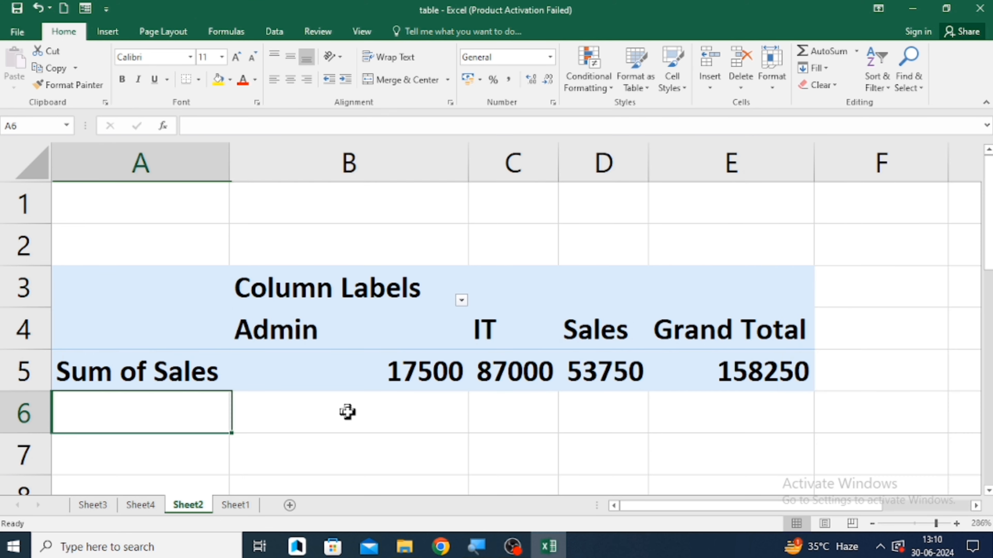
pyautogui.press('Up')
pyautogui.press('Up')
pyautogui.press('Up')
pyautogui.press('Right')
pyautogui.press('Right')
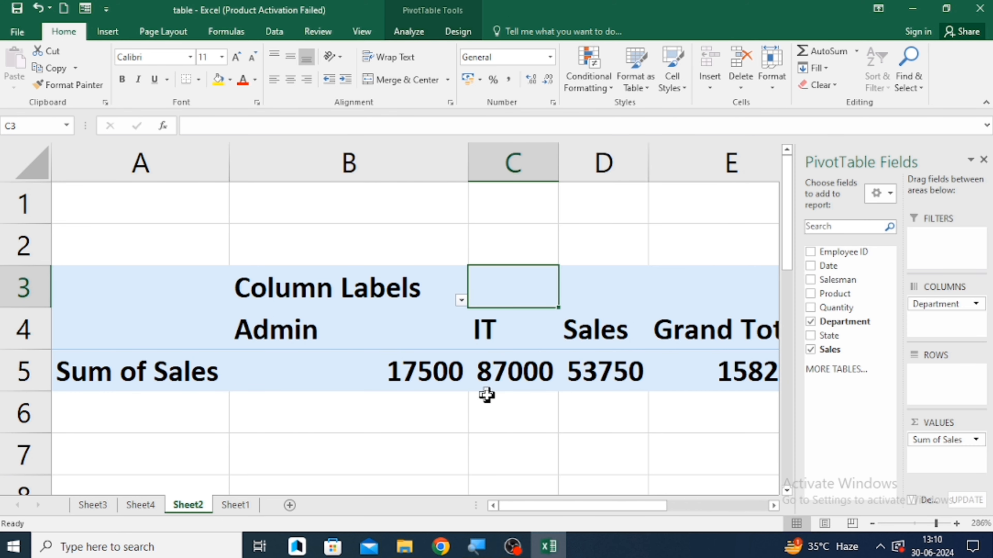
# Step: Remove the Department field from the pivot table's columns
pyautogui.click(820, 324)
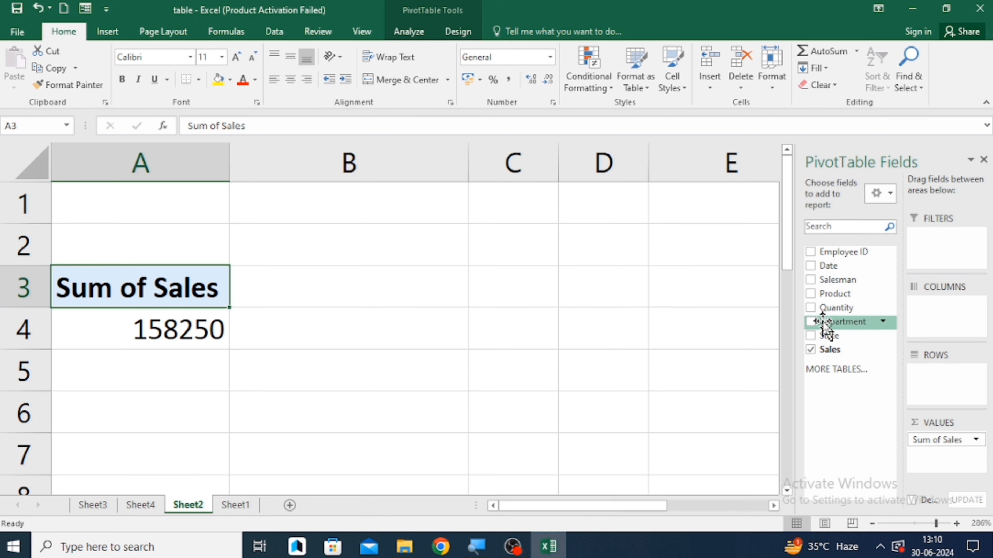
# Step: Lay out Department, Salesman, State and Product as nested row fields of the pivot table, in that order
pyautogui.moveTo(822, 323); pyautogui.dragTo(940, 400)
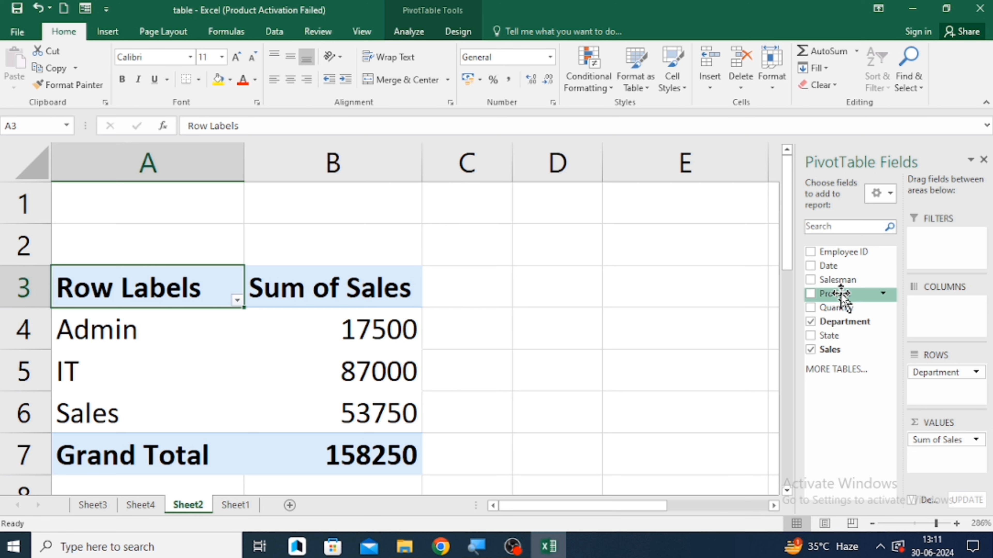
pyautogui.moveTo(842, 288)
pyautogui.mouseDown()
pyautogui.moveTo(926, 377)
pyautogui.moveTo(957, 391)
pyautogui.moveTo(950, 396)
pyautogui.mouseUp()
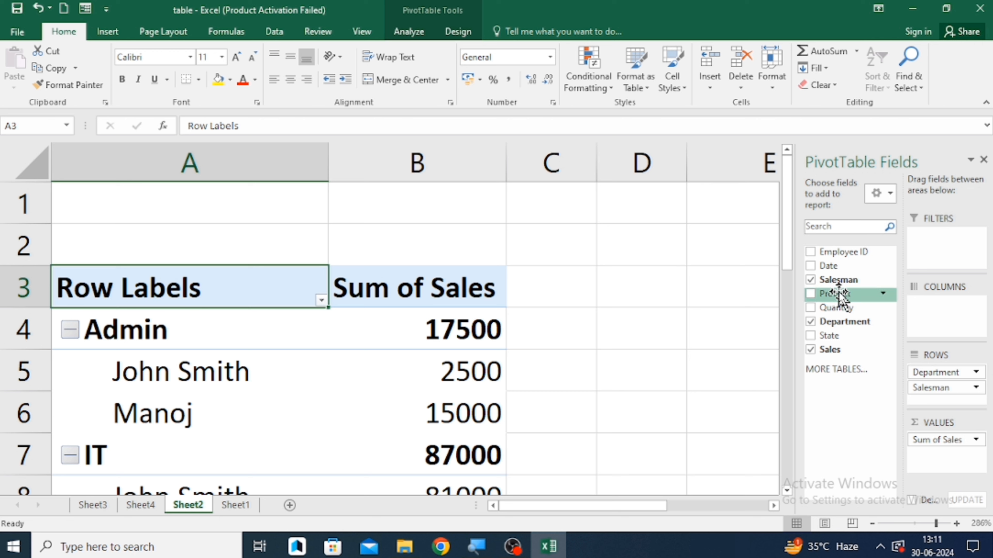
pyautogui.moveTo(836, 295); pyautogui.dragTo(893, 347)
pyautogui.moveTo(923, 396); pyautogui.dragTo(954, 406)
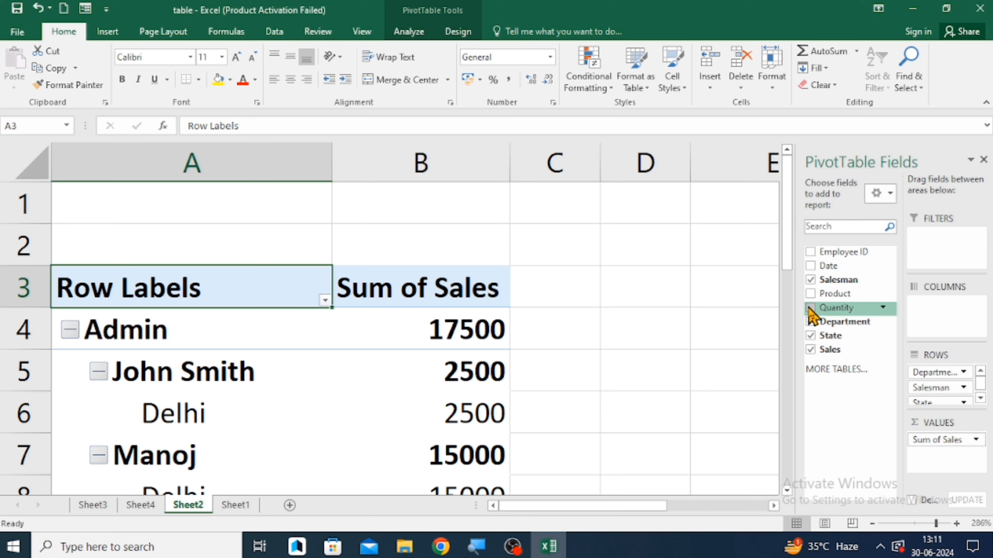
pyautogui.moveTo(823, 307); pyautogui.dragTo(947, 405)
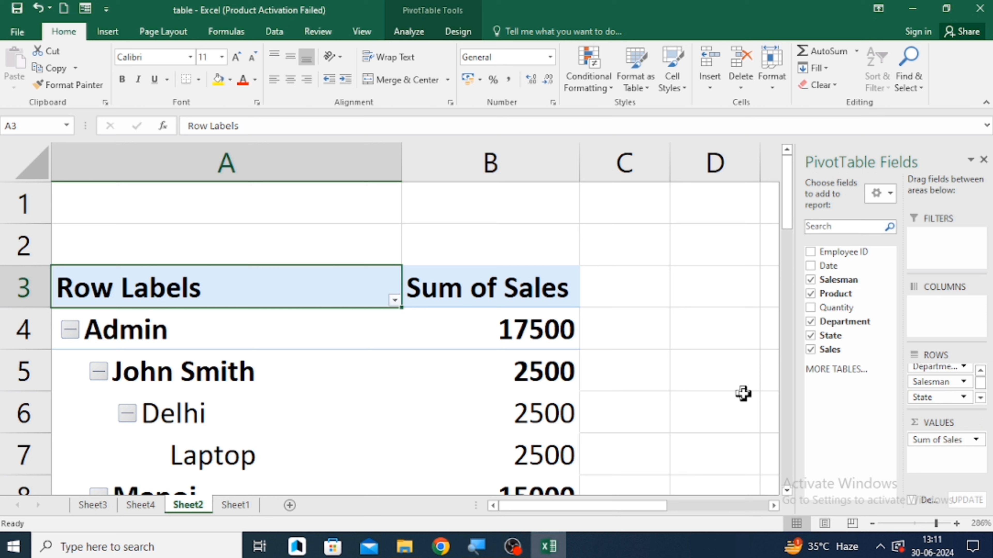
# Step: Examine how the sales totals break down by department, salesman, state and product down to the grand total
pyautogui.click(652, 333)
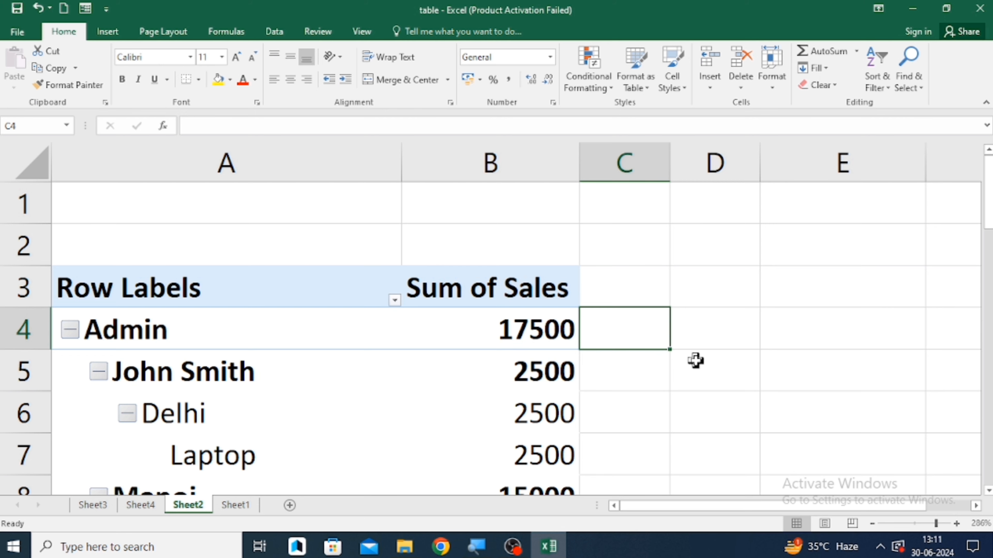
pyautogui.click(916, 524)
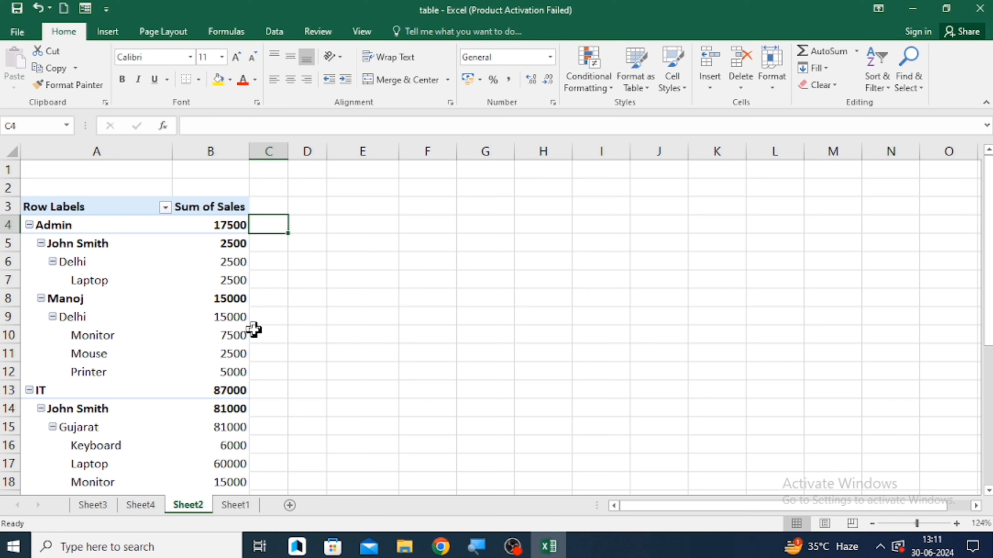
pyautogui.click(304, 290)
pyautogui.press('Left')
pyautogui.press('Left')
pyautogui.press('Left')
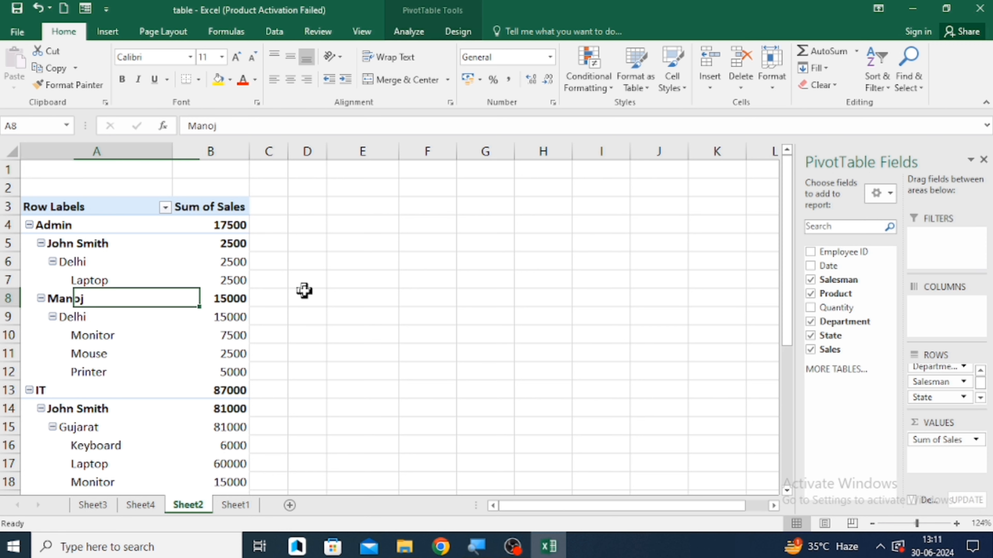
pyautogui.press('Up')
pyautogui.press('Up')
pyautogui.press('Up')
pyautogui.press('Up')
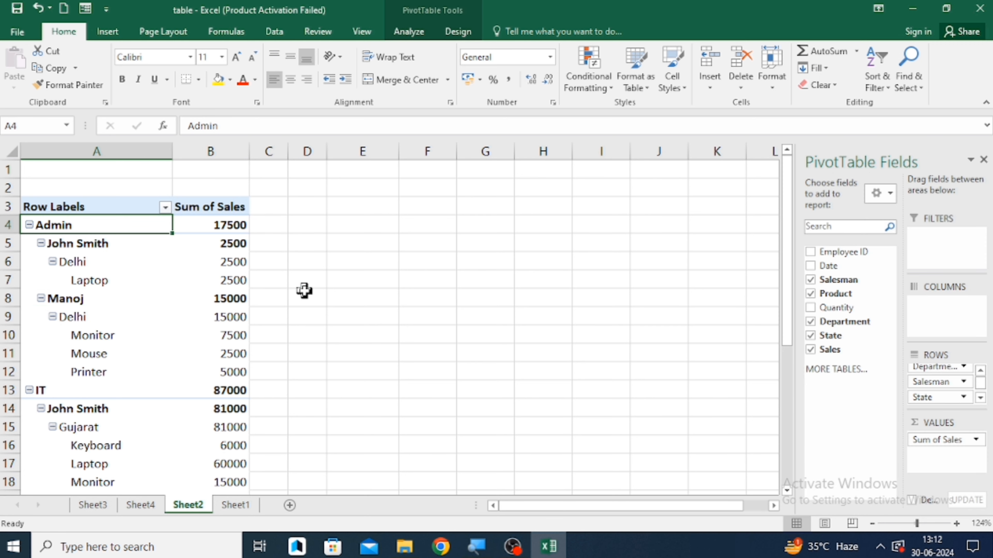
pyautogui.press('Right')
pyautogui.press('Left')
pyautogui.press('Right')
pyautogui.press('Left')
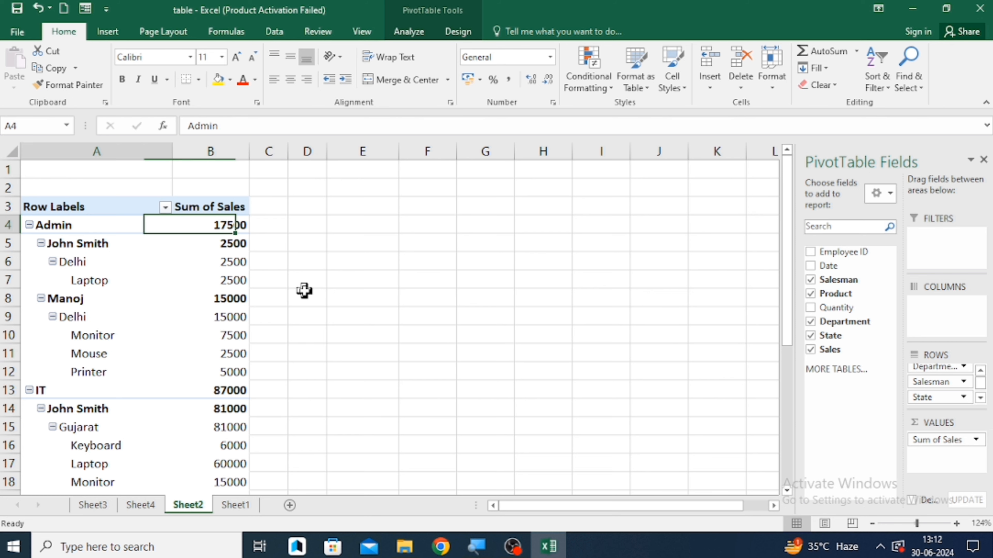
pyautogui.press('Right')
pyautogui.press('Left')
pyautogui.press('Down')
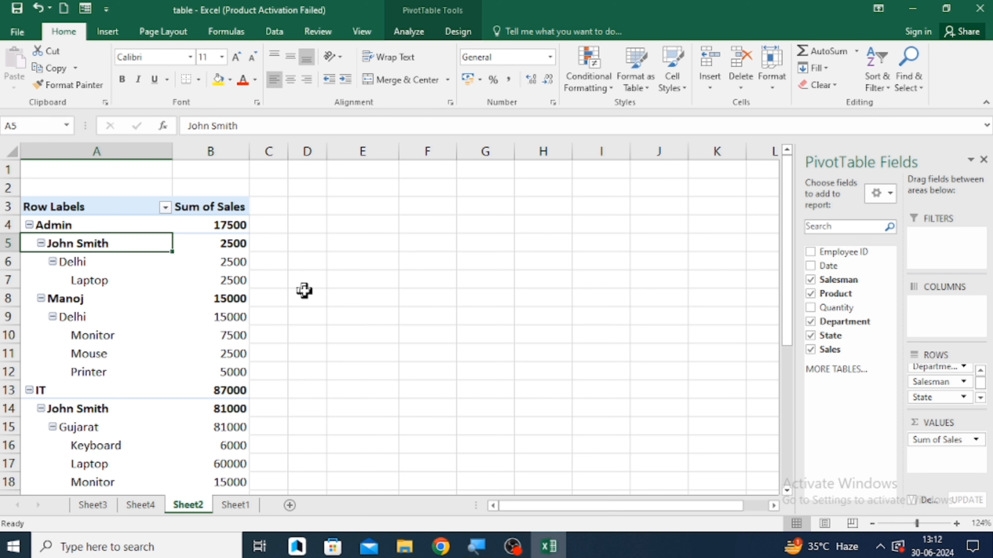
pyautogui.press('Right')
pyautogui.press('Down')
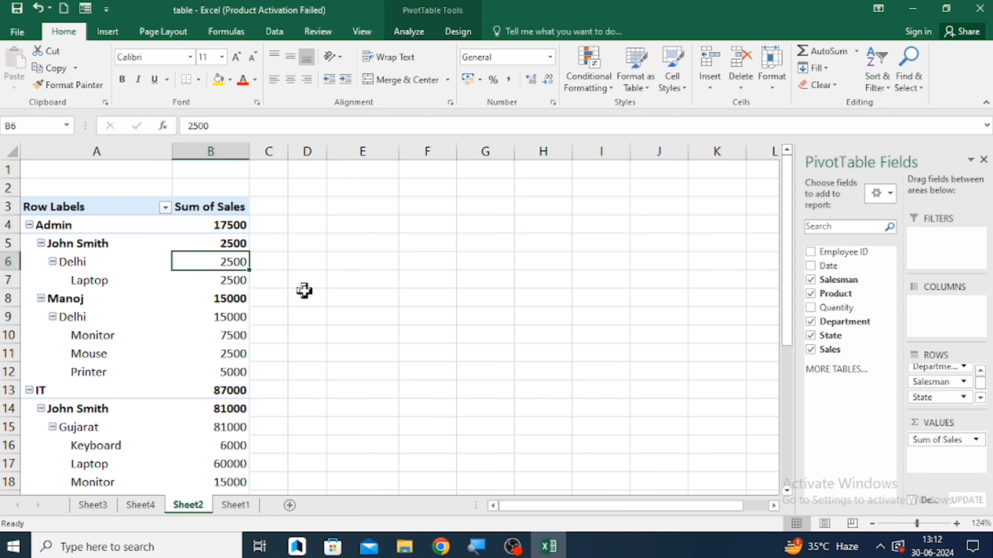
pyautogui.press('Left')
pyautogui.press('Down')
pyautogui.press('Right')
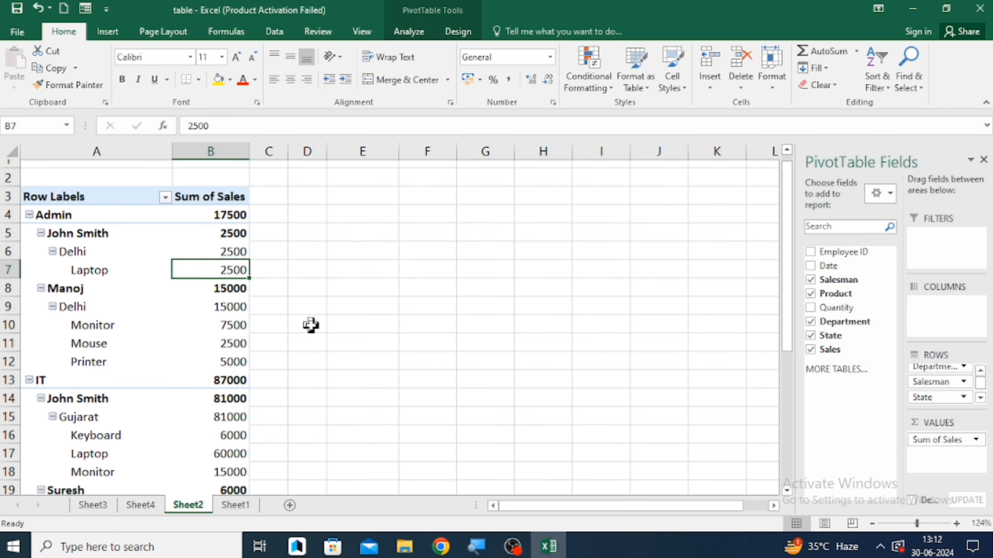
pyautogui.scroll(-4, 310, 325)
pyautogui.scroll(-2, 311, 321)
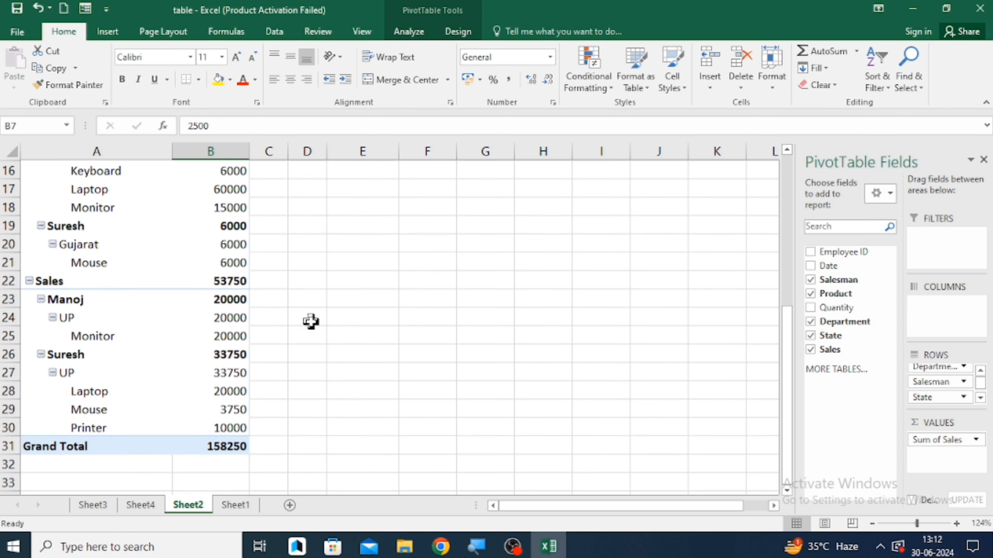
pyautogui.scroll(3, 310, 328)
pyautogui.scroll(4, 311, 332)
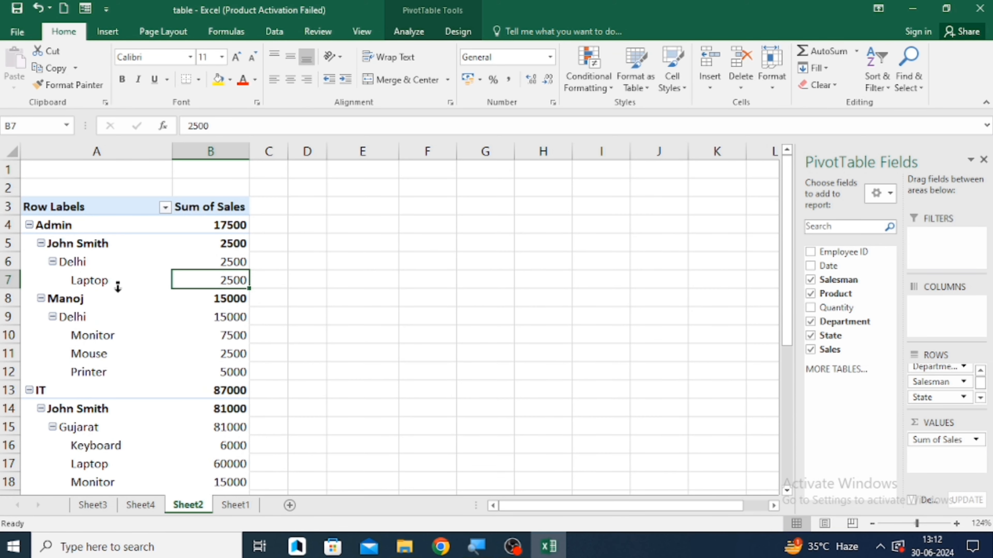
# Step: Enable the Classic PivotTable layout in the pivot table options and autofit the State and Product columns
pyautogui.click(96, 279)
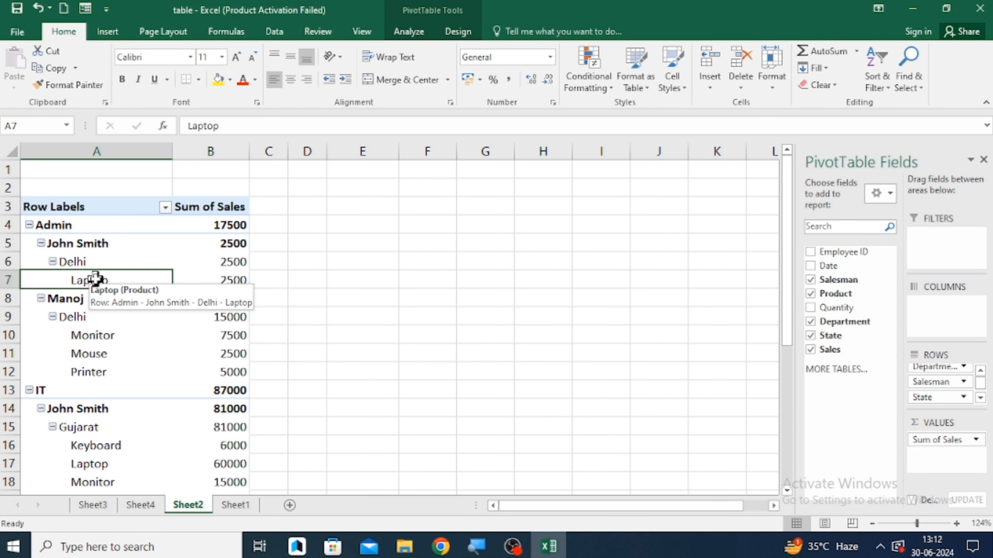
pyautogui.rightClick(95, 280)
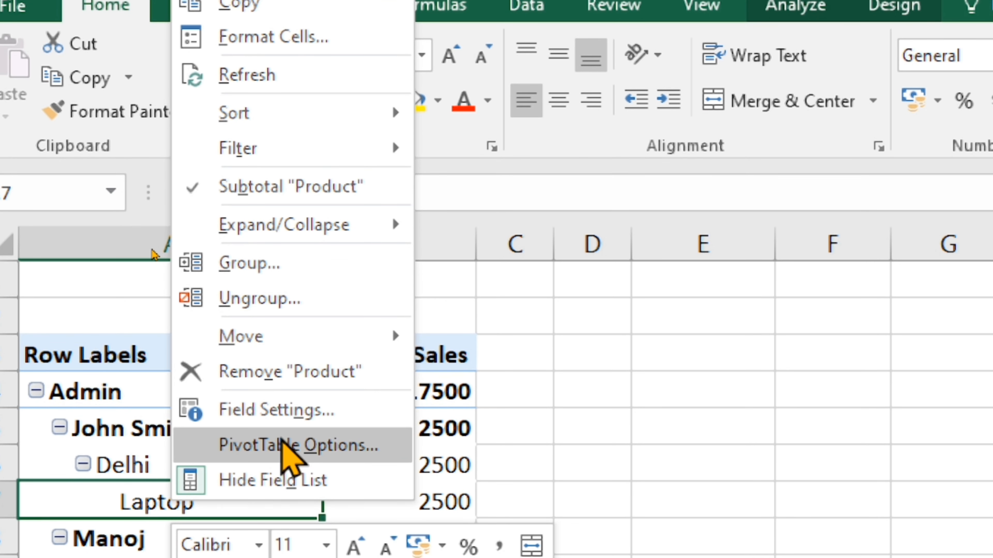
pyautogui.click(282, 444)
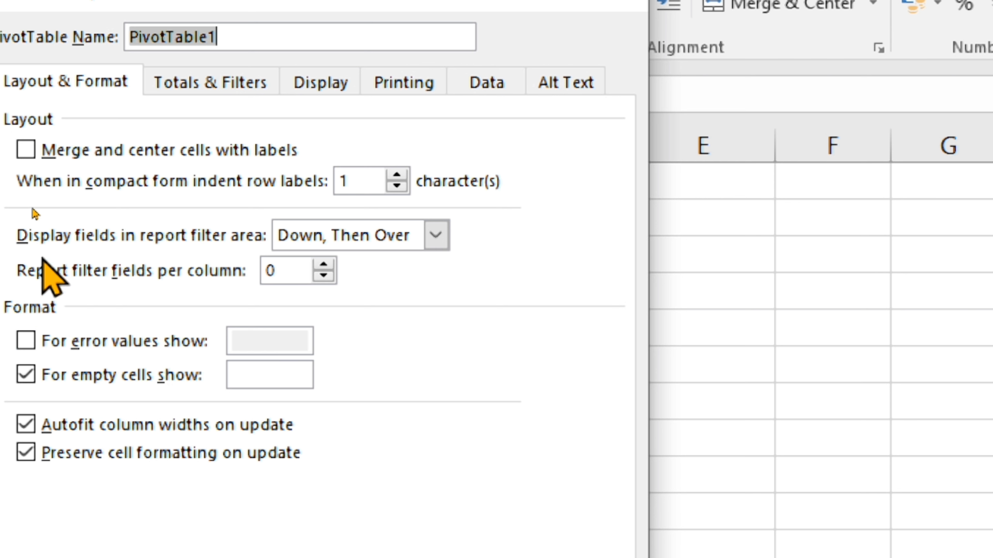
pyautogui.click(321, 82)
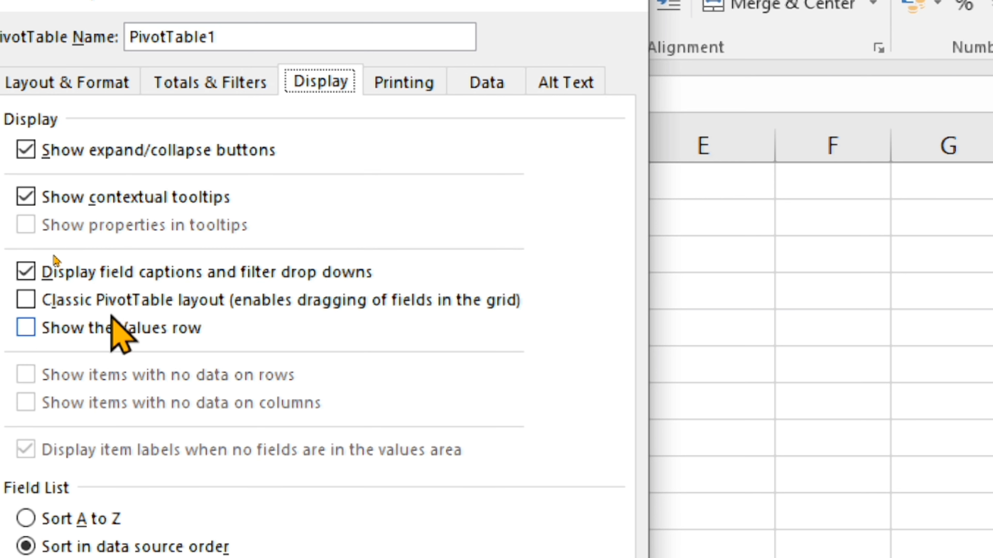
pyautogui.click(26, 300)
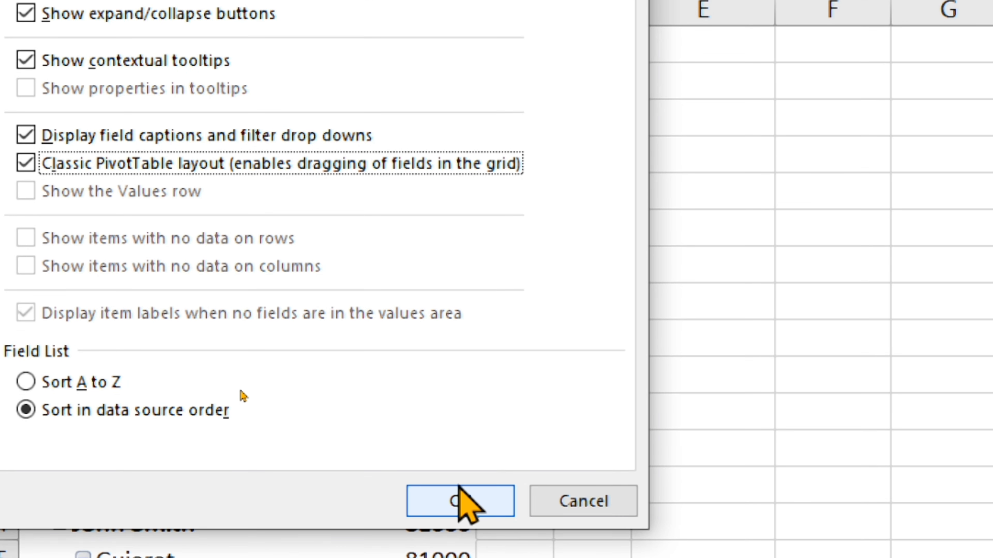
pyautogui.click(460, 541)
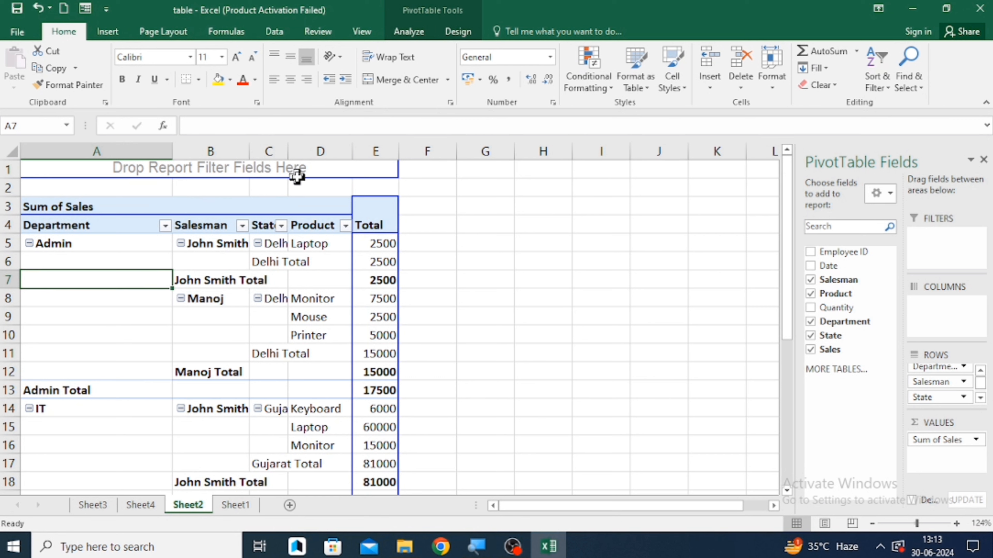
pyautogui.doubleClick(291, 151)
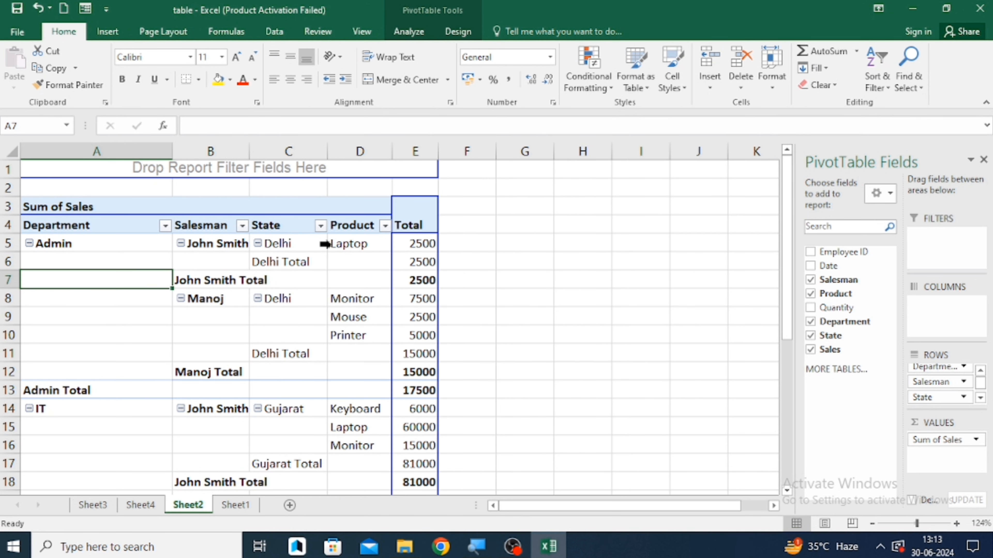
pyautogui.doubleClick(397, 153)
# Step: Turn the pivot table's grand totals off for rows and columns, and switch them back on for rows only
pyautogui.click(460, 36)
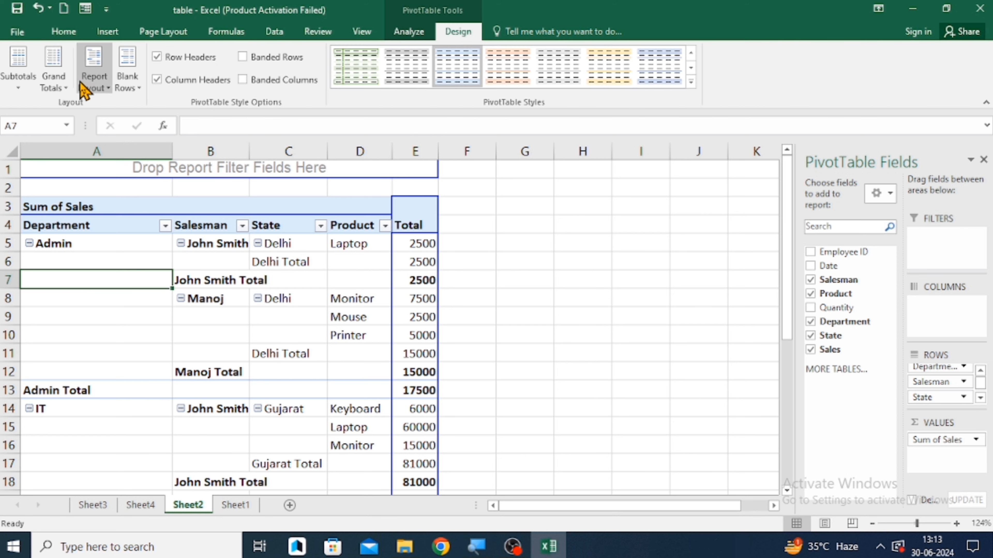
pyautogui.click(60, 78)
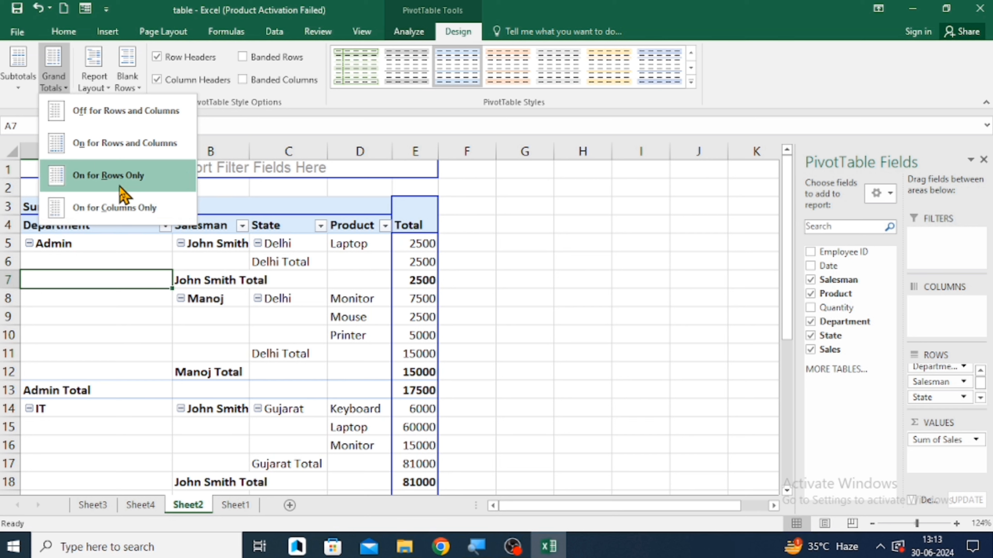
pyautogui.click(119, 121)
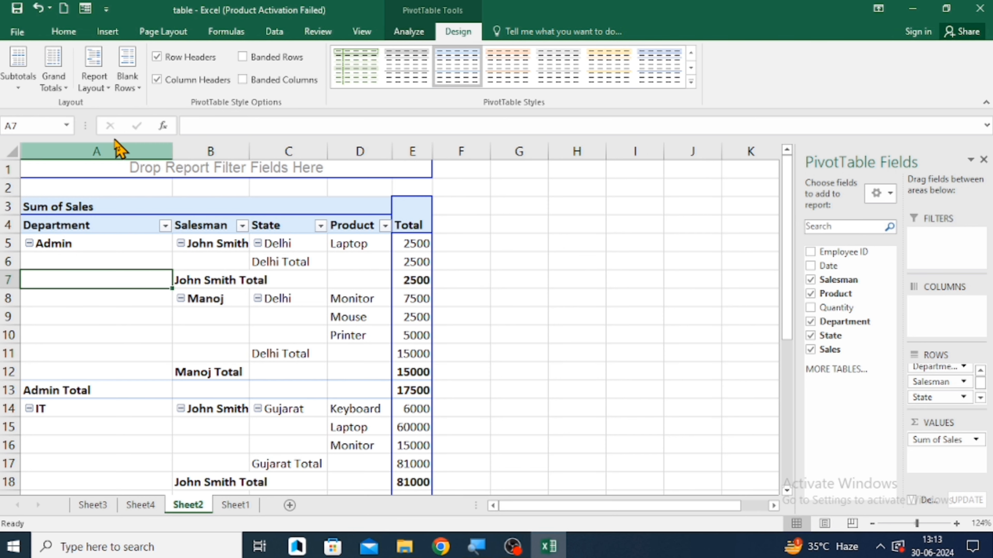
pyautogui.click(65, 71)
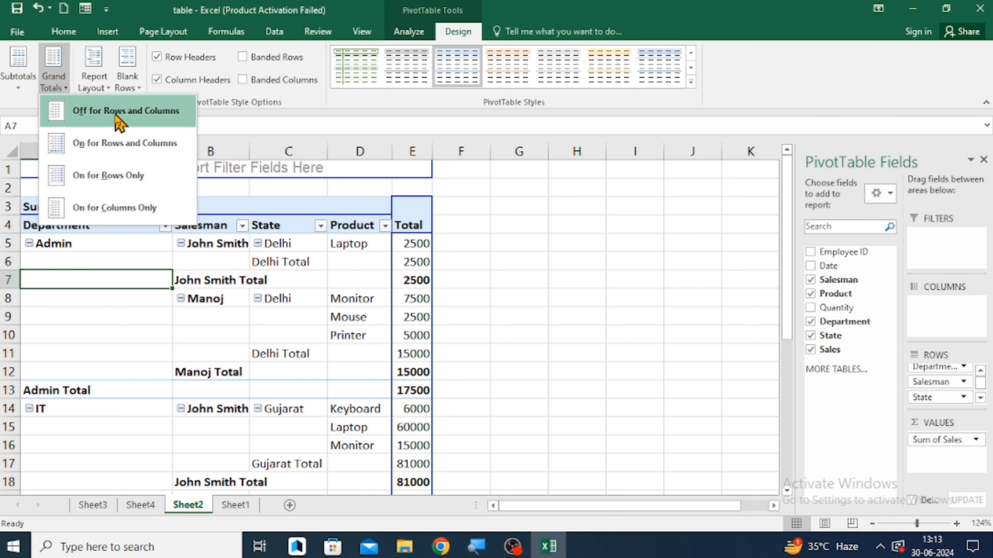
pyautogui.click(117, 174)
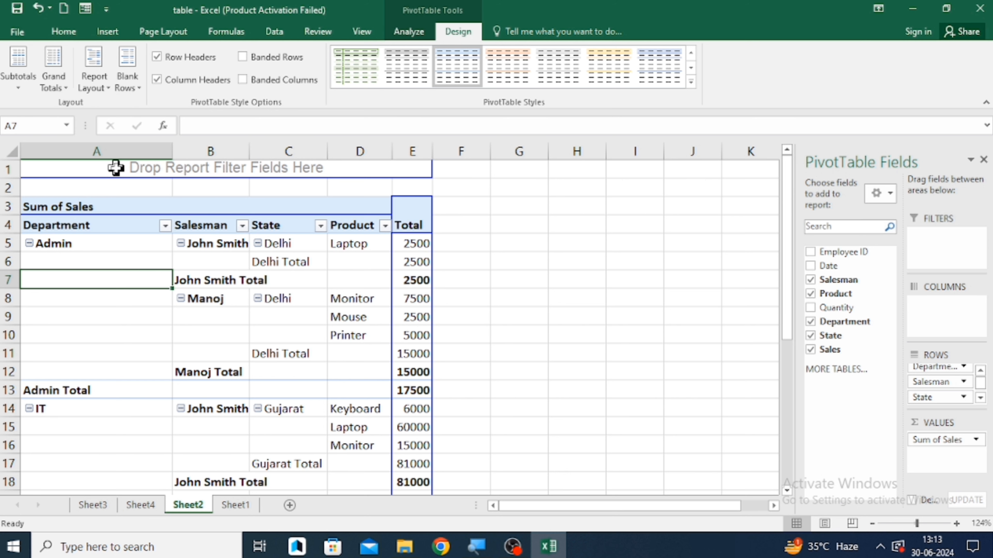
# Step: Remove the State and Salesman subtotals from the pivot table
pyautogui.click(257, 261)
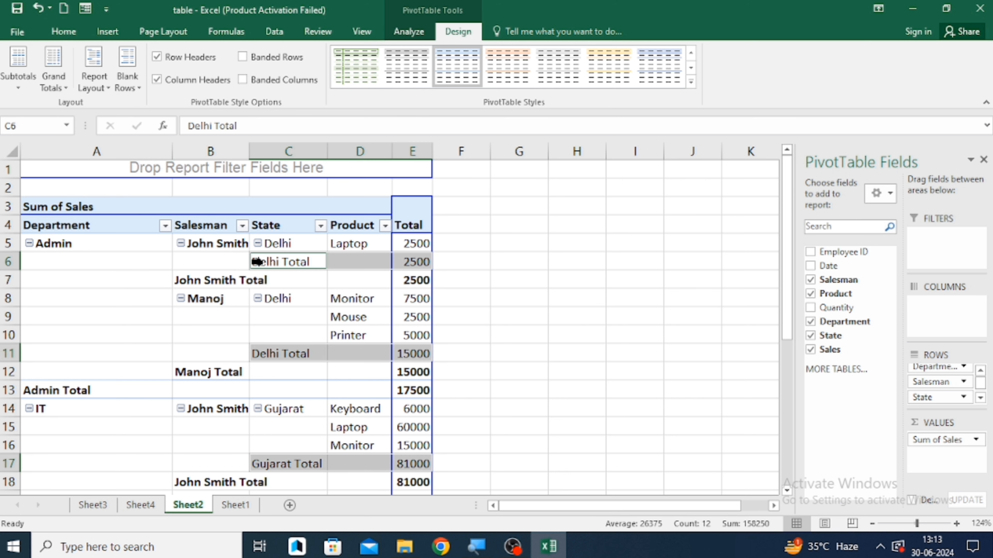
pyautogui.rightClick(257, 262)
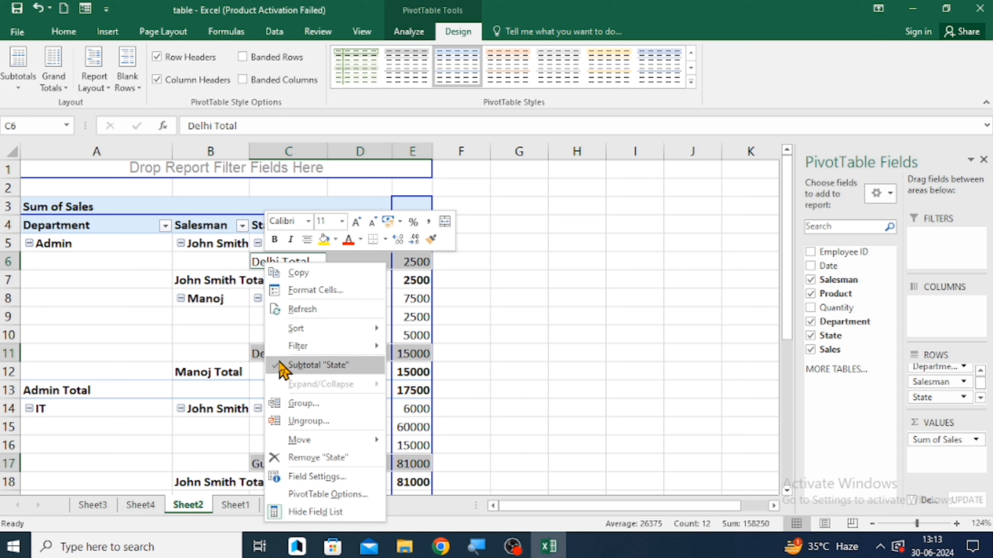
pyautogui.click(305, 364)
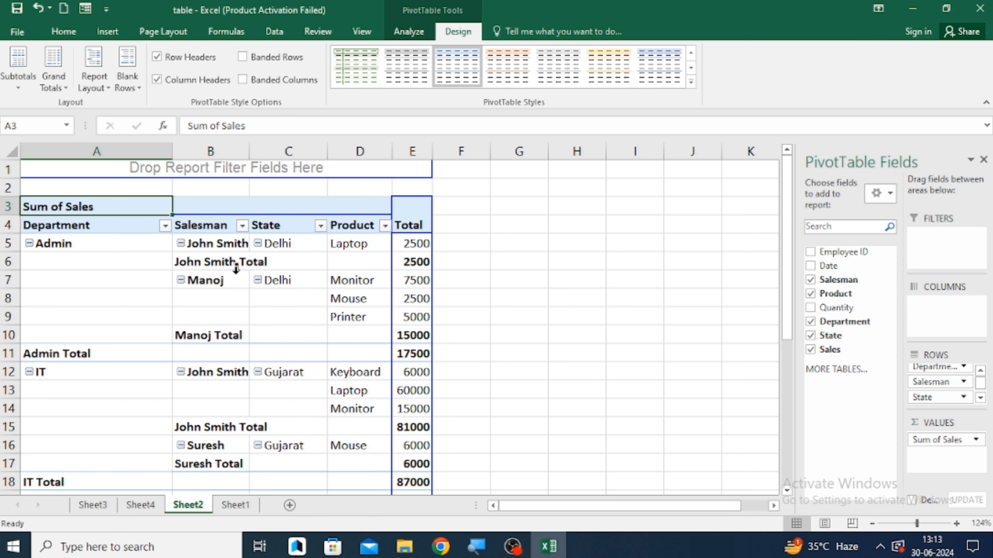
pyautogui.click(216, 260)
pyautogui.rightClick(217, 261)
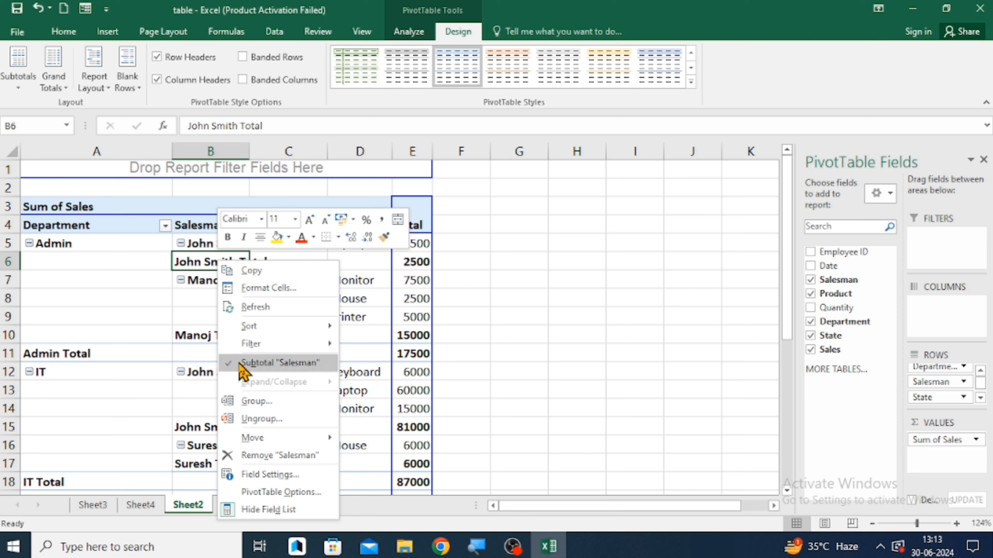
pyautogui.click(273, 363)
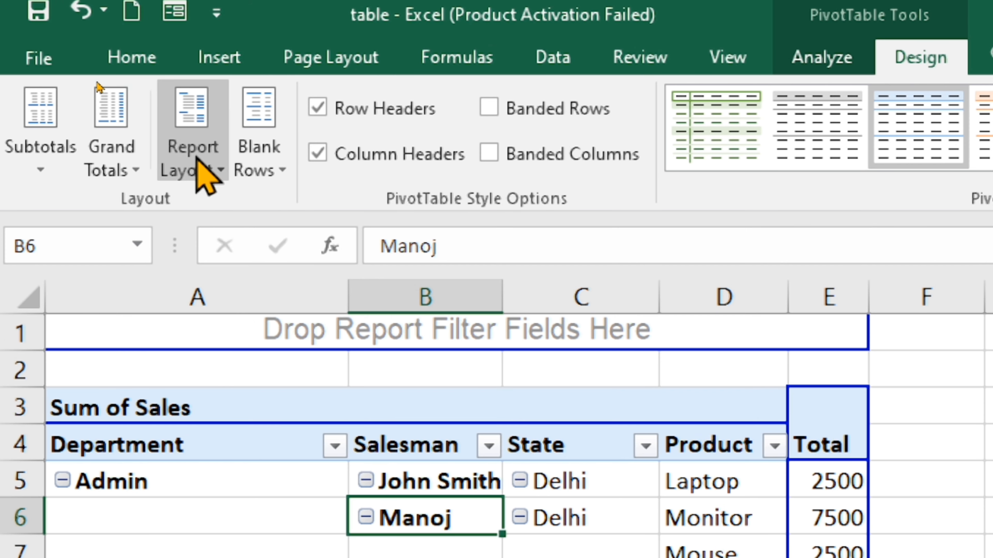
# Step: Set the pivot table's report layout to repeat all item labels
pyautogui.click(200, 139)
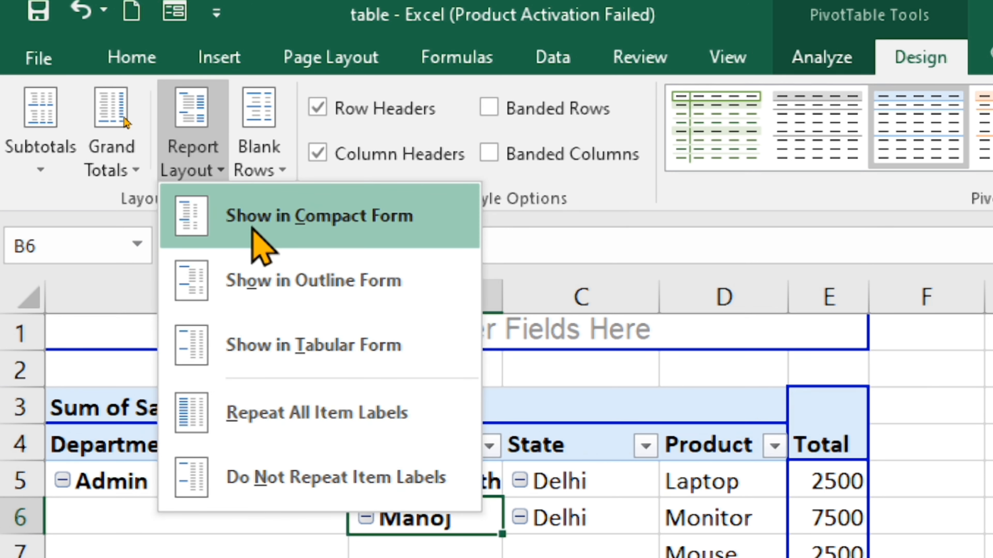
pyautogui.click(286, 417)
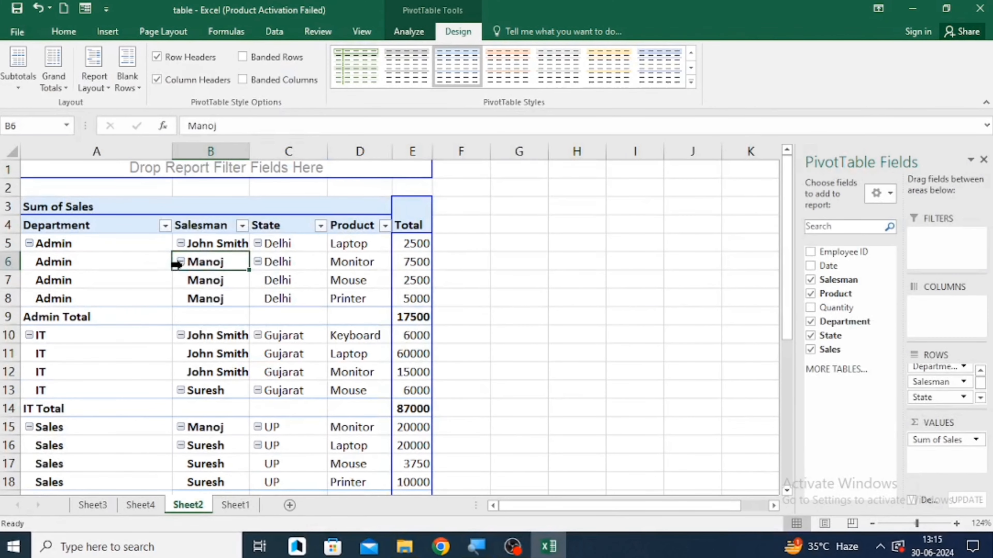
pyautogui.click(480, 316)
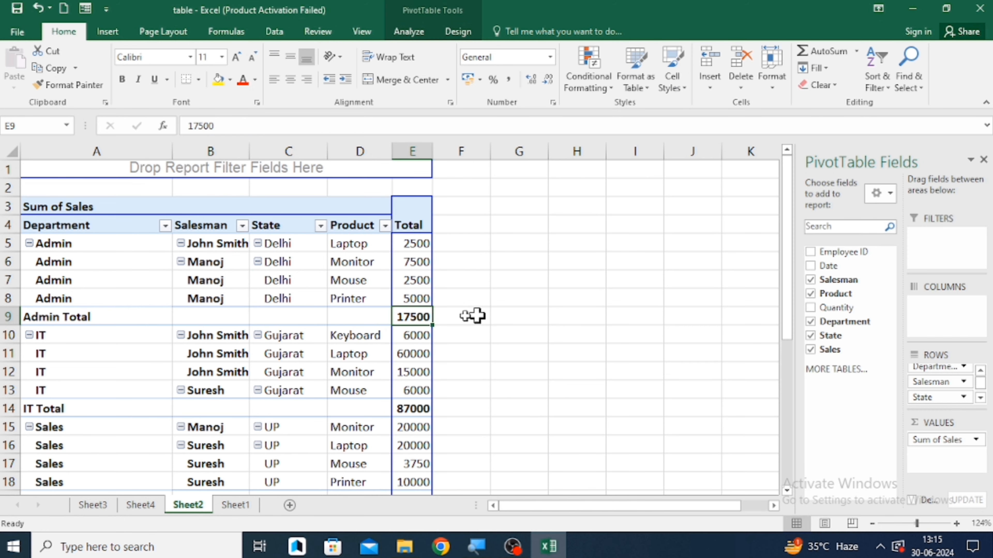
# Step: Check the source data on Sheet1, then widen the pivot table's Total column on Sheet2
pyautogui.click(235, 506)
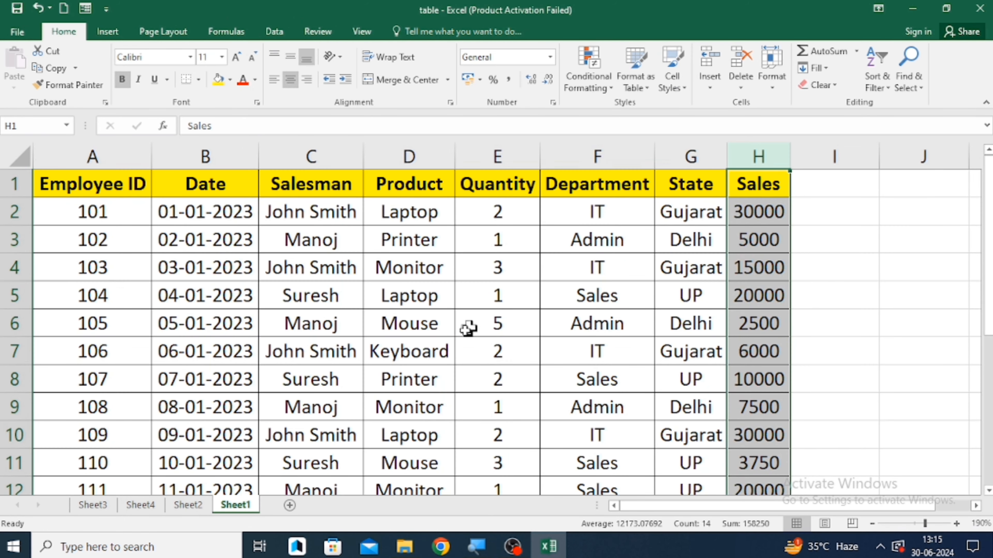
pyautogui.click(192, 513)
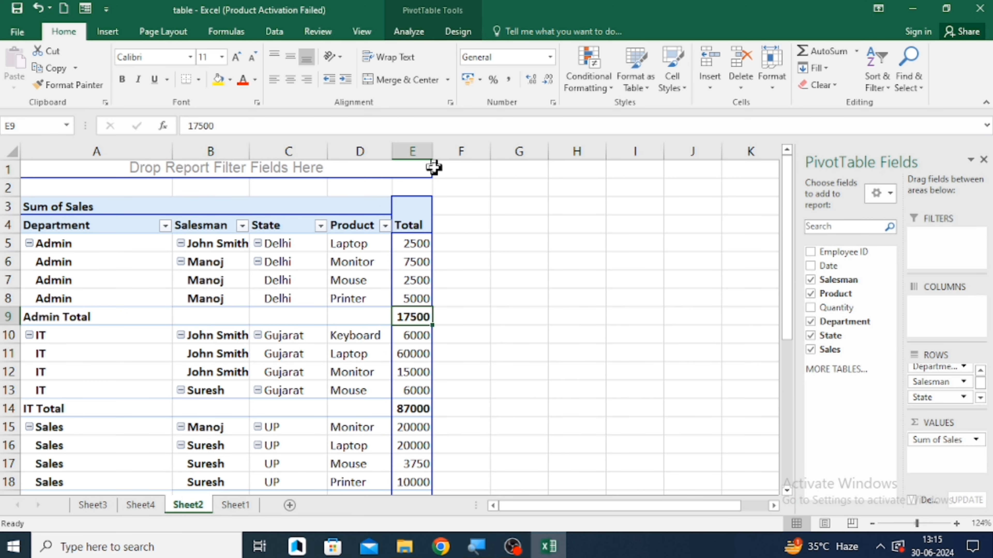
pyautogui.moveTo(433, 149); pyautogui.dragTo(458, 149)
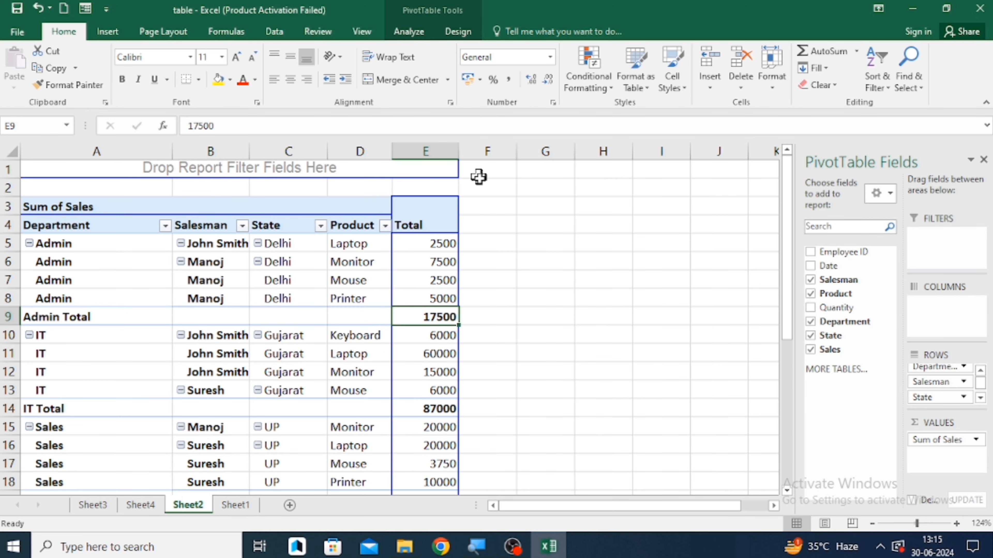
pyautogui.click(498, 207)
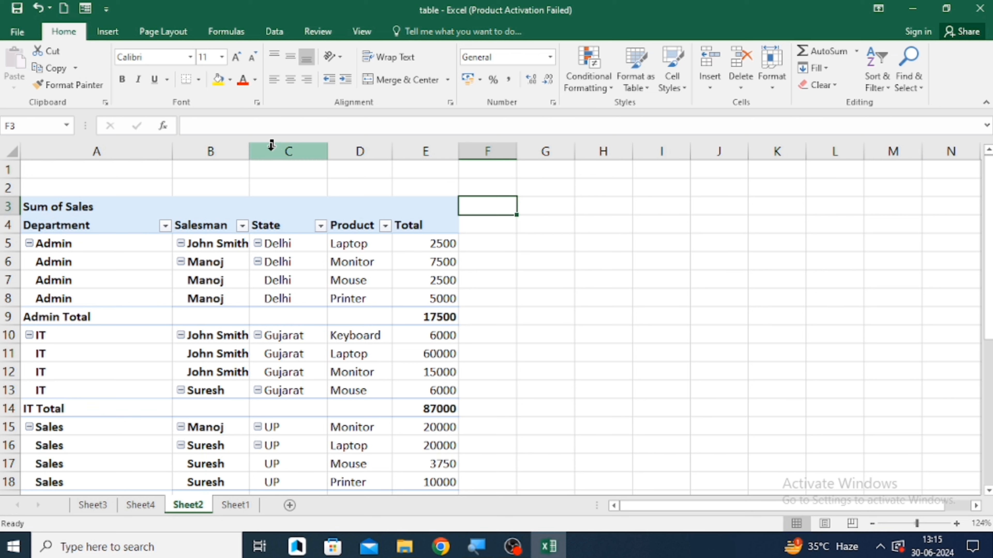
# Step: Review the pivot table's State and Product entries from the Admin rows down to the Sales total
pyautogui.moveTo(251, 155); pyautogui.dragTo(253, 156)
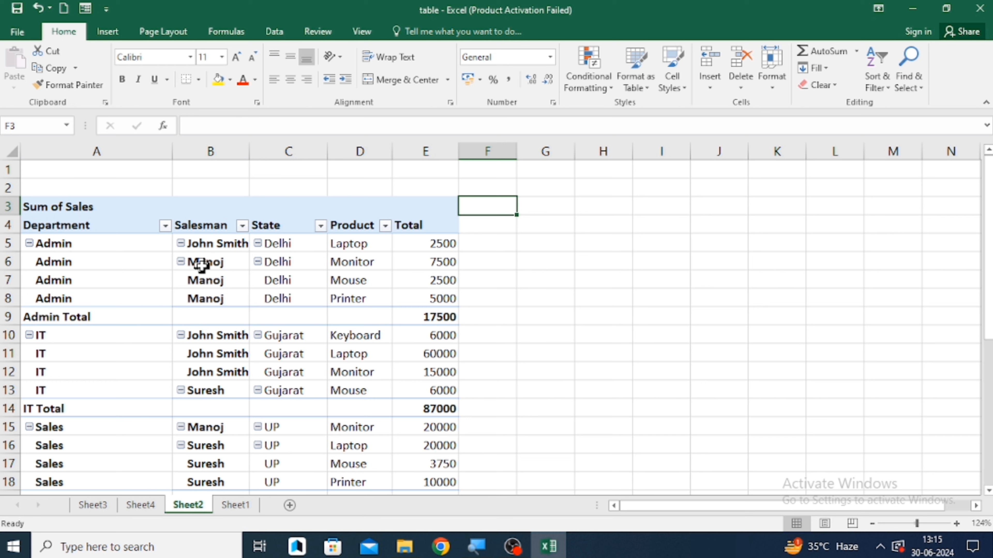
pyautogui.click(252, 274)
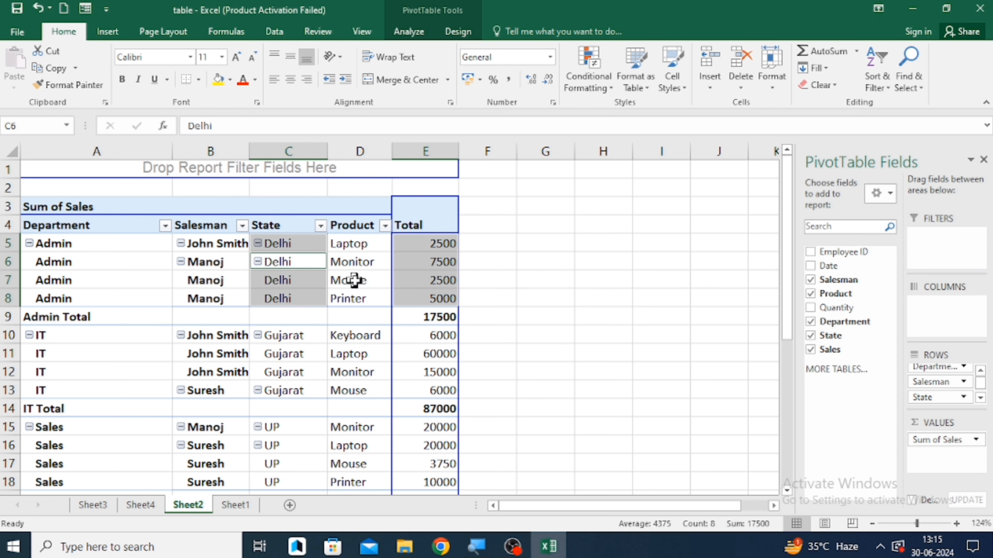
pyautogui.click(487, 276)
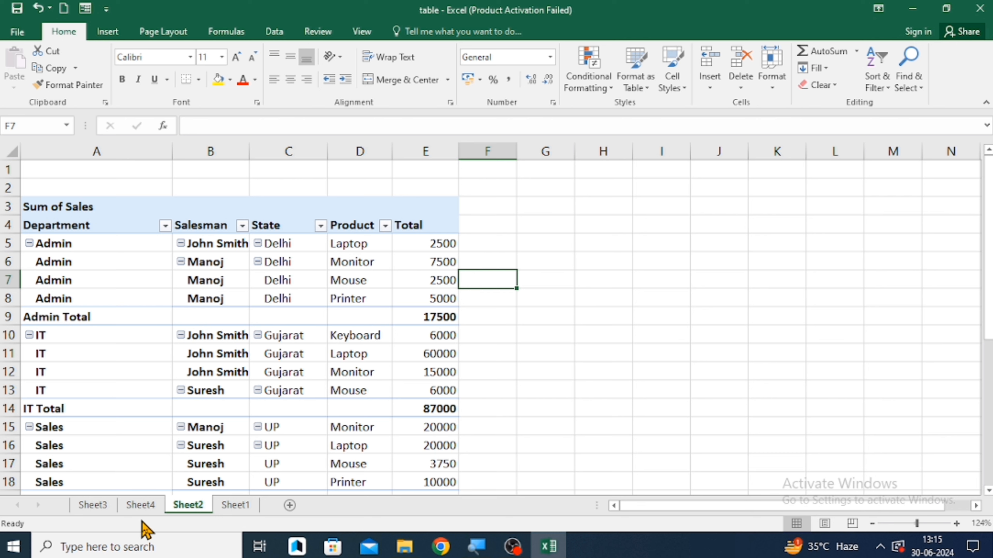
pyautogui.scroll(-20, 186, 462)
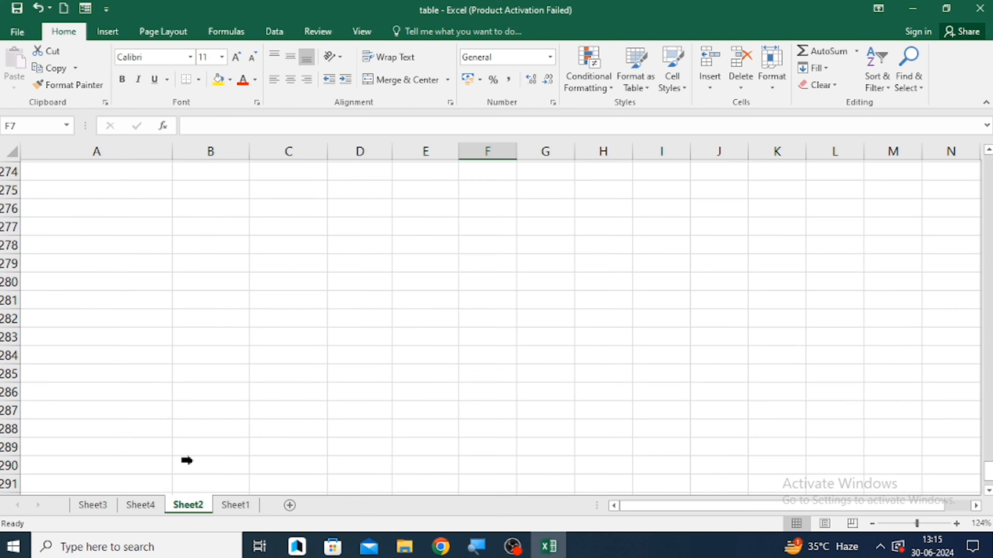
pyautogui.scroll(20, 187, 463)
pyautogui.scroll(20, 195, 465)
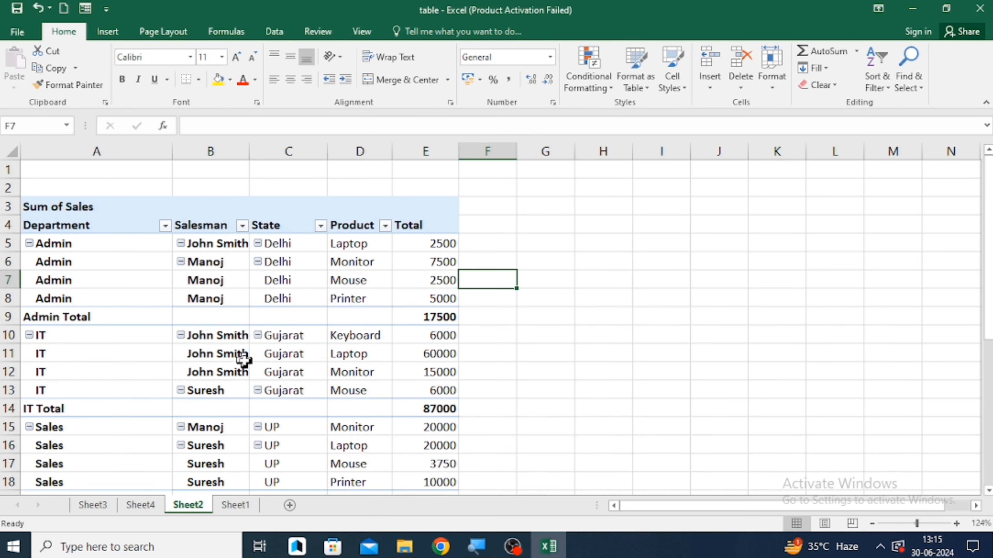
pyautogui.click(521, 340)
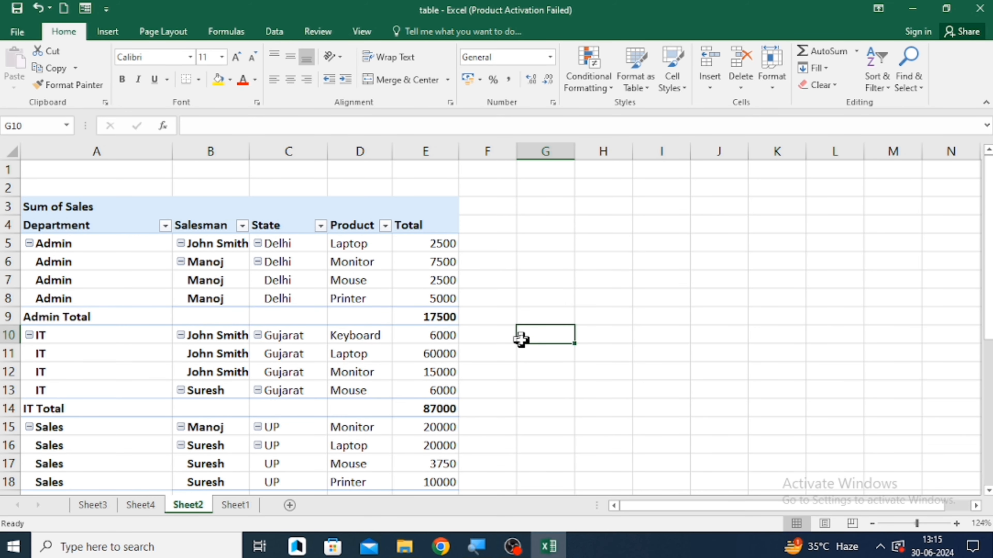
pyautogui.press('Left')
pyautogui.press('Left')
pyautogui.press('Left')
pyautogui.press('Down')
pyautogui.press('Down')
pyautogui.press('Down')
pyautogui.press('Down')
pyautogui.press('Down')
pyautogui.press('Down')
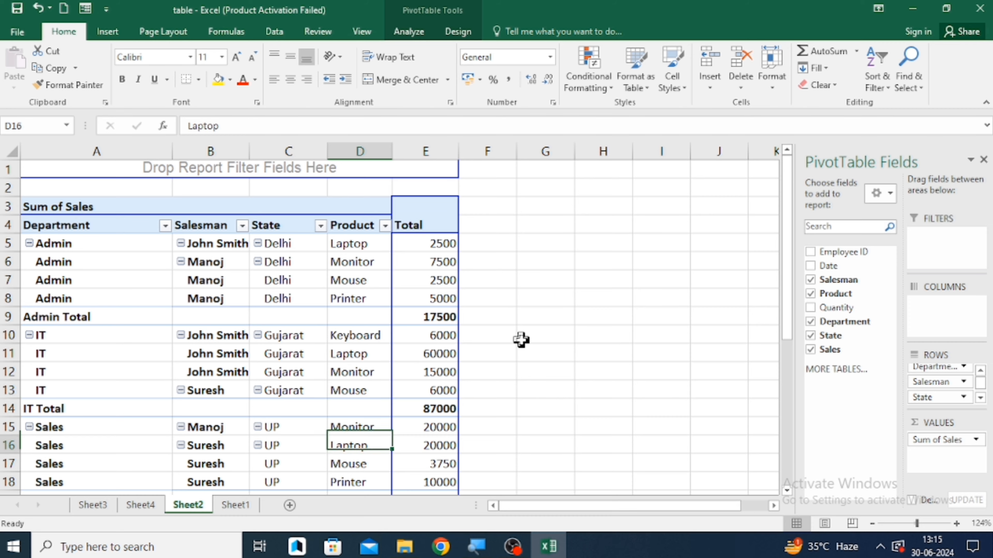
pyautogui.press('Down')
pyautogui.press('Down')
pyautogui.press('Down')
pyautogui.press('Down')
pyautogui.press('Down')
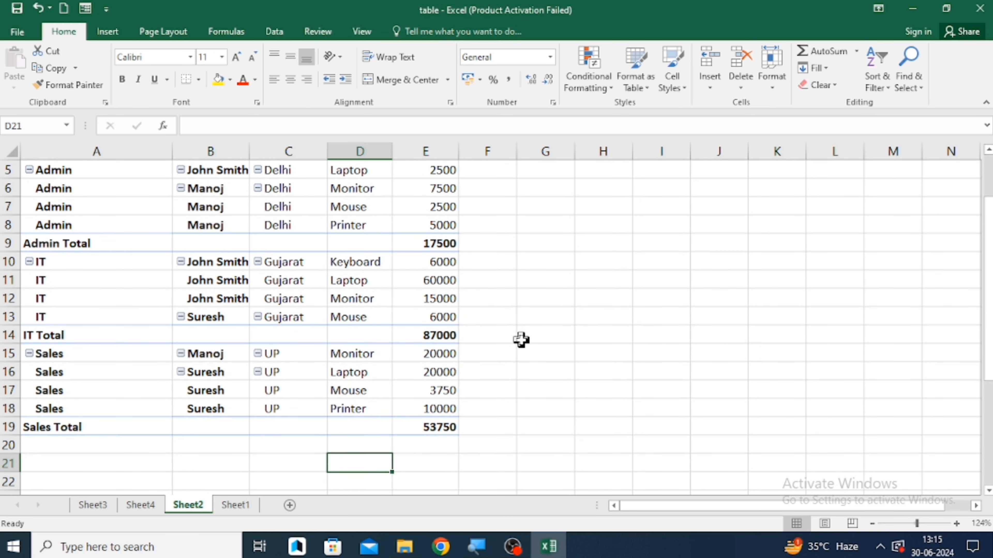
pyautogui.scroll(2, 521, 339)
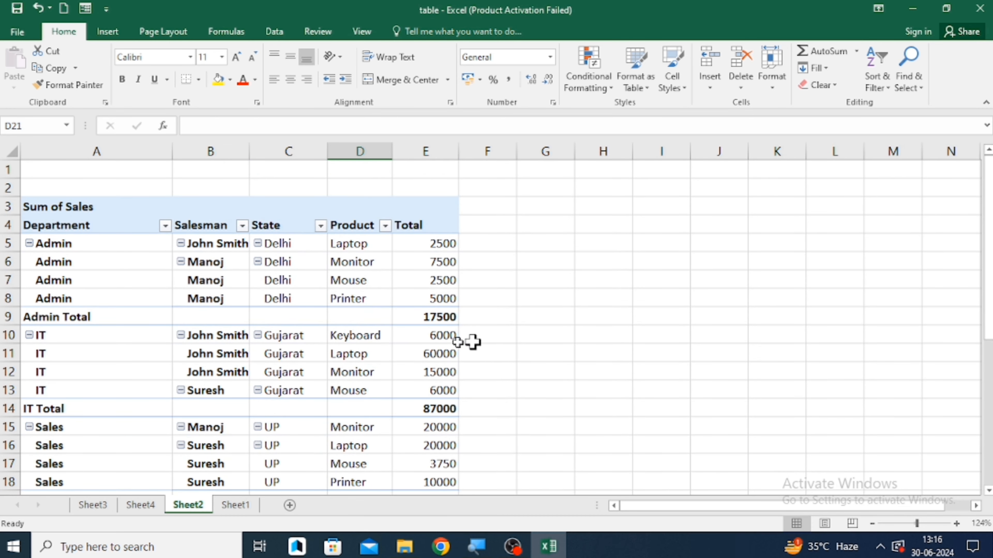
# Step: Hide the PivotTable Fields list
pyautogui.click(344, 333)
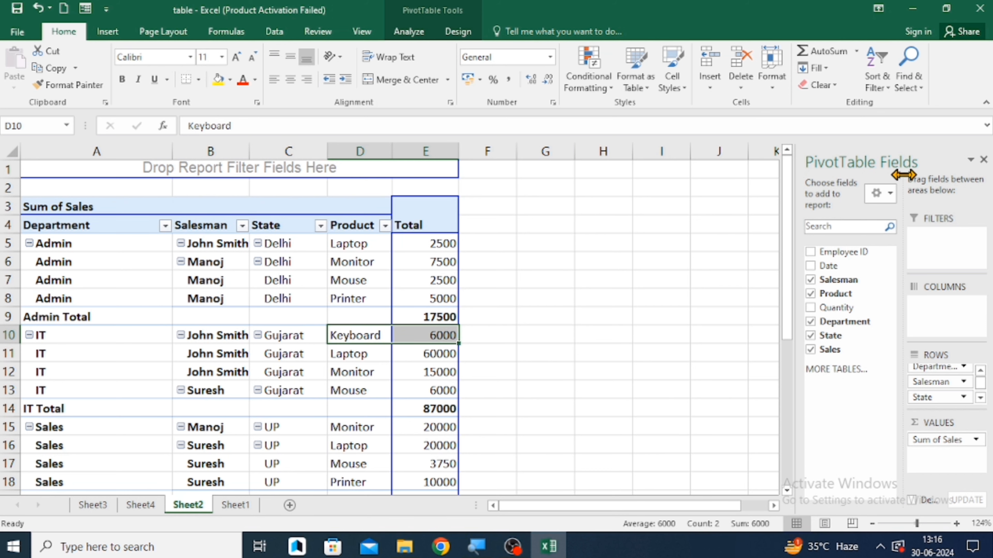
pyautogui.click(983, 160)
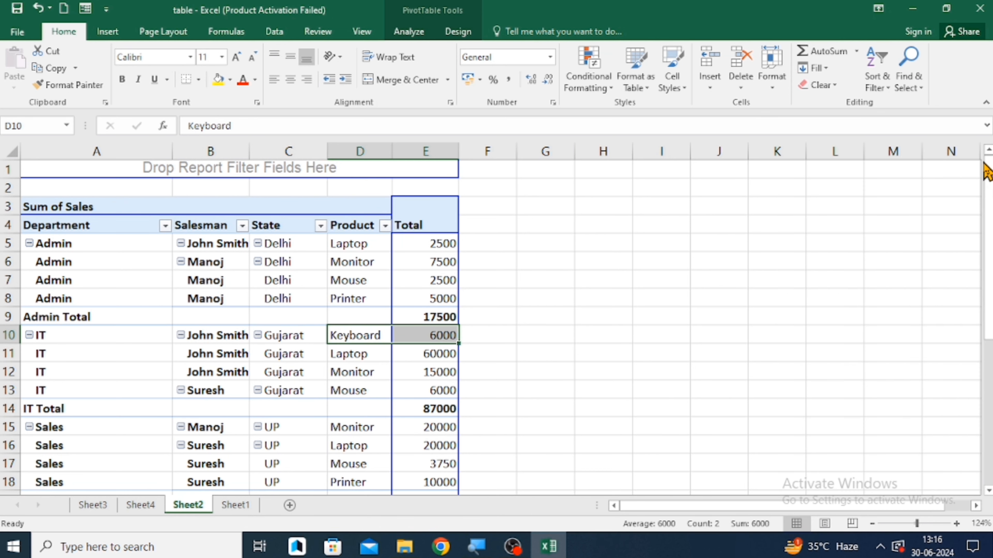
# Step: Examine the repeated Department labels and the total rows for Admin, IT and Sales
pyautogui.click(626, 339)
pyautogui.press('Left')
pyautogui.press('Left')
pyautogui.press('Left')
pyautogui.press('Left')
pyautogui.press('Left')
pyautogui.press('Left')
pyautogui.press('Left')
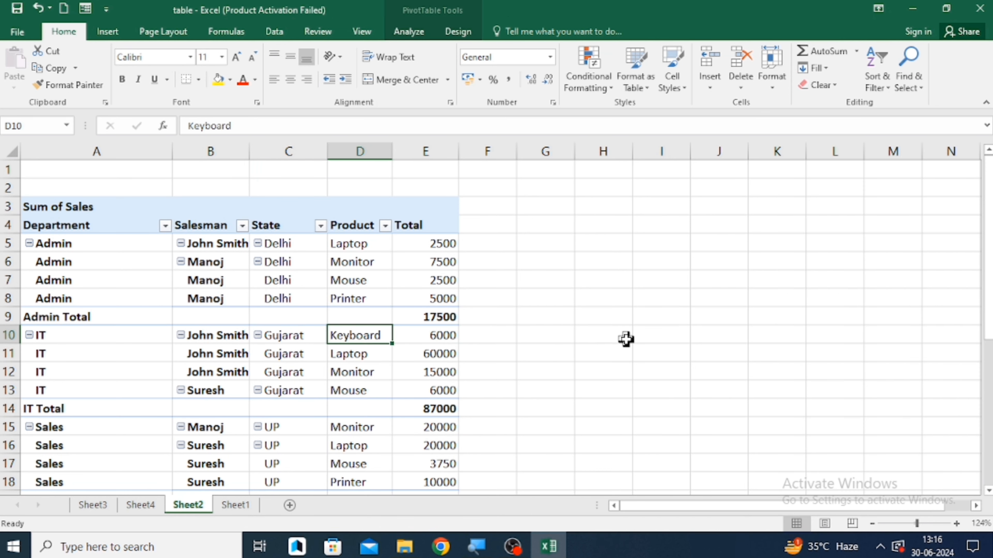
pyautogui.press('Down')
pyautogui.press('Down')
pyautogui.press('Down')
pyautogui.press('Down')
pyautogui.press('Down')
pyautogui.press('Down')
pyautogui.press('Down')
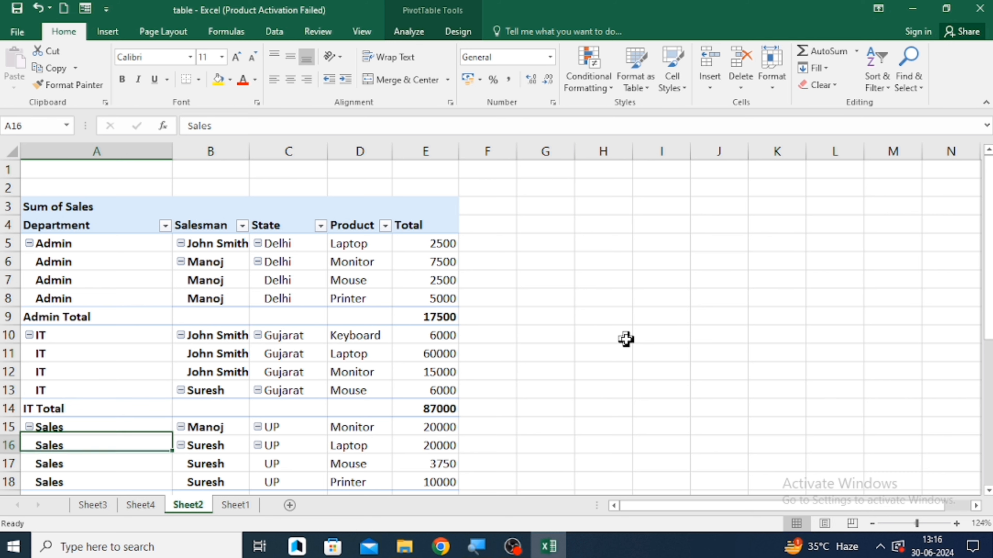
pyautogui.click(111, 372)
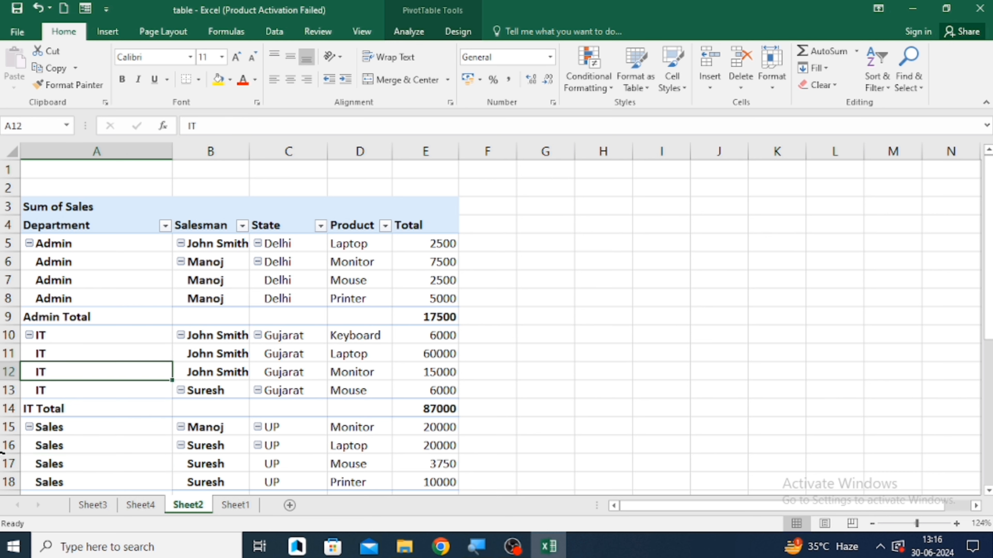
pyautogui.click(58, 409)
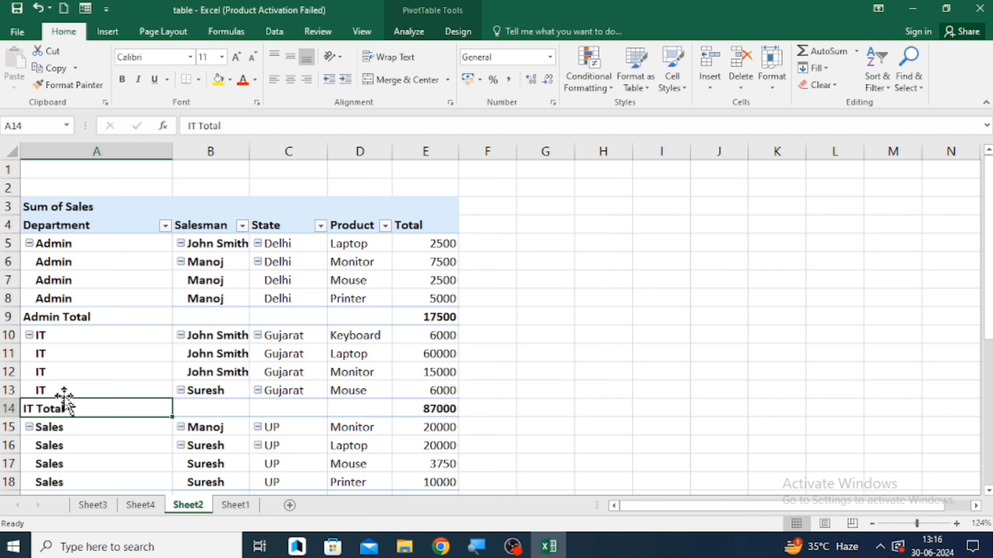
pyautogui.press('Down')
pyautogui.press('Down')
pyautogui.press('Down')
pyautogui.press('Down')
pyautogui.press('Down')
pyautogui.scroll(-2, 64, 399)
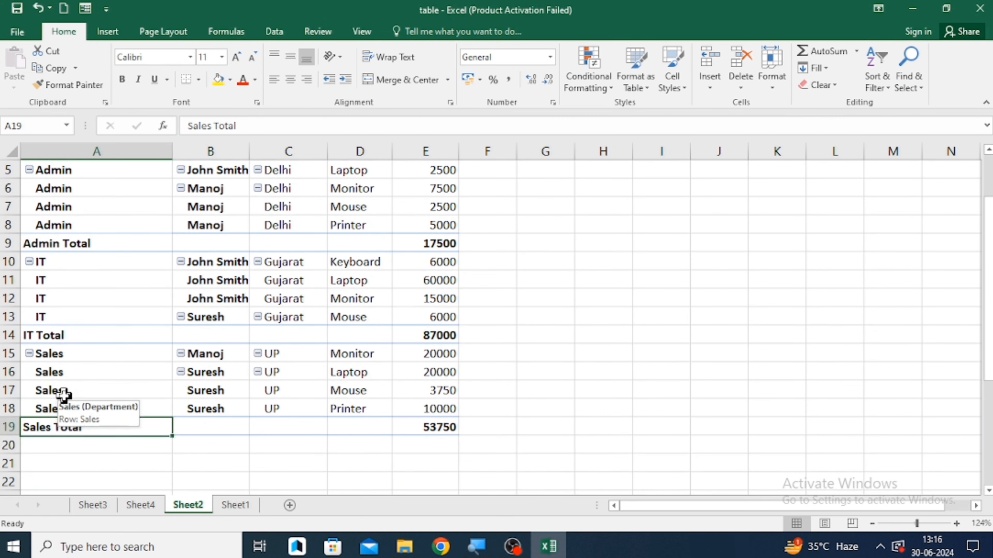
pyautogui.press('Up')
pyautogui.press('Up')
pyautogui.press('Up')
pyautogui.press('Up')
pyautogui.press('Up')
pyautogui.press('Up')
pyautogui.press('Up')
pyautogui.press('Up')
pyautogui.press('Up')
pyautogui.press('Up')
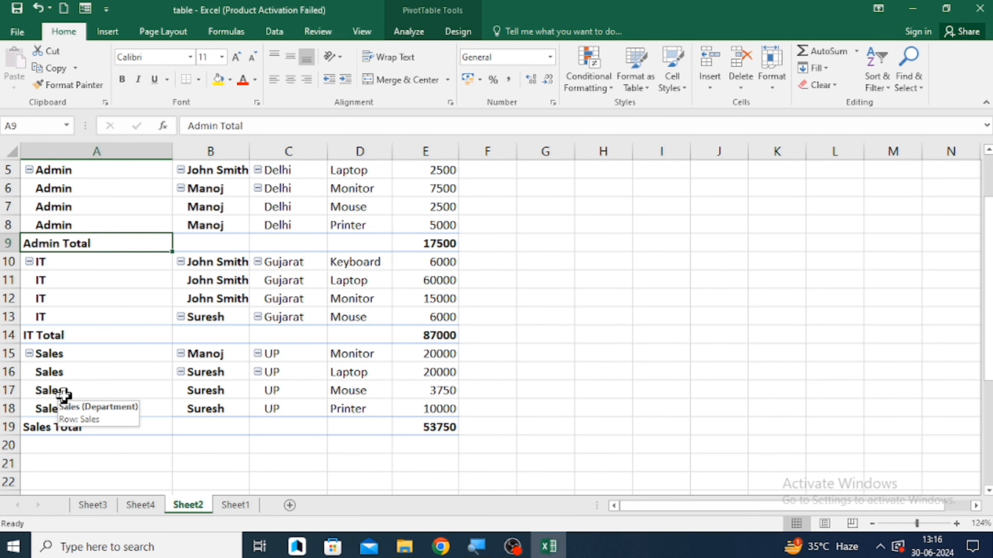
pyautogui.press('Up')
# Step: Display the pivot table's field list again from a Department cell
pyautogui.rightClick(62, 391)
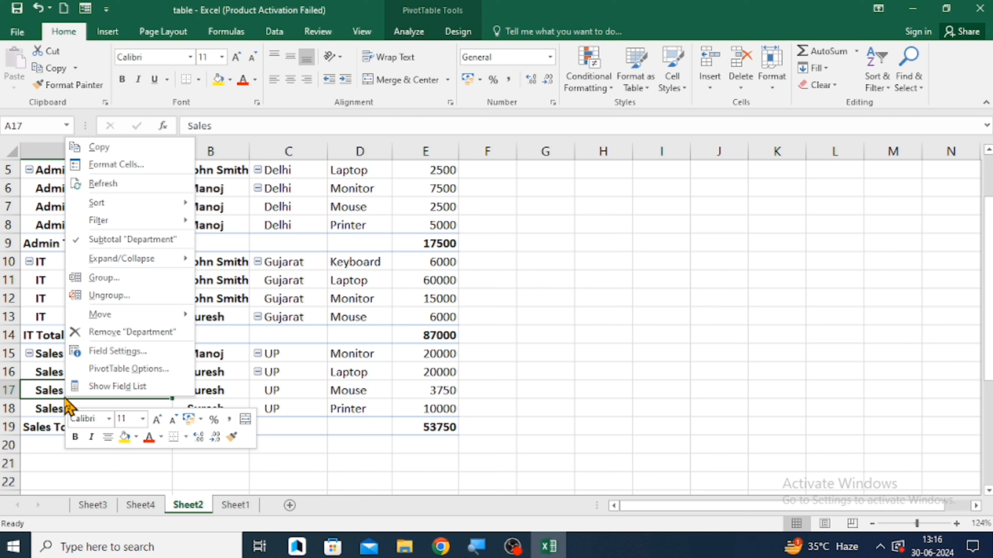
pyautogui.click(91, 388)
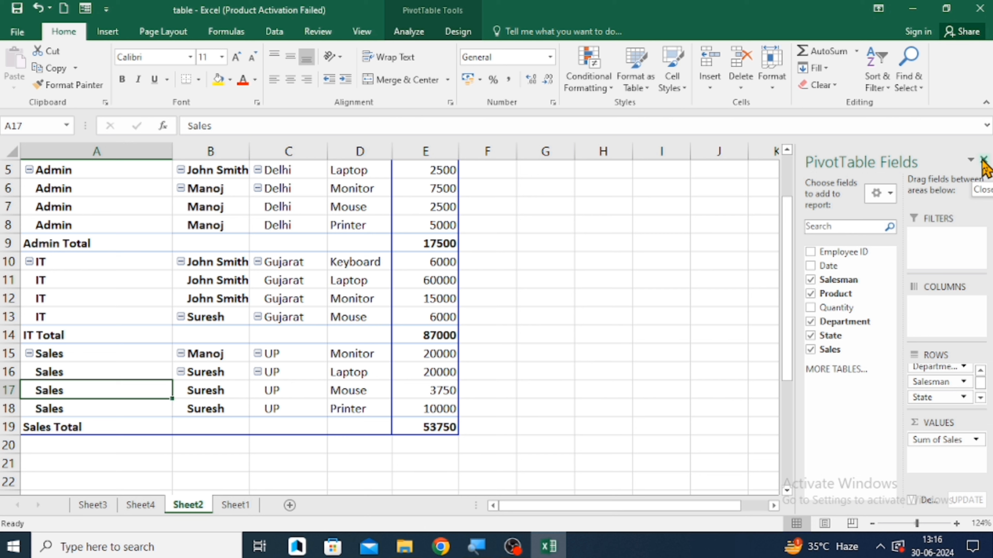
# Step: Review the pivot table's Salesman and Product entries and its header rows
pyautogui.click(174, 226)
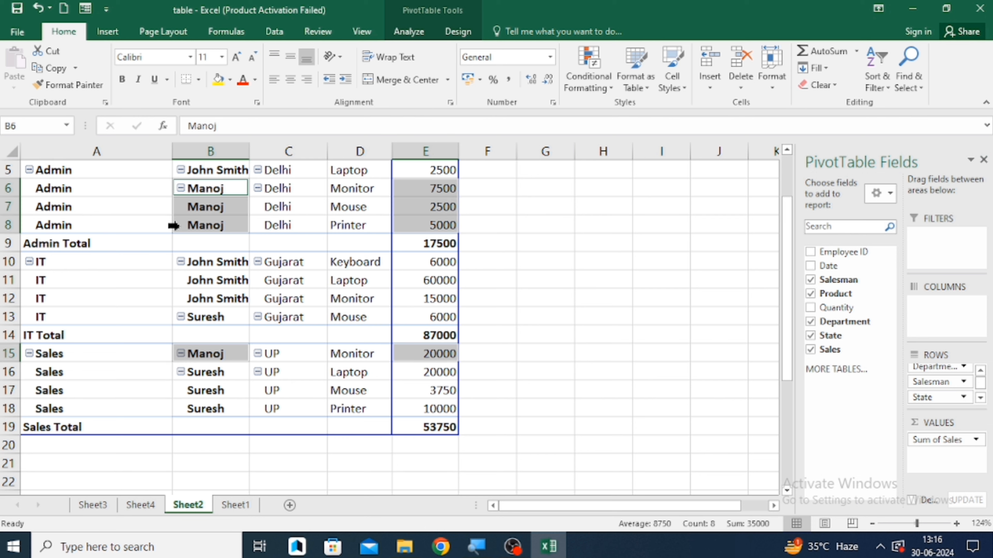
pyautogui.click(546, 231)
pyautogui.press('Left')
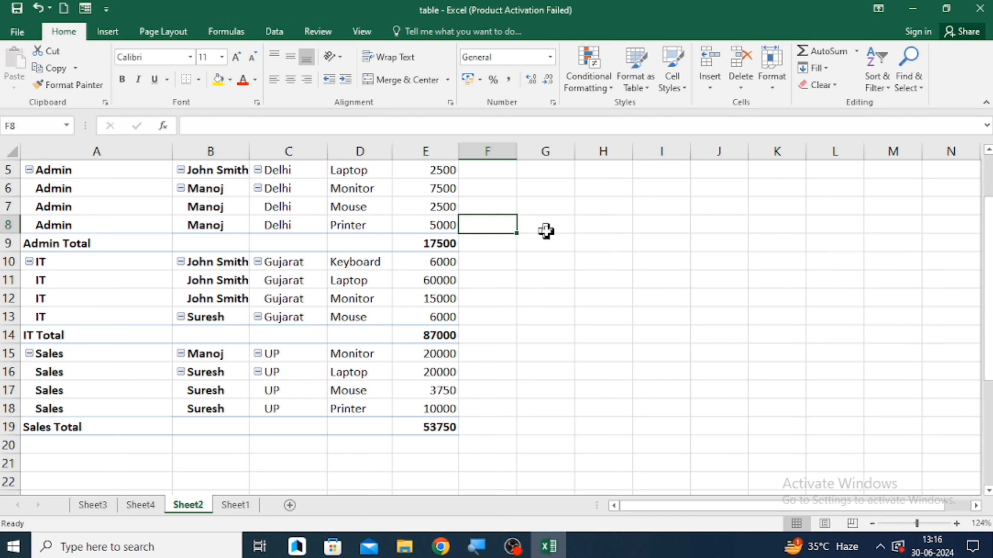
pyautogui.press('Left')
pyautogui.press('Up')
pyautogui.press('Up')
pyautogui.press('Up')
pyautogui.press('Left')
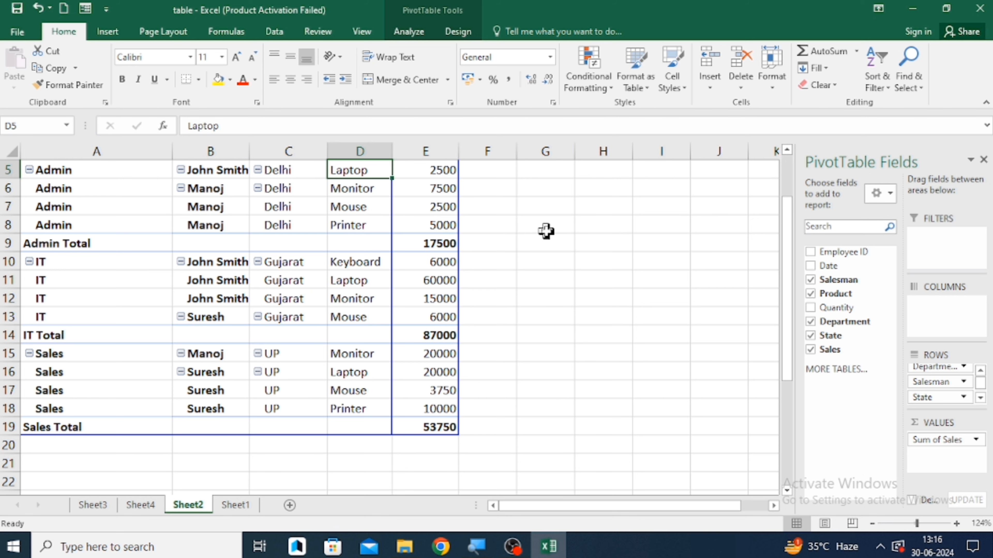
pyautogui.scroll(2, 549, 243)
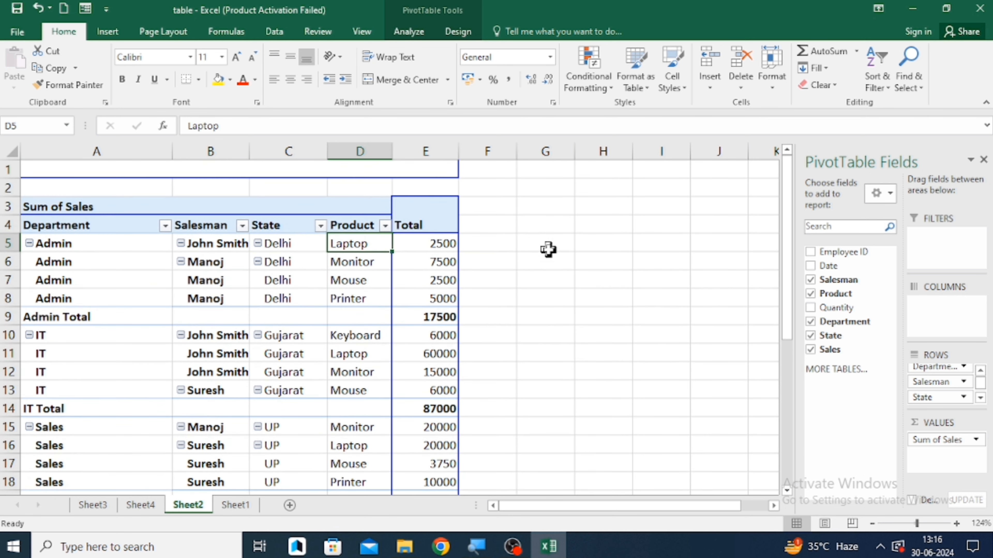
pyautogui.press('Left')
pyautogui.press('Left')
pyautogui.press('Left')
pyautogui.press('Up')
pyautogui.press('Up')
pyautogui.press('Up')
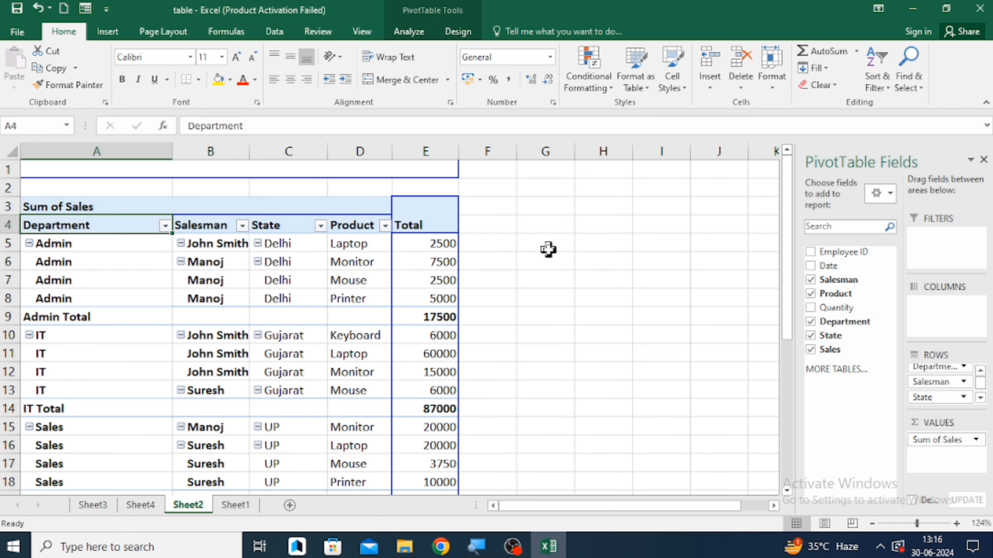
pyautogui.click(124, 268)
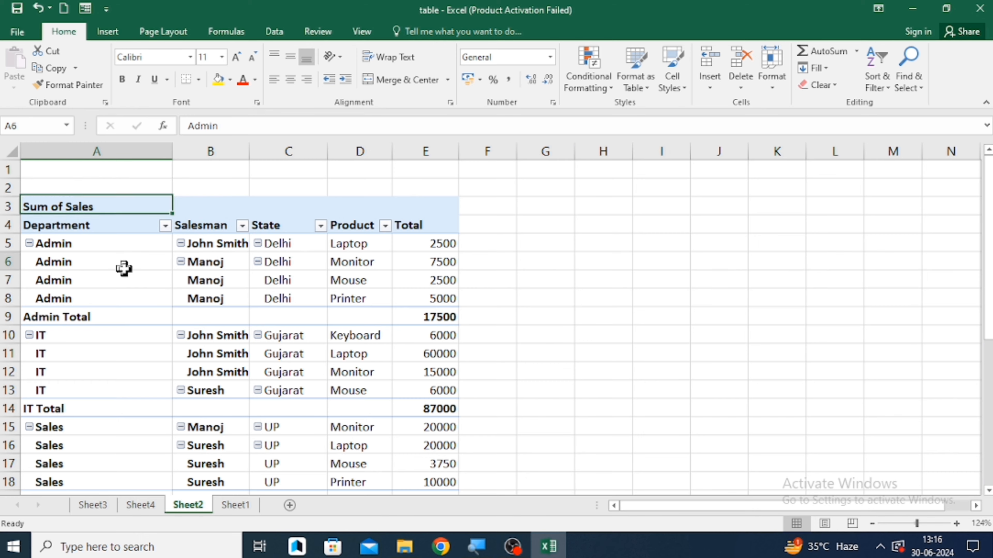
pyautogui.hscroll(3, 129, 278)
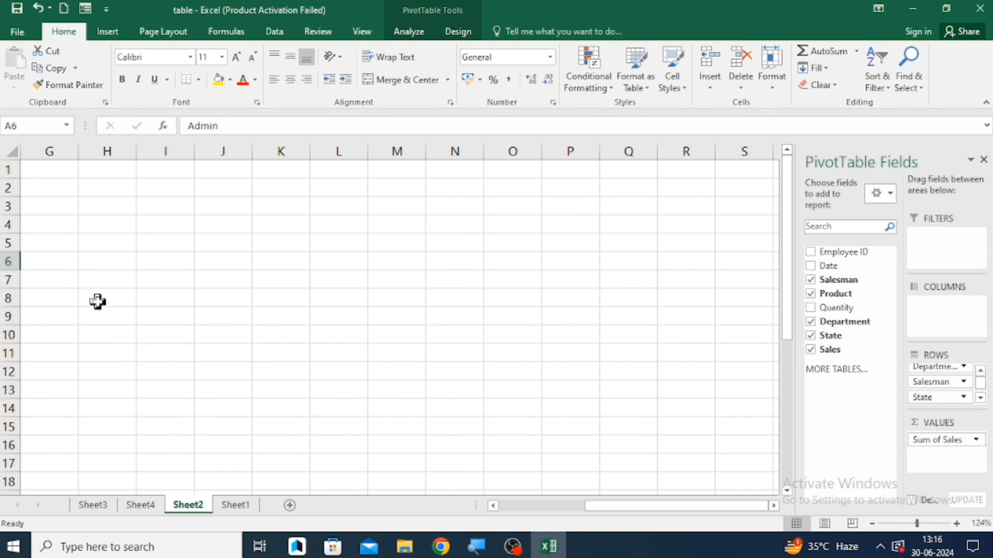
pyautogui.hscroll(-3, 97, 301)
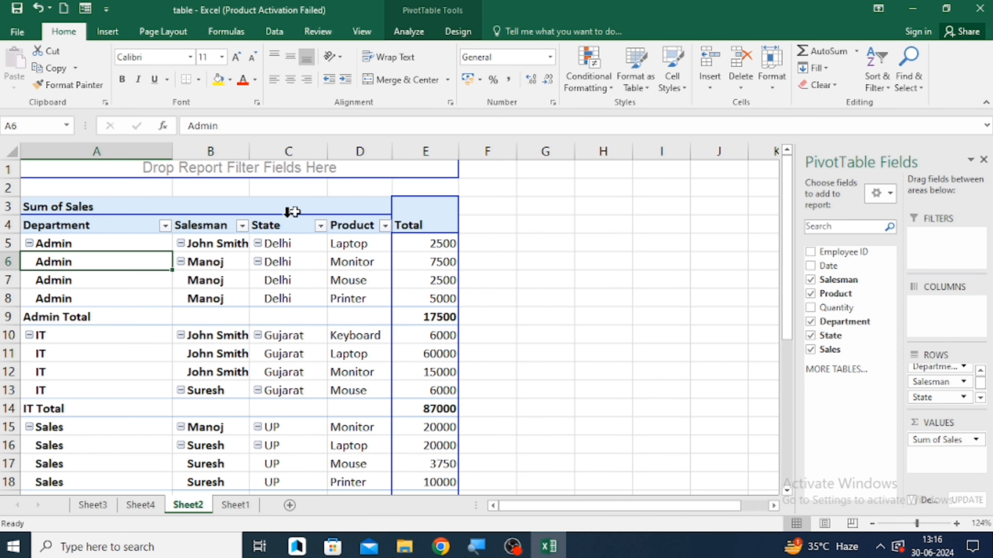
# Step: Apply the green PivotTable style with the shaded first column and total rows
pyautogui.click(454, 33)
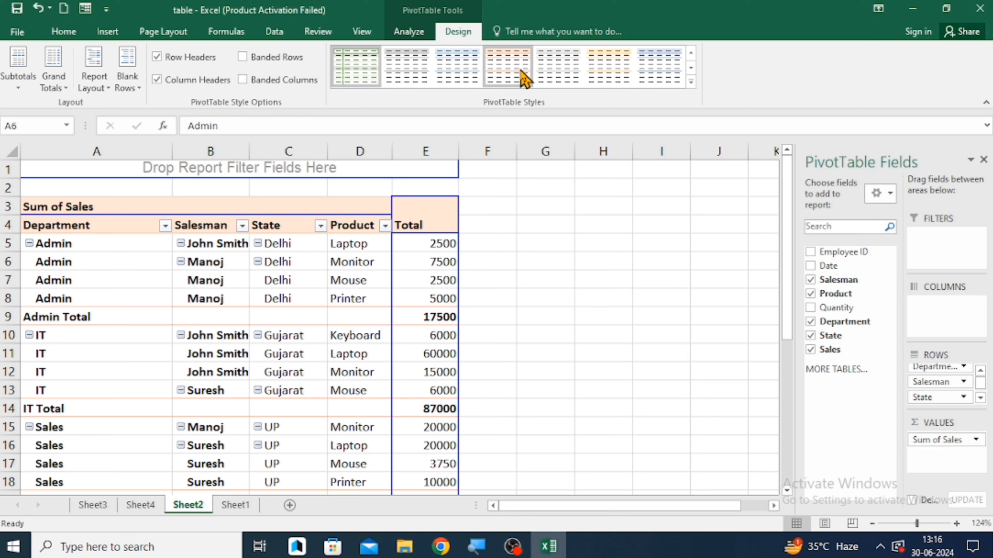
pyautogui.click(362, 70)
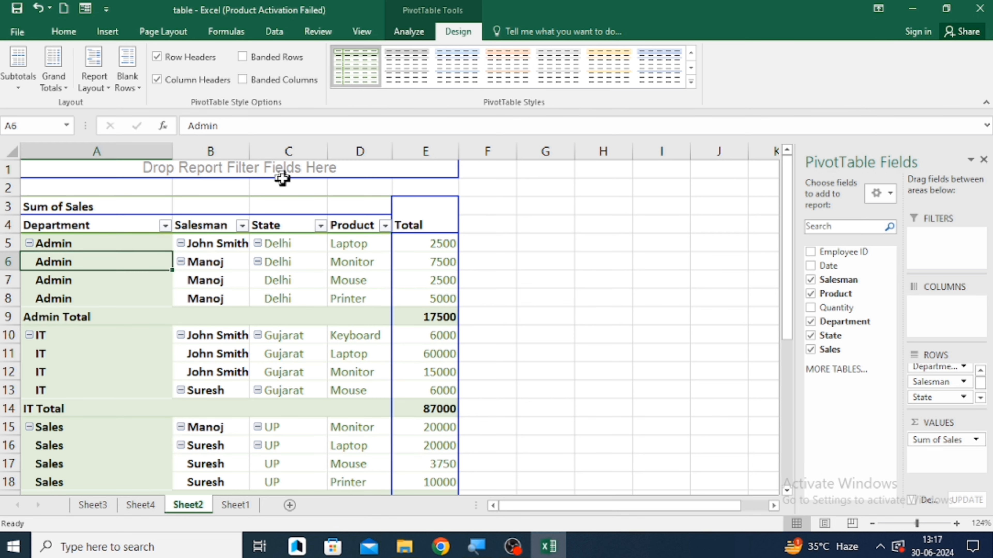
# Step: Widen the pivot table's Salesman column slightly and close the PivotTable Fields list
pyautogui.moveTo(251, 154); pyautogui.dragTo(258, 154)
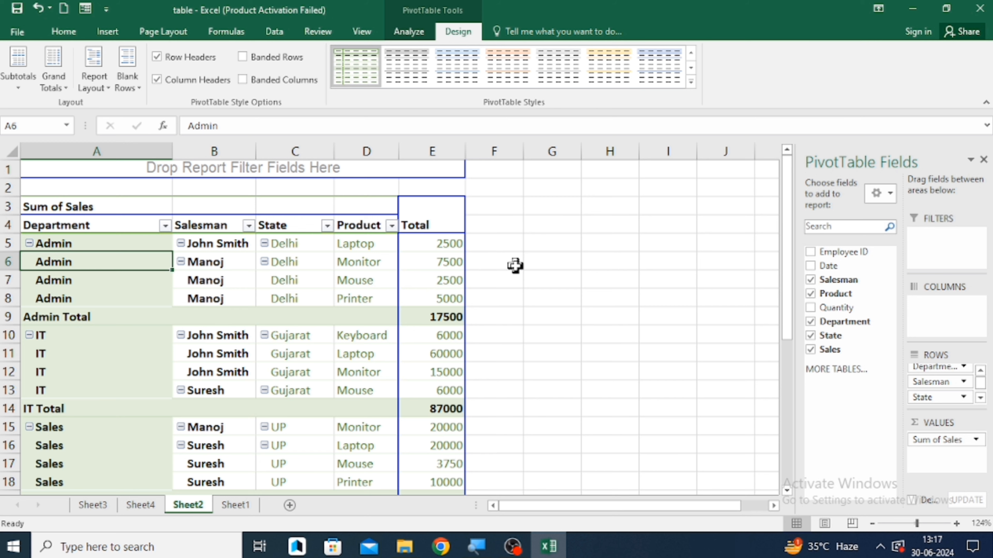
pyautogui.click(983, 159)
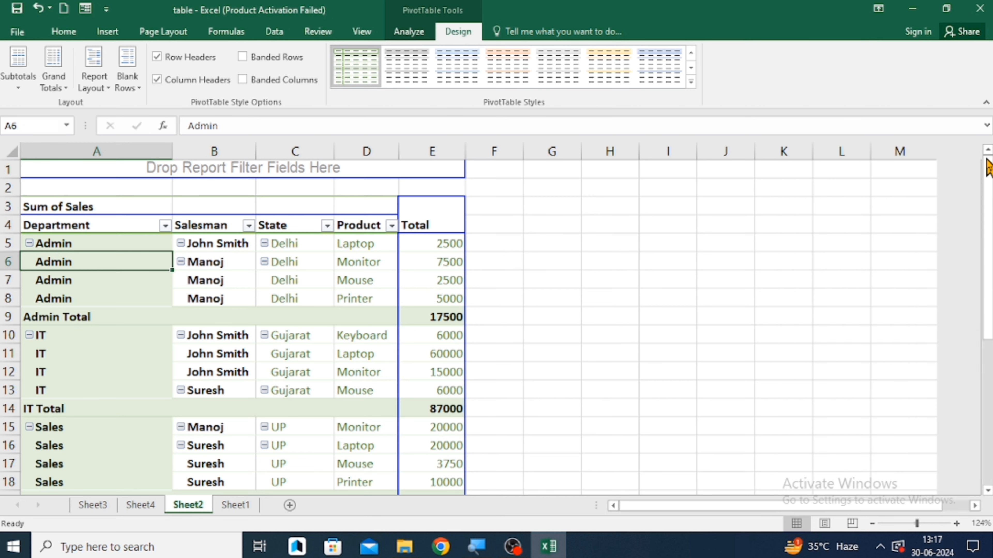
# Step: Apply the orange Pivot Style Dark 17 to the pivot table on Sheet2
pyautogui.click(632, 317)
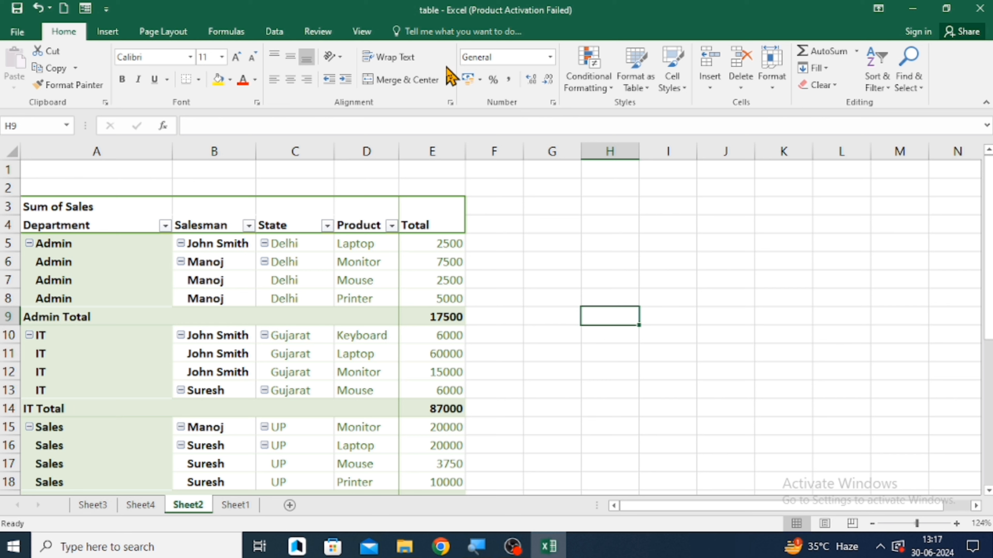
pyautogui.click(260, 303)
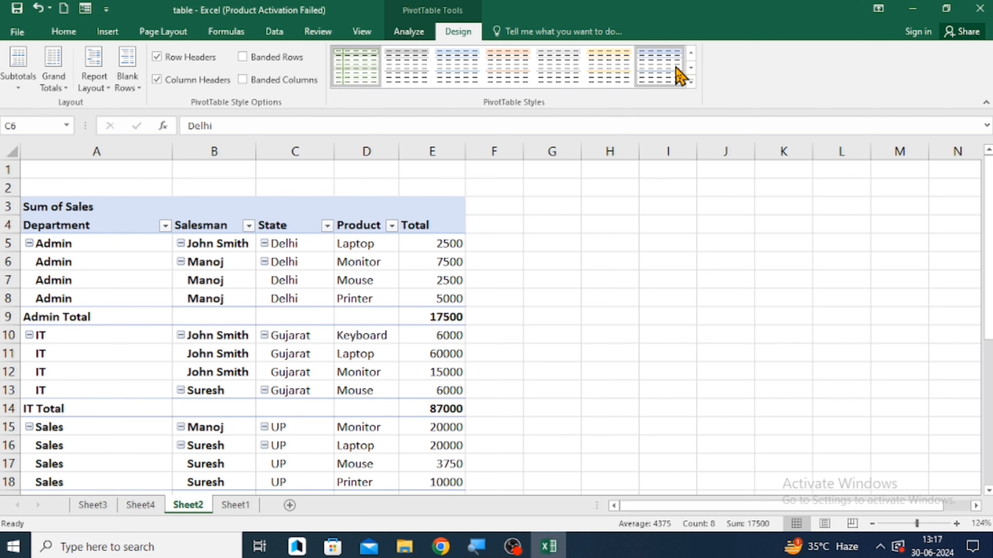
pyautogui.click(690, 81)
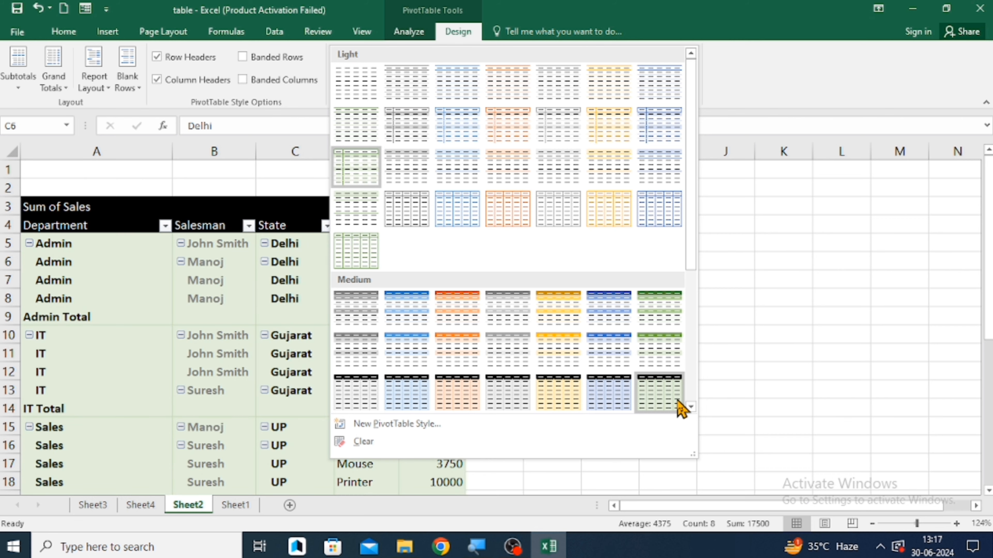
pyautogui.click(691, 407)
pyautogui.click(691, 406)
pyautogui.click(690, 406)
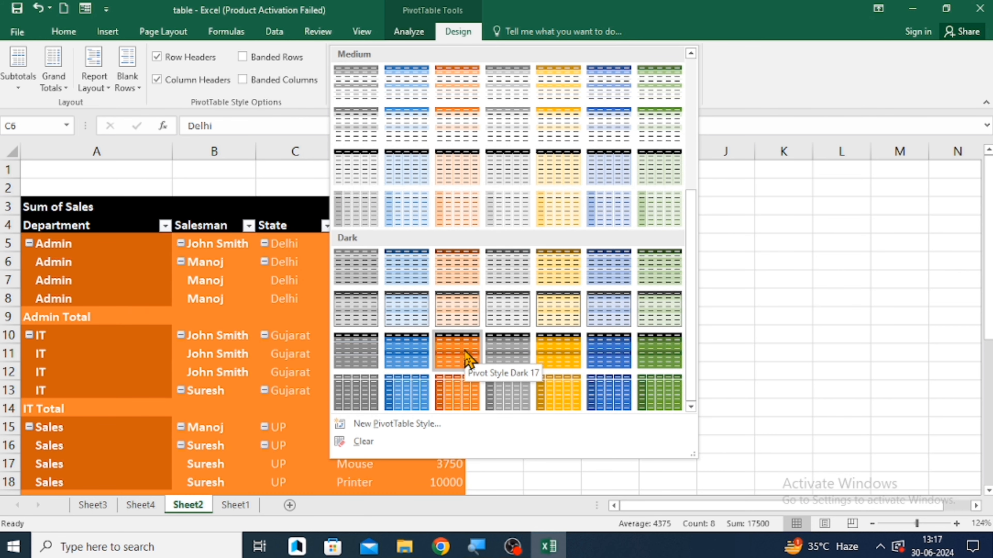
pyautogui.click(468, 358)
pyautogui.click(564, 337)
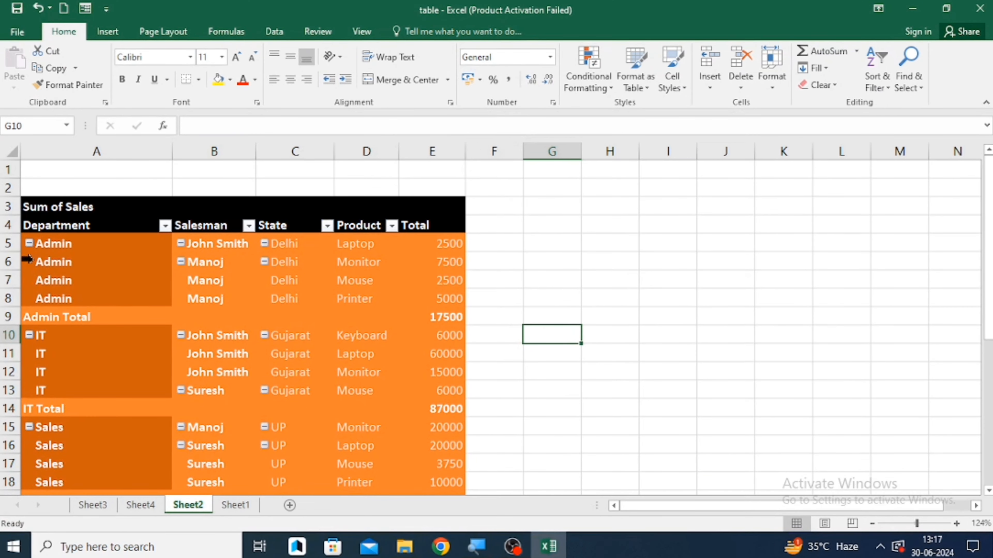
# Step: Show the pivot table's field list and remove the Product, State and Salesman fields from the report
pyautogui.click(68, 297)
pyautogui.rightClick(67, 296)
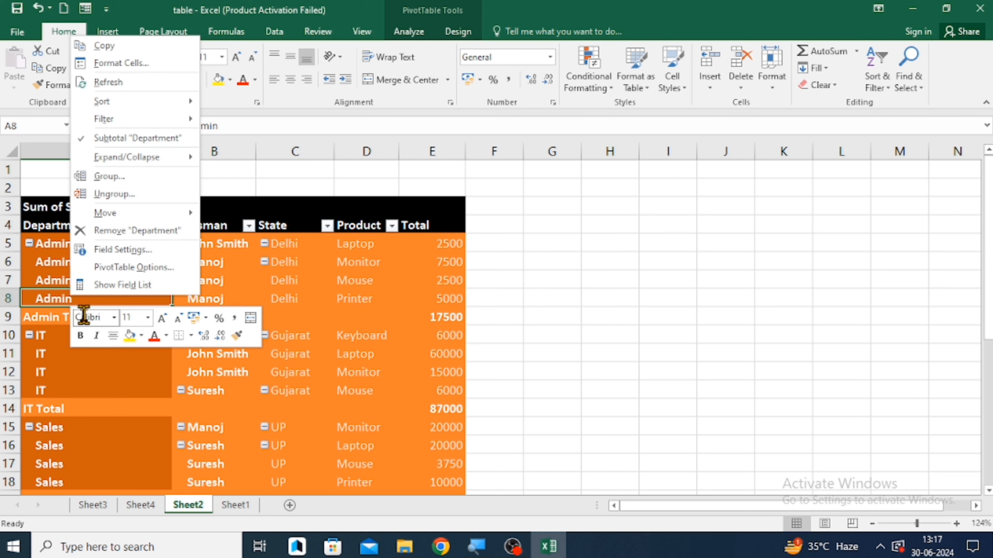
pyautogui.click(126, 288)
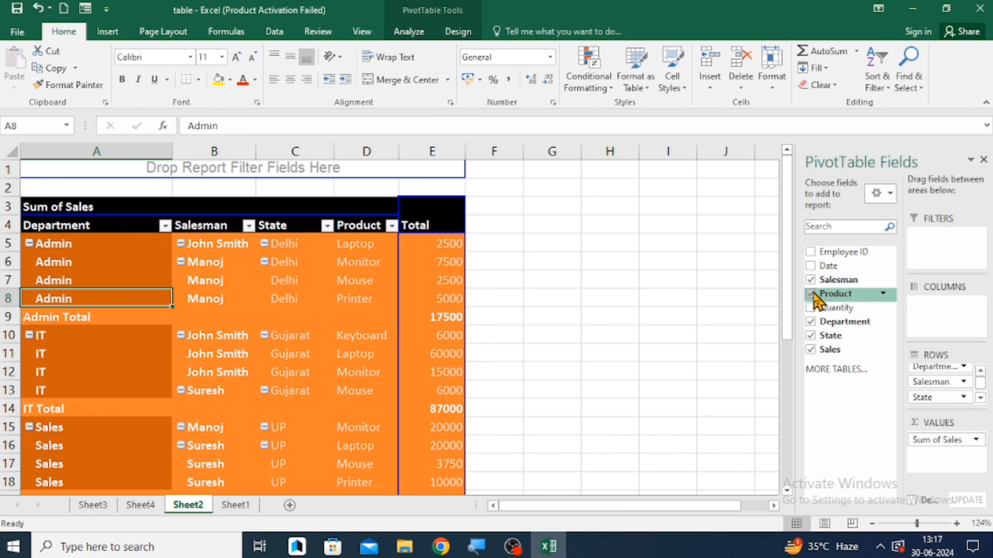
pyautogui.click(811, 294)
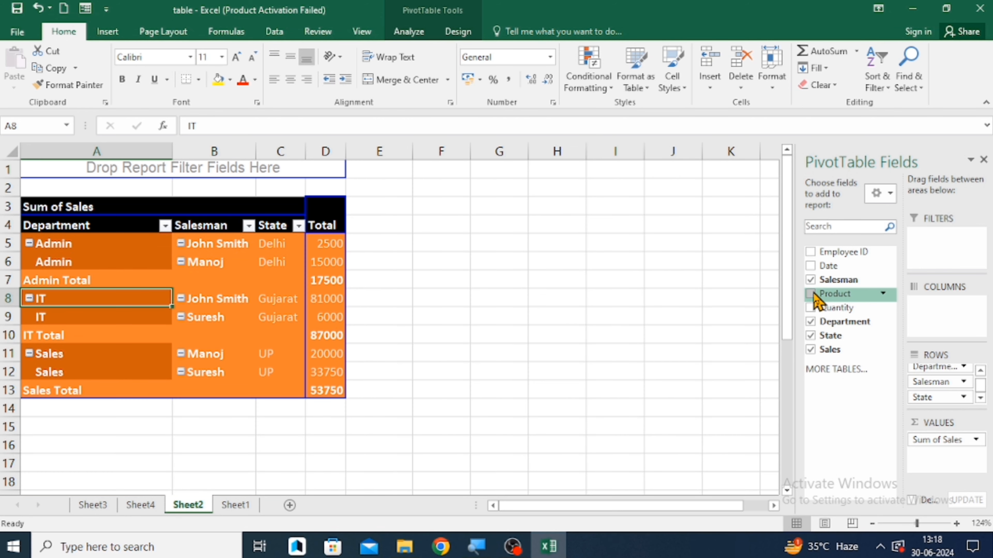
pyautogui.click(810, 336)
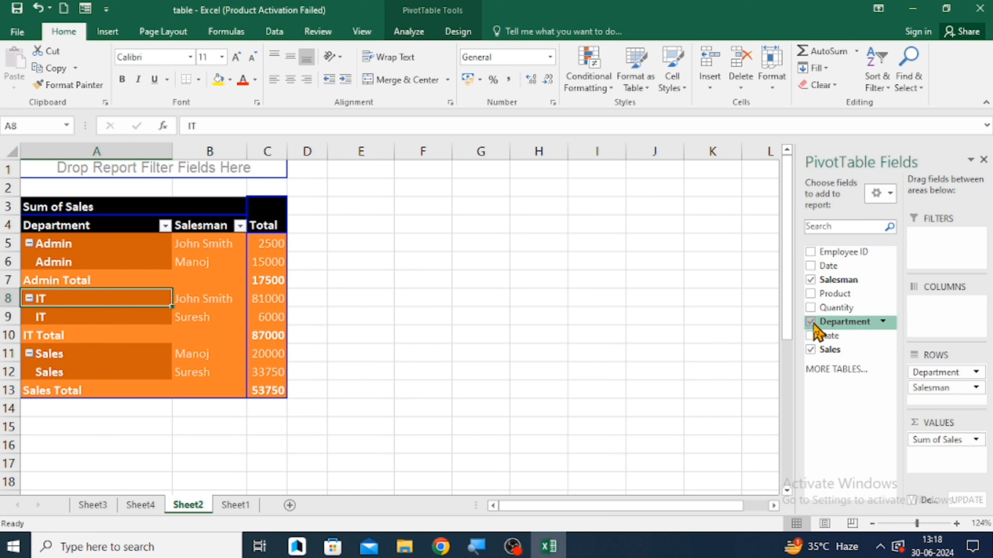
pyautogui.click(811, 280)
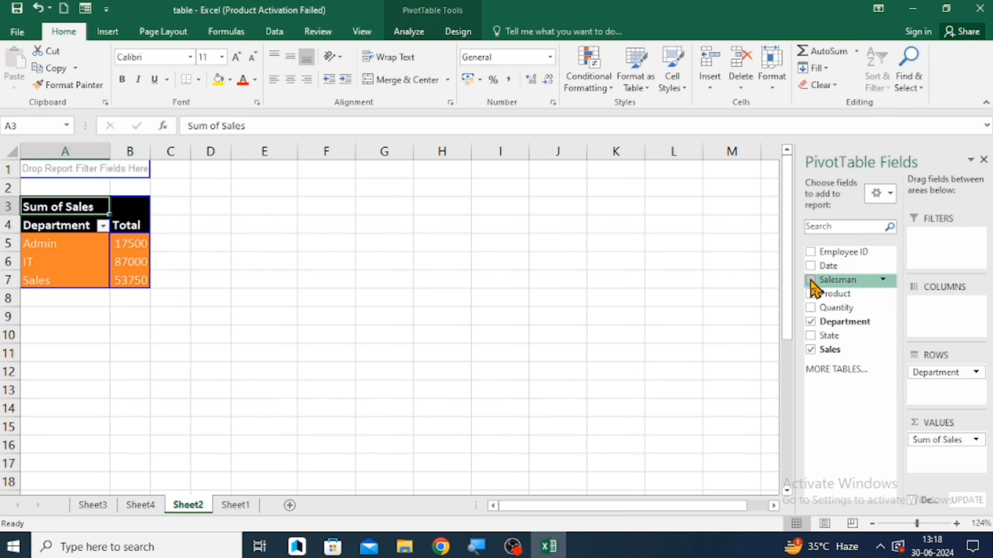
pyautogui.click(379, 329)
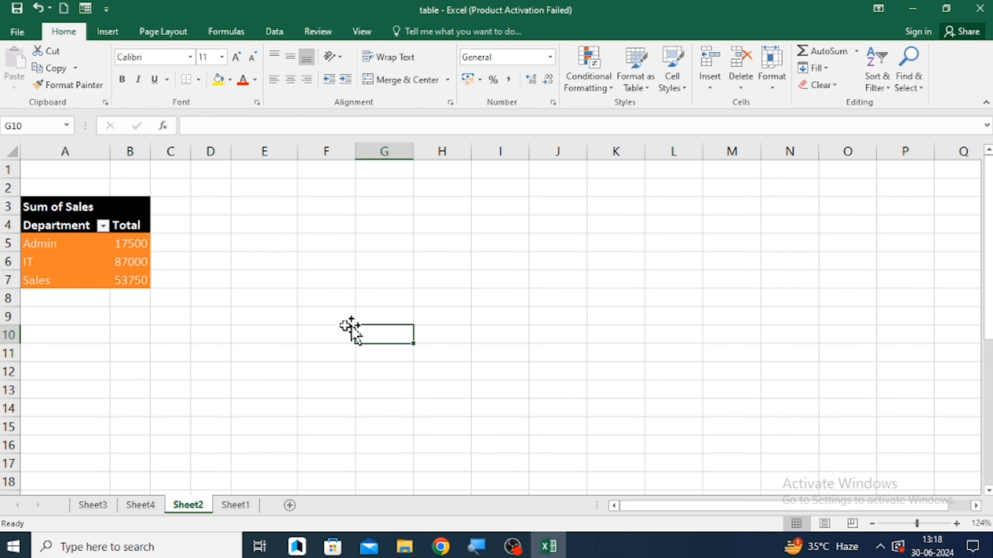
# Step: Summarise the pivot table's Sales values by Count in the value field settings
pyautogui.click(77, 252)
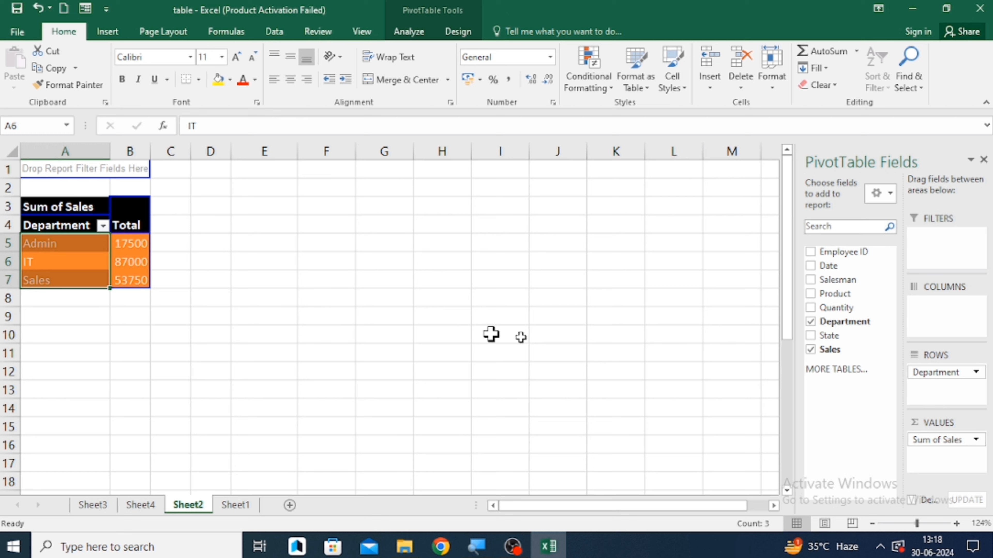
pyautogui.click(977, 440)
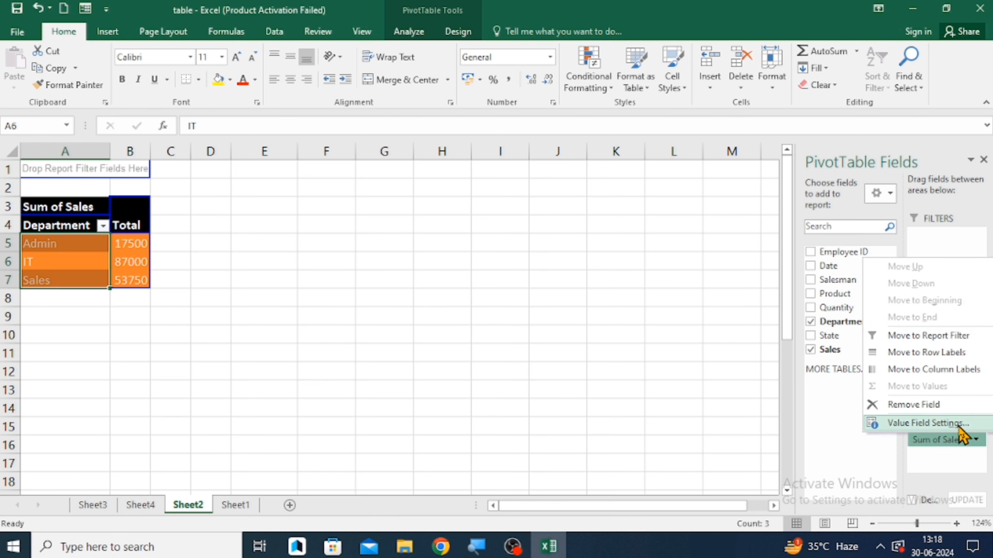
pyautogui.click(957, 427)
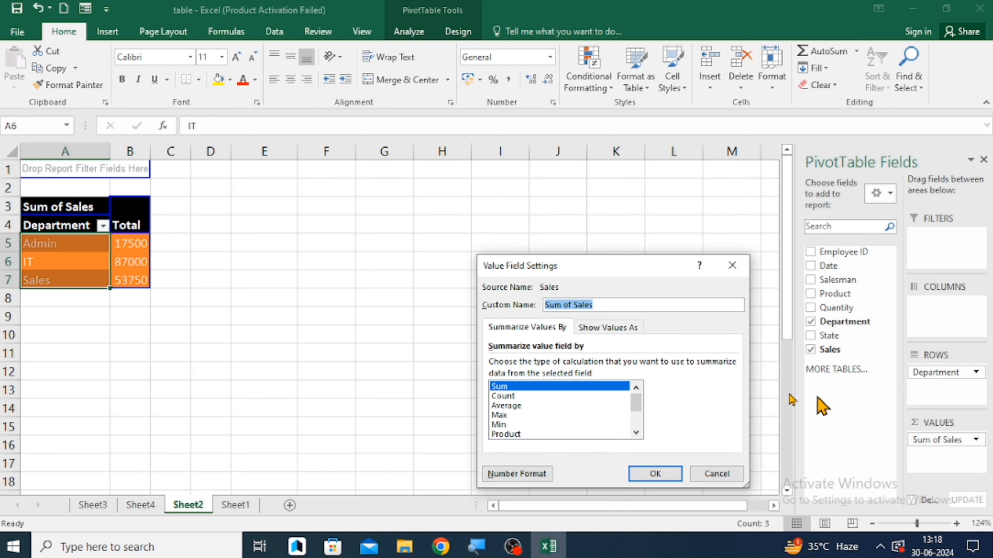
pyautogui.click(515, 396)
pyautogui.click(659, 474)
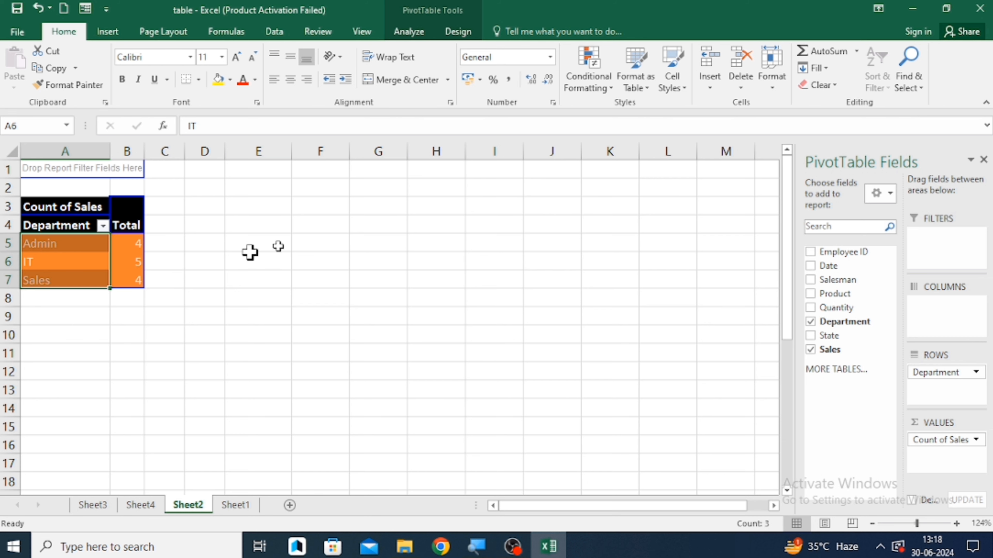
# Step: Replace Sales with Quantity as the pivot table's values and add Product as a row field beneath Department
pyautogui.click(810, 349)
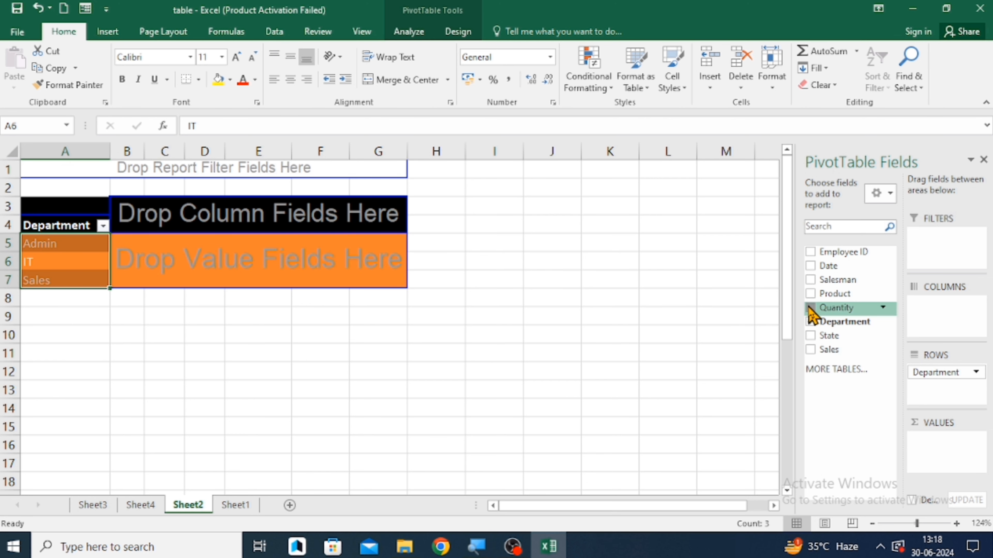
pyautogui.click(810, 308)
pyautogui.click(419, 296)
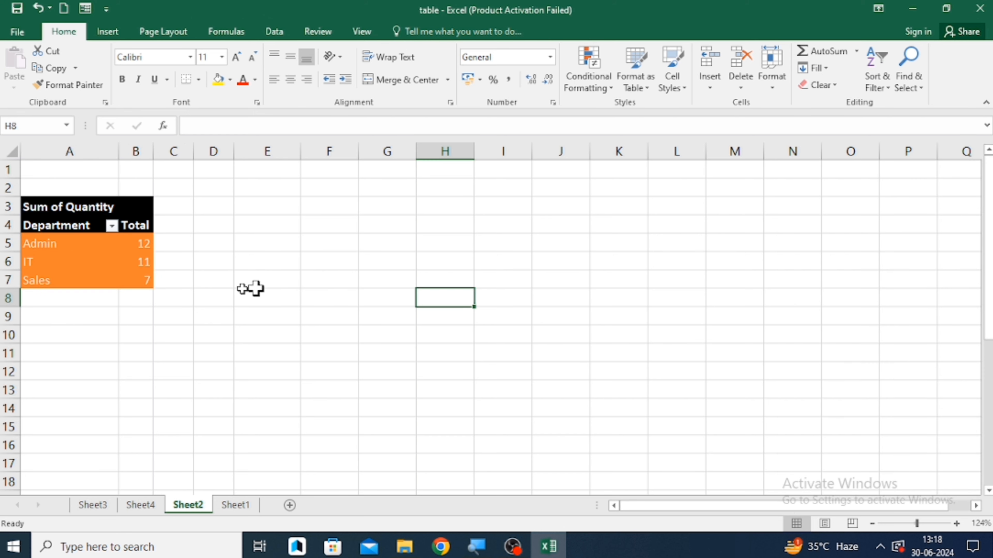
pyautogui.click(115, 262)
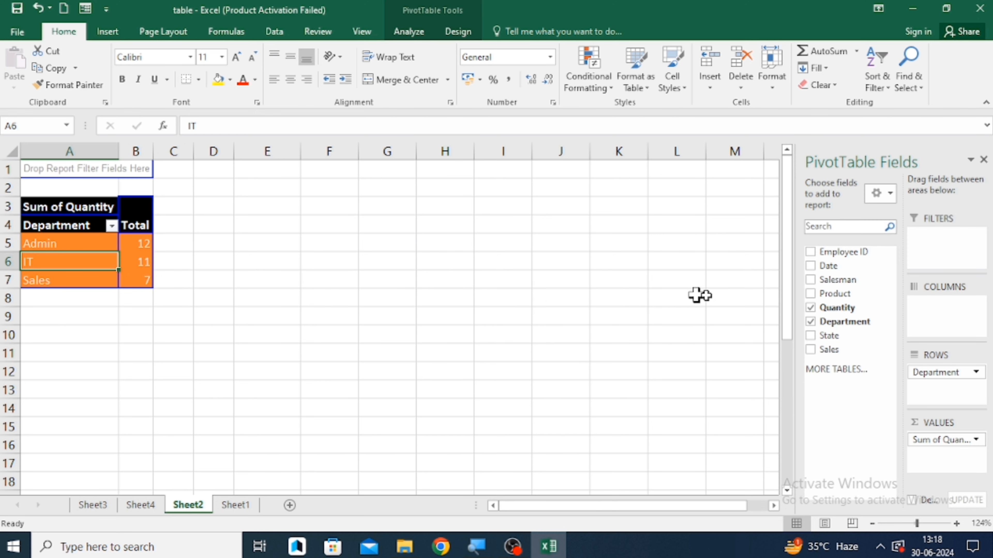
pyautogui.click(810, 294)
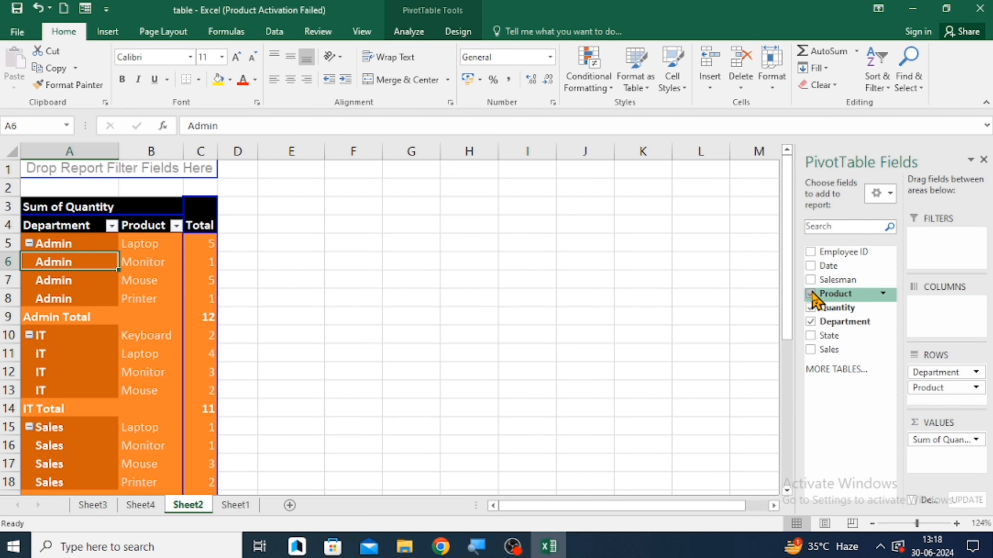
pyautogui.click(277, 236)
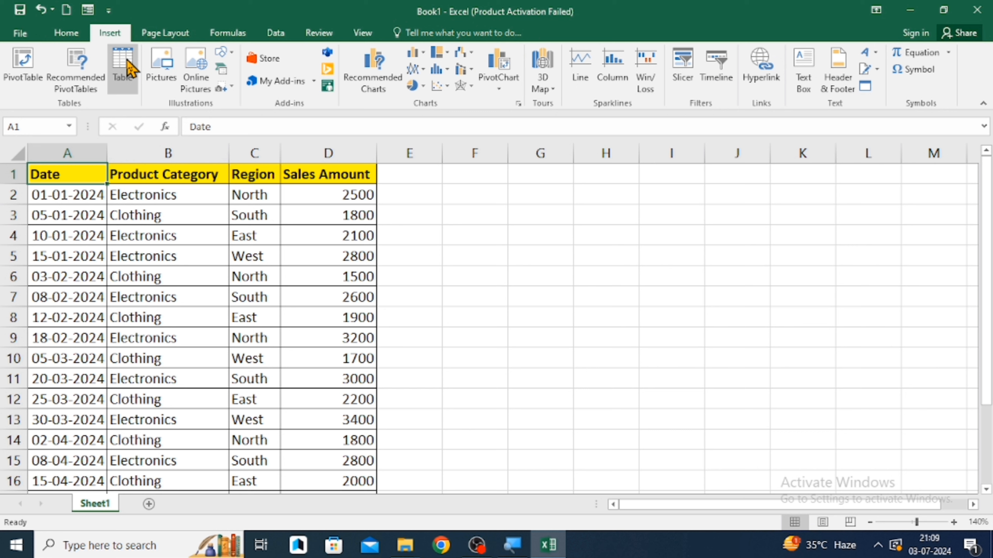
pyautogui.press('Right')
pyautogui.press('Left')
pyautogui.scroll(-4, 126, 65)
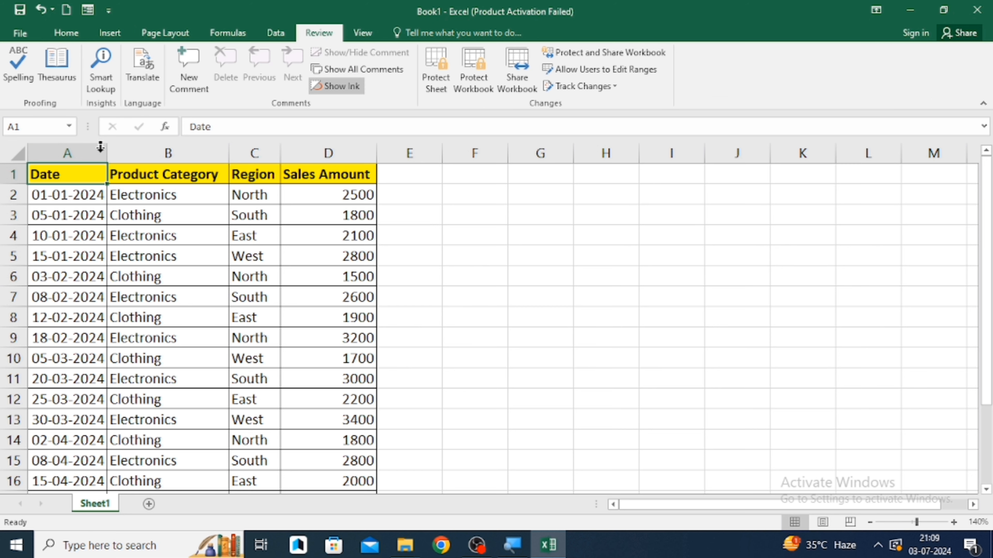
pyautogui.click(101, 195)
pyautogui.press('Up')
pyautogui.hotkey('shift', 'Right')
pyautogui.hotkey('shift', 'Right')
pyautogui.hotkey('shift', 'Right')
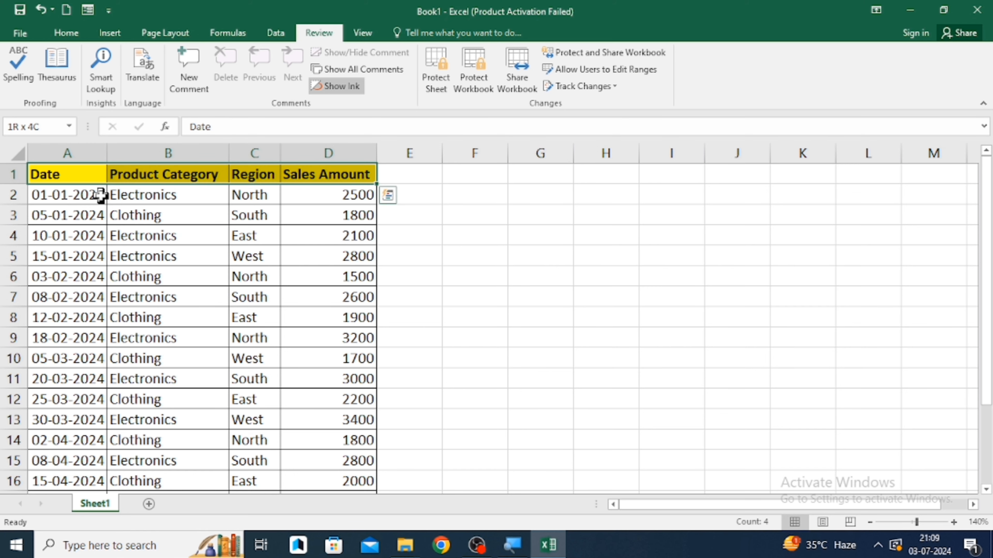
pyautogui.hotkey('ctrl', 'shift', 'Down')
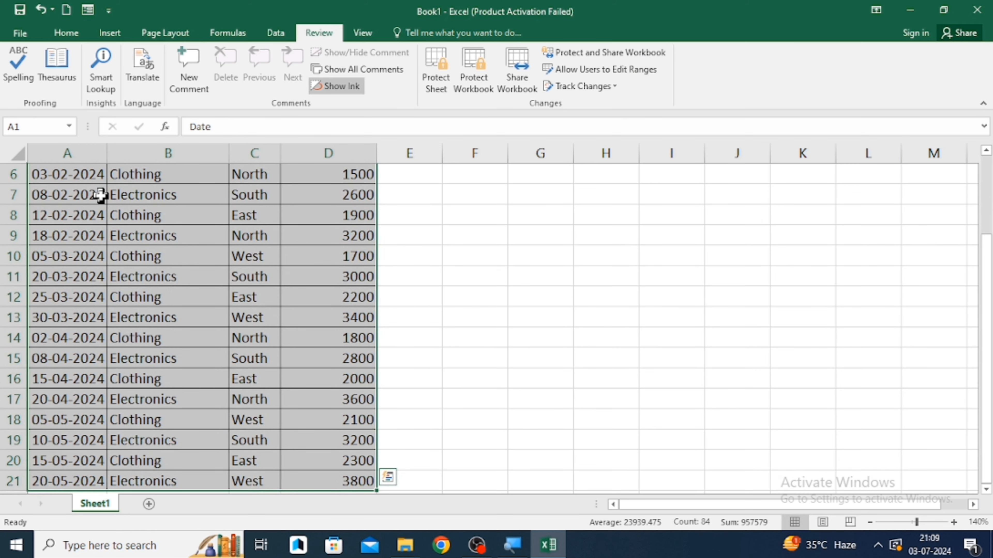
pyautogui.click(104, 40)
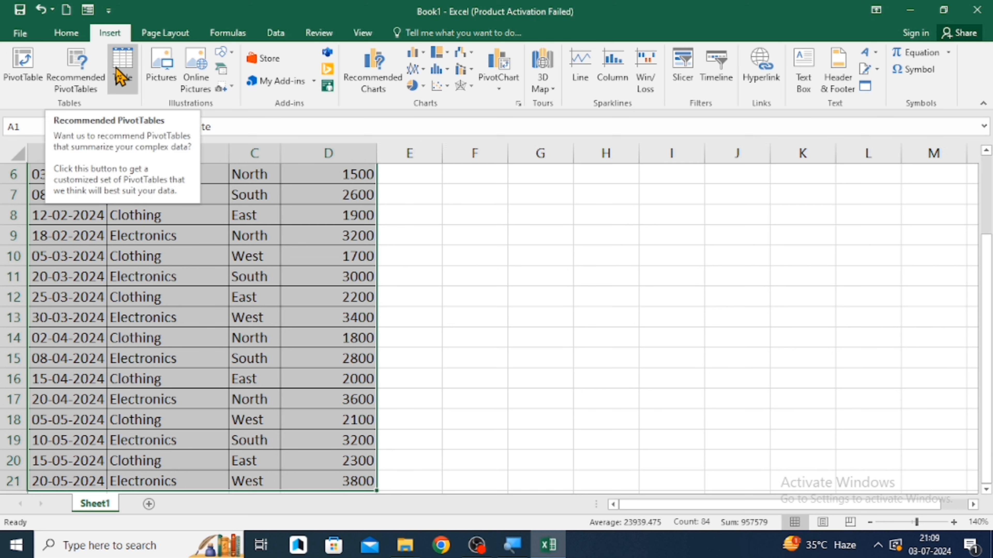
pyautogui.click(119, 76)
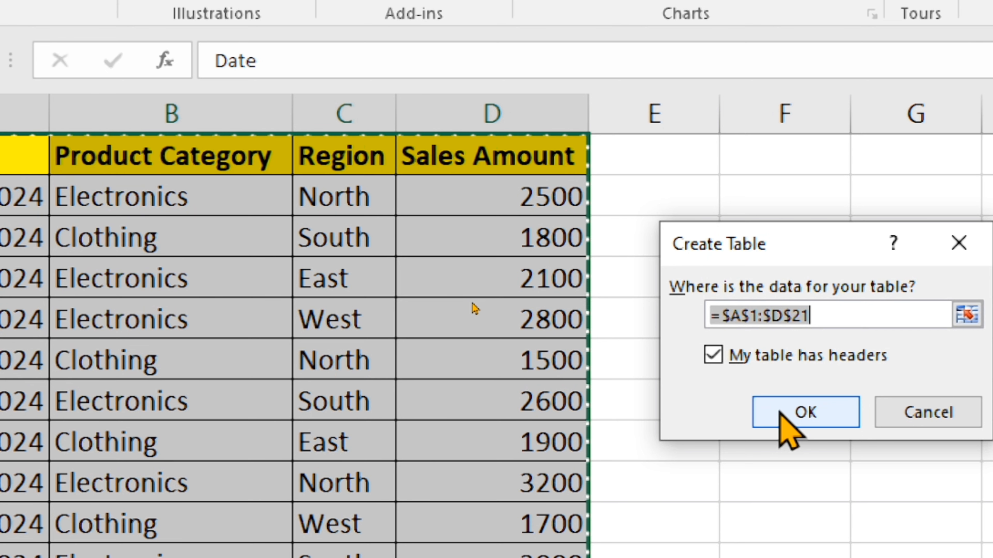
pyautogui.click(917, 414)
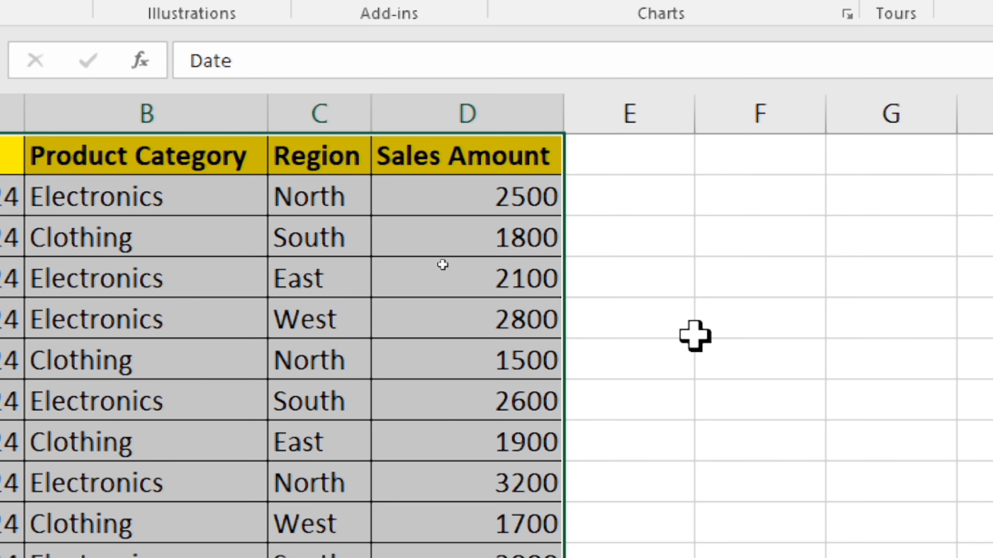
# Step: Fill the header cells A1:D1, from Date to Sales Amount, with the standard red colour
pyautogui.press('Down')
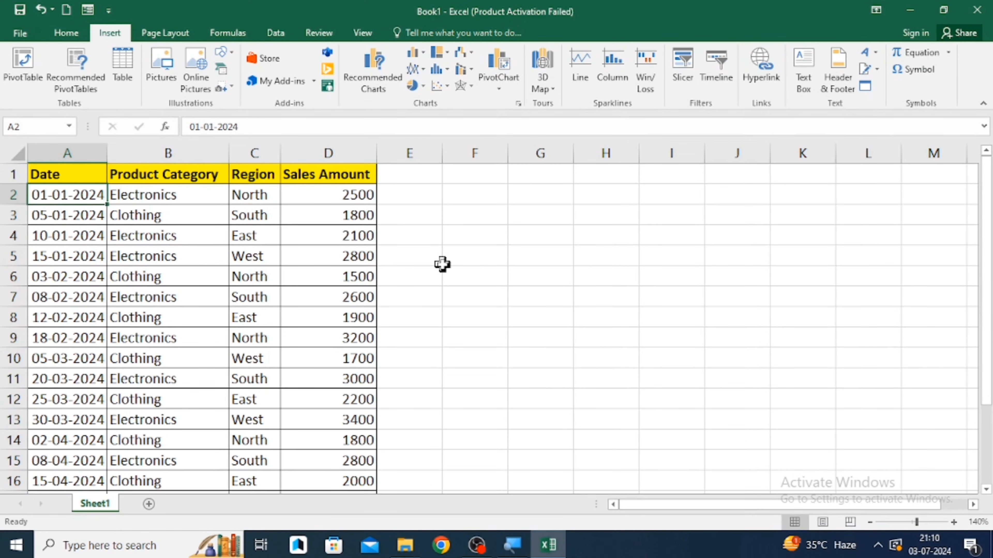
pyautogui.press('Up')
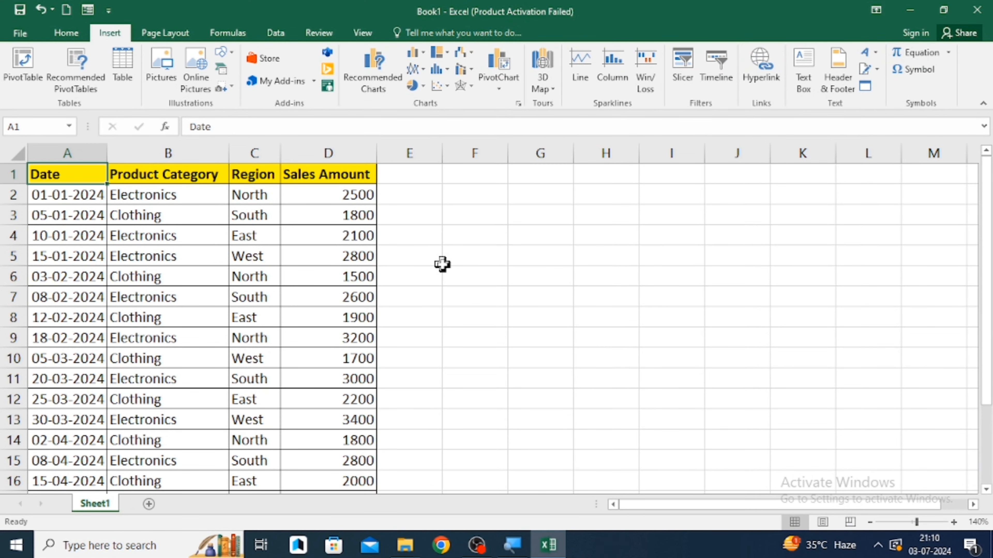
pyautogui.hotkey('ctrl', 'shift', 'Right')
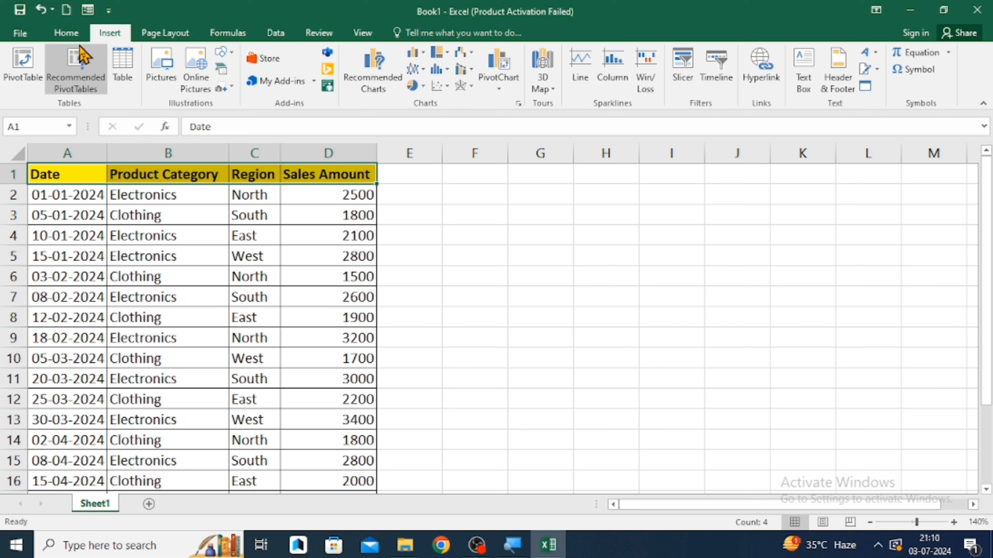
pyautogui.click(58, 35)
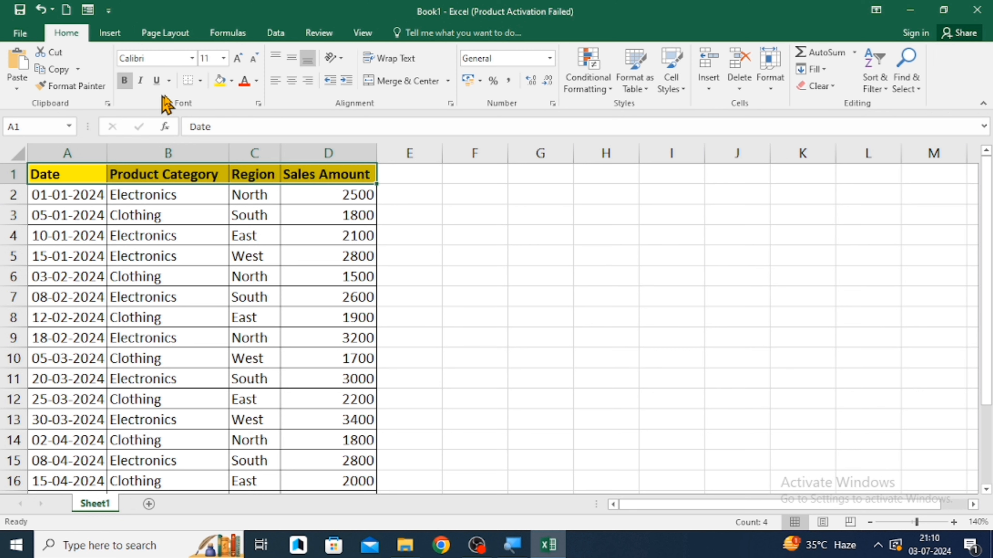
pyautogui.click(232, 81)
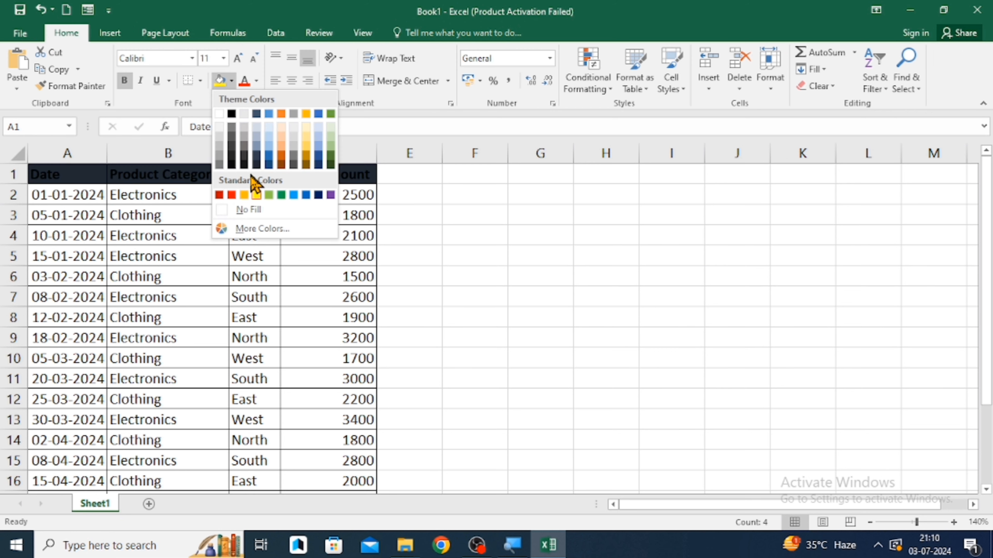
pyautogui.click(232, 195)
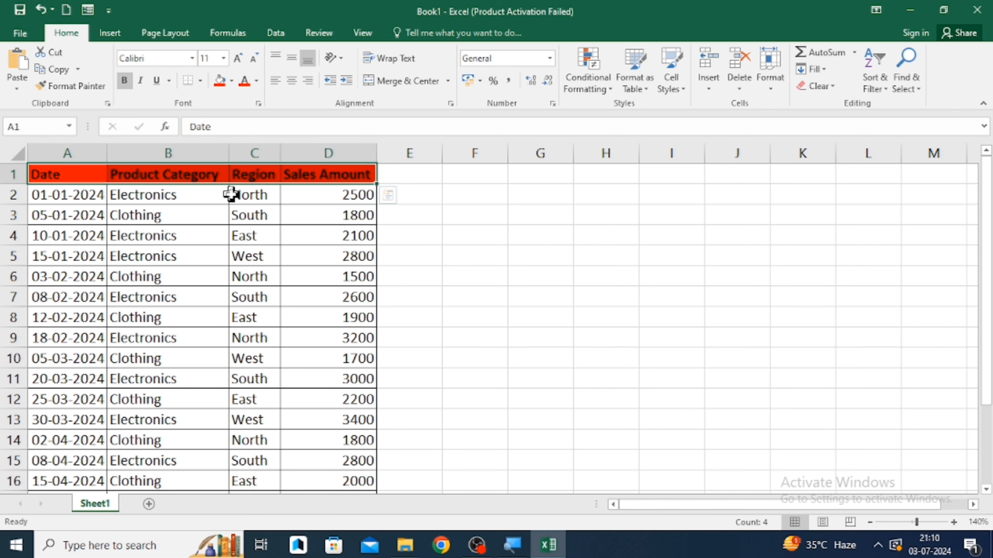
# Step: Convert the data range A1:D21 into a table that has headers
pyautogui.hotkey('ctrl', 'shift', 'Down')
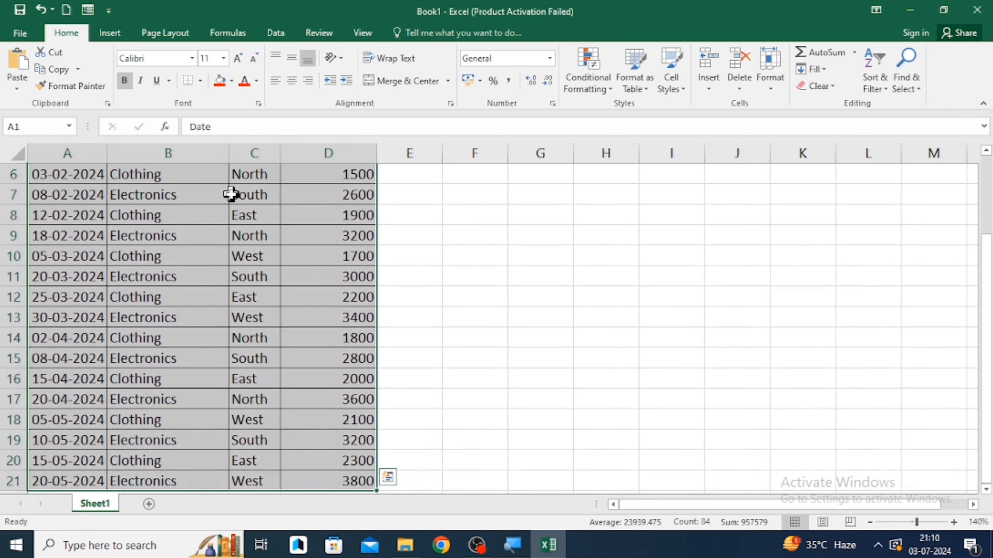
pyautogui.click(110, 33)
pyautogui.click(122, 67)
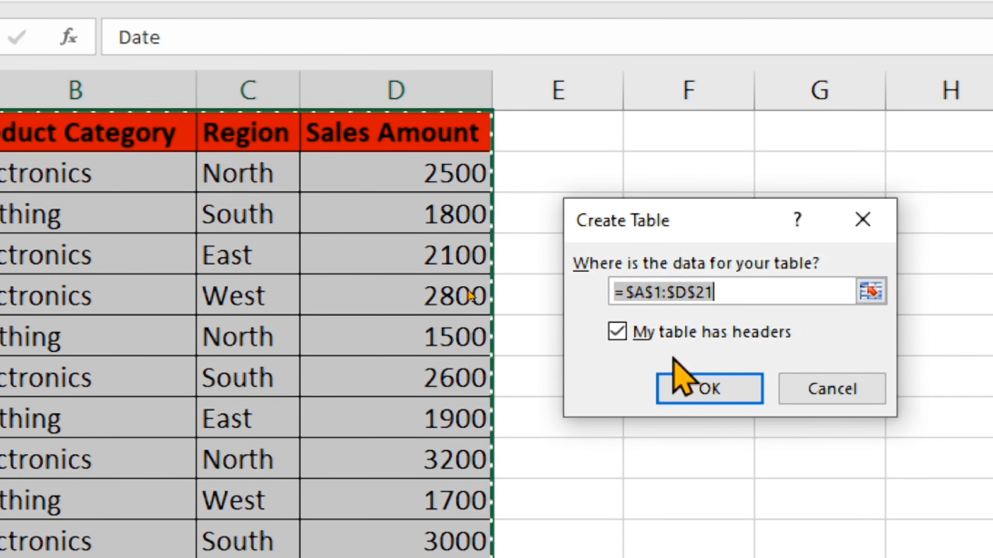
pyautogui.click(692, 399)
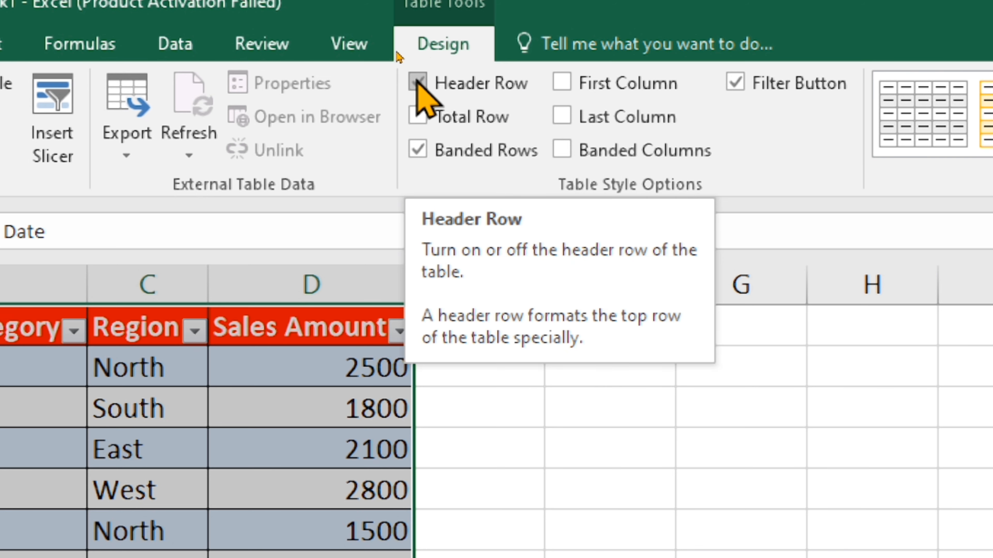
# Step: Turn the sales table's header row off and back on
pyautogui.click(418, 83)
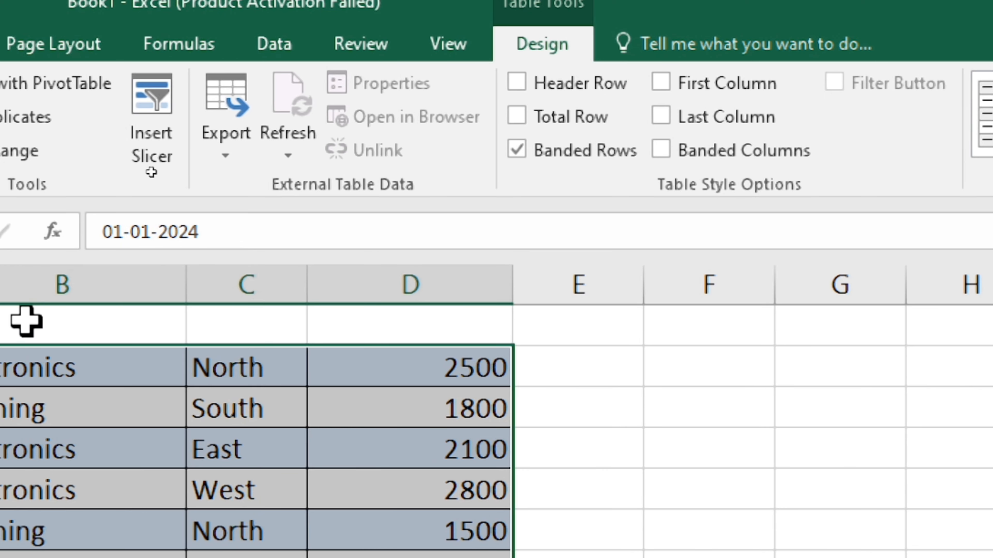
pyautogui.click(521, 83)
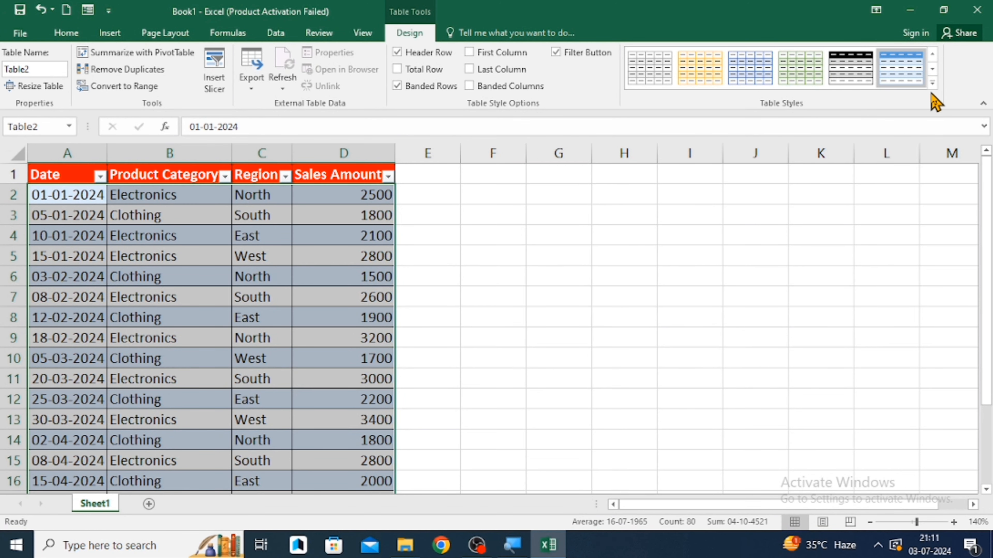
# Step: Apply the blue style from the Dark group of table styles to the sales table
pyautogui.click(932, 84)
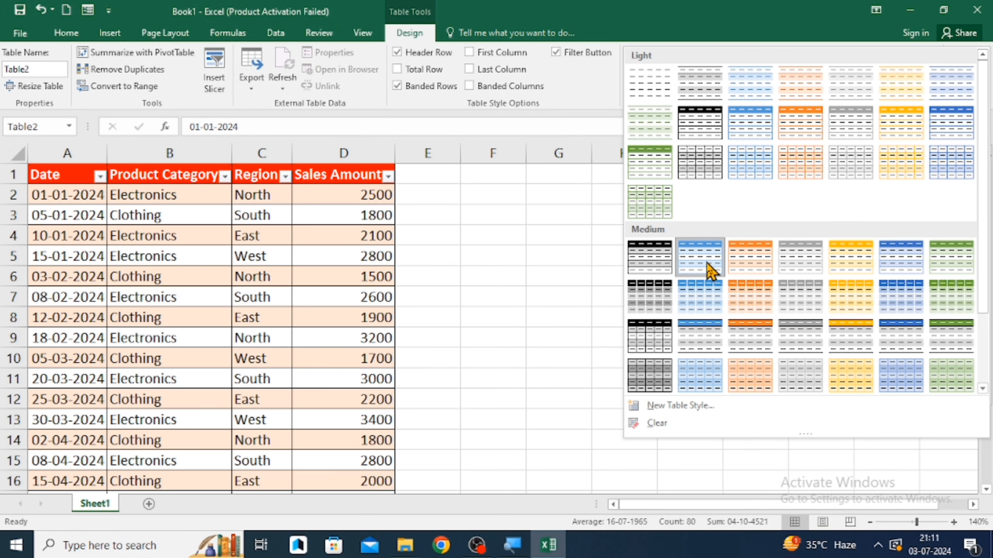
pyautogui.click(661, 258)
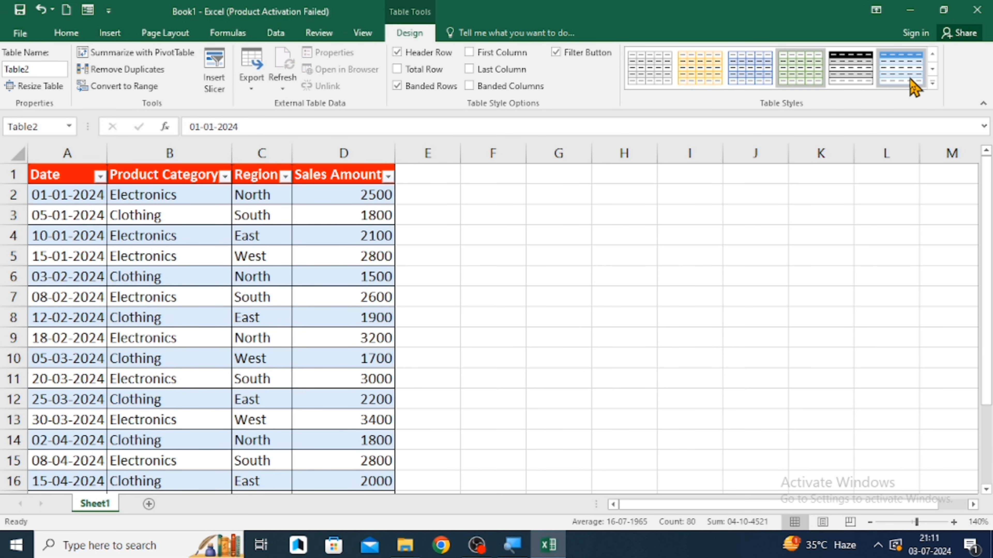
pyautogui.click(933, 83)
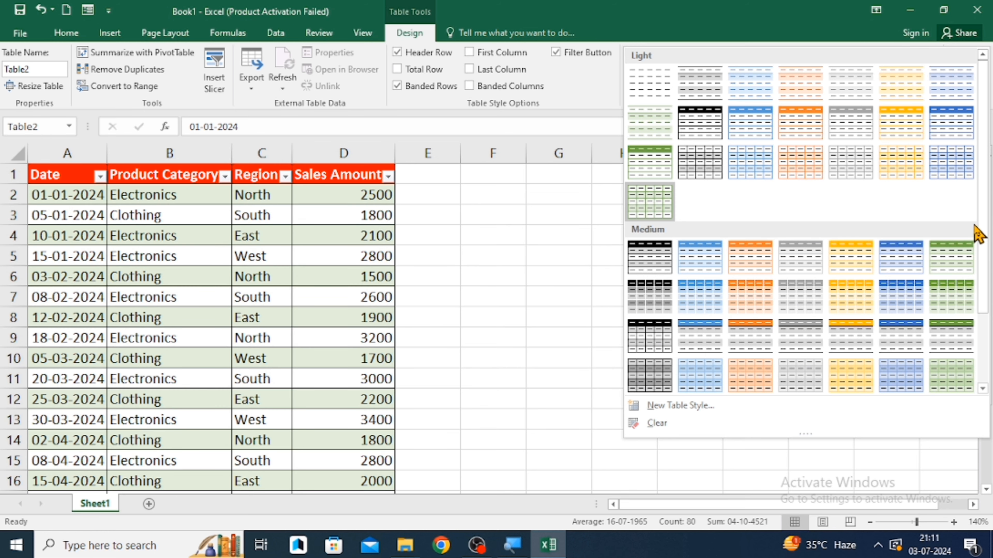
pyautogui.moveTo(982, 212); pyautogui.dragTo(990, 329)
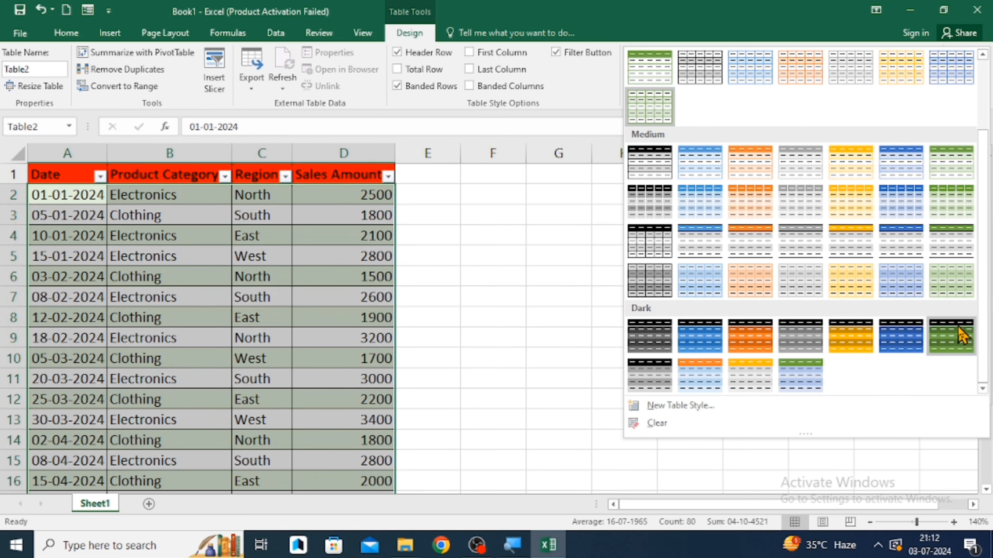
pyautogui.click(902, 336)
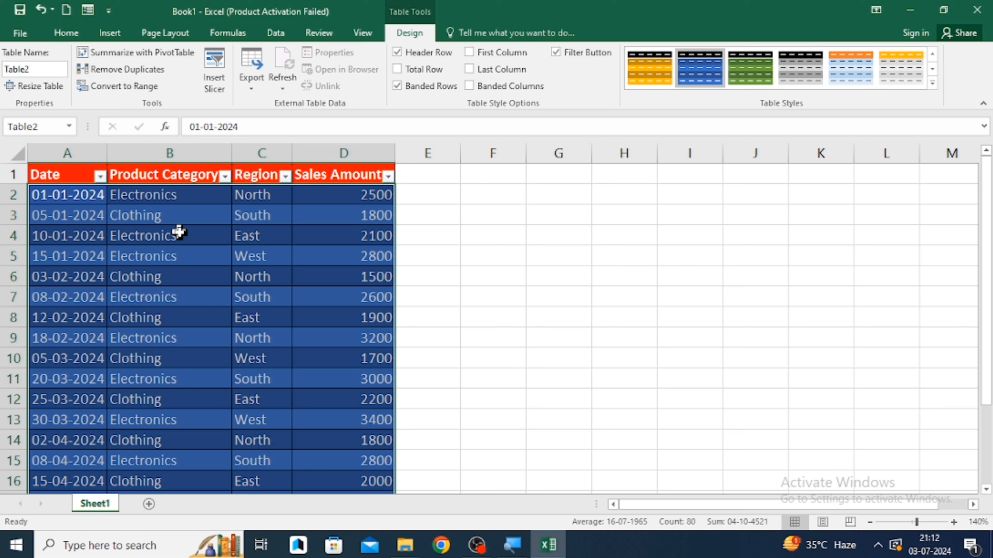
# Step: Extend the table with two new columns by entering the headers h in E1 and y in F1
pyautogui.click(420, 192)
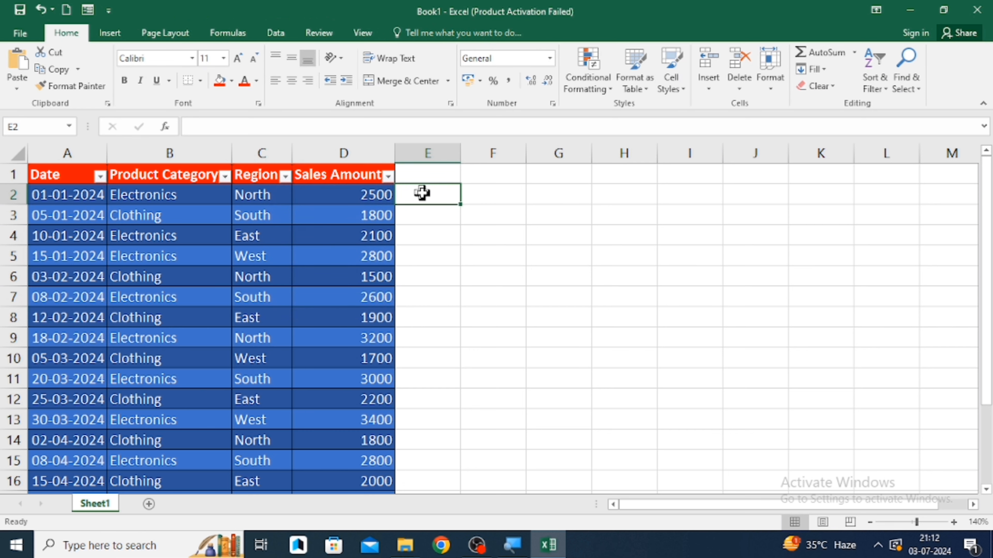
pyautogui.press('Up')
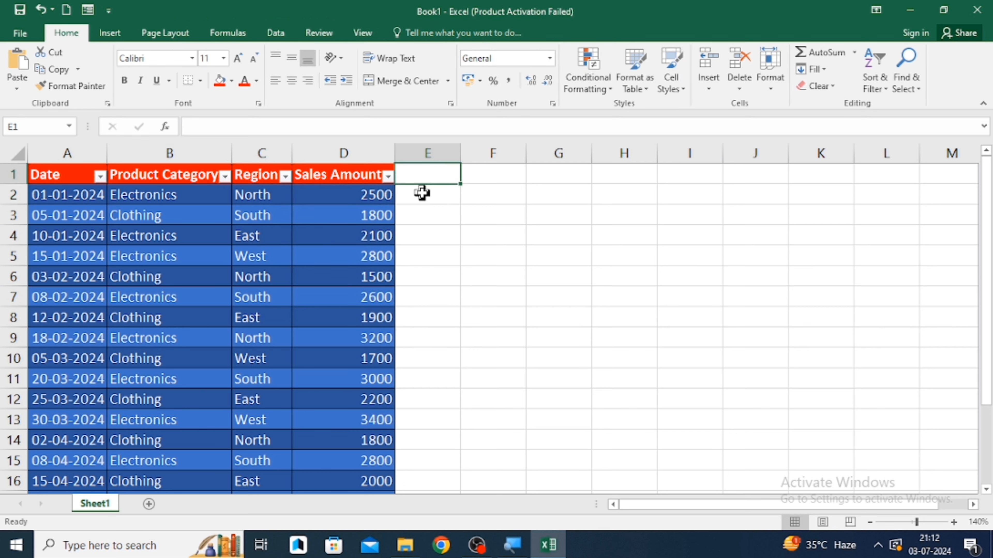
pyautogui.write('h')
pyautogui.press('Return')
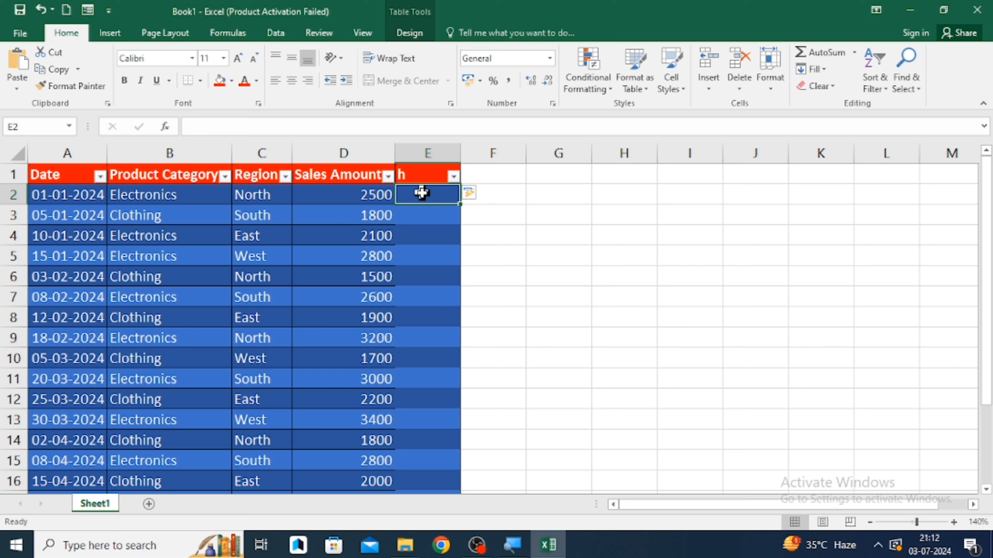
pyautogui.press('Up')
pyautogui.press('Left')
pyautogui.press('Right')
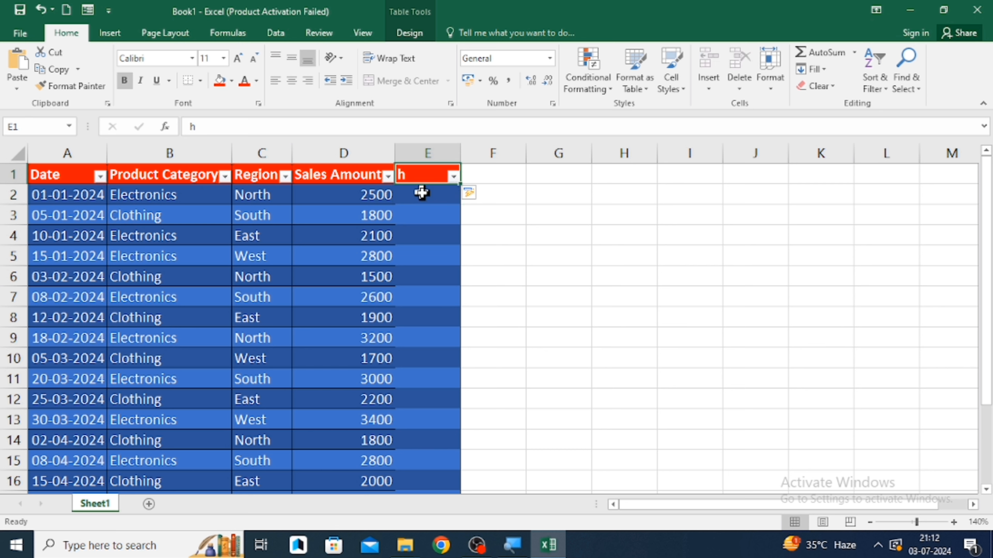
pyautogui.press('Right')
pyautogui.write('y')
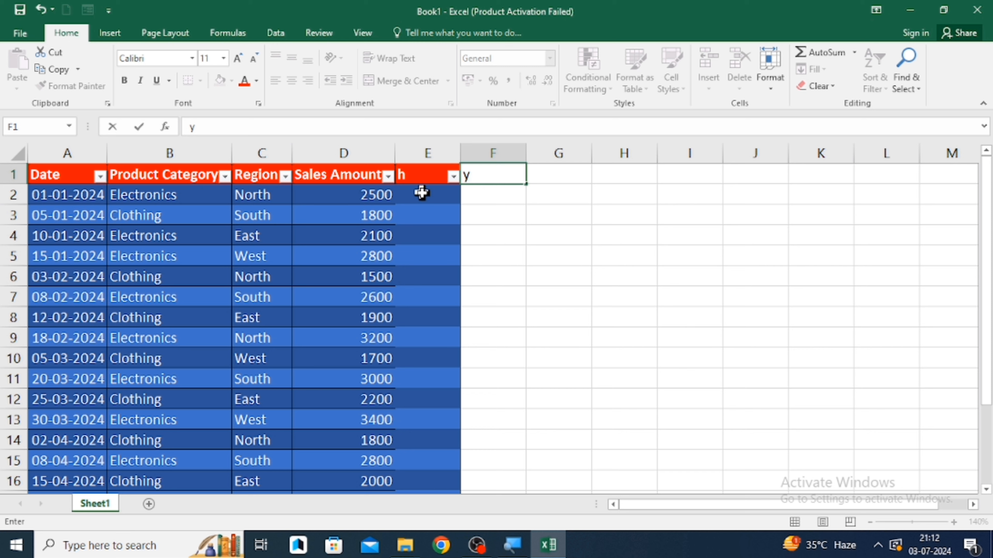
pyautogui.press('Return')
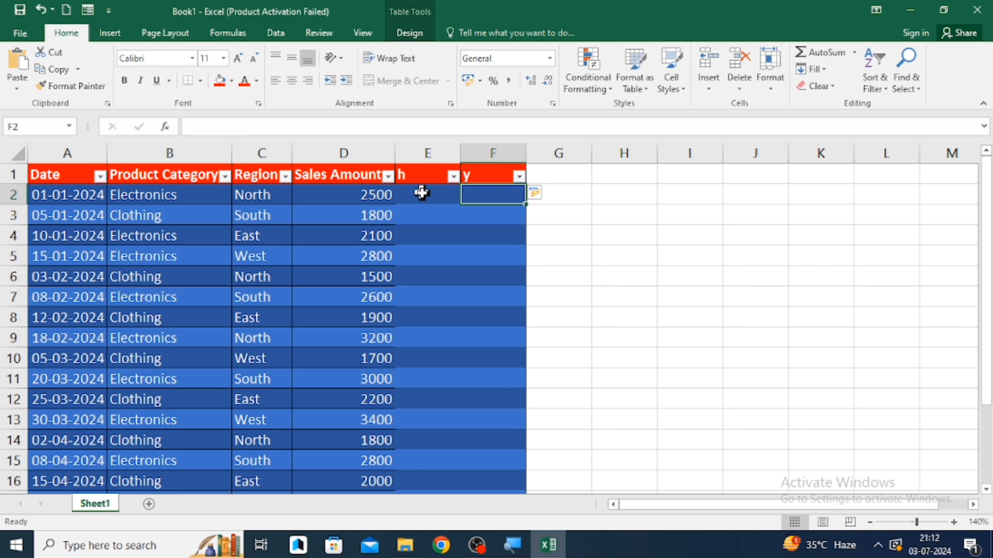
# Step: Undo the h and y header entries and the table expansion into columns E and F
pyautogui.hotkey('ctrl', 'z')
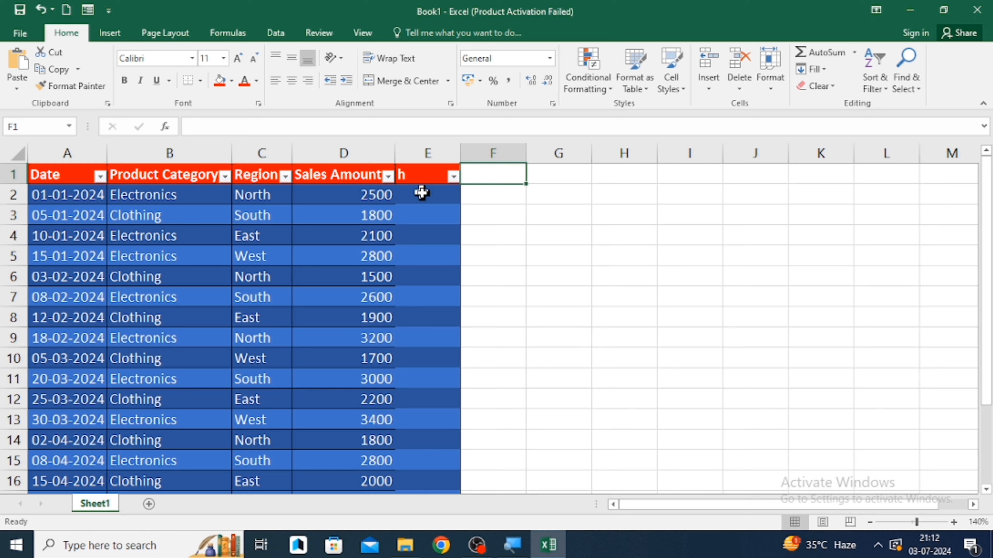
pyautogui.hotkey('ctrl', 'z')
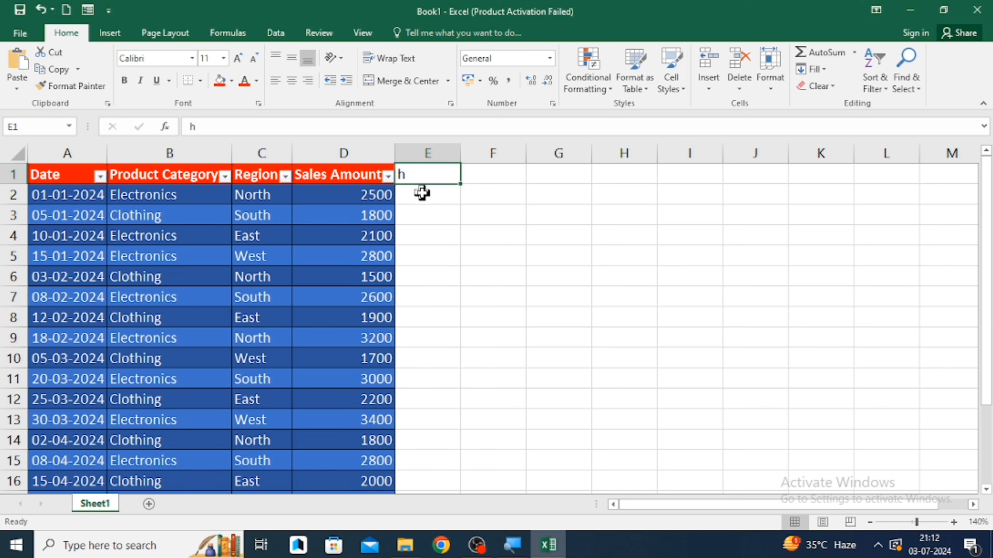
pyautogui.hotkey('ctrl', 'z')
pyautogui.press('Left')
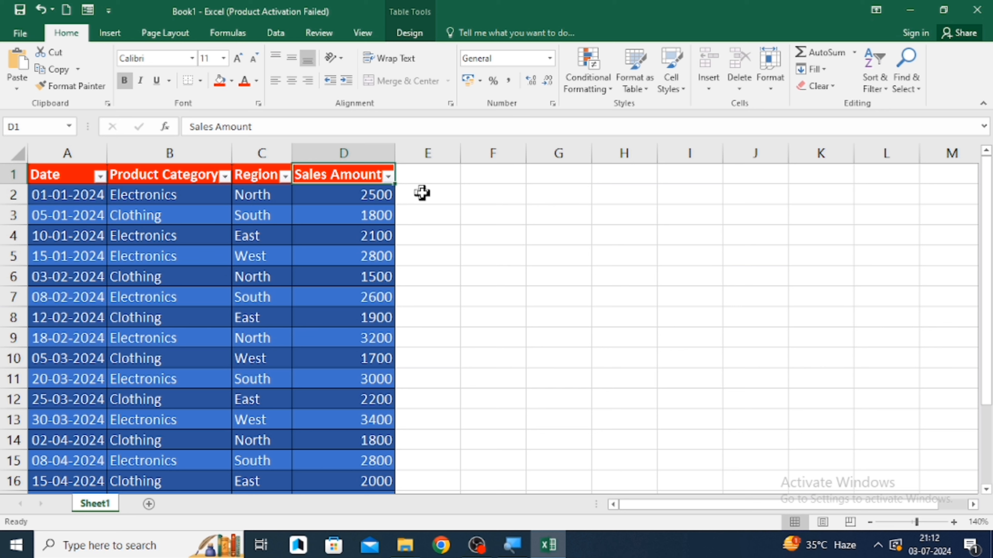
# Step: Insert slicers for Product Category, Region and Sales Amount for the sales table
pyautogui.click(114, 35)
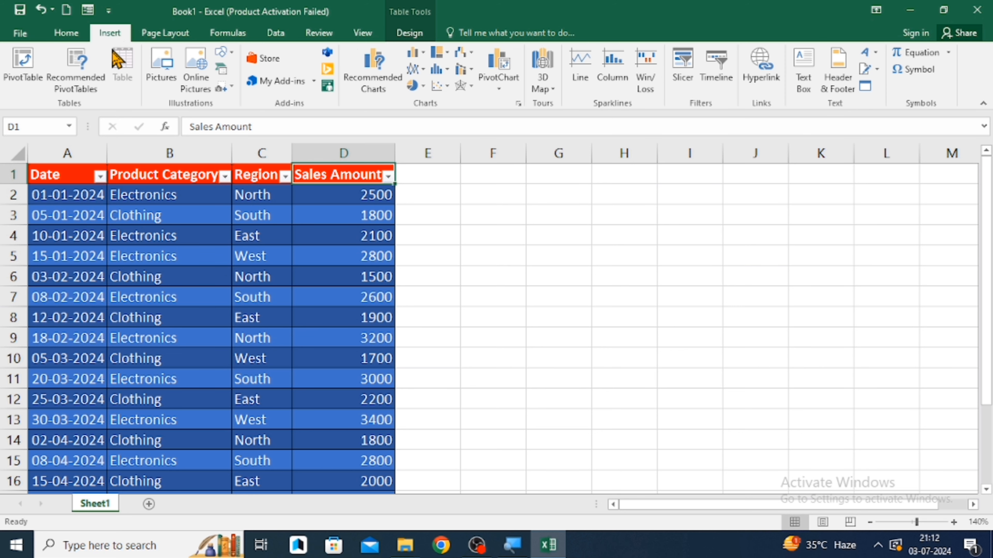
pyautogui.click(159, 280)
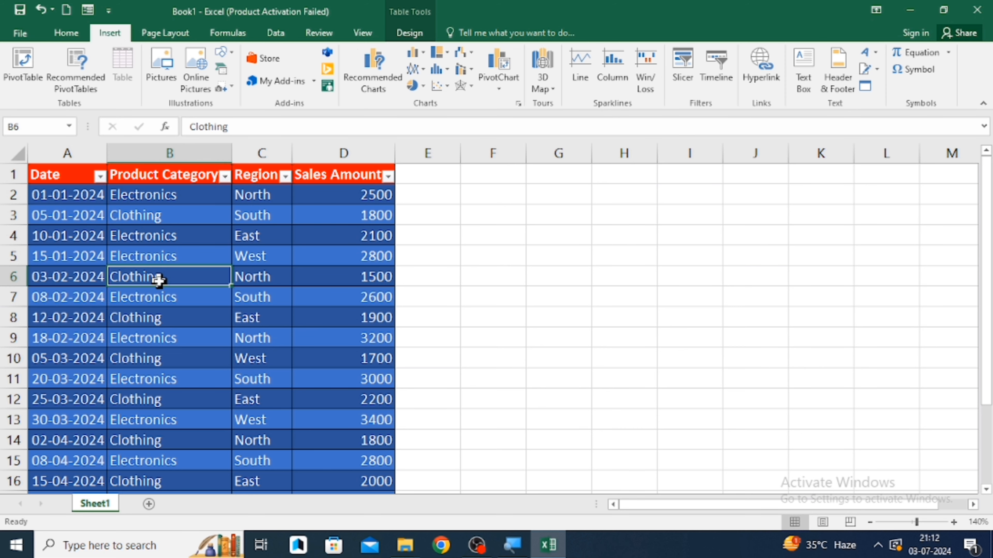
pyautogui.click(158, 209)
pyautogui.click(180, 190)
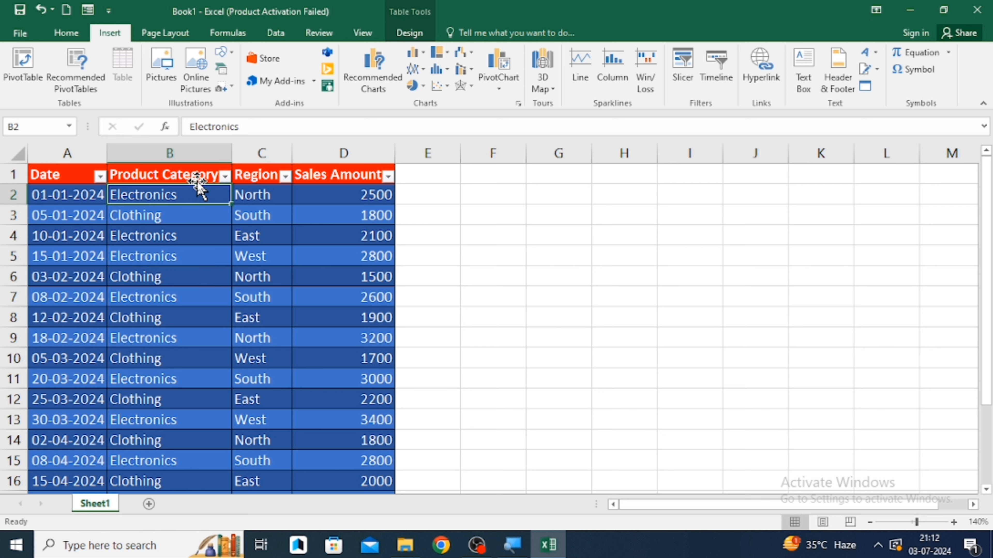
pyautogui.click(412, 33)
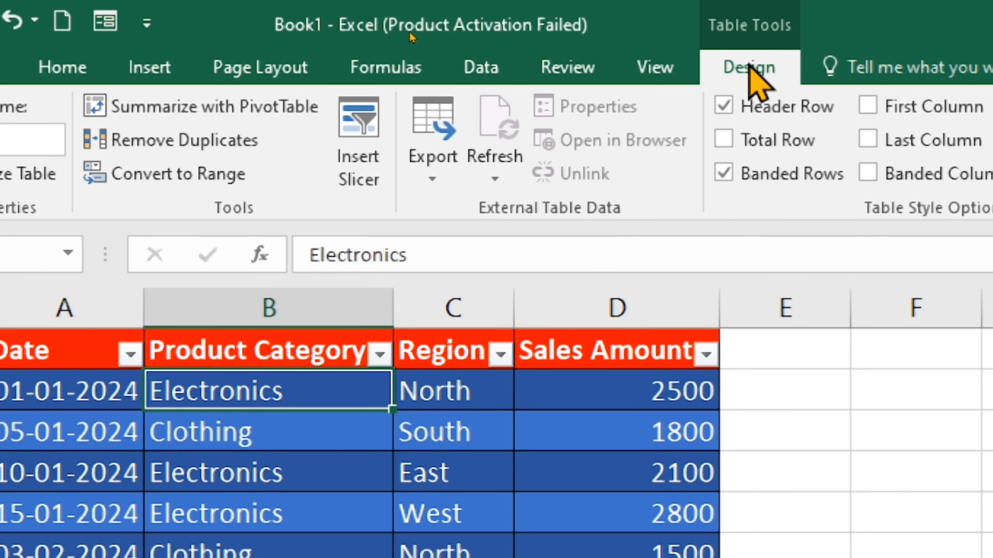
pyautogui.click(361, 127)
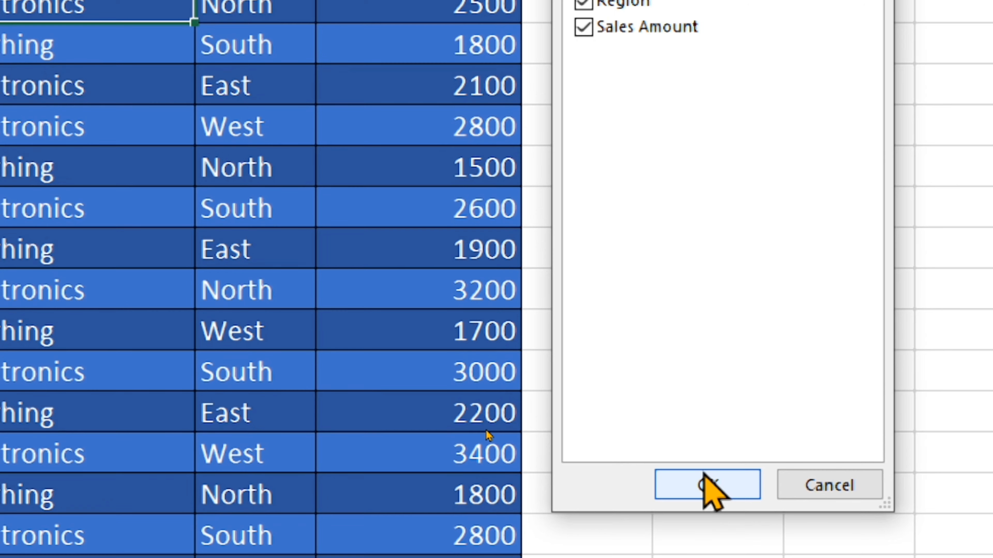
pyautogui.click(708, 485)
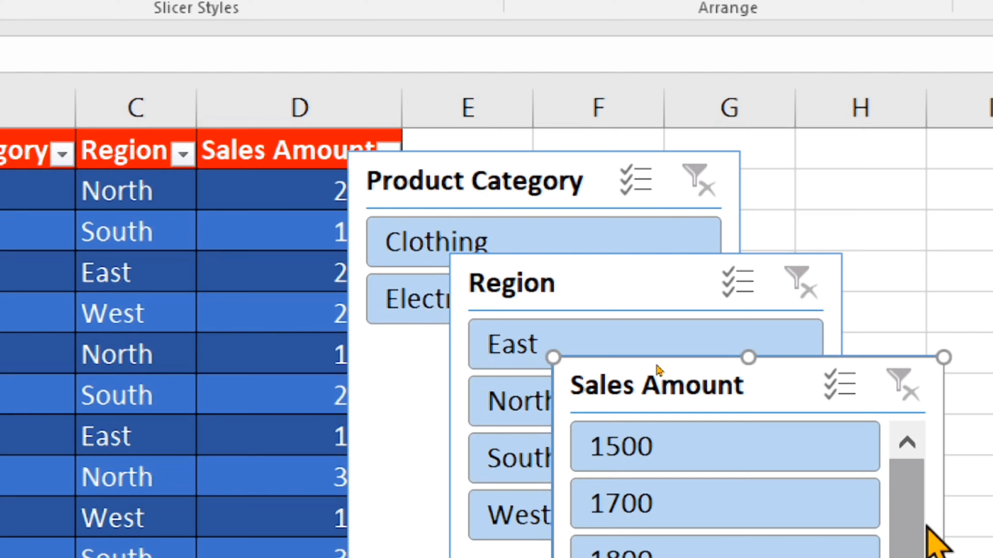
# Step: Move the Sales Amount slicer off the other slicers to the empty area over columns I to L
pyautogui.scroll(-2, 934, 520)
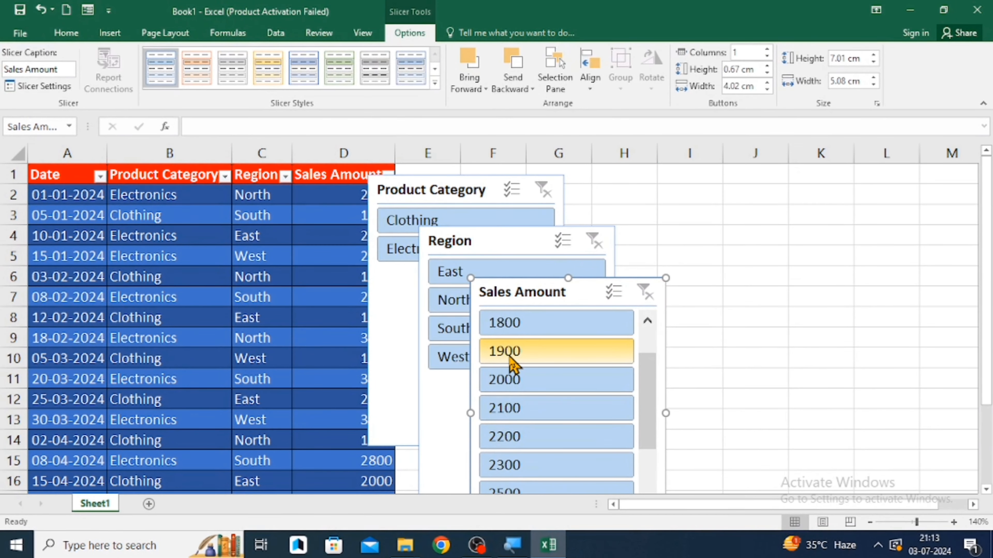
pyautogui.scroll(2, 641, 527)
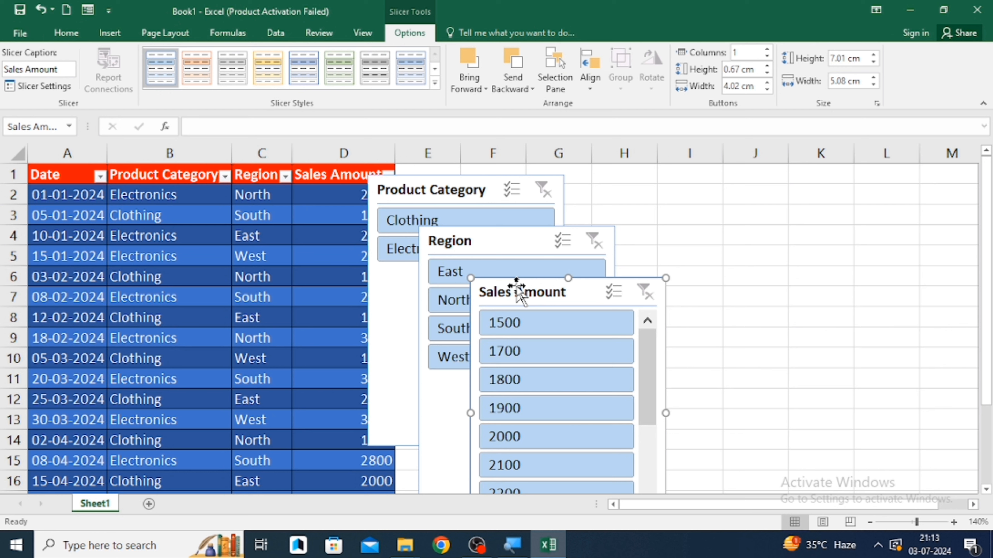
pyautogui.moveTo(517, 288); pyautogui.dragTo(730, 130)
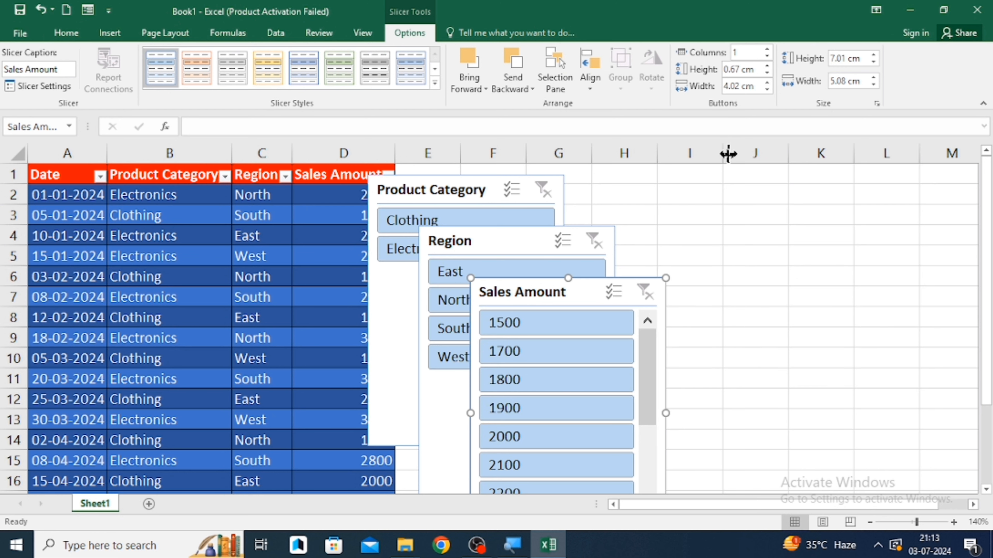
pyautogui.rightClick(551, 292)
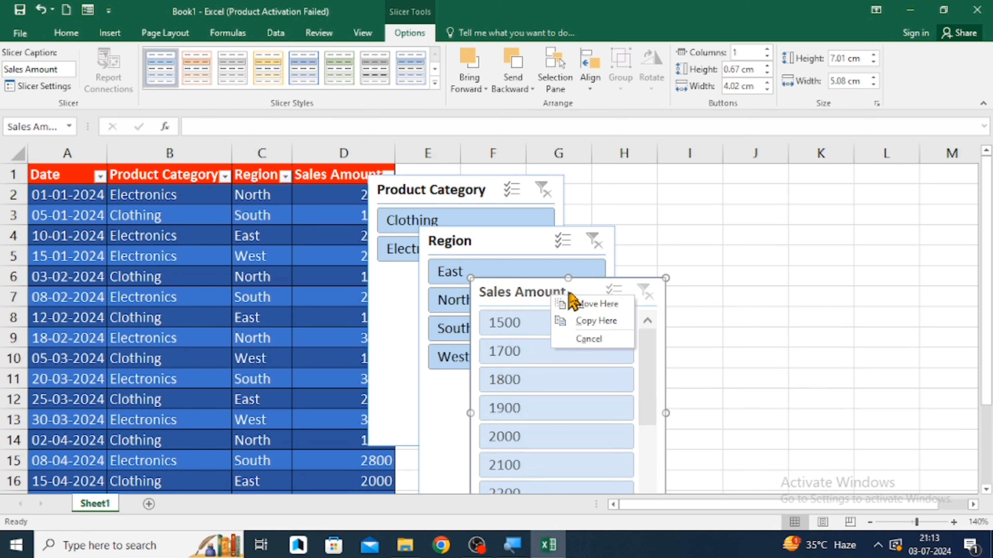
pyautogui.click(602, 303)
pyautogui.moveTo(581, 291); pyautogui.dragTo(791, 224)
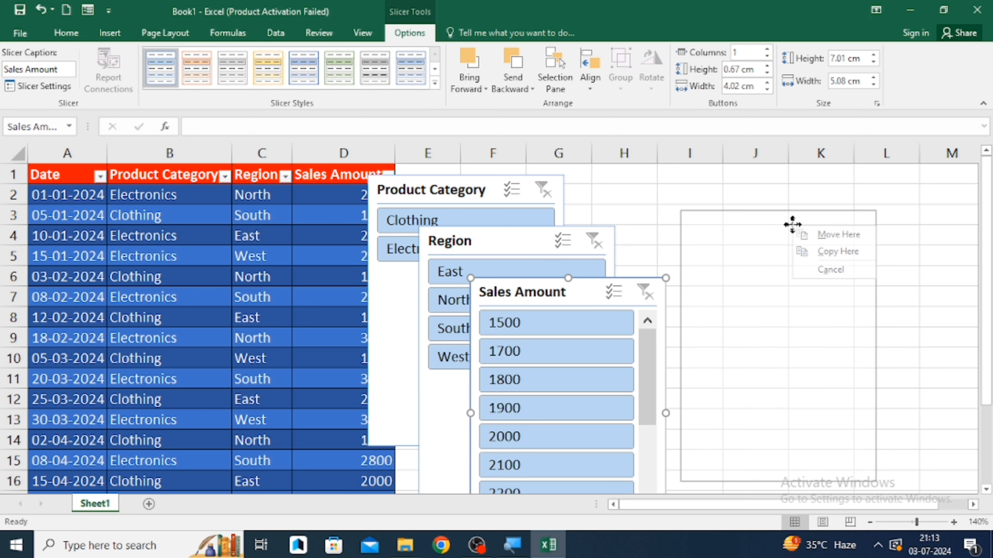
pyautogui.click(811, 223)
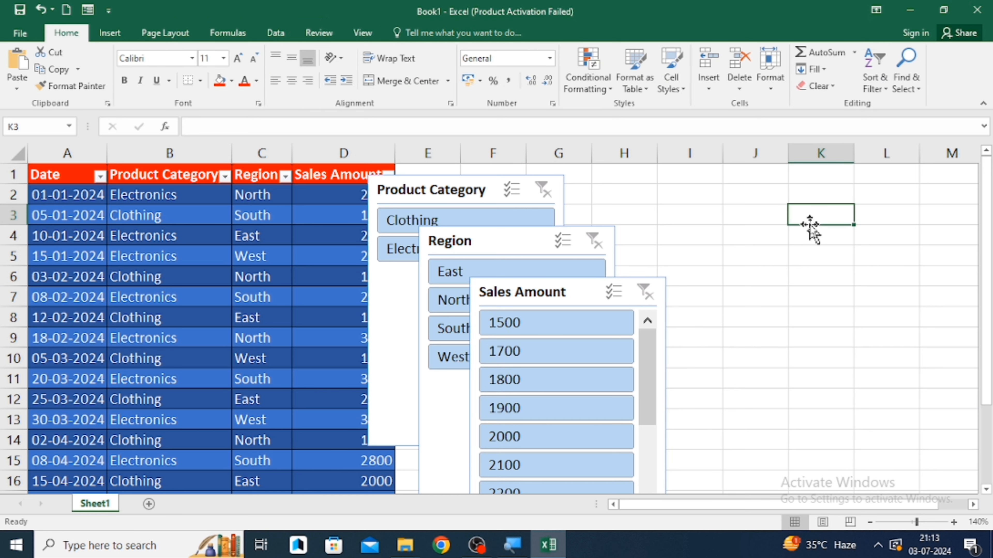
pyautogui.moveTo(551, 293); pyautogui.dragTo(783, 233)
pyautogui.click(815, 243)
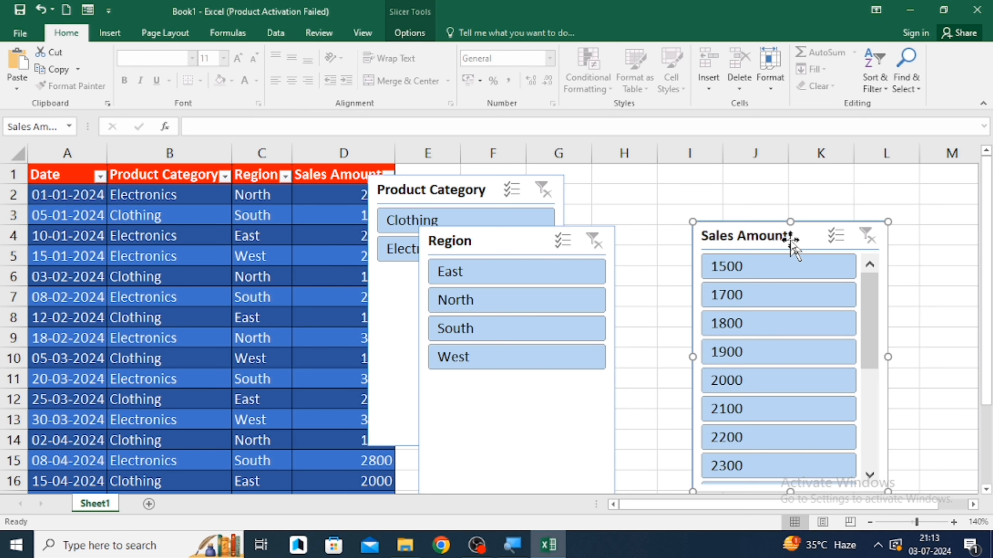
# Step: Arrange the Product Category, Region and Sales Amount slicers in a row across columns E to M beside the table
pyautogui.moveTo(509, 239); pyautogui.dragTo(665, 173)
pyautogui.click(687, 183)
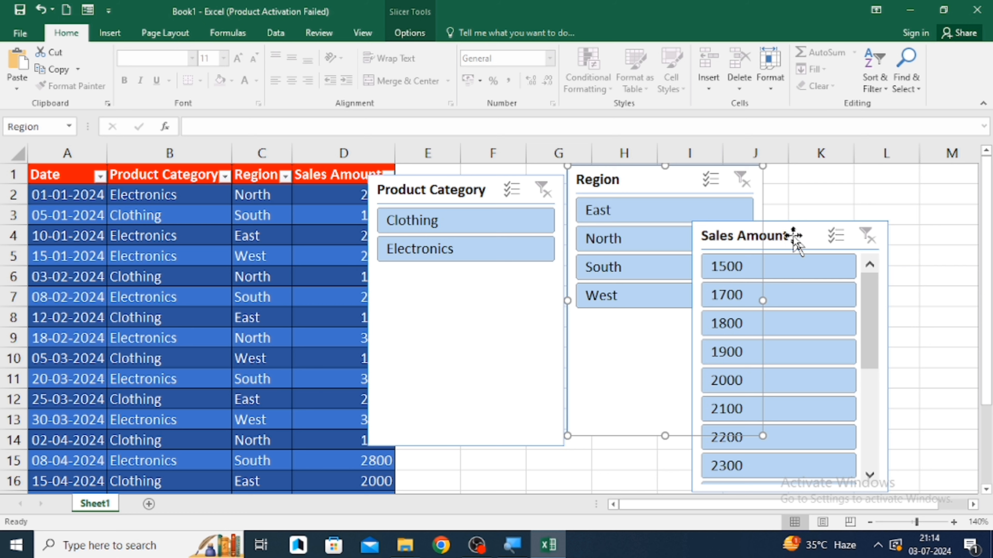
pyautogui.moveTo(791, 232); pyautogui.dragTo(856, 185)
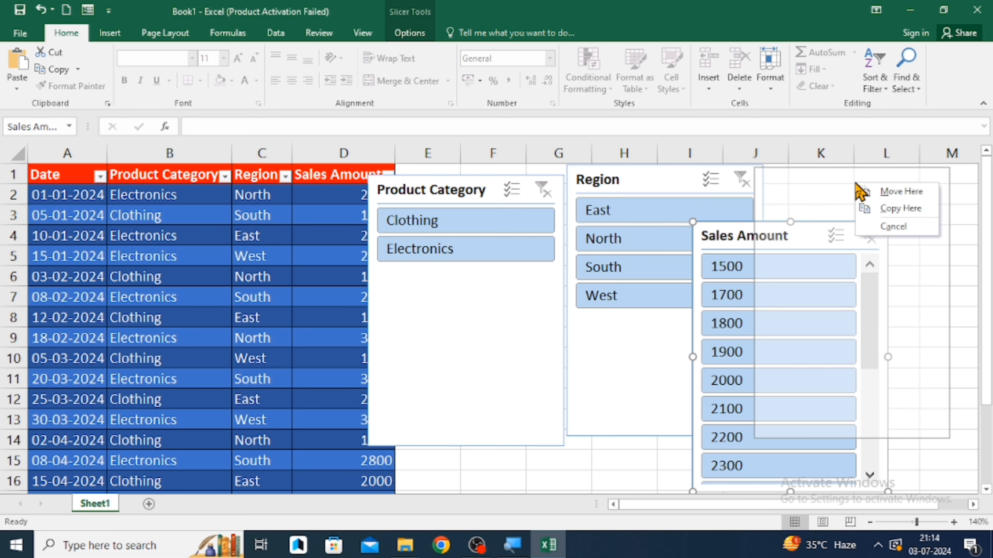
pyautogui.click(878, 191)
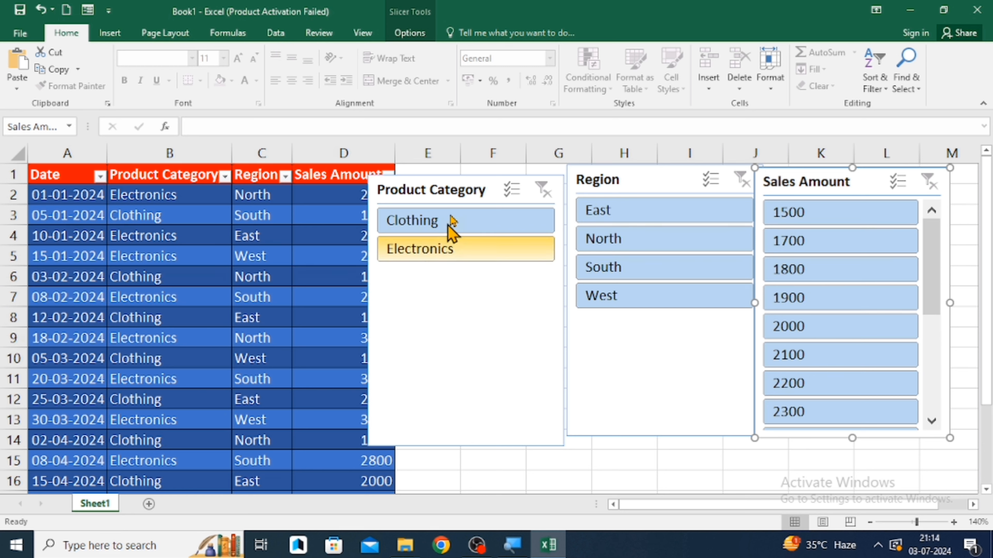
pyautogui.moveTo(456, 188); pyautogui.dragTo(494, 178)
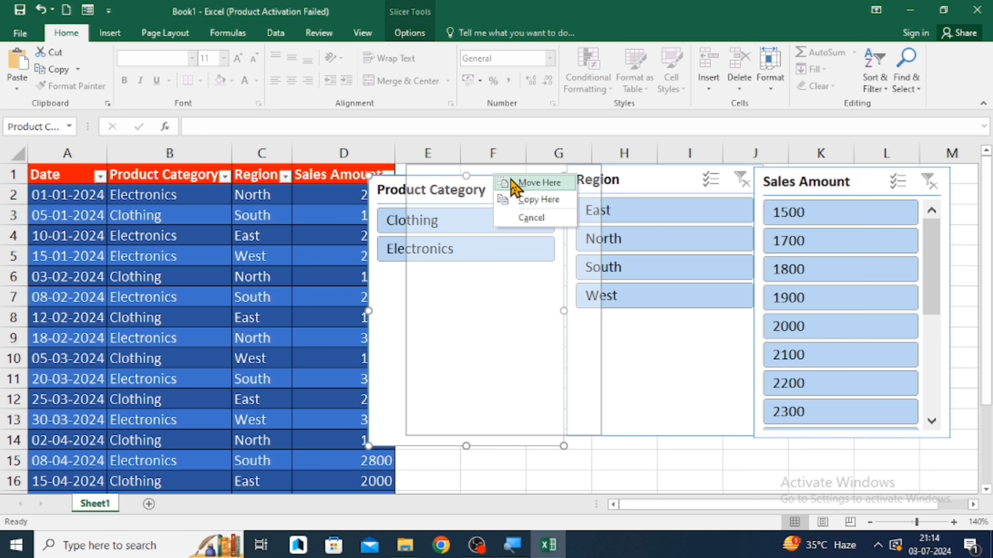
pyautogui.click(539, 183)
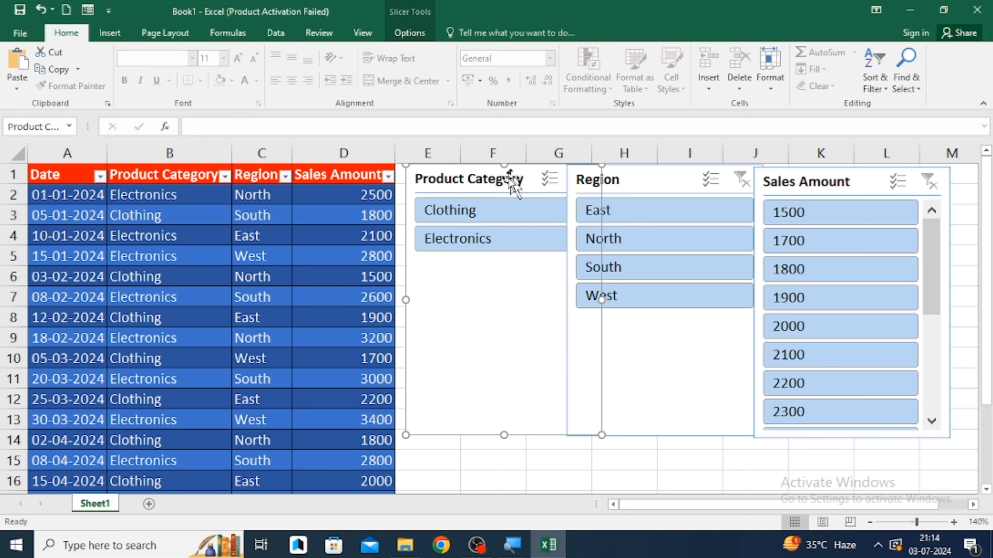
pyautogui.click(263, 317)
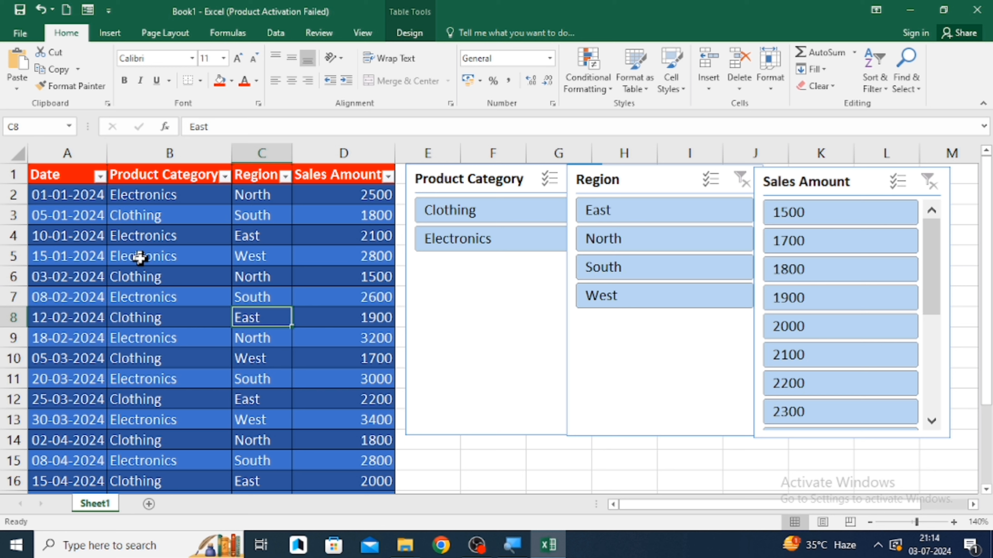
# Step: Filter the table with the slicers to the East region, switching the product category from Clothing to Electronics and back to Clothing
pyautogui.click(639, 219)
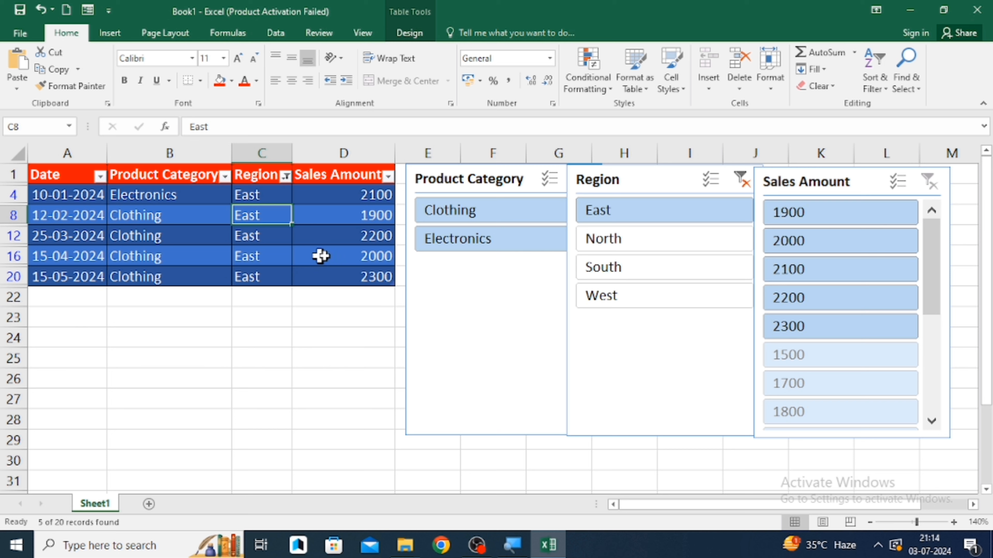
pyautogui.click(456, 217)
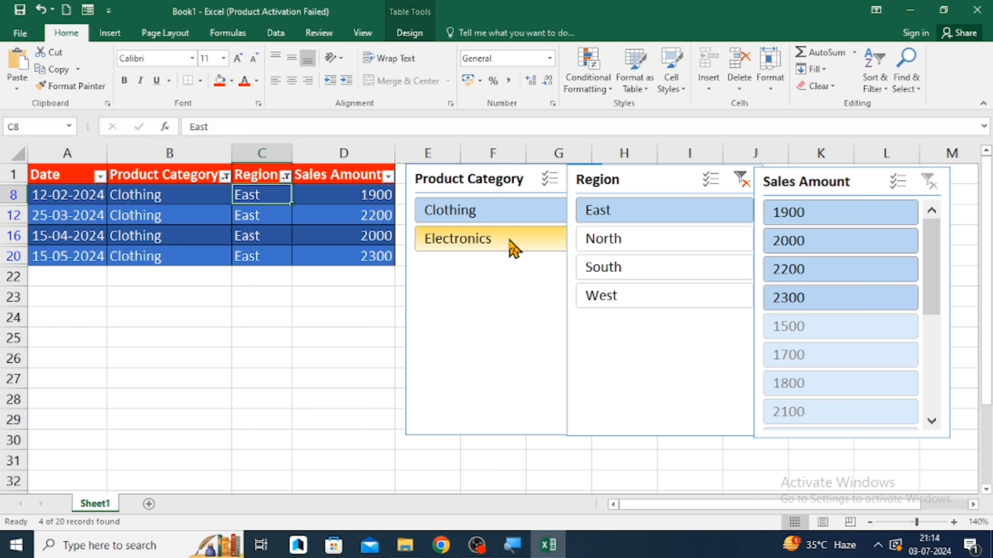
pyautogui.click(511, 248)
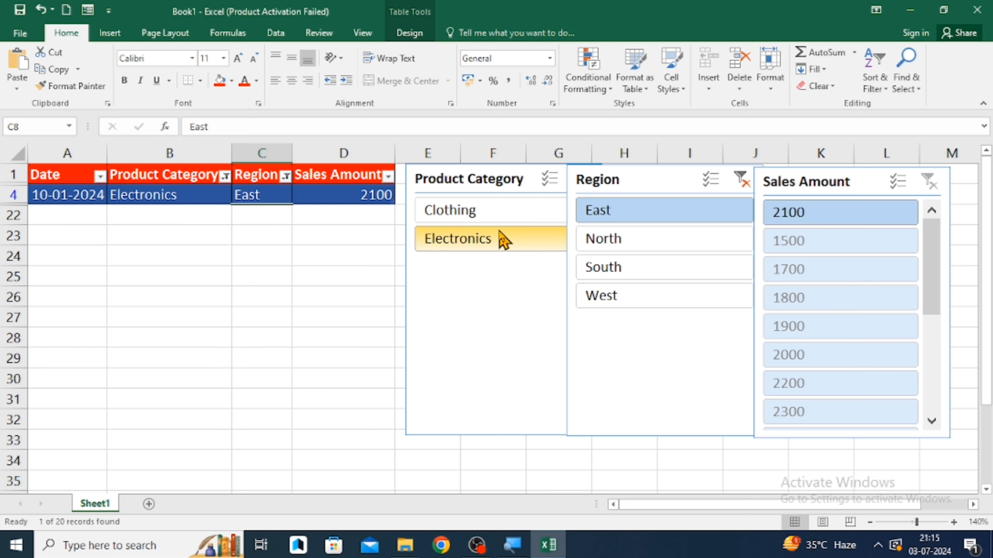
pyautogui.click(491, 221)
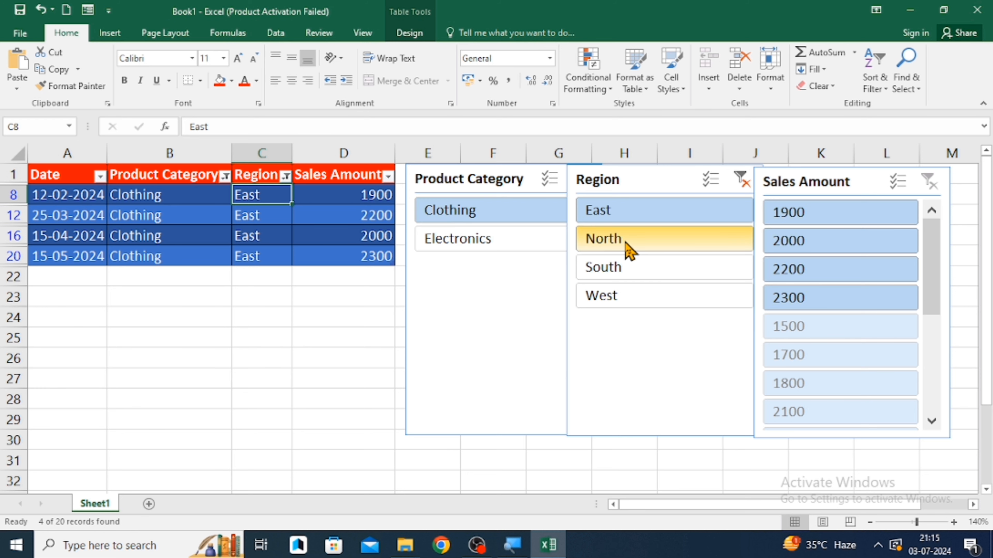
# Step: Clear the Region filter and enable multi-select in the Product Category slicer to include Electronics alongside Clothing
pyautogui.click(734, 185)
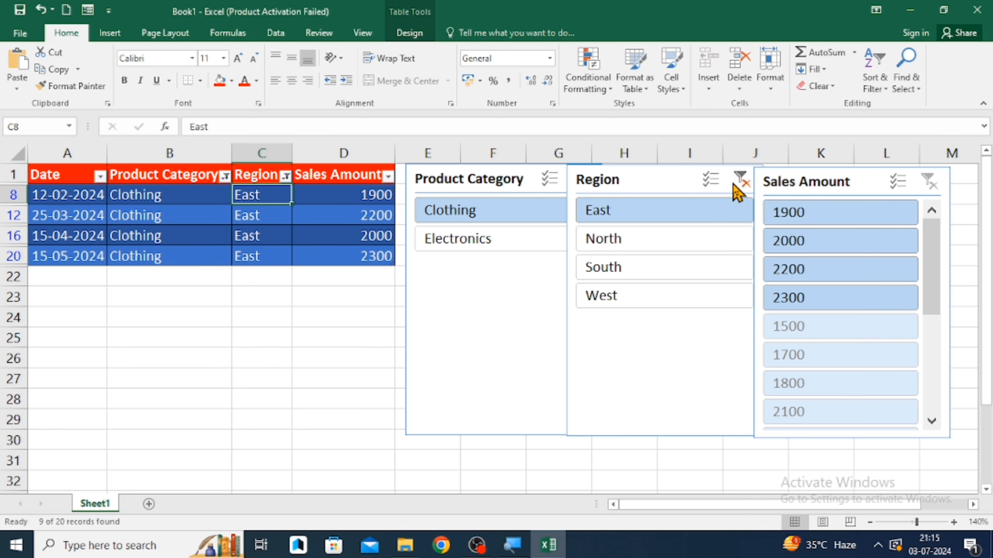
pyautogui.click(555, 187)
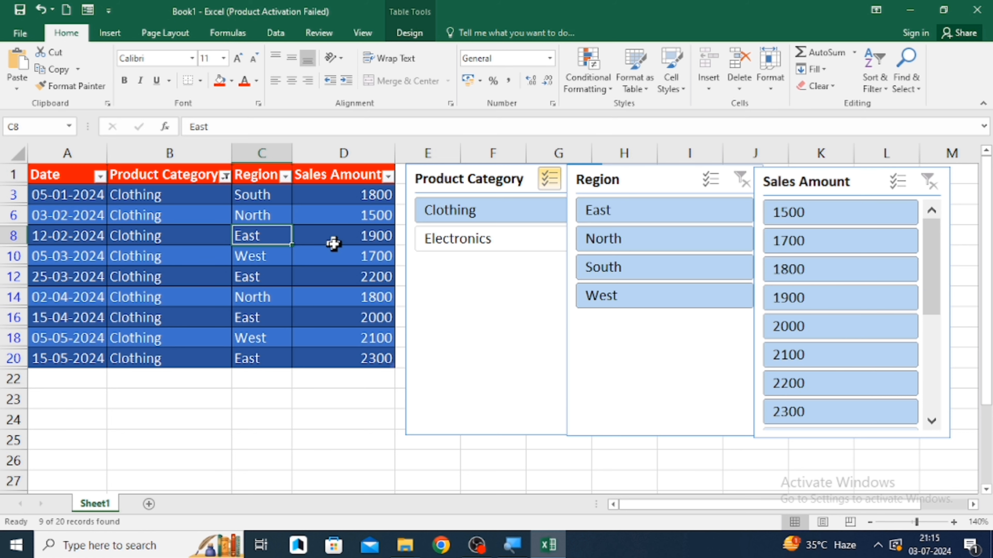
pyautogui.click(475, 239)
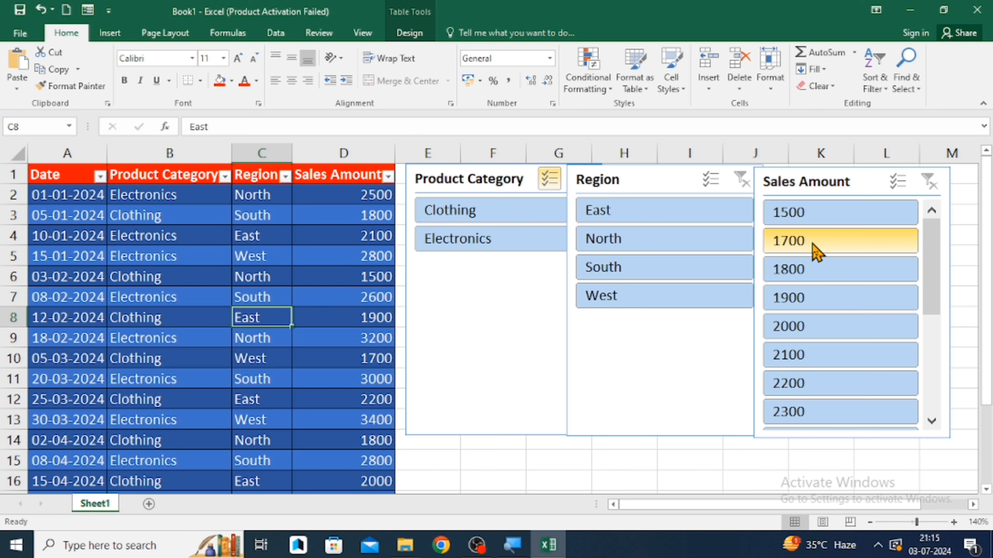
# Step: Filter the table by the sales amounts 1700, 2200 and 3800 in turn, and clear the Sales Amount filter
pyautogui.click(815, 252)
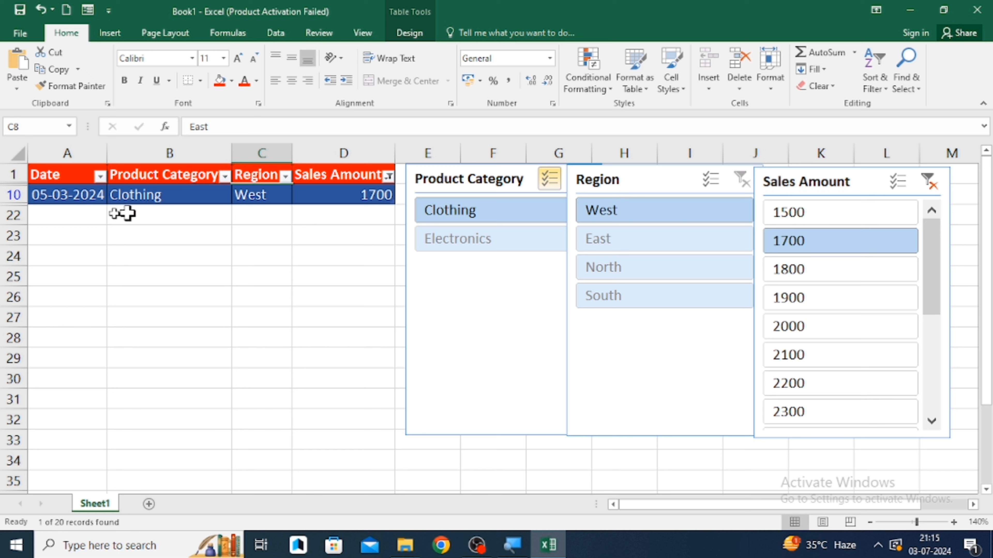
pyautogui.click(104, 461)
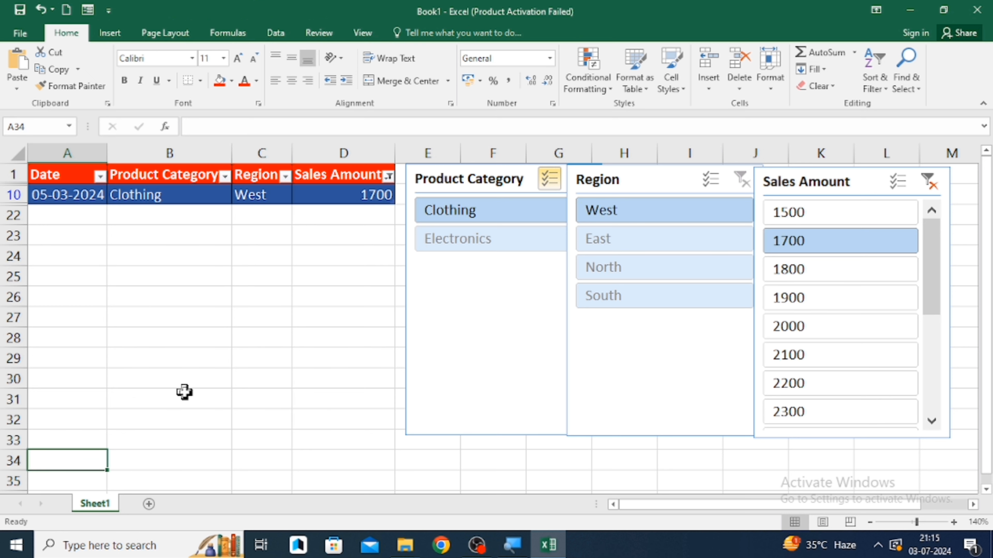
pyautogui.click(833, 383)
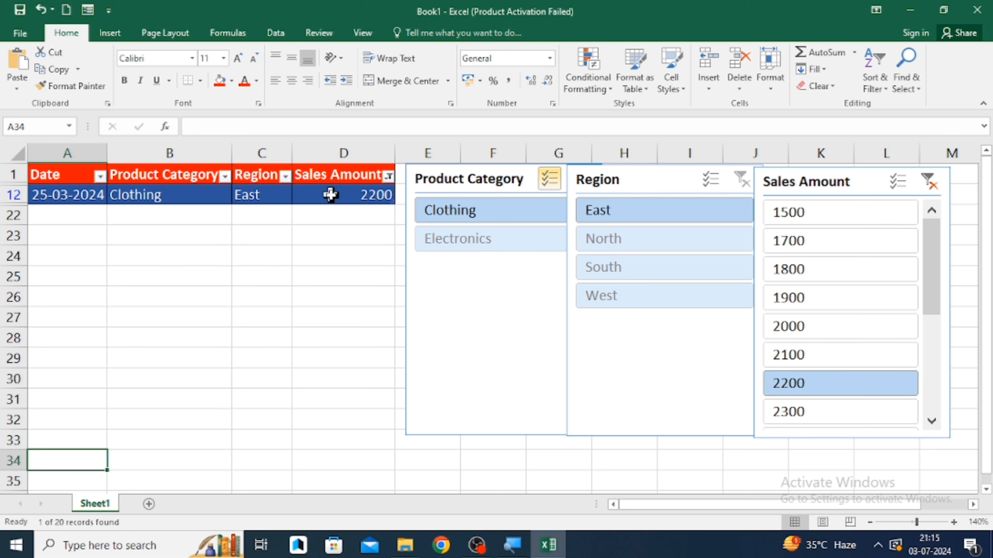
pyautogui.moveTo(936, 286); pyautogui.dragTo(948, 443)
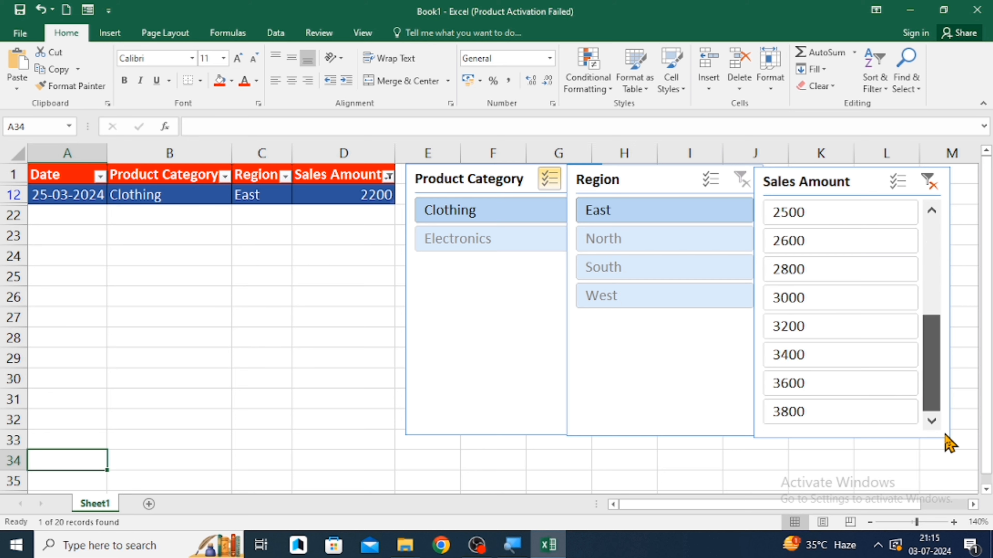
pyautogui.click(839, 420)
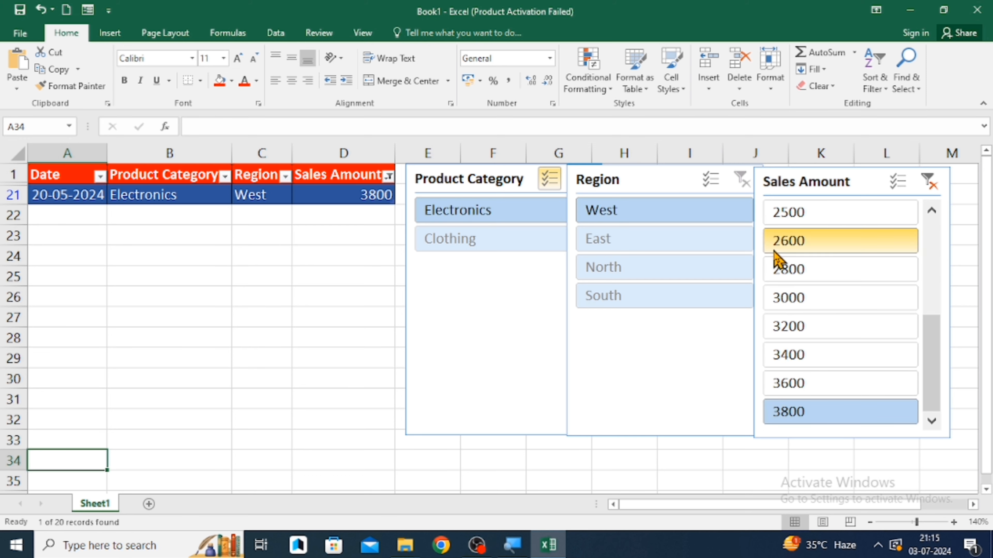
pyautogui.click(928, 182)
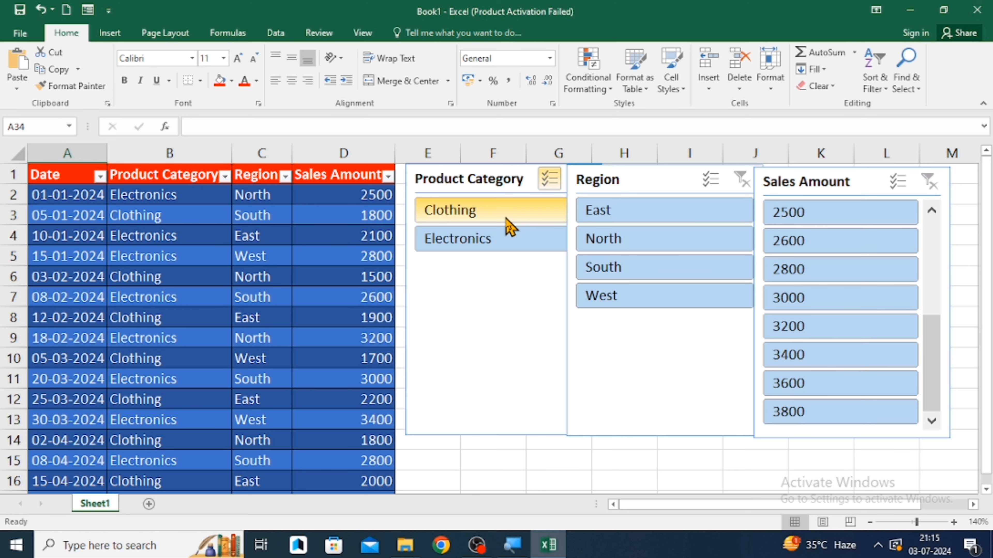
# Step: Filter the table to Electronics in the South region with the slicers, and clear the Region filter
pyautogui.click(507, 226)
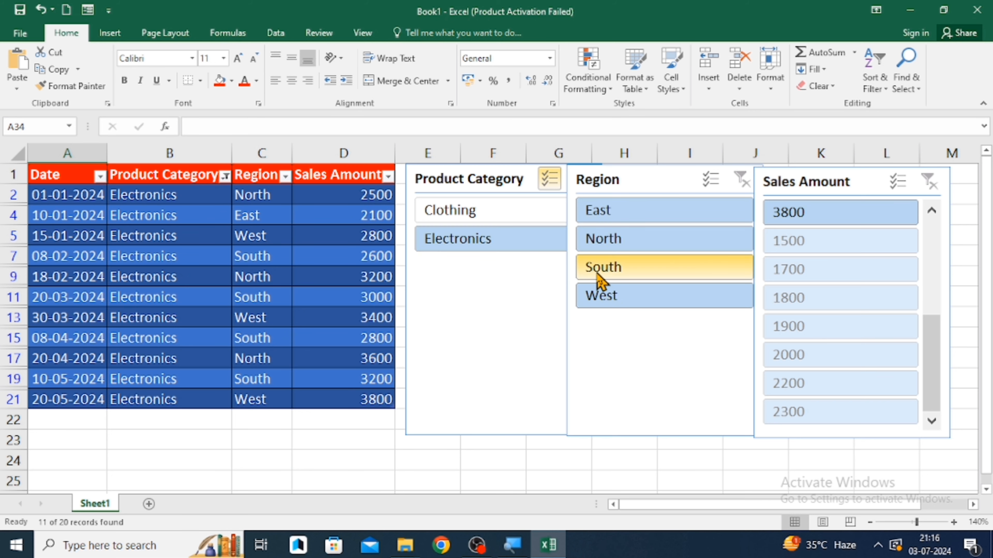
pyautogui.click(606, 278)
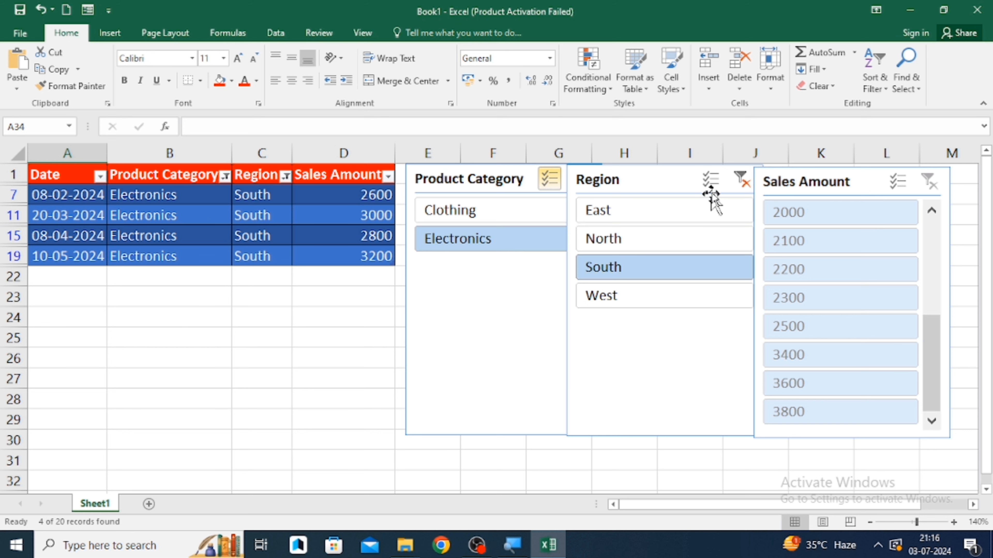
pyautogui.click(739, 183)
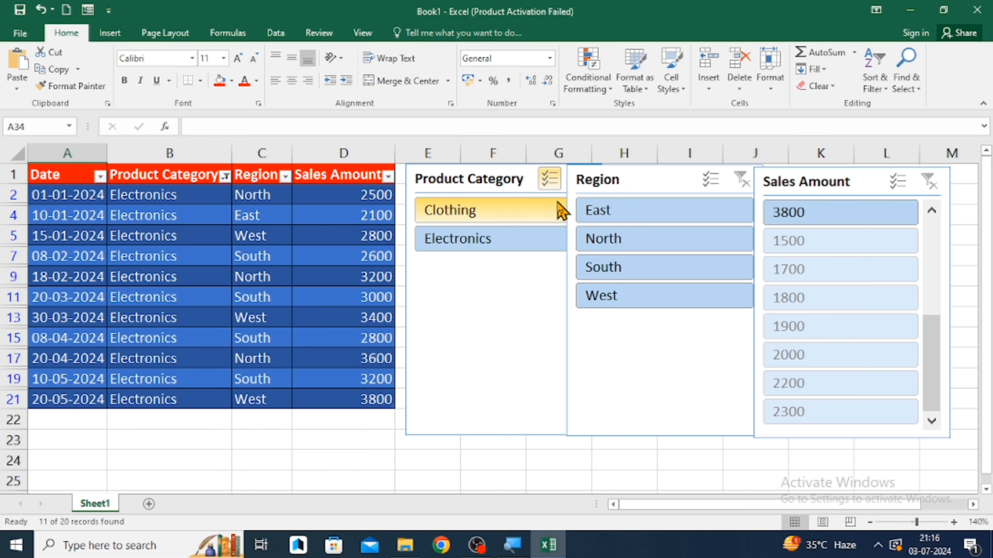
# Step: Try to remove the remaining Product Category filter so that Clothing is included again
pyautogui.click(554, 180)
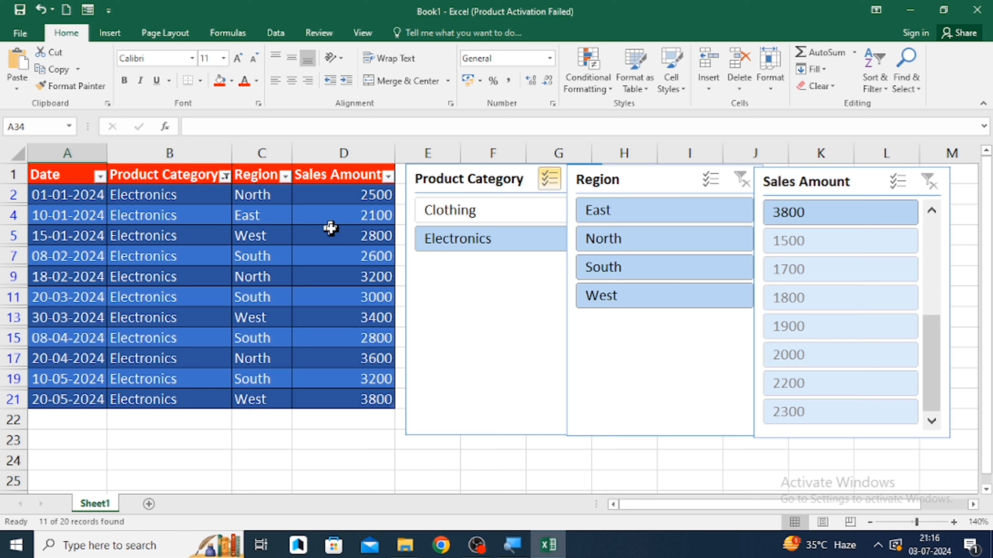
pyautogui.click(740, 190)
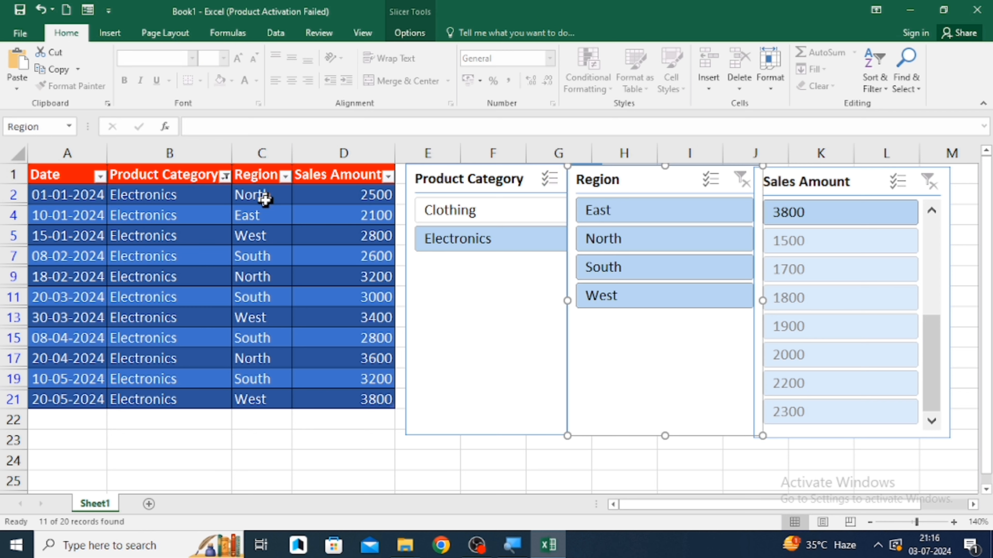
pyautogui.click(217, 179)
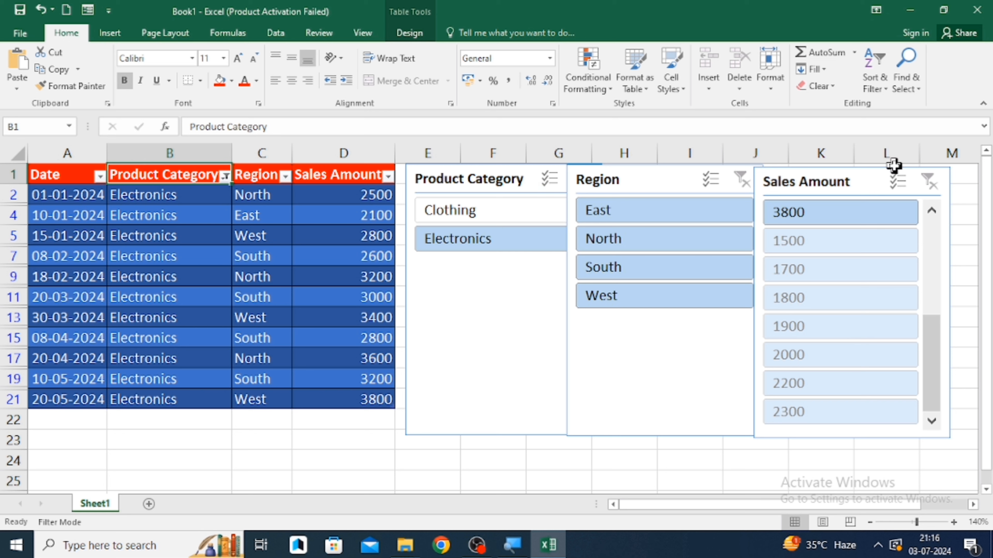
pyautogui.click(926, 185)
pyautogui.moveTo(936, 327); pyautogui.dragTo(913, 186)
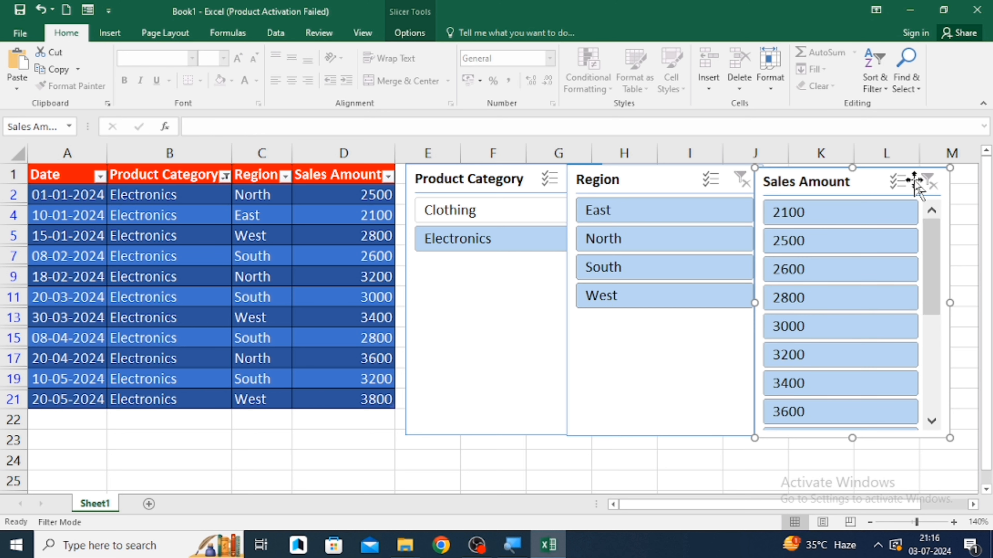
pyautogui.click(225, 176)
pyautogui.click(526, 226)
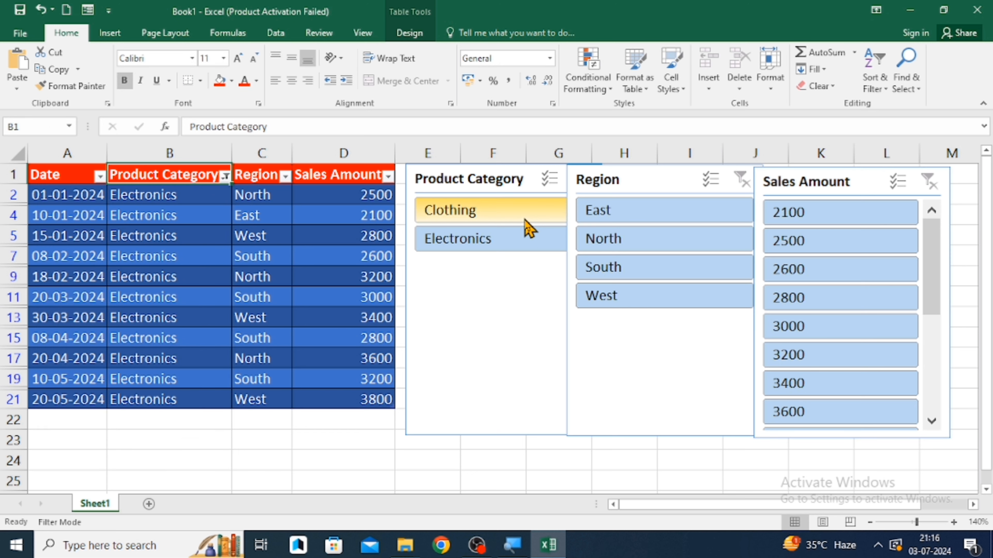
pyautogui.click(507, 217)
pyautogui.click(497, 236)
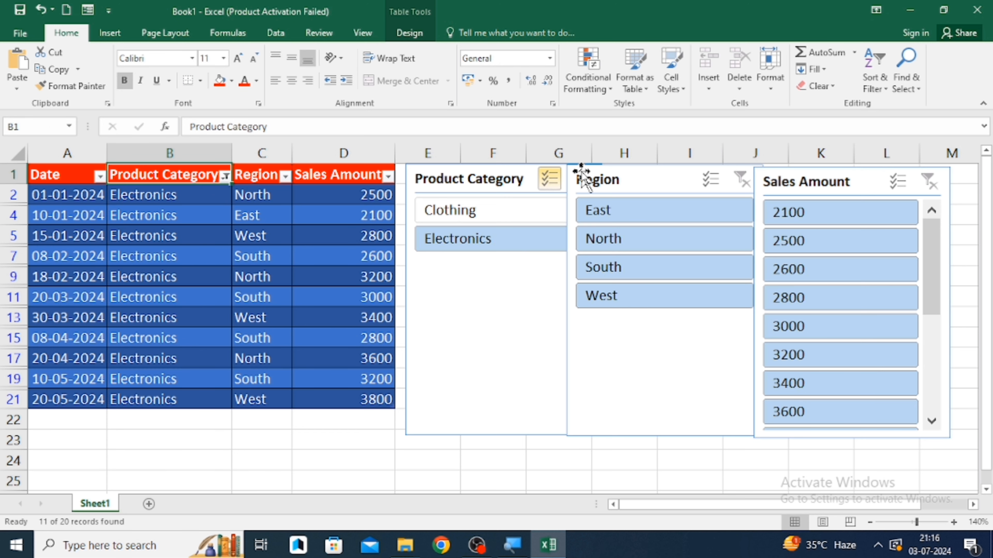
# Step: Move the Region slicer aside to clear the Product Category filter, and place it back directly beside the Product Category slicer
pyautogui.moveTo(581, 171); pyautogui.dragTo(694, 266)
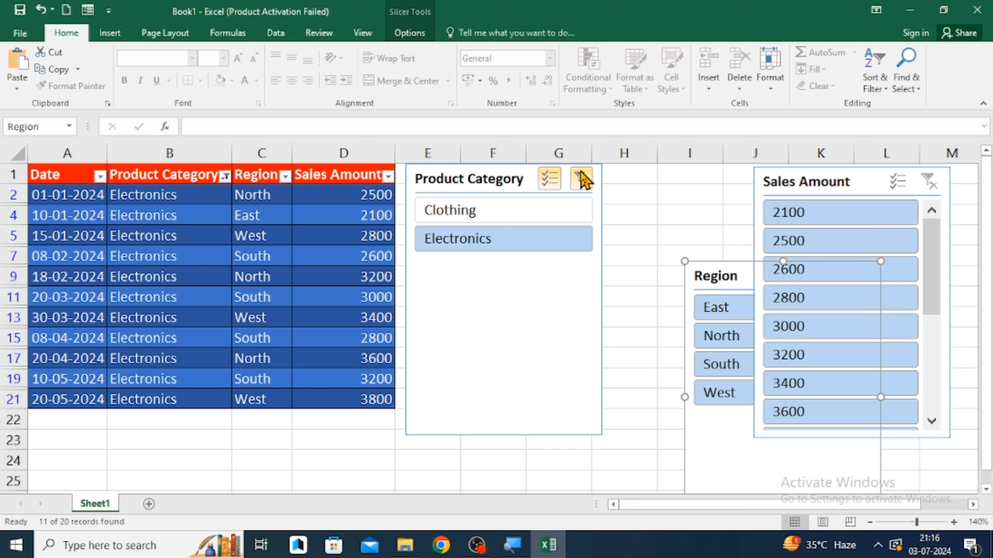
pyautogui.click(581, 180)
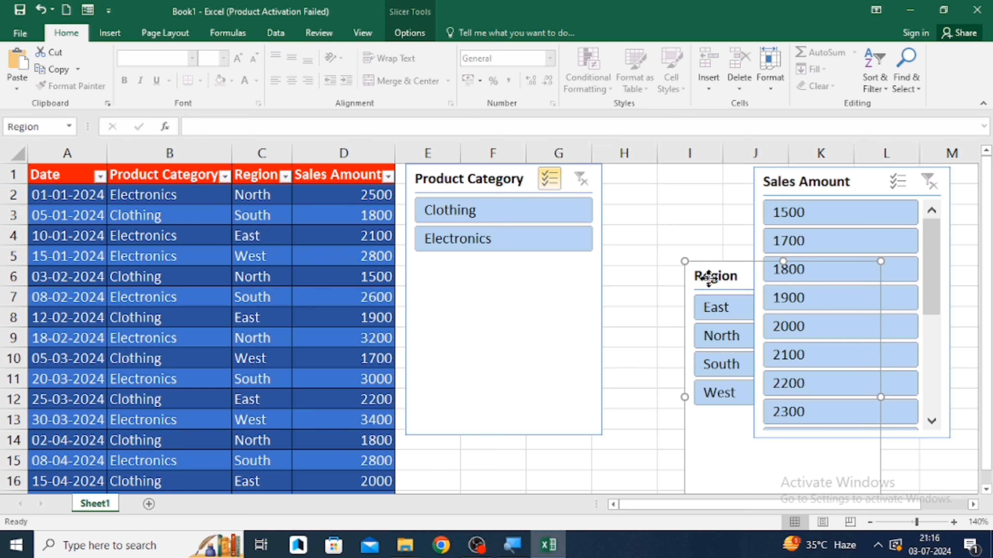
pyautogui.moveTo(709, 279); pyautogui.dragTo(628, 113)
pyautogui.moveTo(716, 280); pyautogui.dragTo(628, 179)
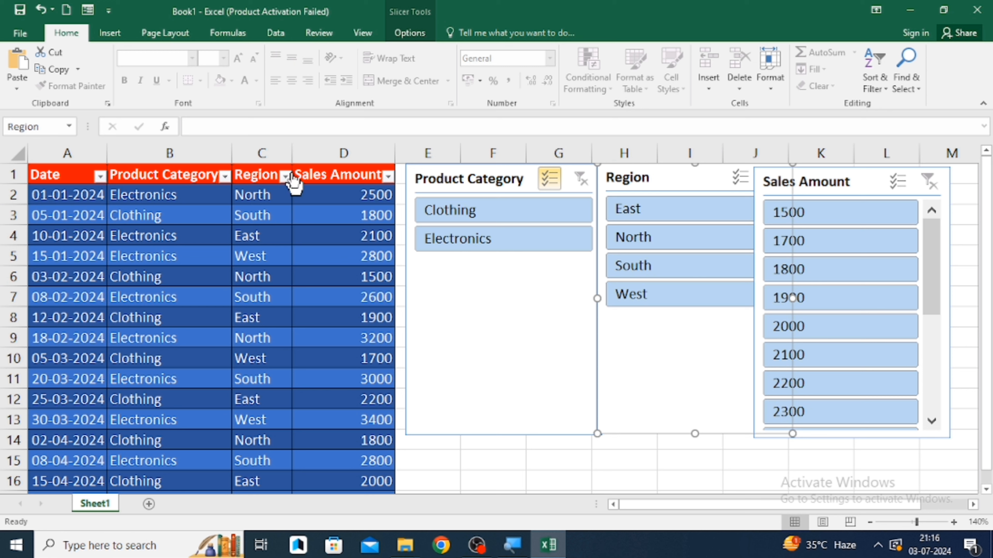
pyautogui.click(182, 254)
pyautogui.click(409, 35)
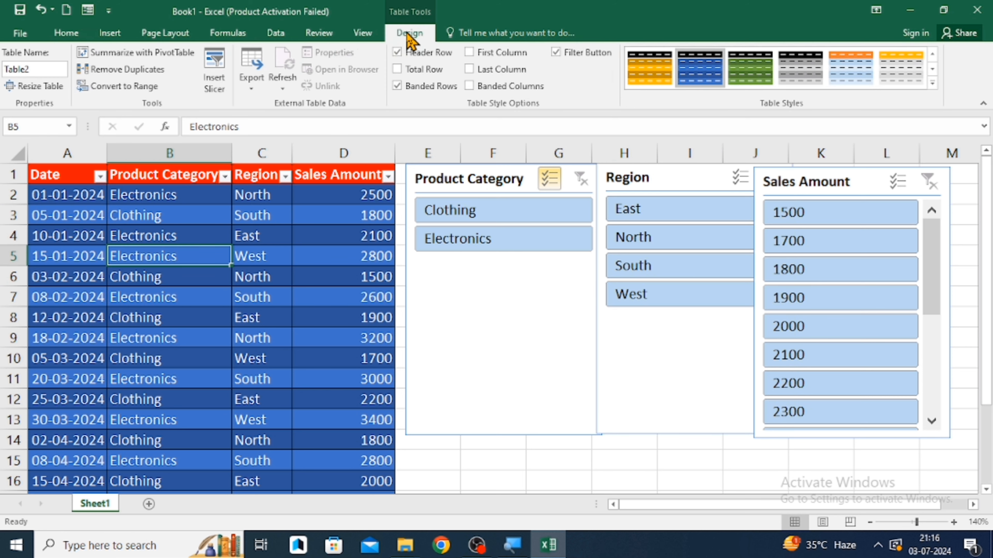
pyautogui.click(223, 74)
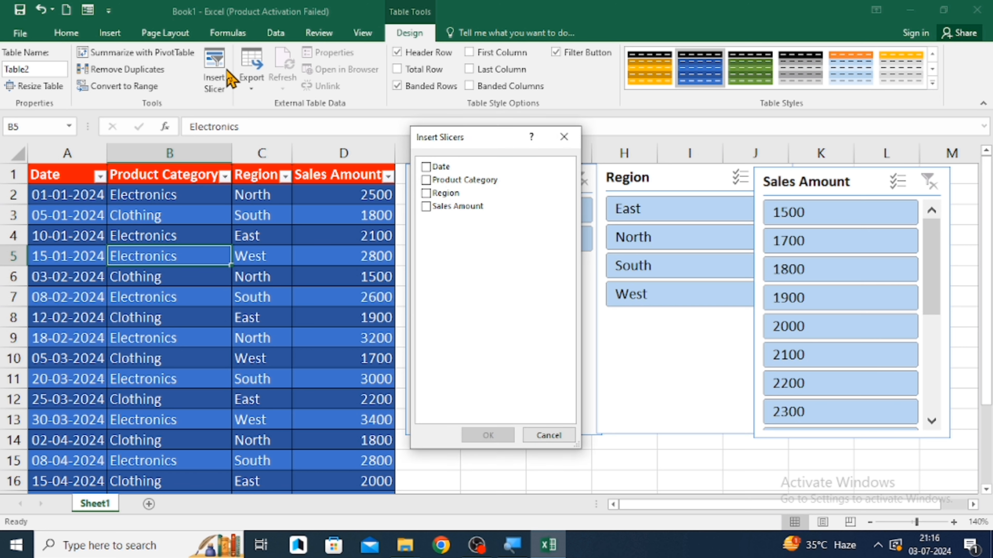
pyautogui.click(549, 435)
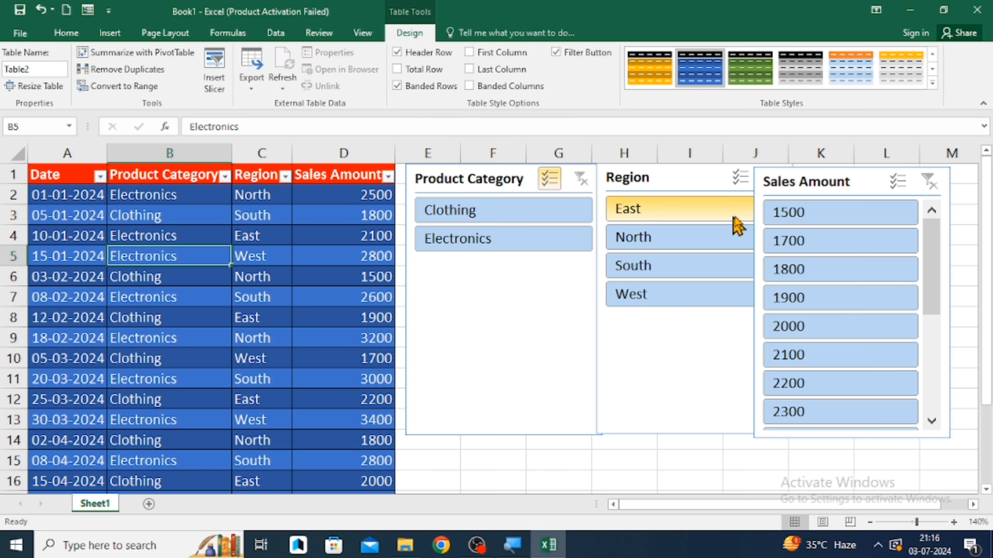
# Step: Cut the Sales Amount, Region and Product Category slicers from the sheet
pyautogui.click(902, 183)
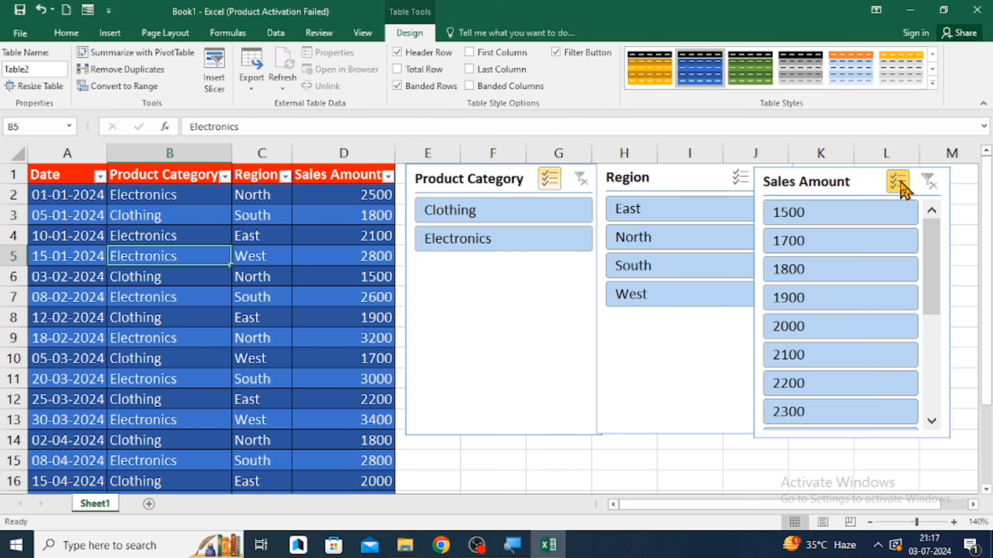
pyautogui.rightClick(839, 179)
pyautogui.click(786, 188)
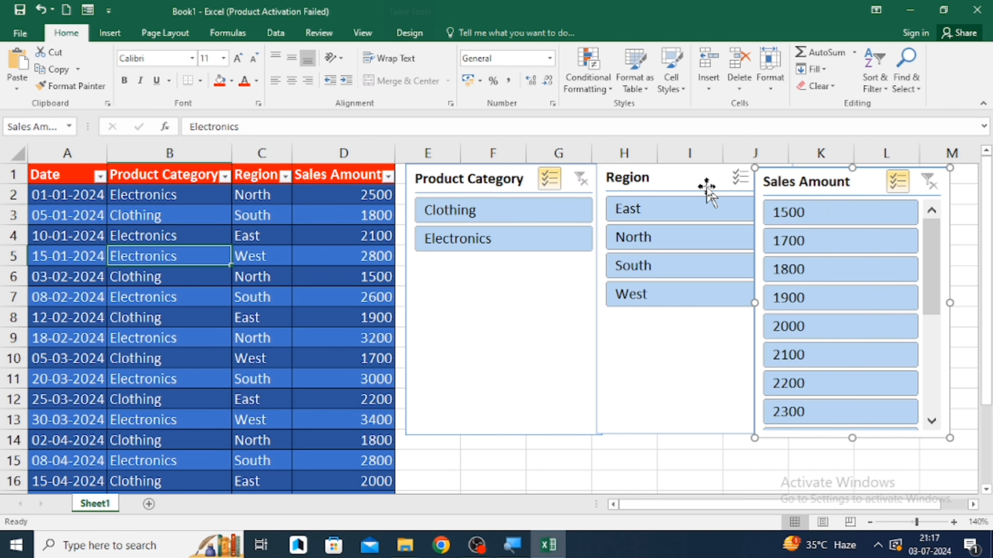
pyautogui.click(675, 169)
pyautogui.rightClick(676, 170)
pyautogui.click(707, 180)
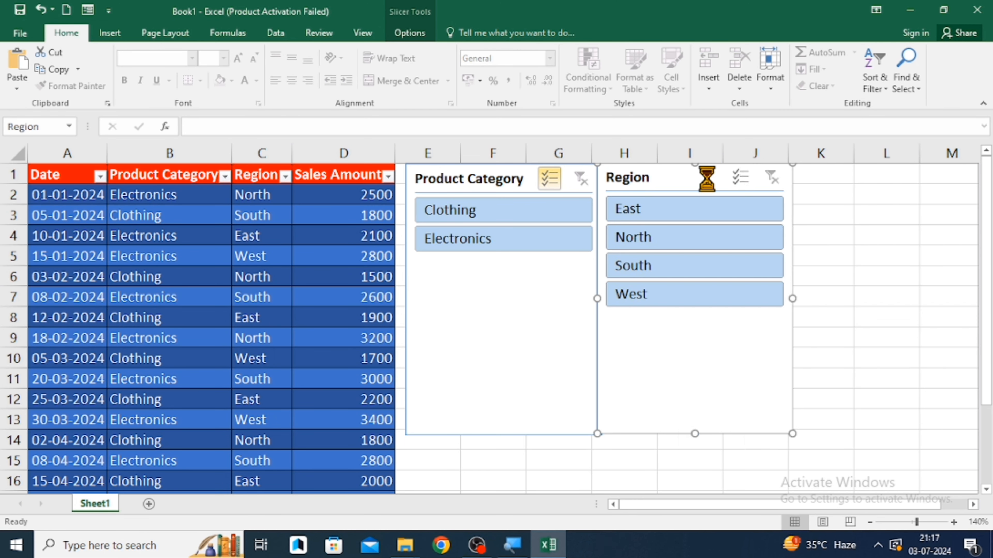
pyautogui.click(493, 177)
pyautogui.rightClick(492, 175)
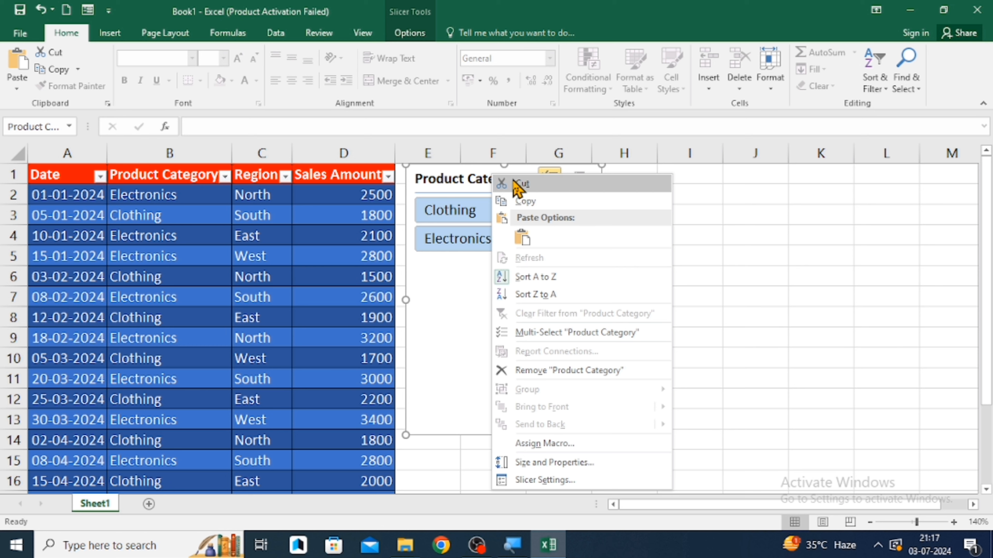
pyautogui.click(507, 181)
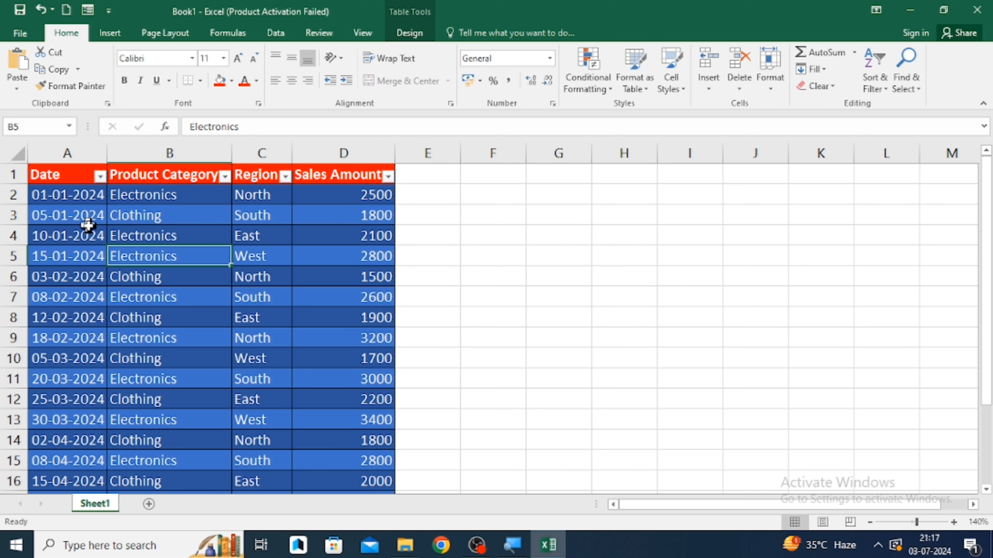
# Step: Turn the table's banded rows off and back on, and do the same with its filter buttons
pyautogui.click(119, 216)
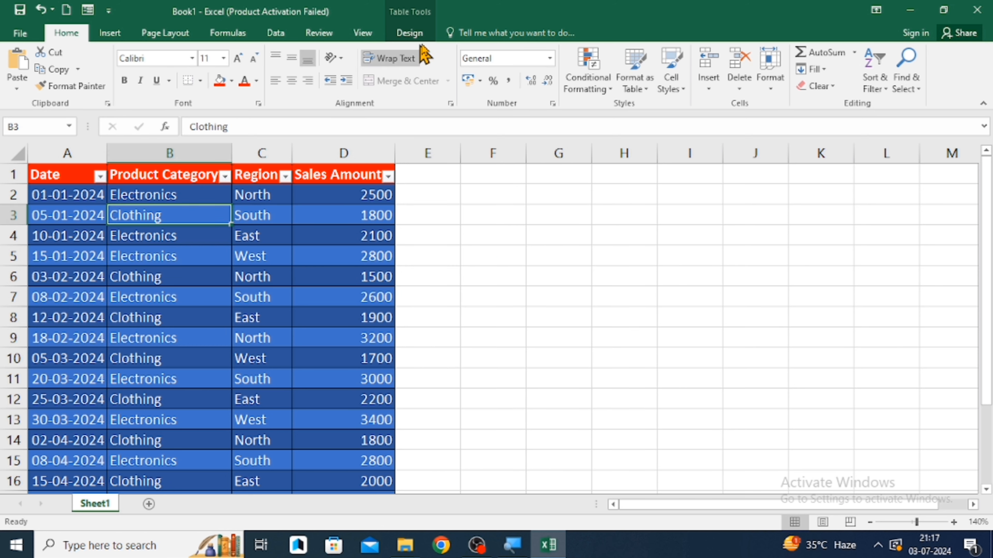
pyautogui.click(410, 33)
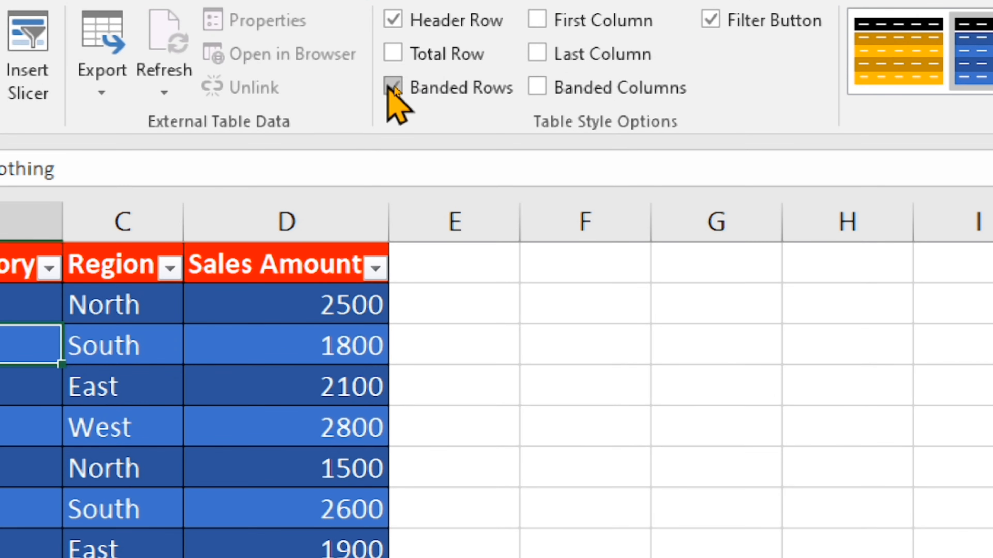
pyautogui.click(395, 86)
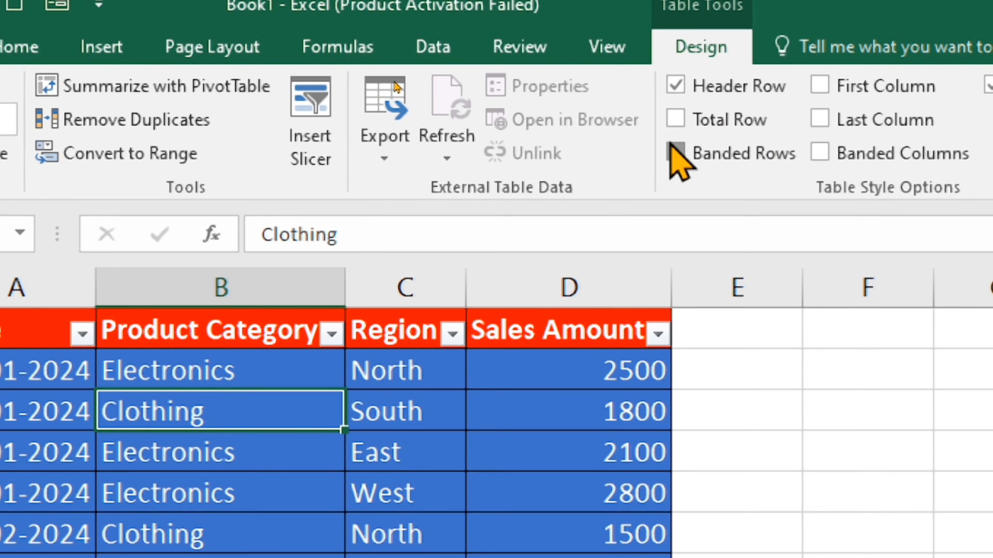
pyautogui.click(675, 152)
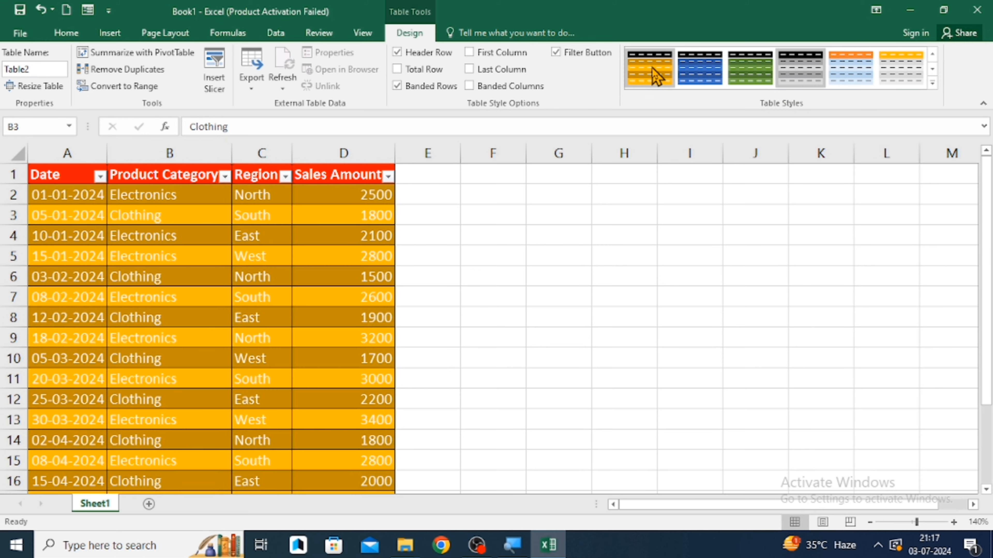
pyautogui.click(556, 52)
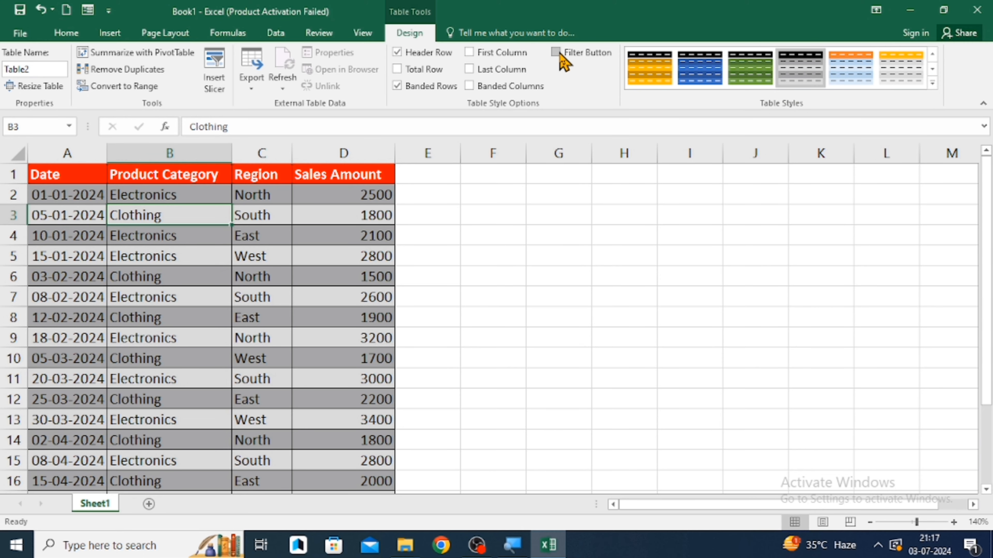
pyautogui.click(556, 53)
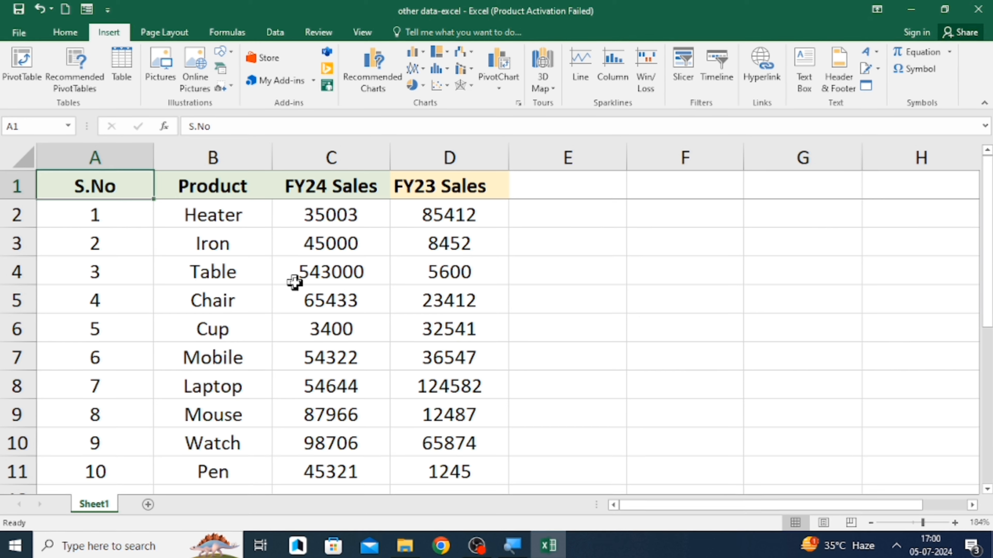
# Step: Examine the S.No, Product, FY24 Sales and FY23 Sales columns and their rows in the other data-excel workbook
pyautogui.press('Right')
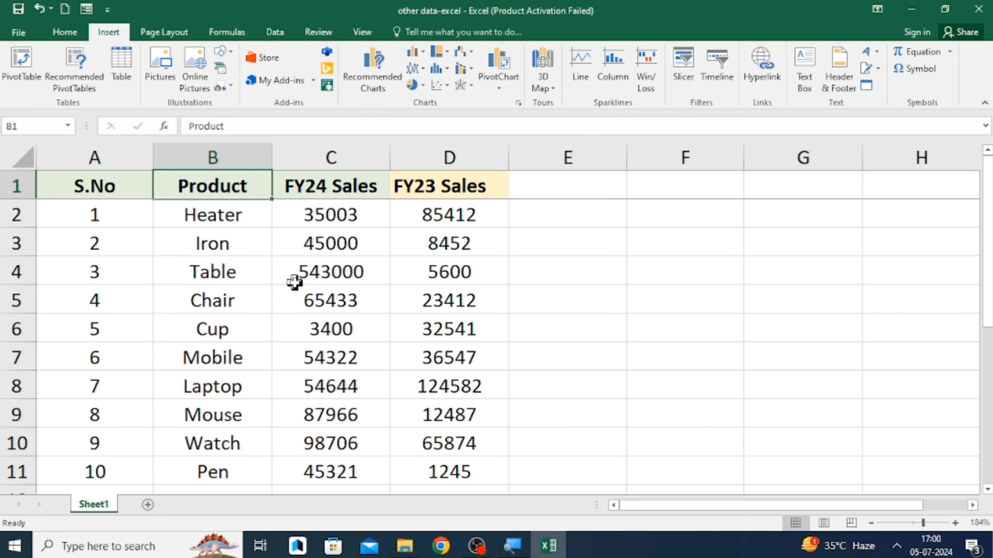
pyautogui.press('Right')
pyautogui.press('Right')
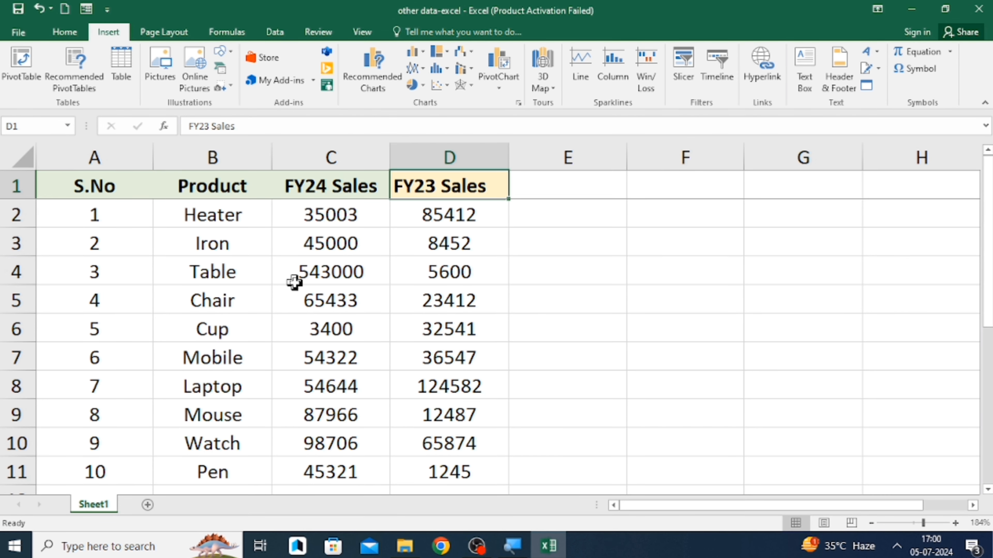
pyautogui.press('Left')
pyautogui.press('Left')
pyautogui.press('Left')
pyautogui.press('Down')
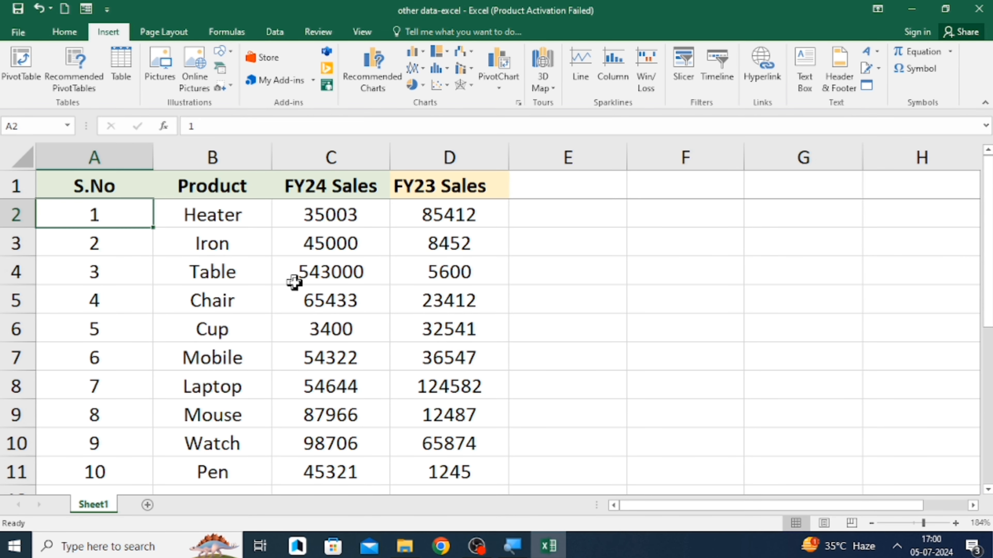
pyautogui.press('Down')
pyautogui.press('Down')
pyautogui.hotkey('ctrl', 'Down')
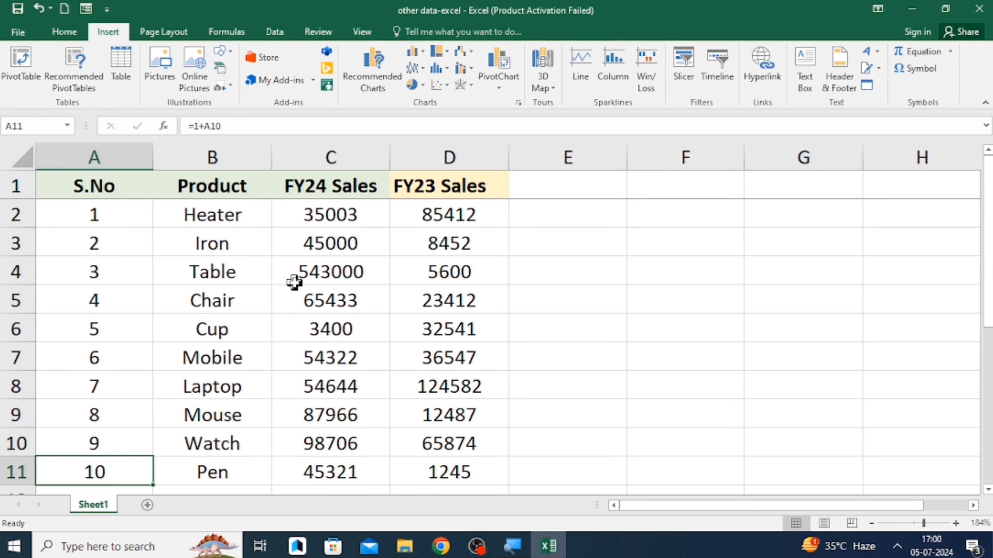
pyautogui.press('Down')
pyautogui.press('Up')
pyautogui.hotkey('ctrl', 'Up')
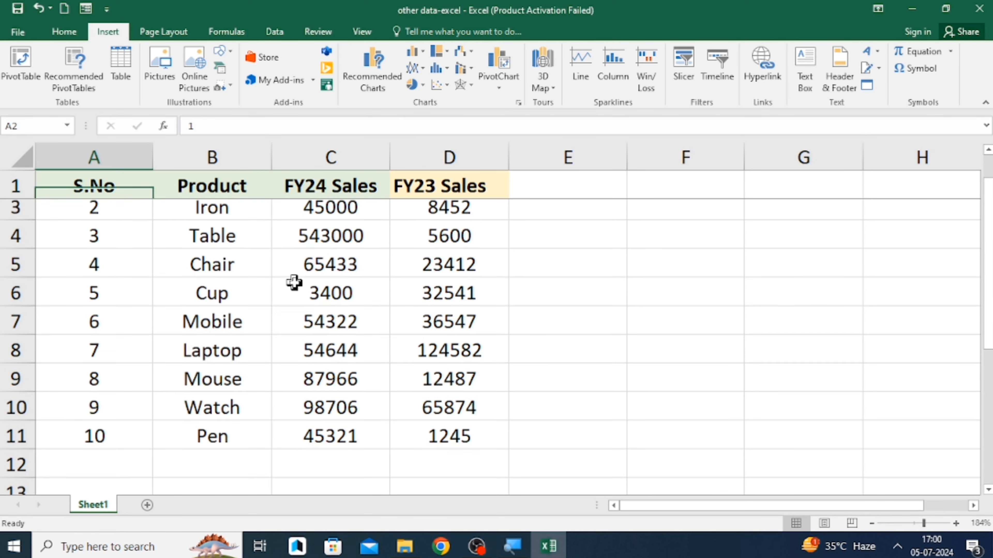
pyautogui.press('Down')
pyautogui.press('Right')
pyautogui.press('Down')
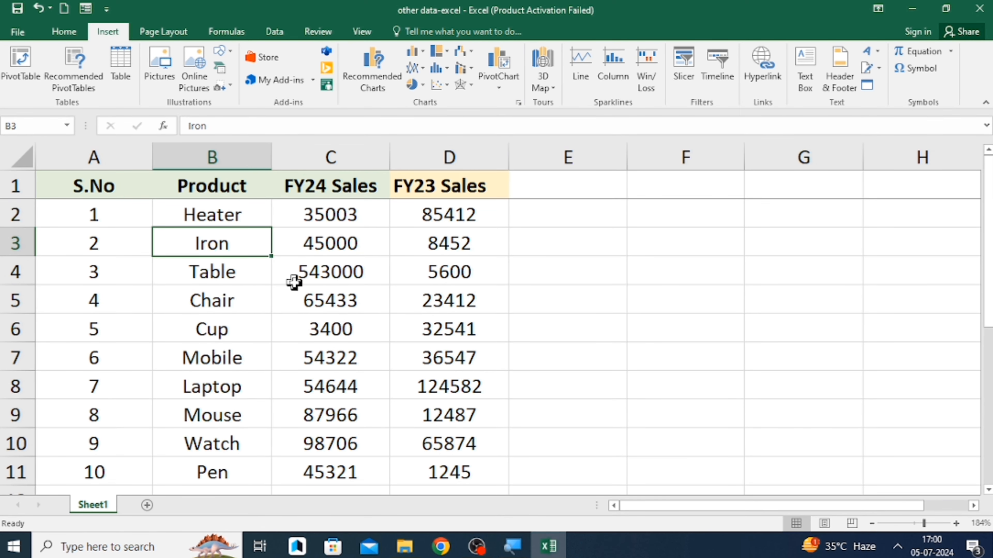
# Step: Look through the product table, following the Product column to its last row and the FY24 Sales values
pyautogui.press('Down')
pyautogui.press('Down')
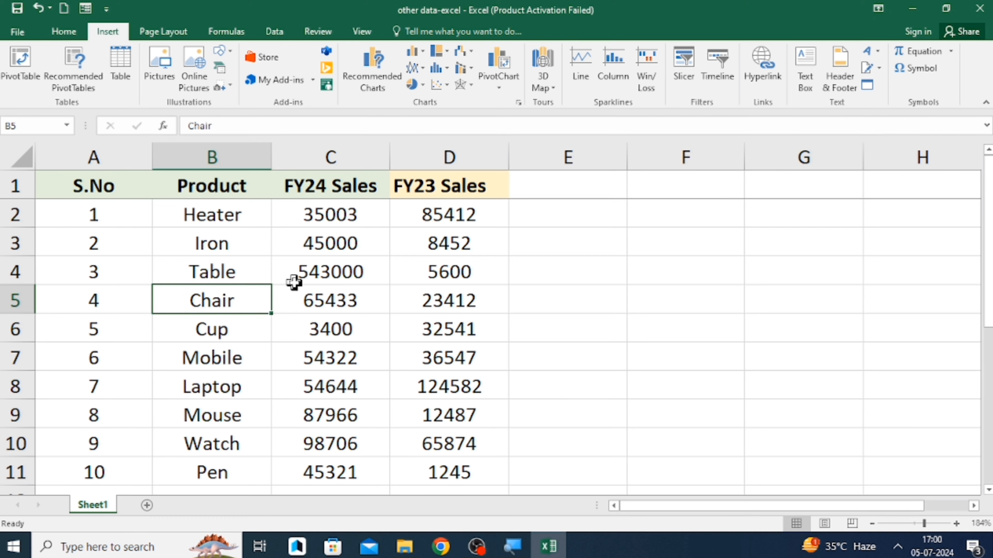
pyautogui.hotkey('ctrl', 'Down')
pyautogui.press('Down')
pyautogui.press('Up')
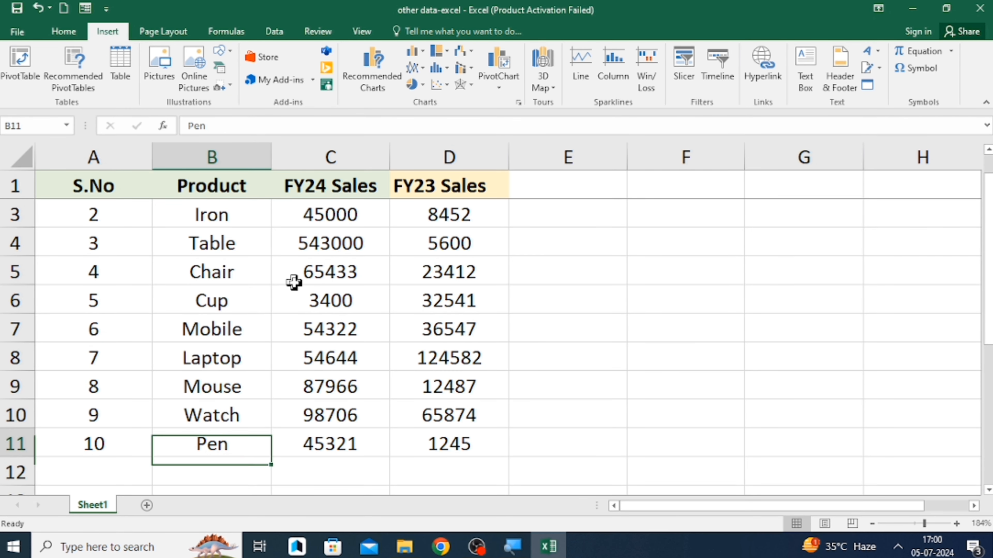
pyautogui.hotkey('ctrl', 'Up')
pyautogui.press('Down')
pyautogui.press('Down')
pyautogui.press('Left')
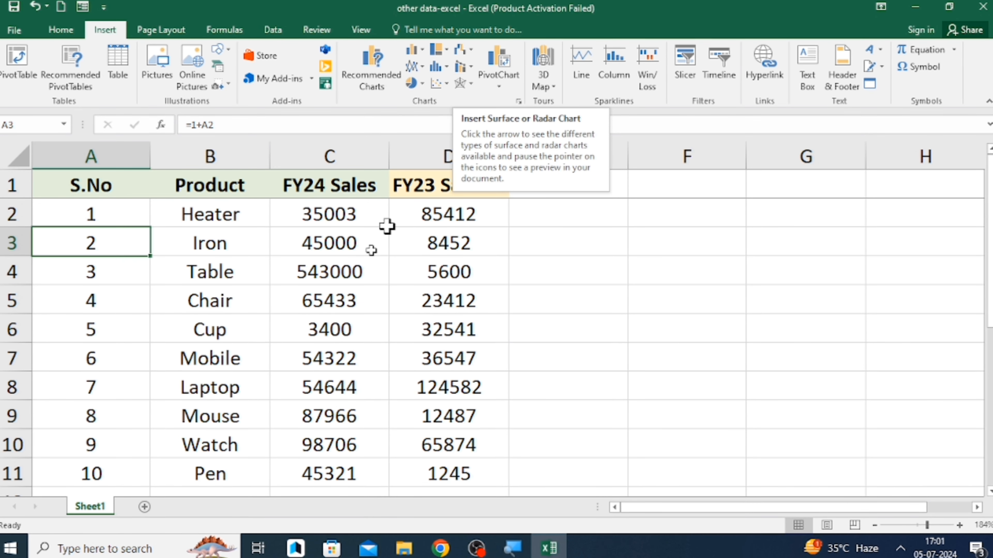
pyautogui.click(331, 292)
pyautogui.press('Down')
pyautogui.press('Down')
pyautogui.press('Down')
pyautogui.press('Down')
pyautogui.press('Down')
pyautogui.press('Down')
pyautogui.press('Down')
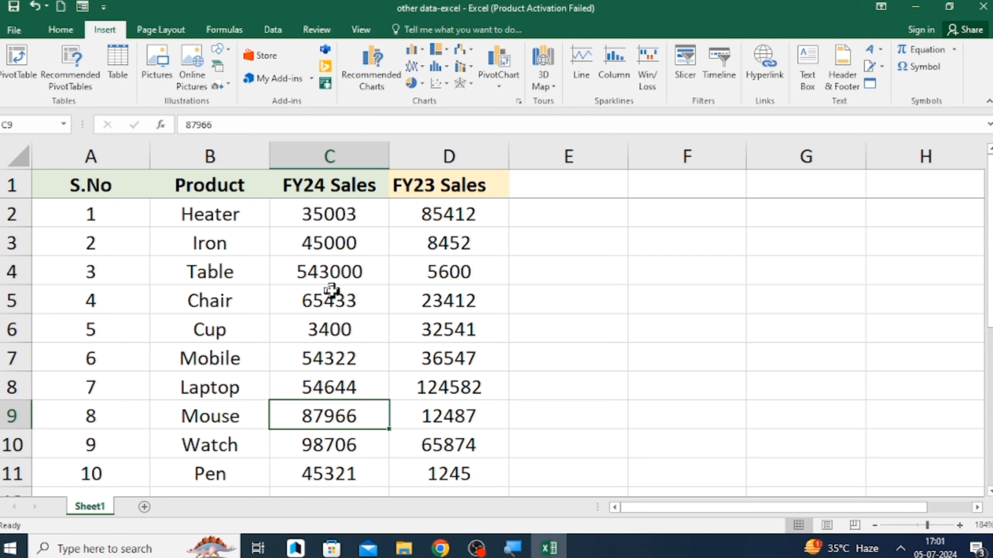
# Step: Select the whole sales table from the S.No header and insert a 3-D clustered column chart
pyautogui.hotkey('ctrl', 'Up')
pyautogui.hotkey('ctrl', 'Up')
pyautogui.hotkey('ctrl', 'Left')
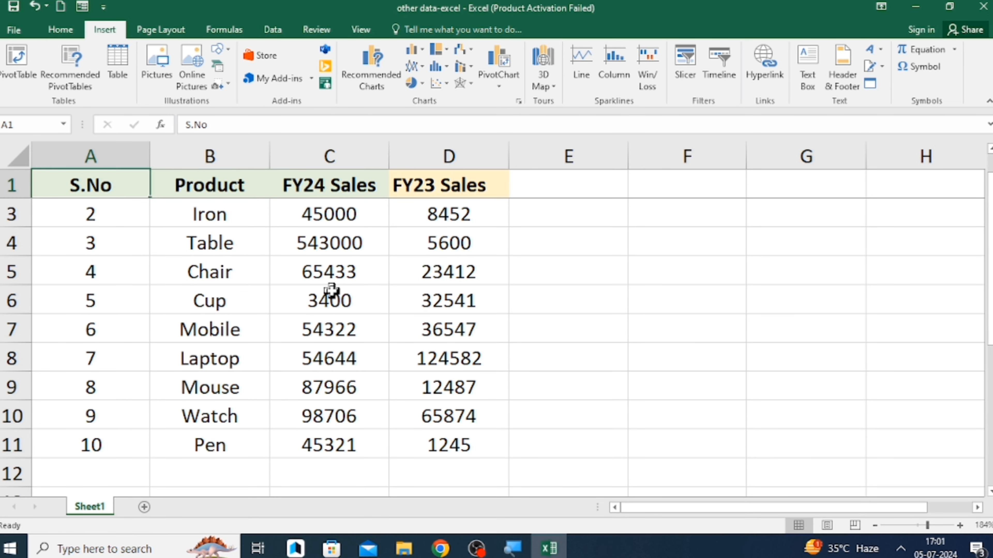
pyautogui.hotkey('ctrl', 'shift', 'Right')
pyautogui.hotkey('ctrl', 'shift', 'Down')
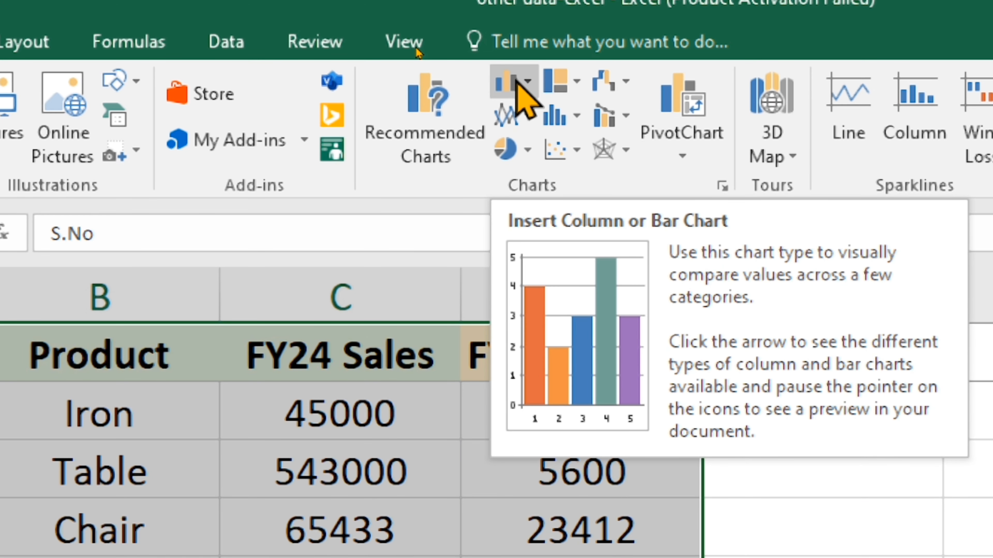
pyautogui.click(517, 82)
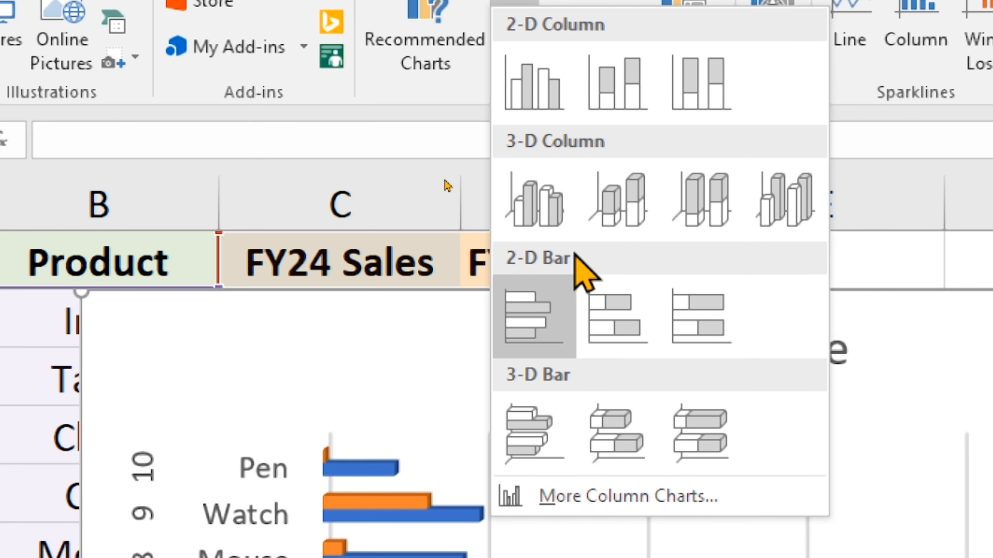
pyautogui.click(547, 203)
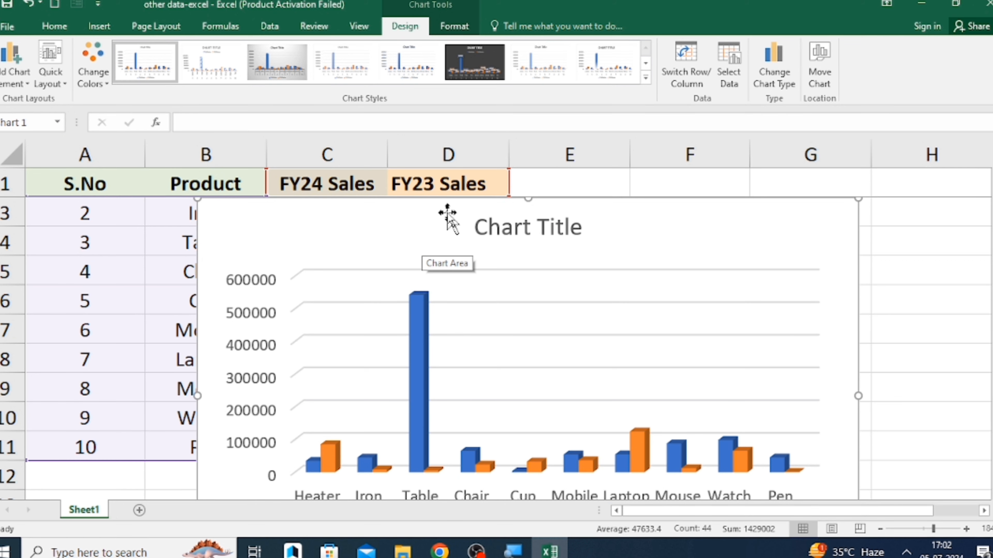
# Step: Move the chart off the sales data so that it sits beside the table, starting in column E
pyautogui.moveTo(447, 213); pyautogui.dragTo(587, 200)
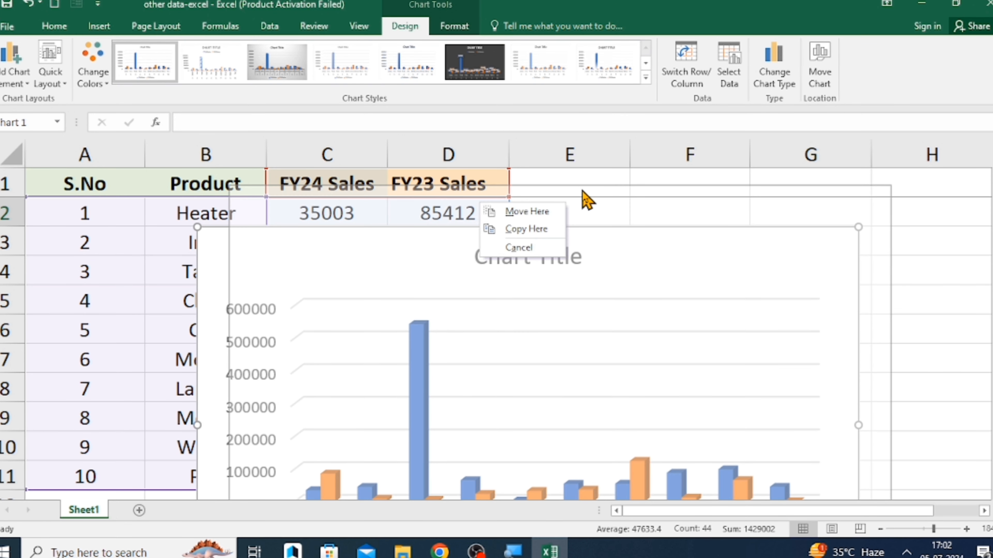
pyautogui.click(527, 212)
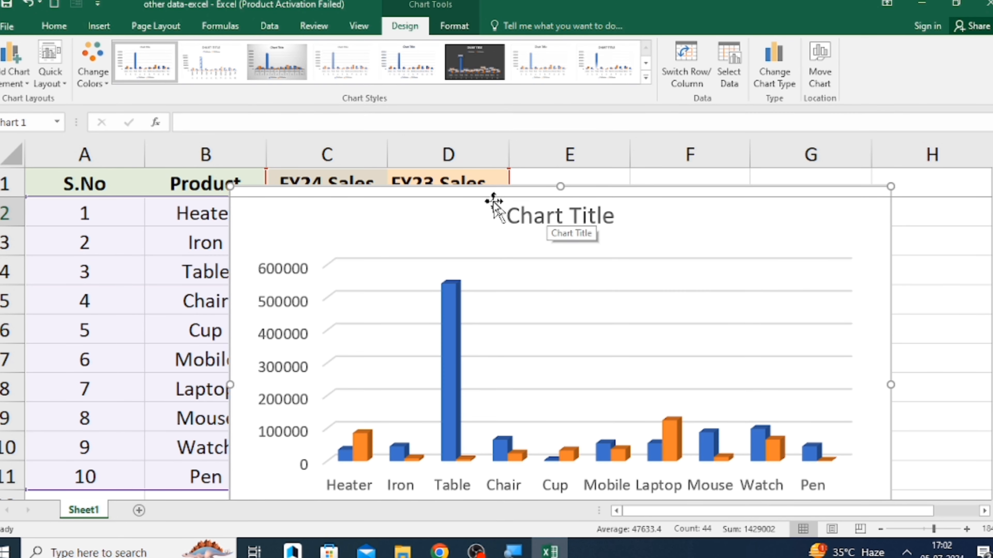
pyautogui.moveTo(481, 195); pyautogui.dragTo(692, 178)
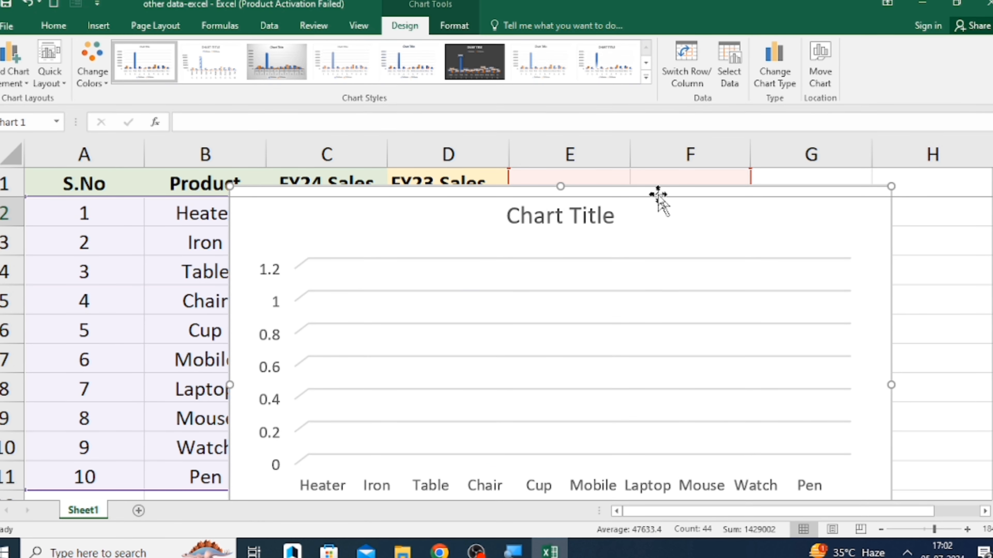
pyautogui.hotkey('ctrl', 'z')
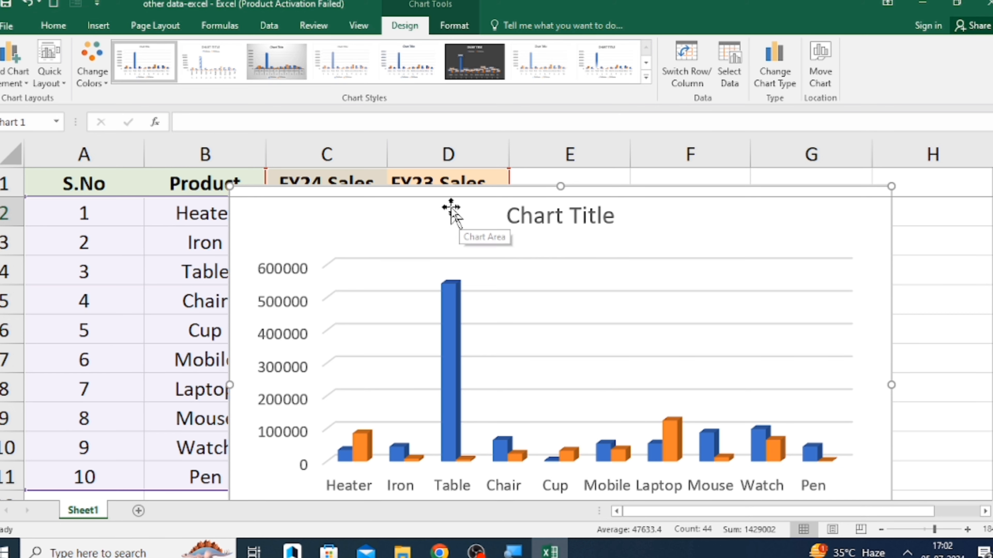
pyautogui.moveTo(448, 203); pyautogui.dragTo(744, 214)
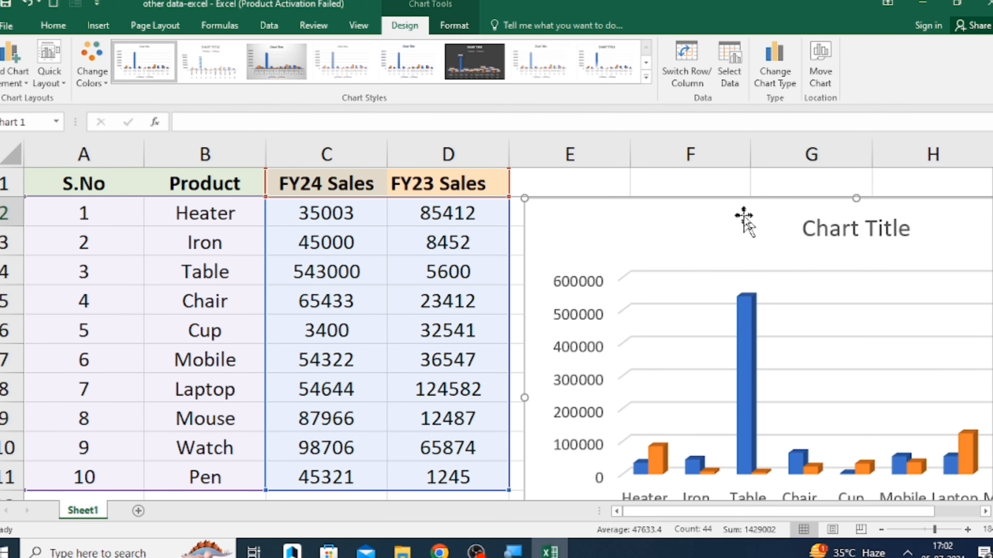
pyautogui.moveTo(674, 214); pyautogui.dragTo(656, 171)
pyautogui.moveTo(659, 110); pyautogui.dragTo(659, 110)
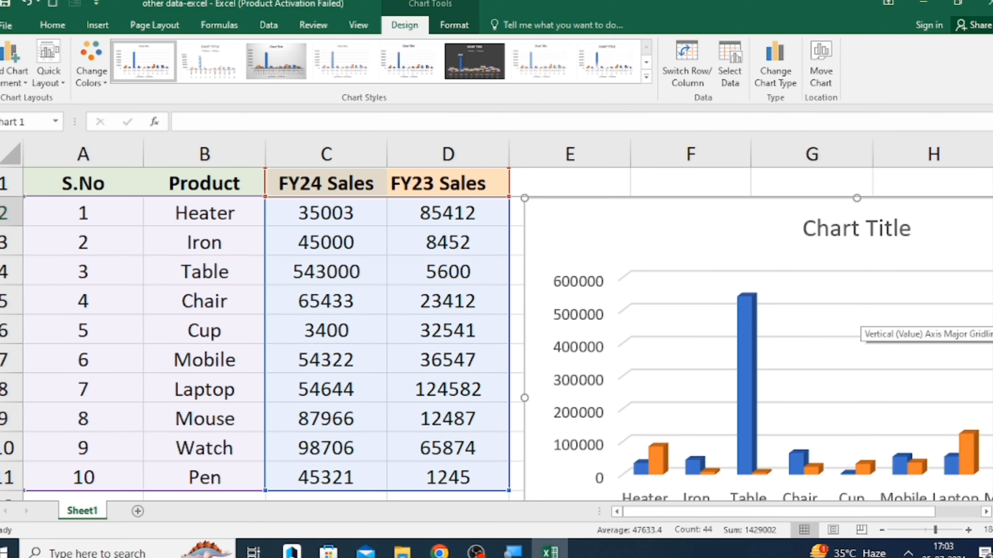
pyautogui.click(953, 307)
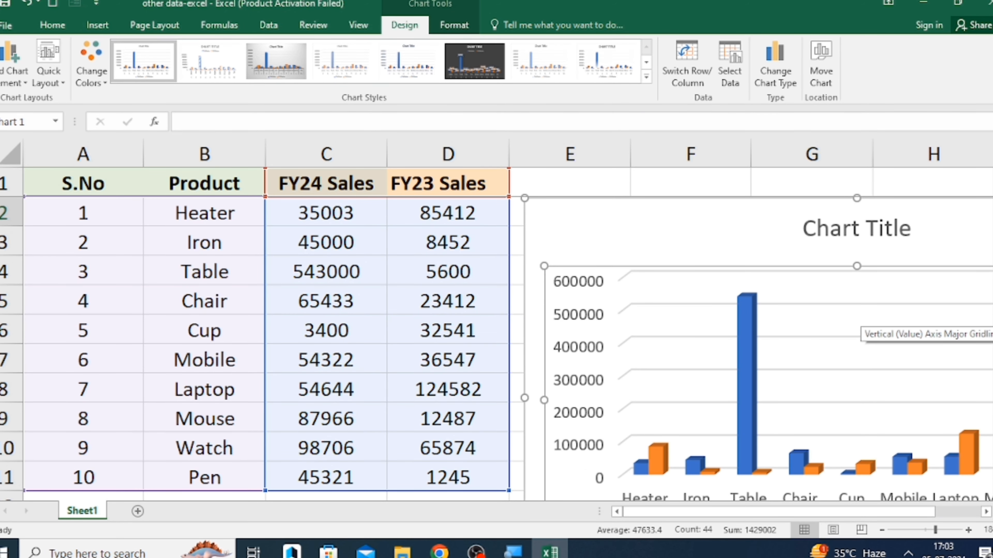
pyautogui.click(925, 531)
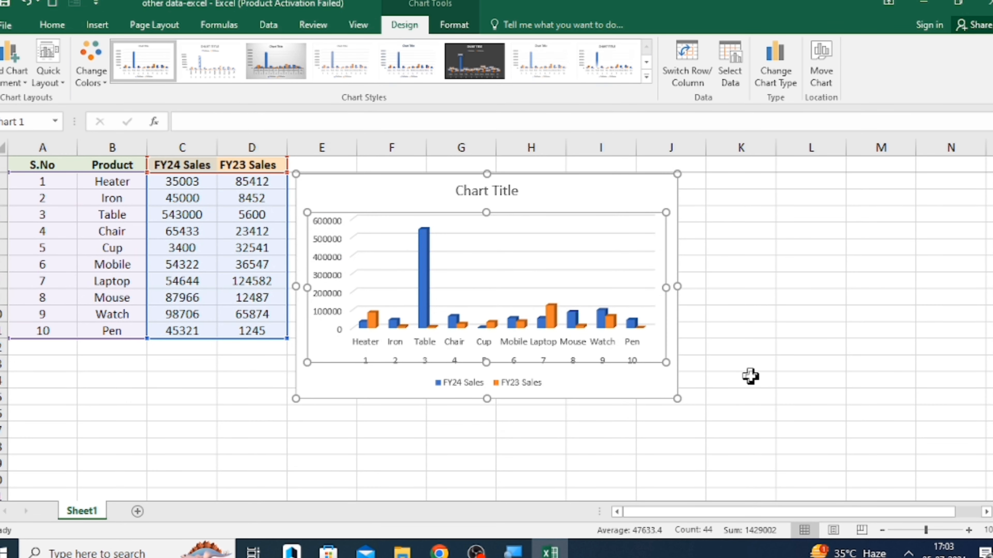
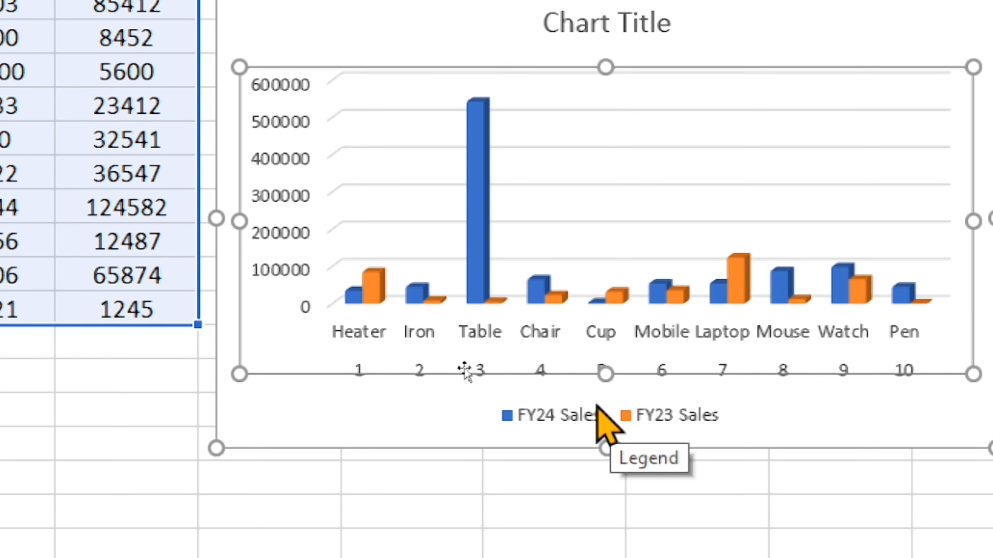
# Step: Examine the chart's legend, FY24 Sales series, single Table column and horizontal category axis
pyautogui.click(523, 213)
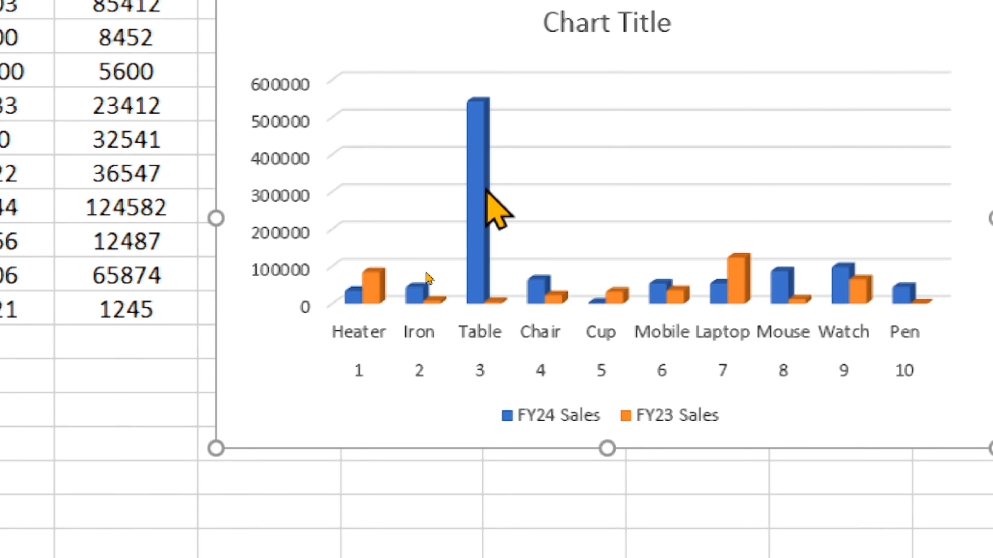
pyautogui.click(427, 286)
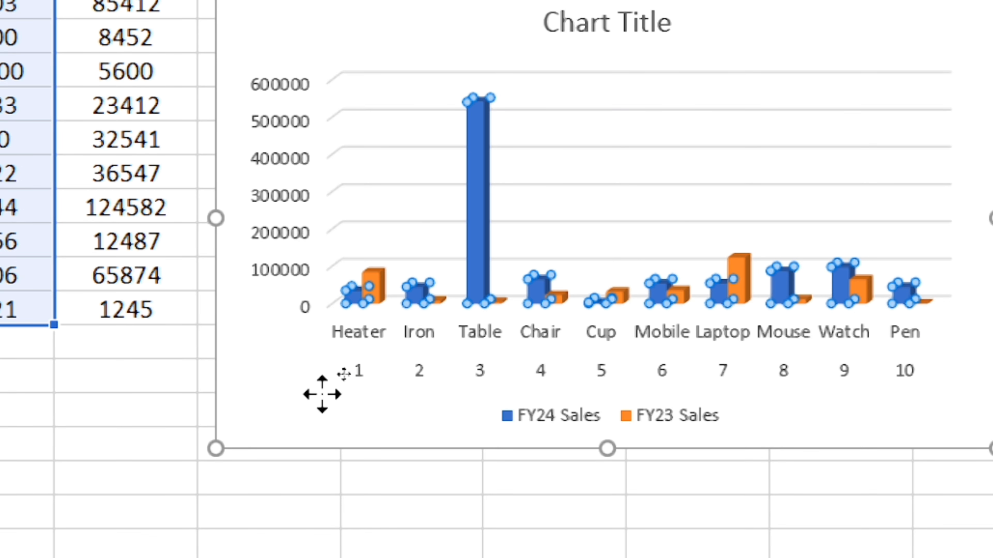
pyautogui.click(323, 395)
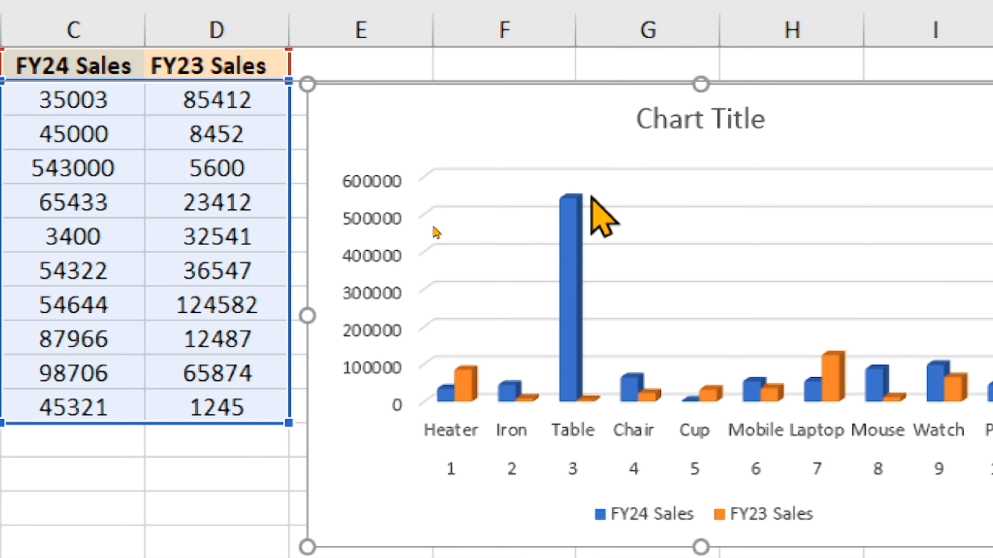
pyautogui.moveTo(563, 208)
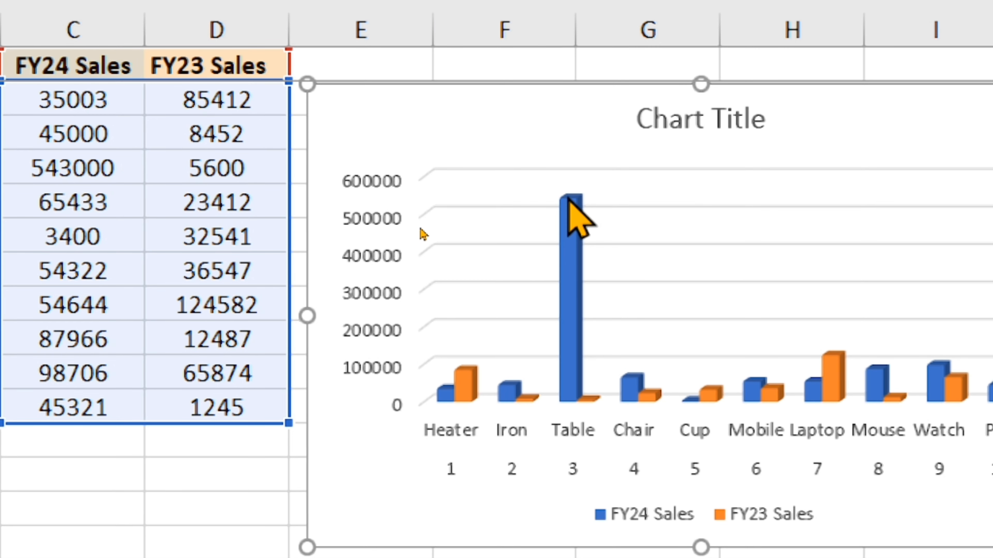
pyautogui.click(568, 197)
pyautogui.click(565, 194)
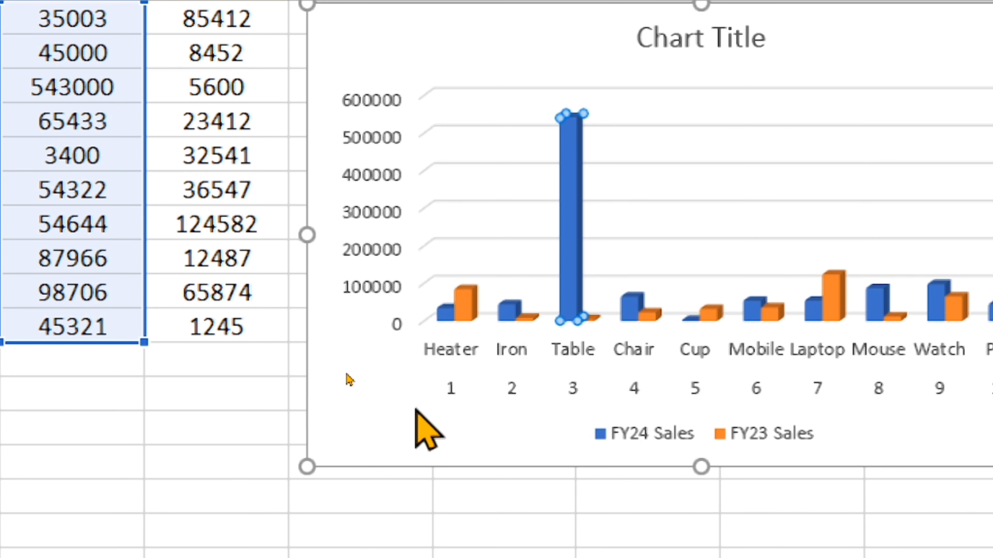
pyautogui.click(421, 398)
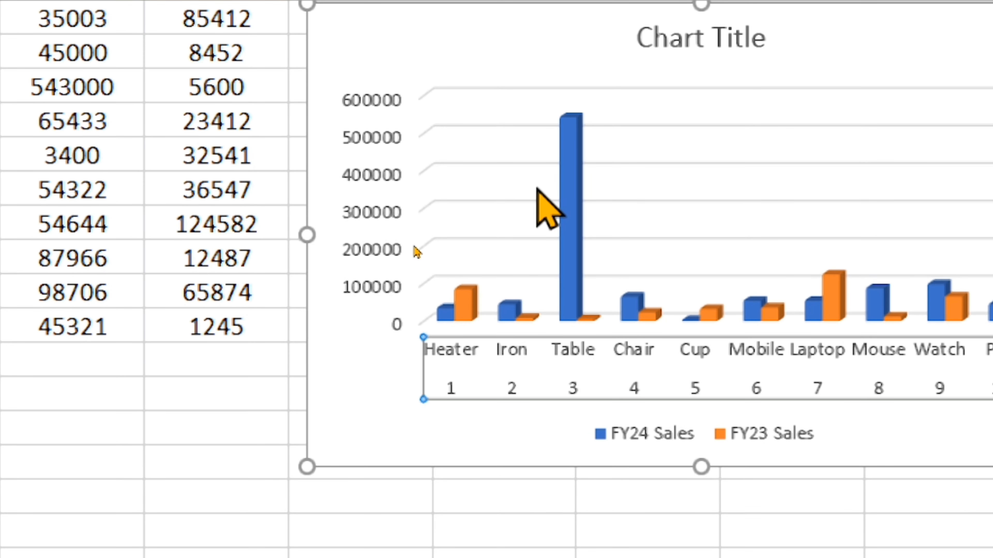
pyautogui.moveTo(571, 156)
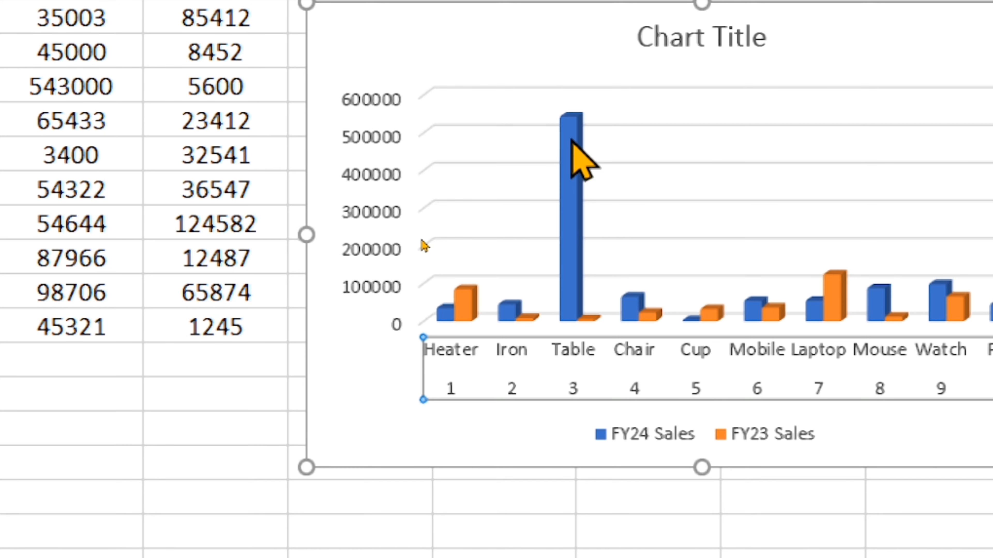
pyautogui.click(564, 88)
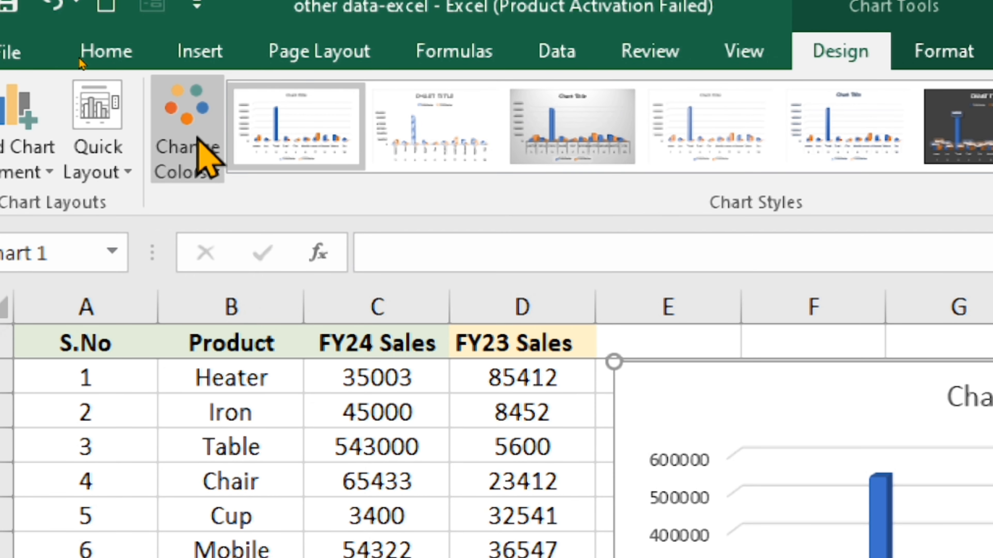
# Step: Recolour the chart with the third Colorful palette (orange, yellow, green) and apply the dark-background chart style with data labels
pyautogui.click(198, 141)
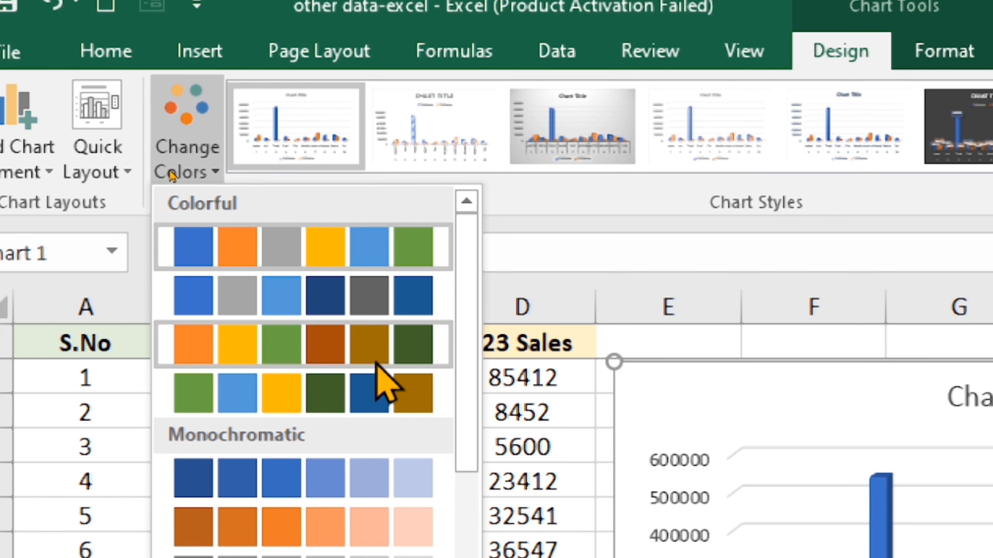
pyautogui.click(409, 354)
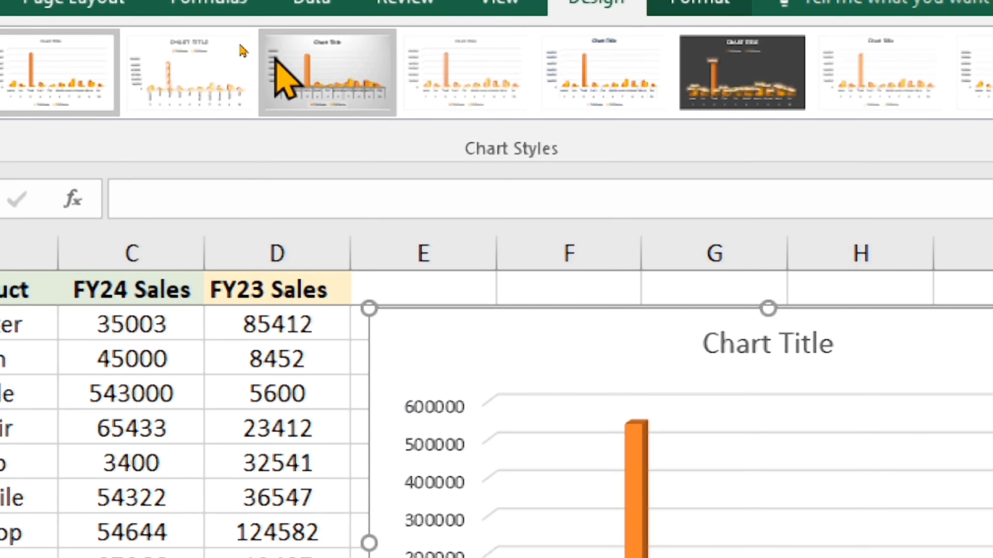
pyautogui.click(751, 58)
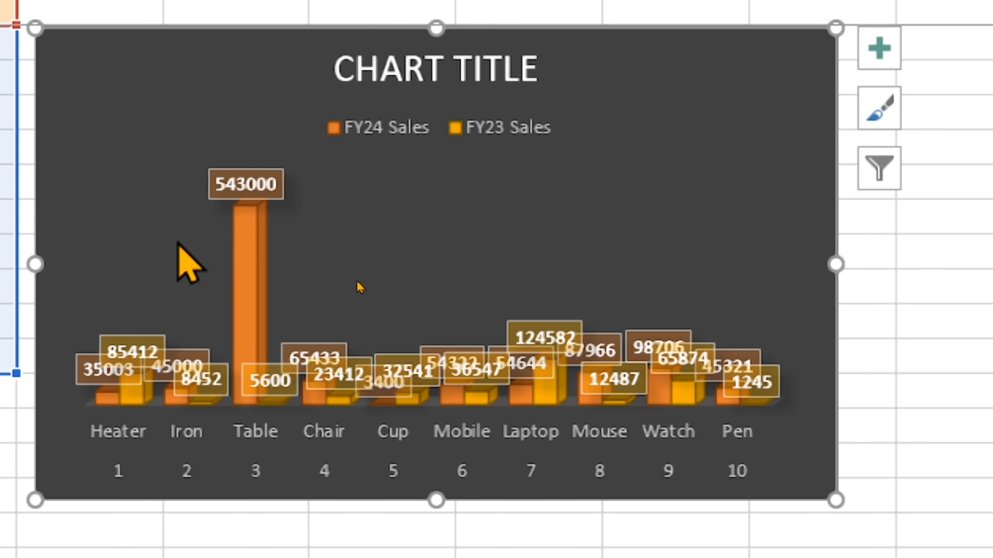
# Step: Try to move the Heater's FY23 data label upward, and browse the full set of chart styles
pyautogui.moveTo(112, 345); pyautogui.dragTo(113, 228)
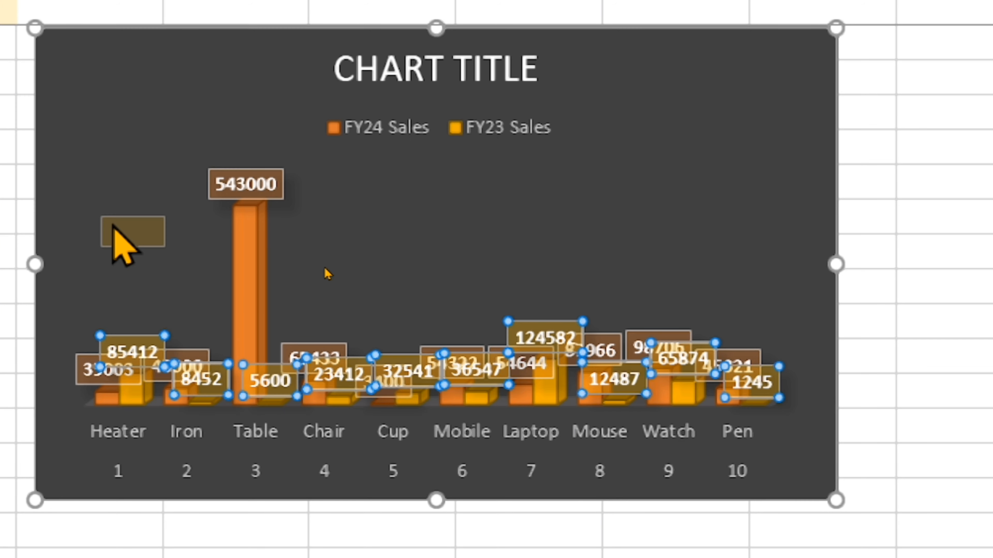
pyautogui.click(441, 250)
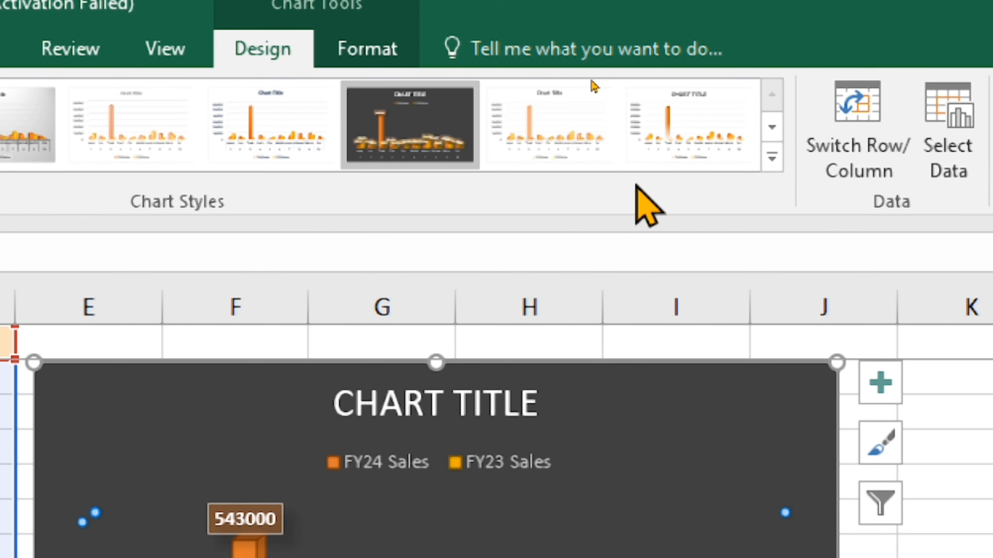
pyautogui.click(772, 157)
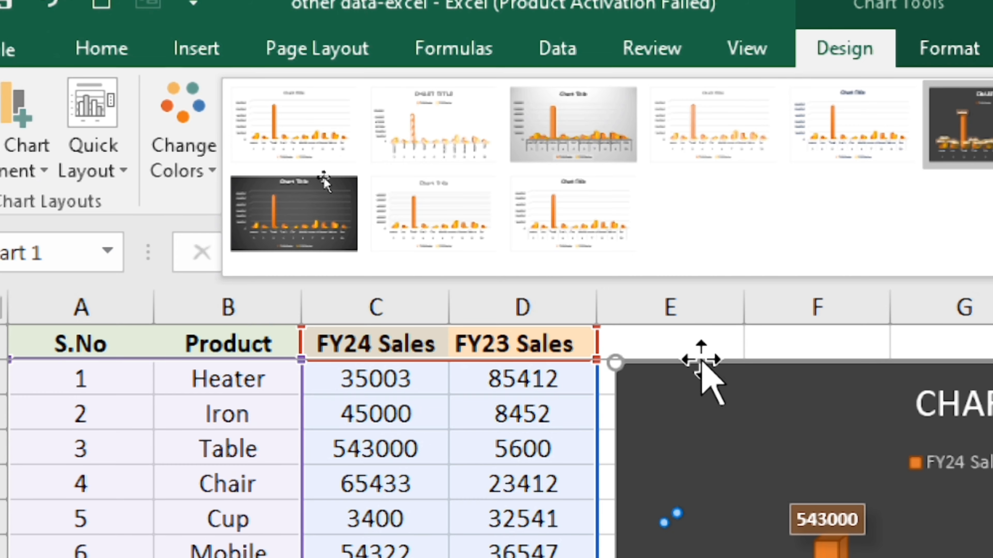
# Step: Apply the first Inner shadow preset, Inside Diagonal, to the chart walls
pyautogui.click(761, 457)
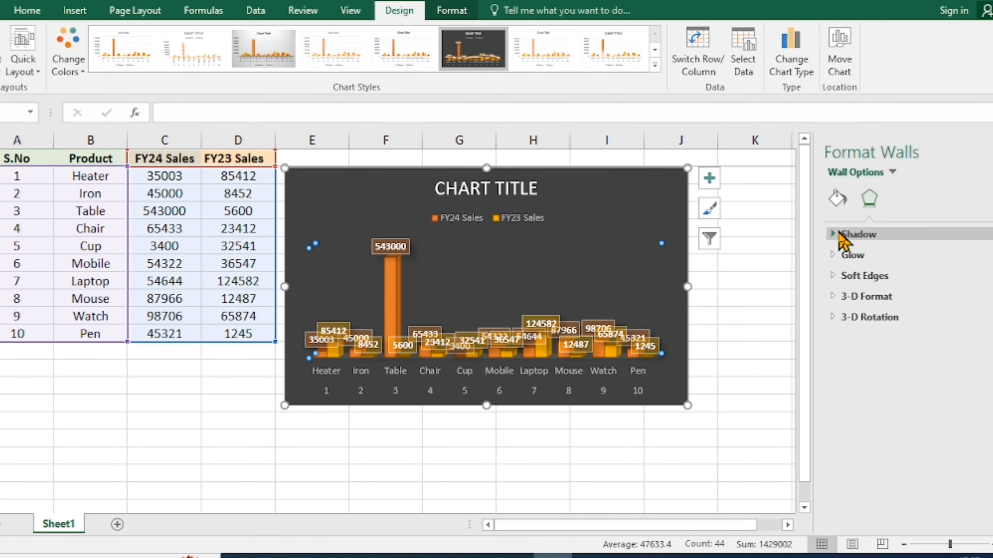
pyautogui.click(844, 245)
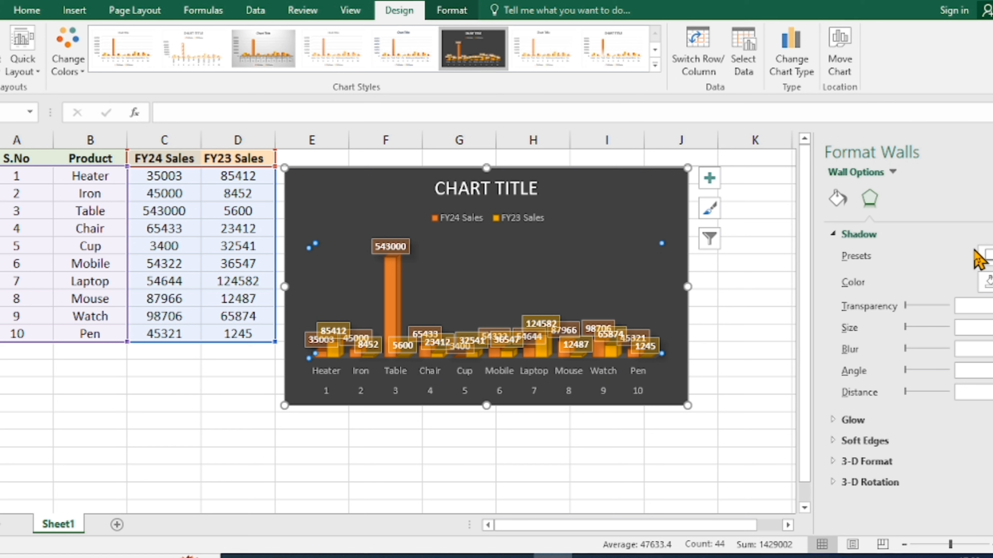
pyautogui.click(987, 256)
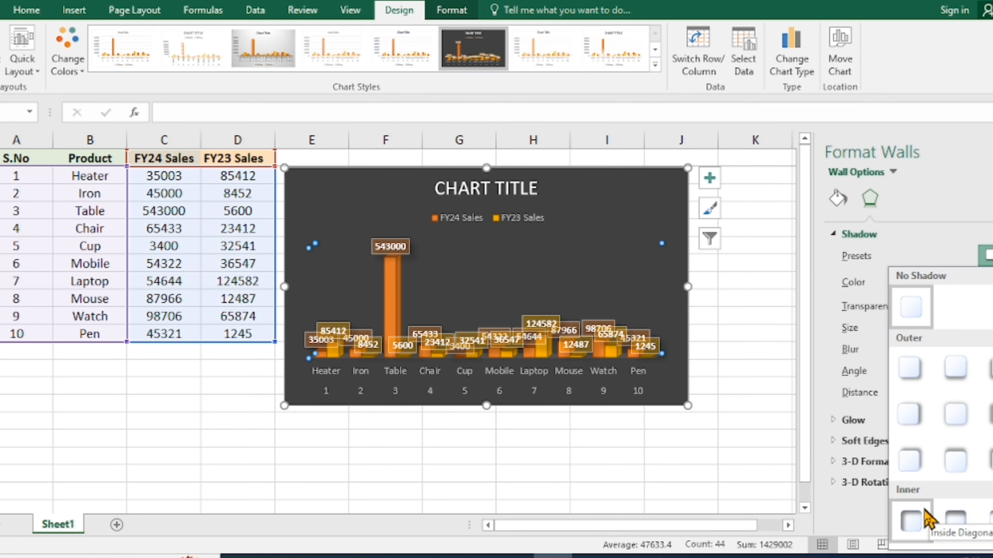
pyautogui.click(913, 522)
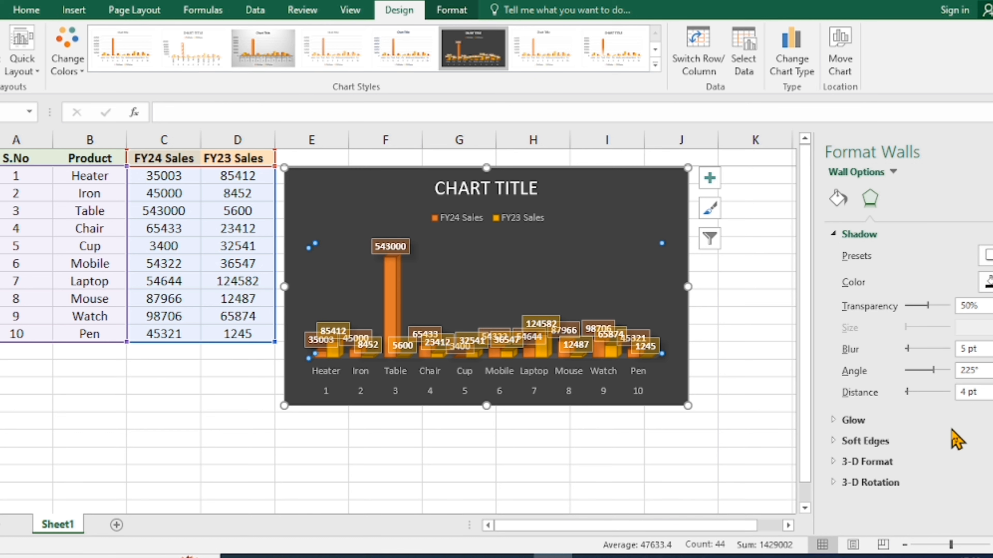
# Step: Set the chart walls' shadow transparency to 0% and give the back wall a top bevel 9 pt wide and 6 pt high
pyautogui.moveTo(929, 306); pyautogui.dragTo(887, 313)
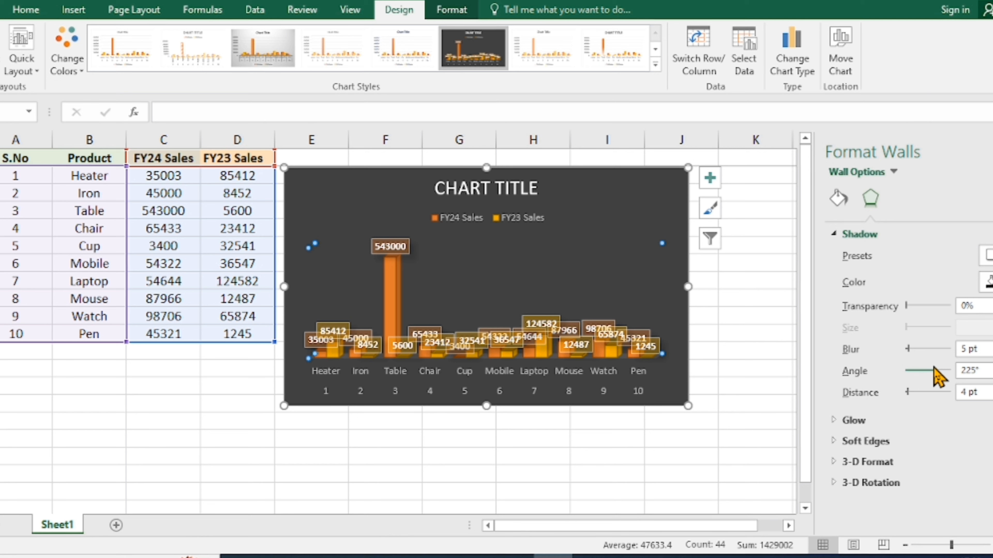
pyautogui.click(875, 462)
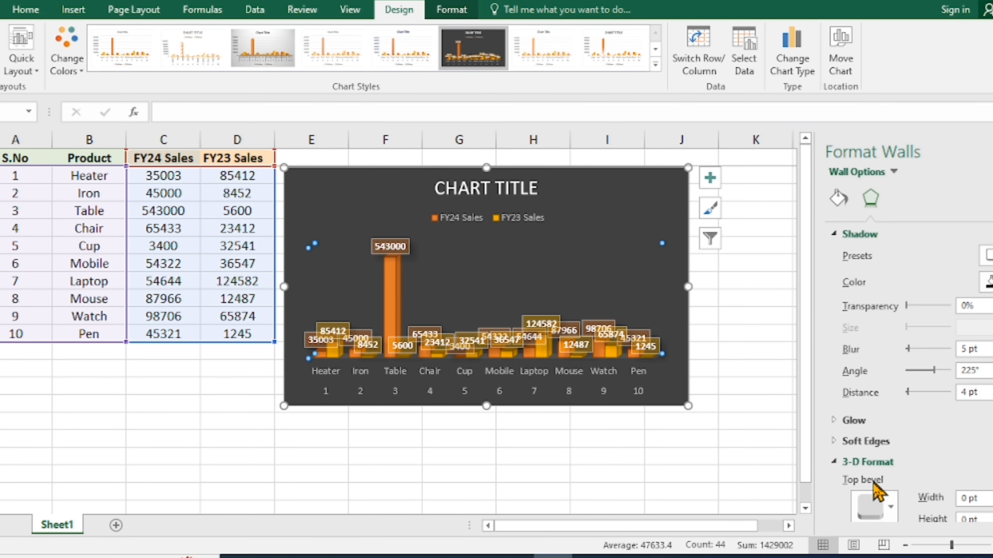
pyautogui.click(884, 505)
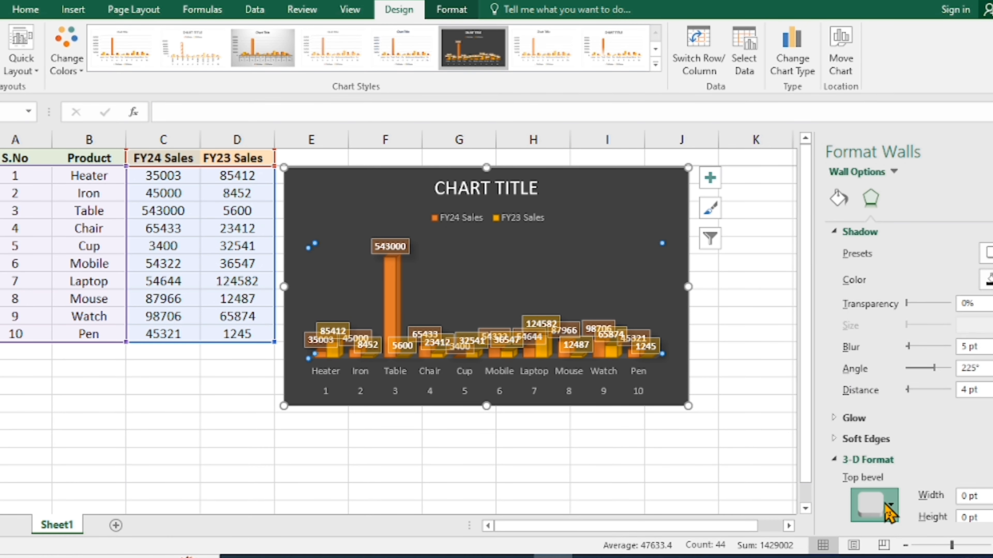
pyautogui.click(912, 466)
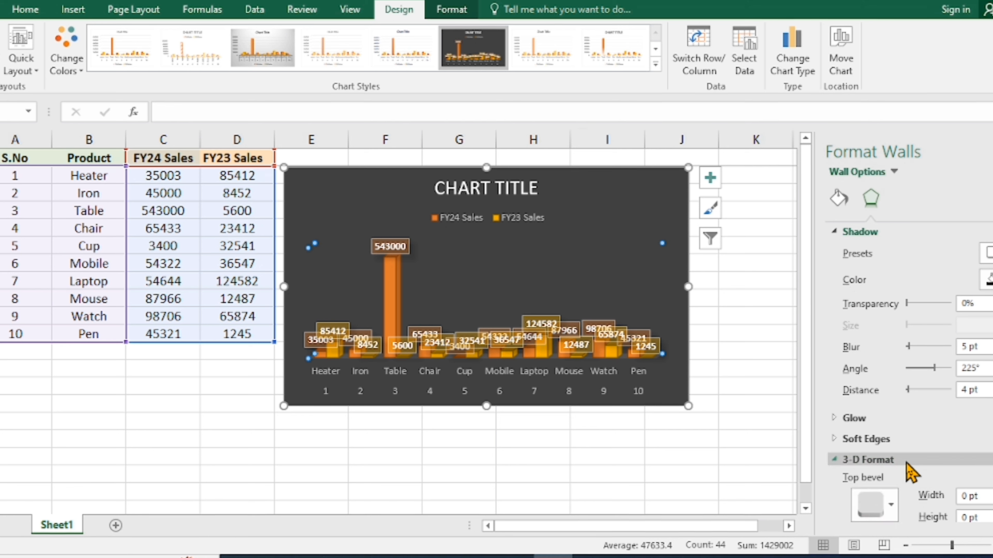
pyautogui.click(553, 250)
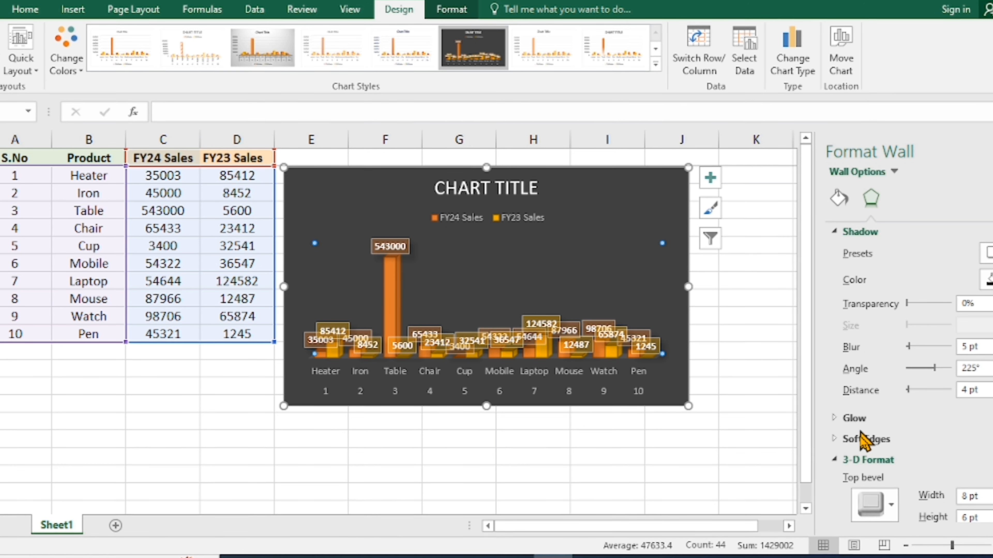
pyautogui.click(886, 505)
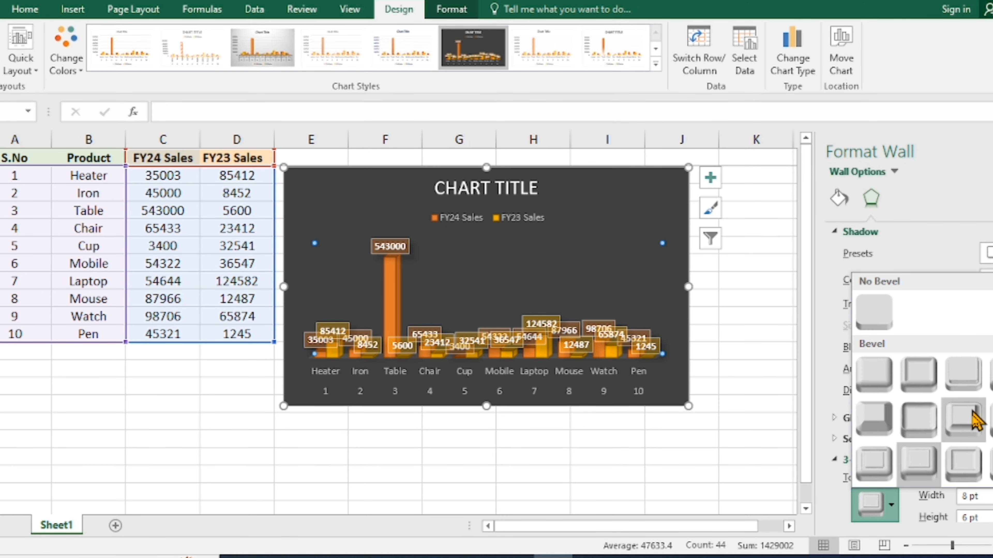
pyautogui.click(977, 461)
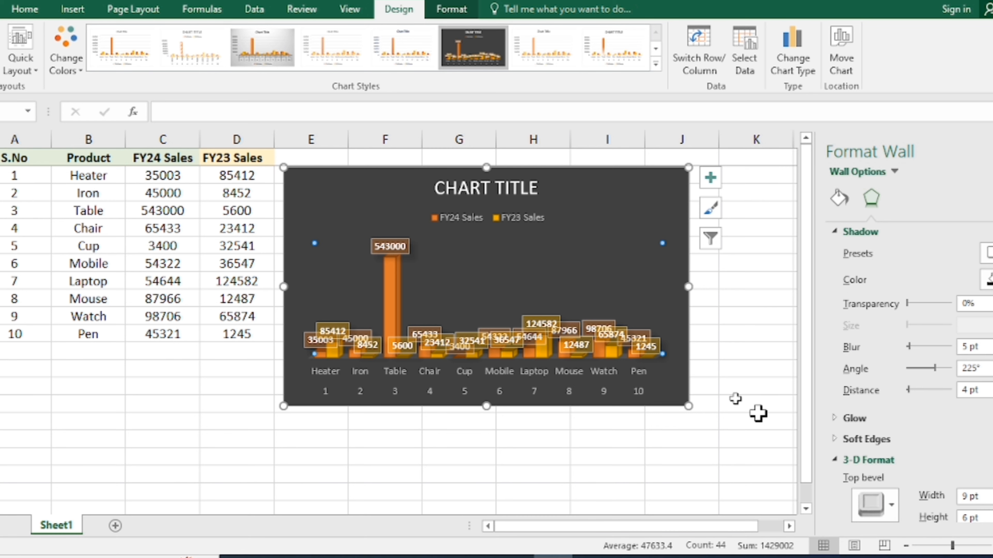
# Step: Close the wall formatting options and select the whole chart
pyautogui.click(449, 206)
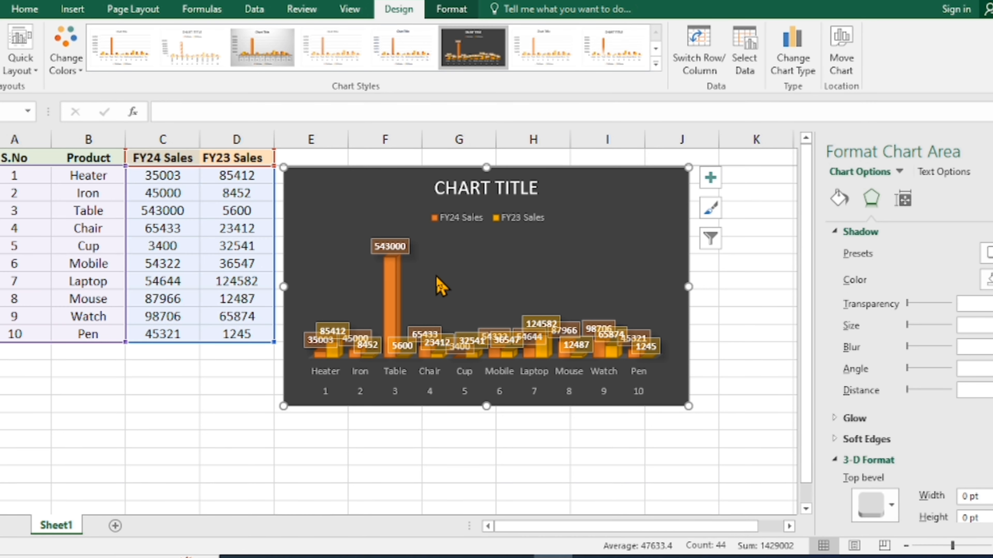
pyautogui.click(506, 255)
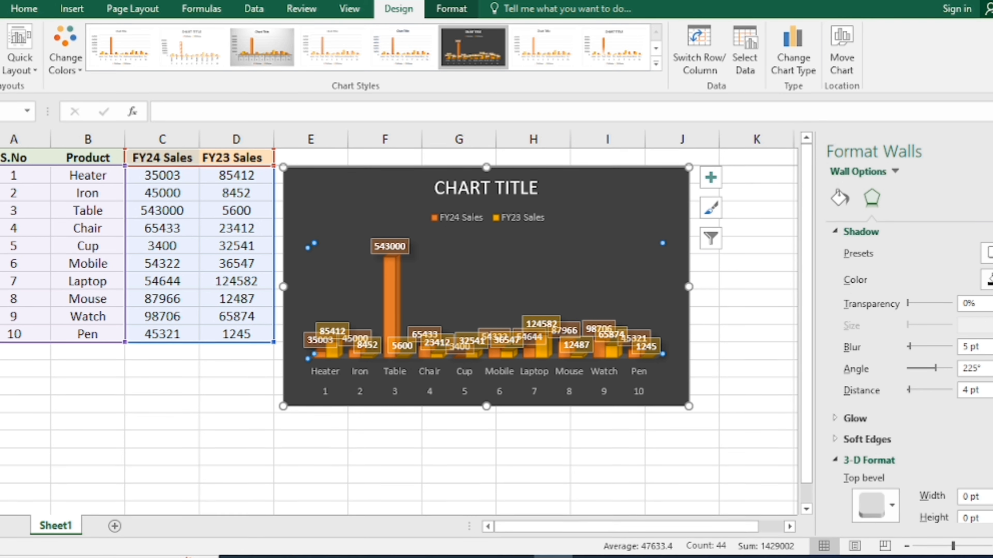
pyautogui.click(992, 151)
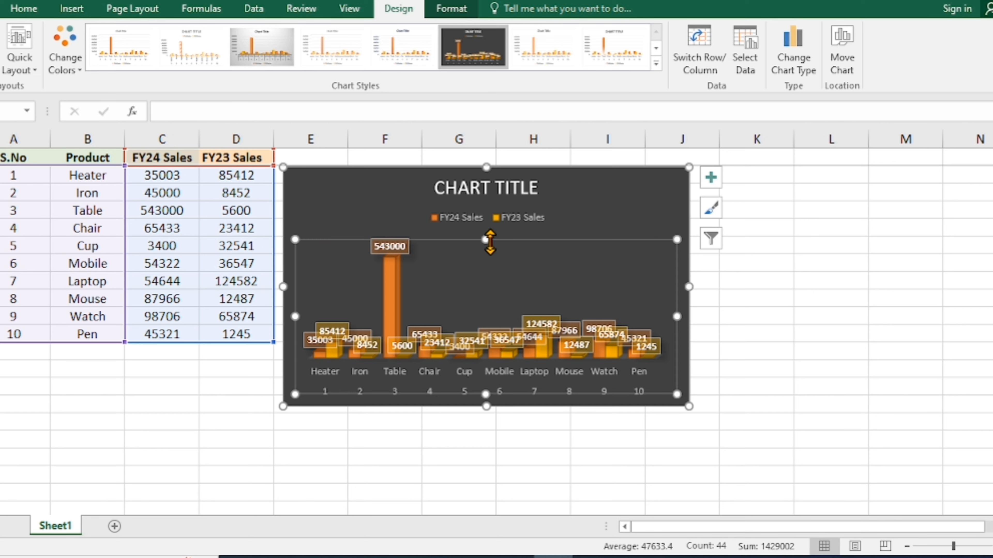
pyautogui.click(415, 211)
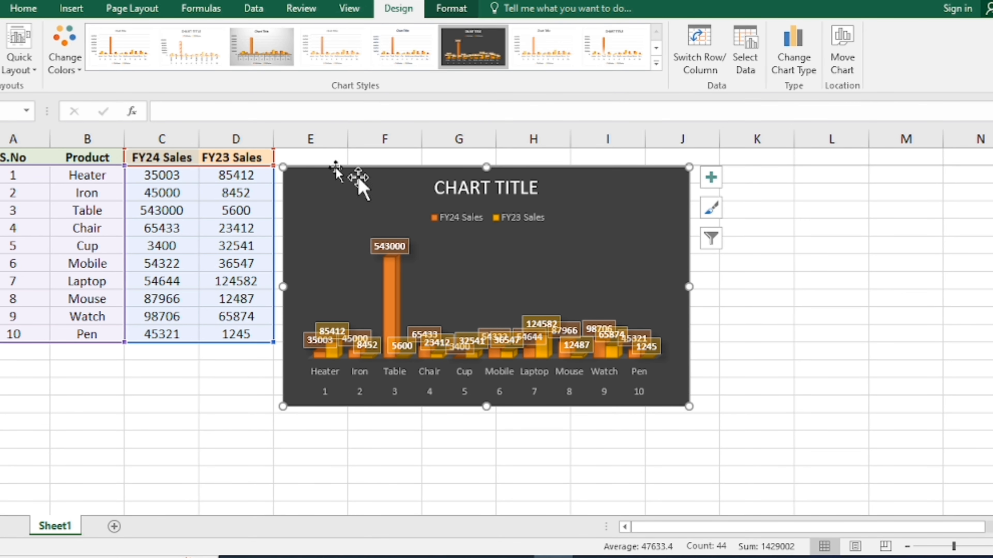
# Step: Review the column and bar chart types and the recommended charts for the sales data
pyautogui.click(67, 9)
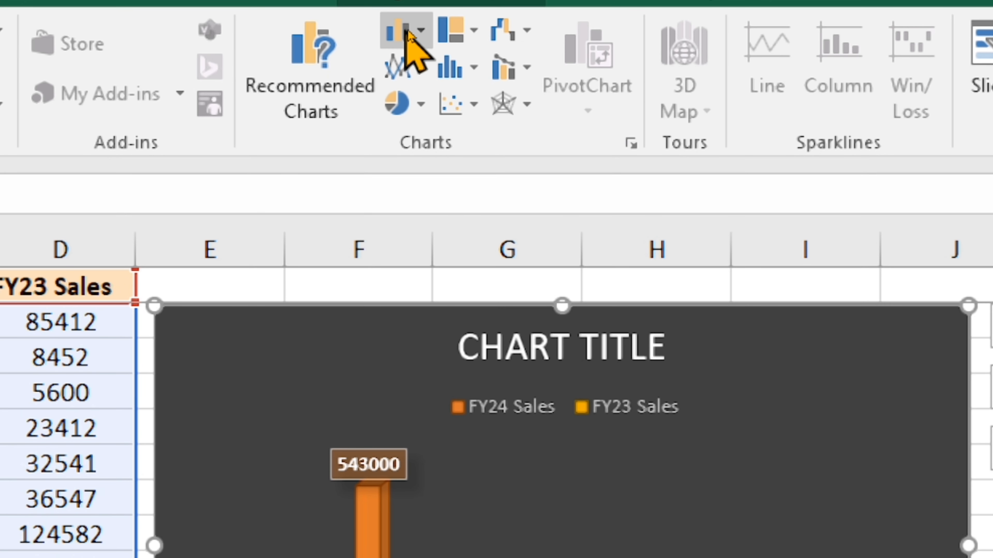
pyautogui.click(406, 31)
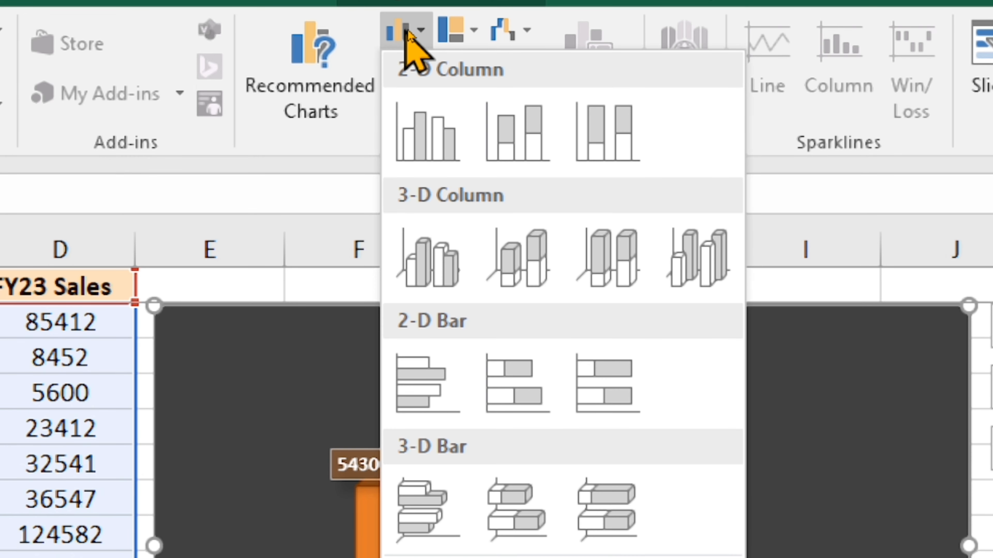
pyautogui.click(359, 111)
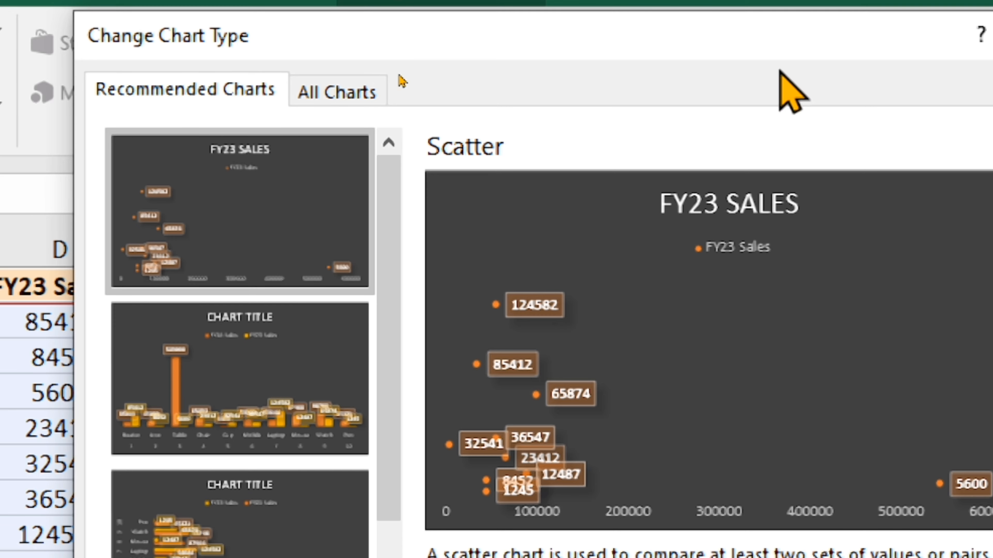
pyautogui.moveTo(246, 28); pyautogui.dragTo(1, 36)
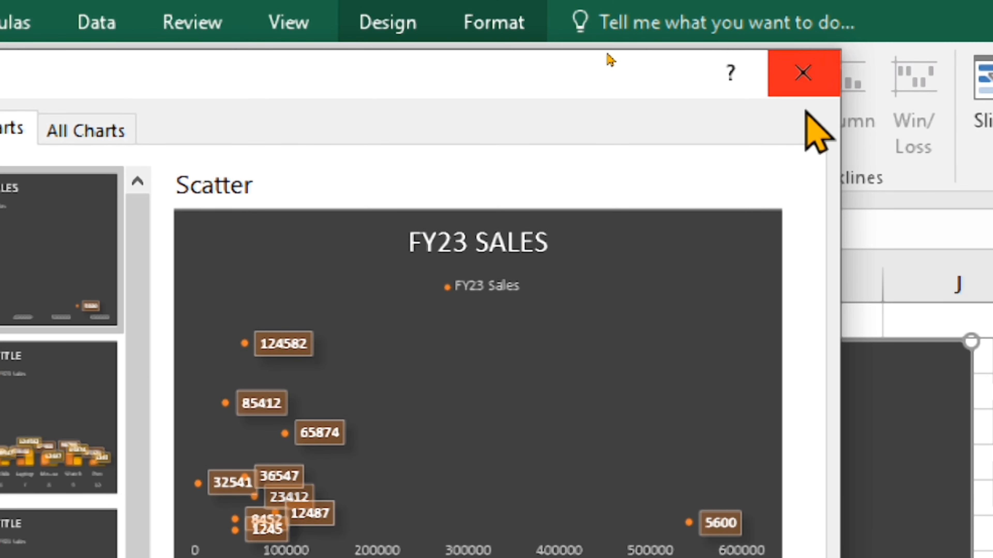
pyautogui.click(809, 84)
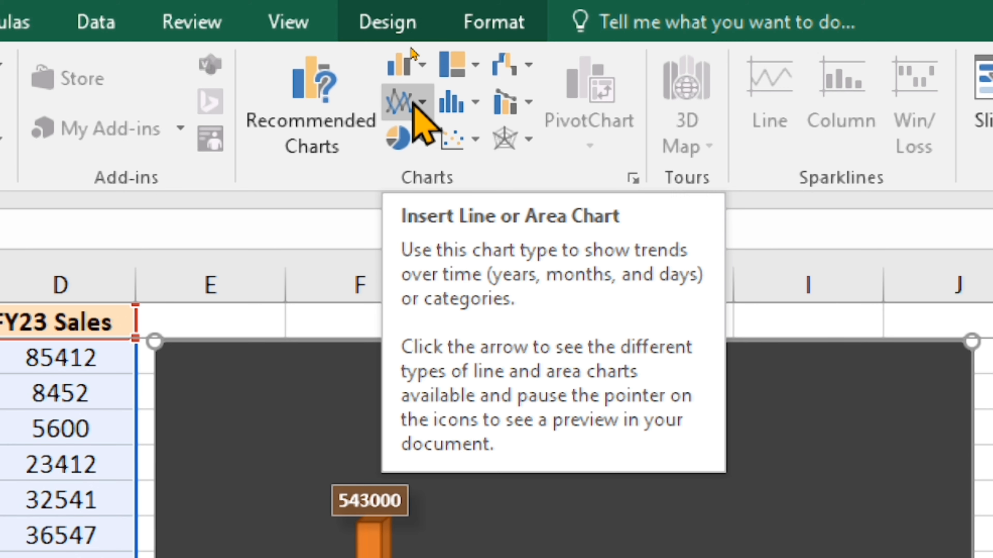
# Step: Convert the column chart to Line with Markers and apply the dark-background Style 6
pyautogui.click(414, 105)
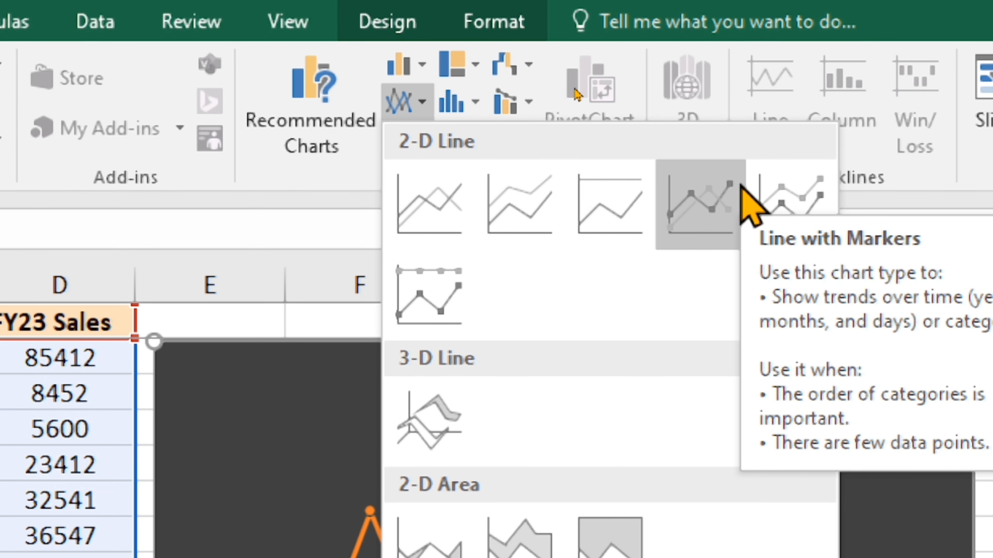
pyautogui.click(688, 197)
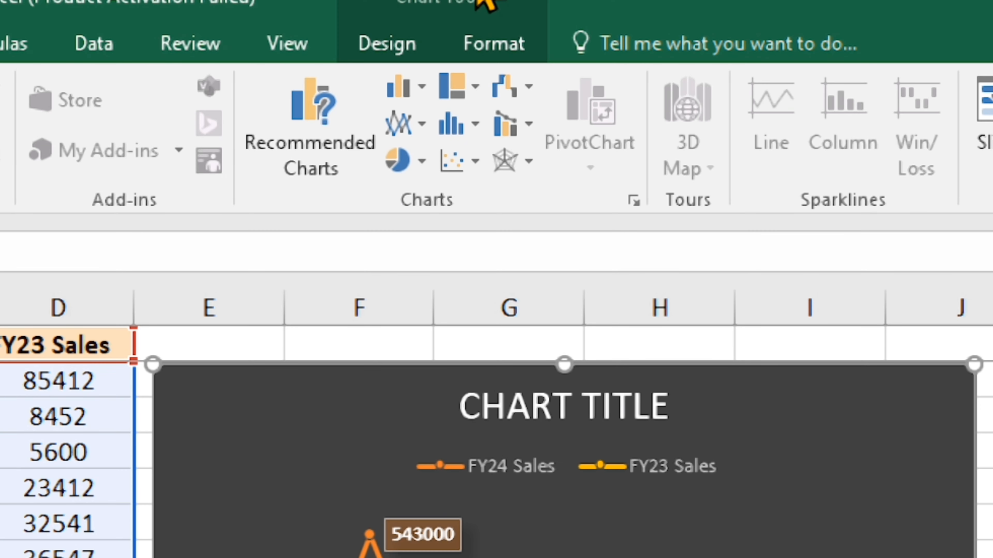
pyautogui.click(389, 43)
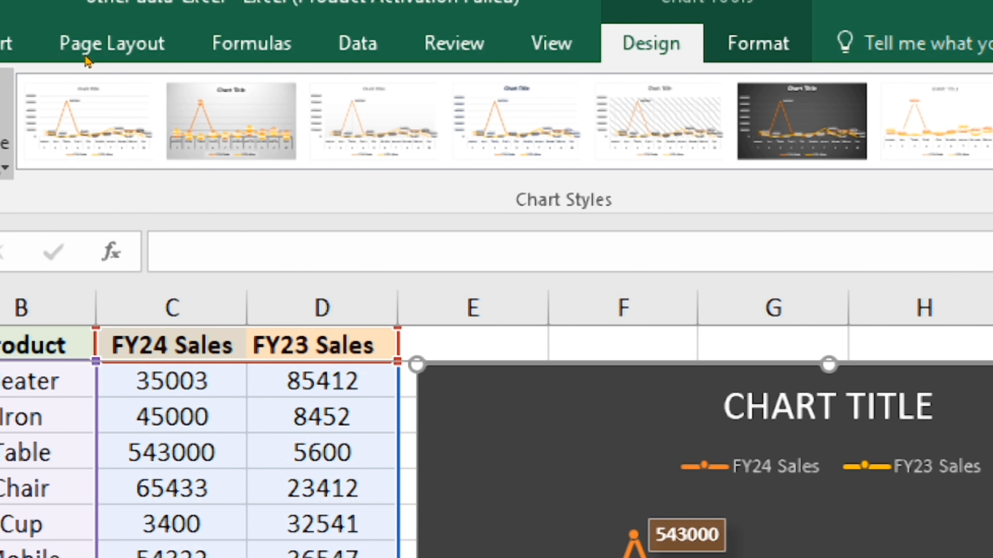
pyautogui.click(216, 109)
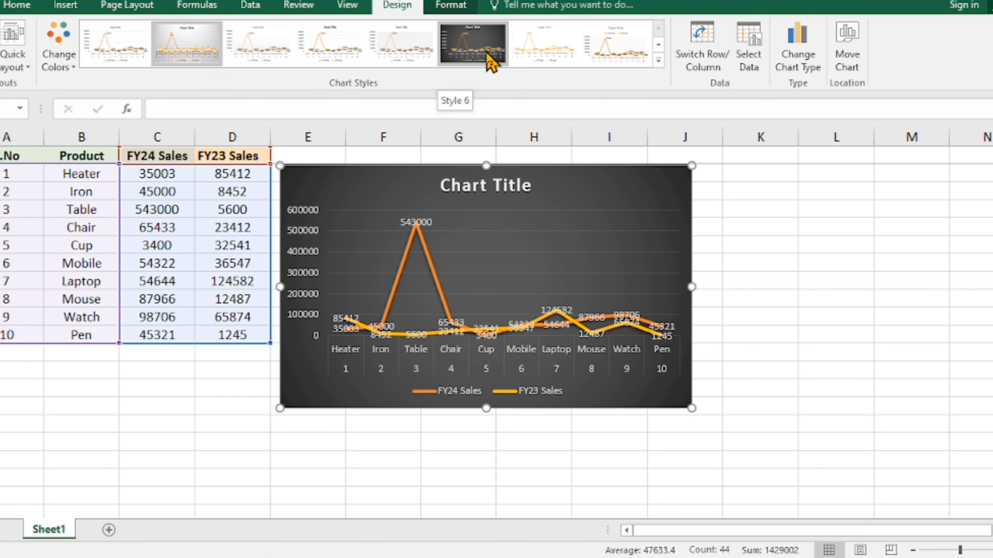
pyautogui.click(490, 63)
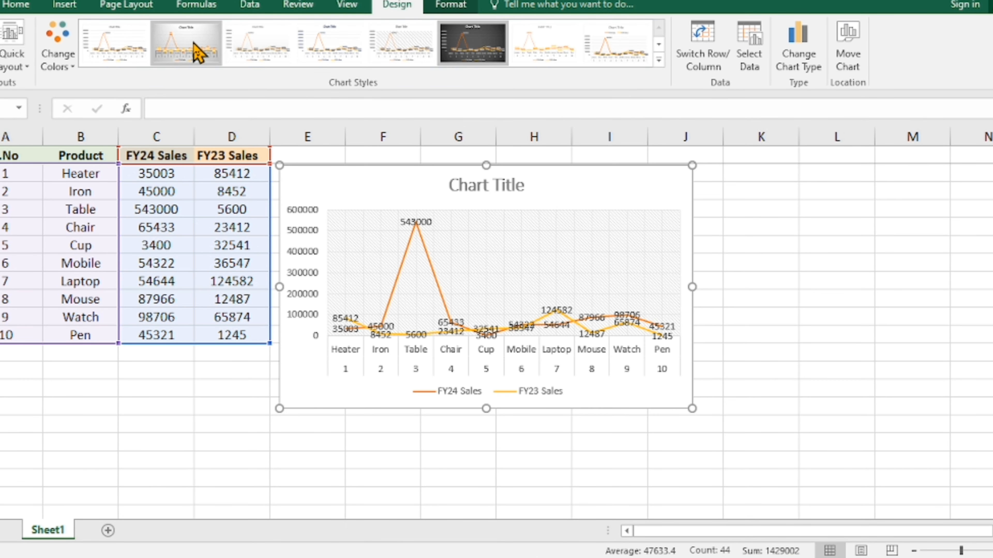
# Step: Try the line chart as a 3-D pie, and settle on the 2-D Pie of Pie chart type
pyautogui.click(65, 7)
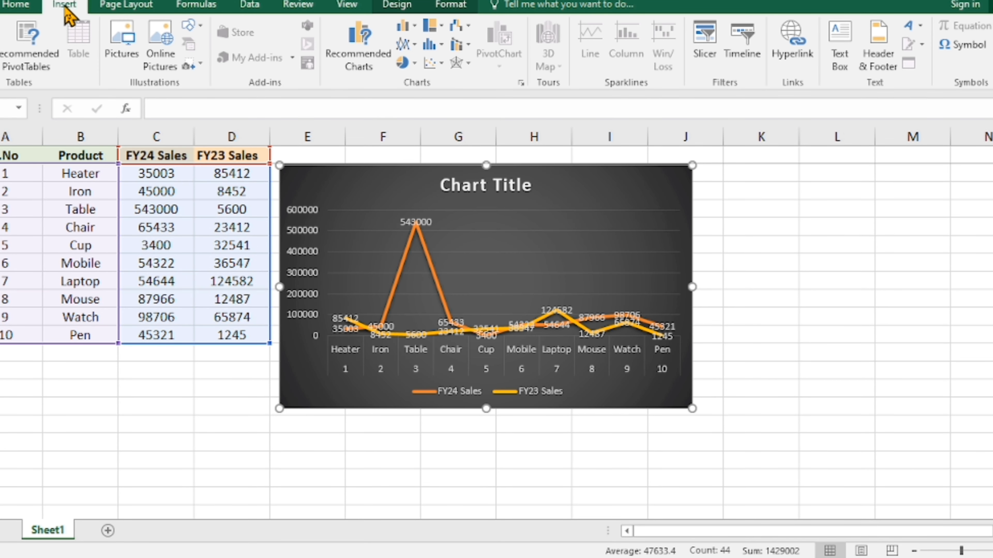
pyautogui.click(413, 63)
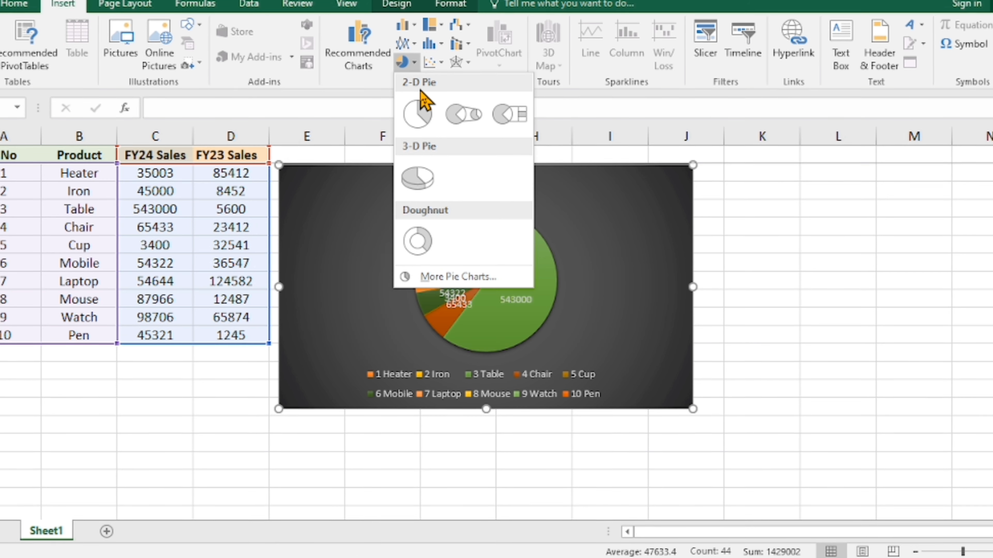
pyautogui.click(413, 172)
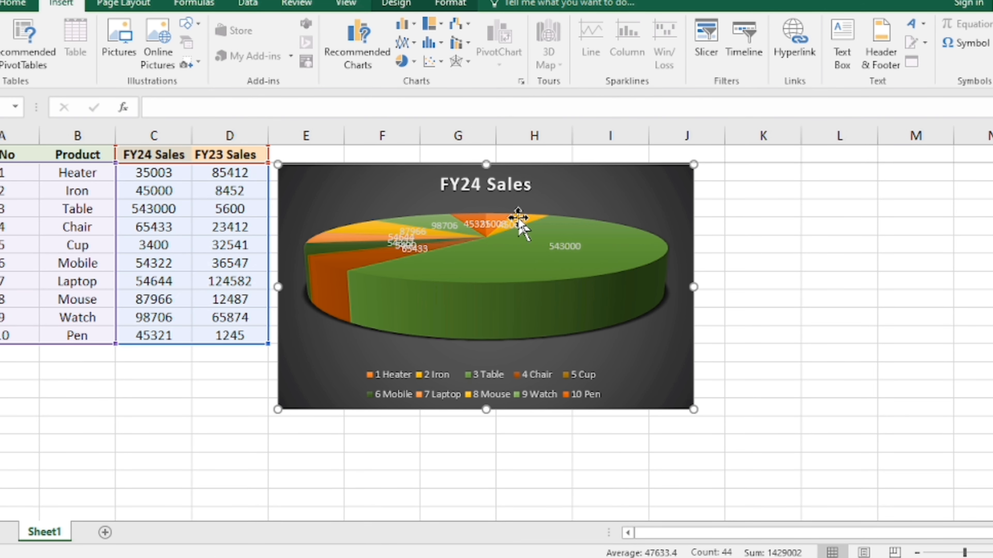
pyautogui.moveTo(481, 254)
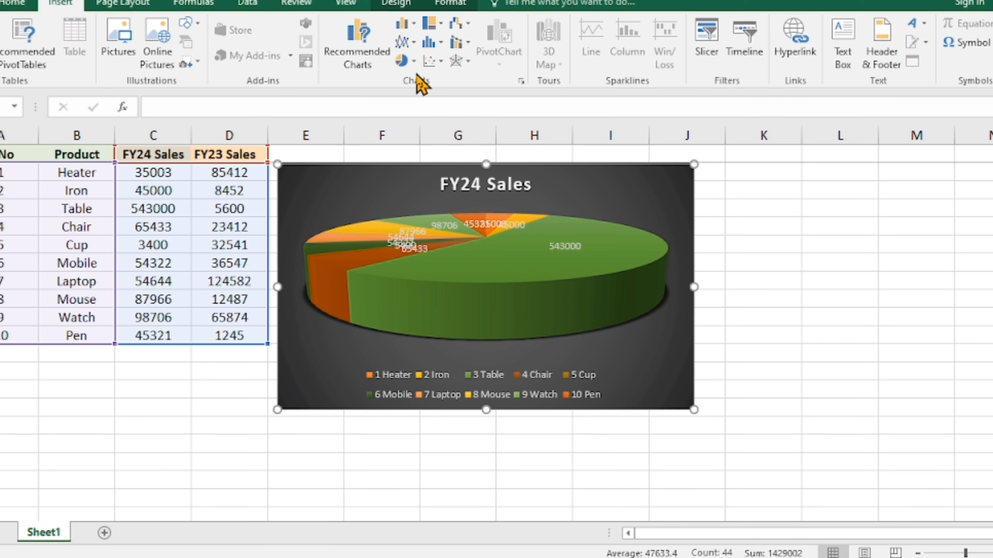
pyautogui.click(406, 61)
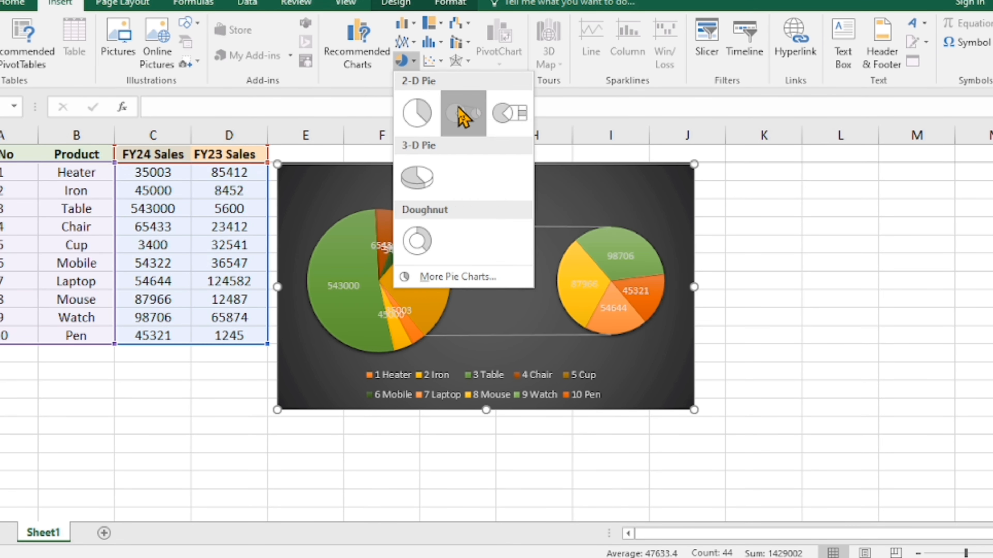
pyautogui.click(462, 116)
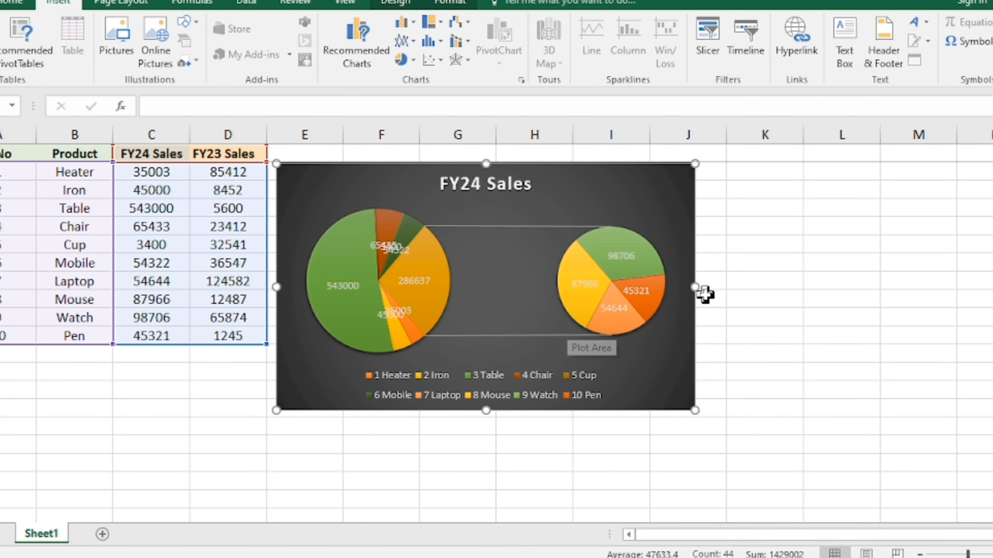
# Step: Insert a separate basic 2-D pie chart from the Product and FY24 Sales columns, headers included
pyautogui.click(765, 243)
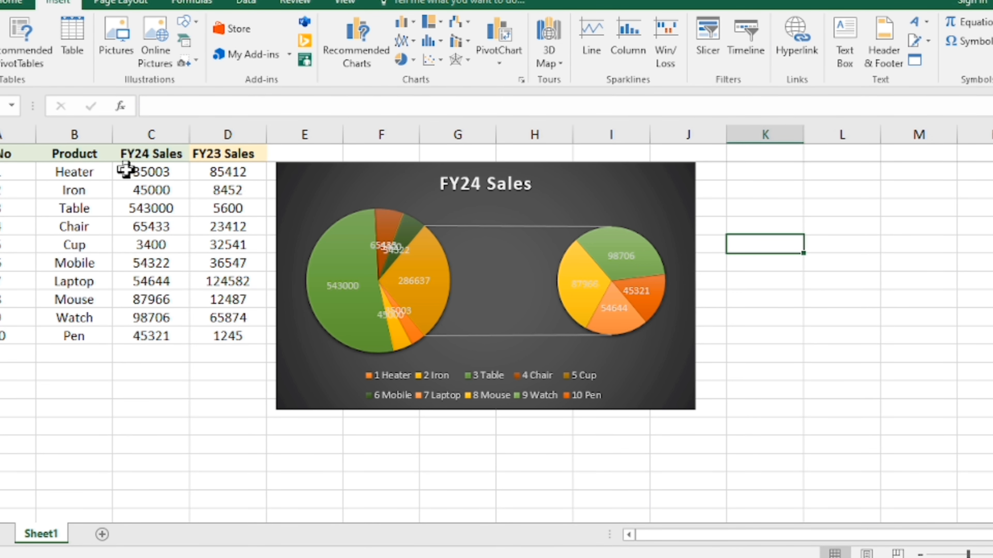
pyautogui.click(69, 154)
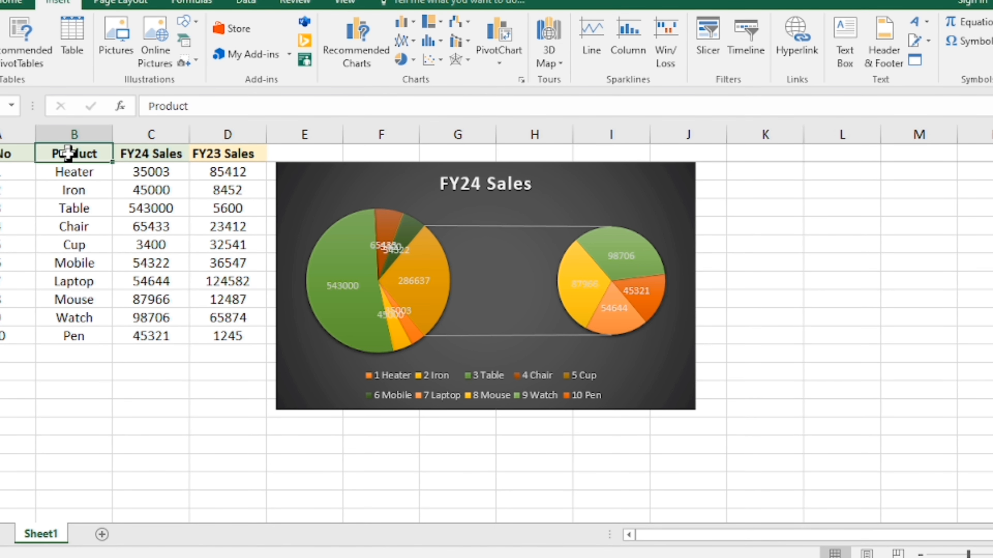
pyautogui.keyDown('shift'); pyautogui.click(174, 145); pyautogui.keyUp('shift')
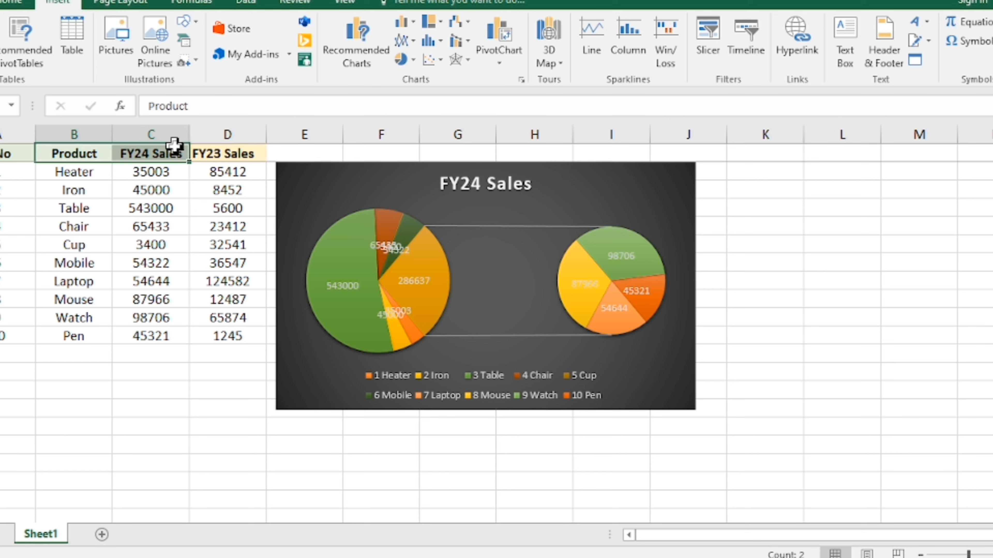
pyautogui.hotkey('ctrl', 'shift', 'Down')
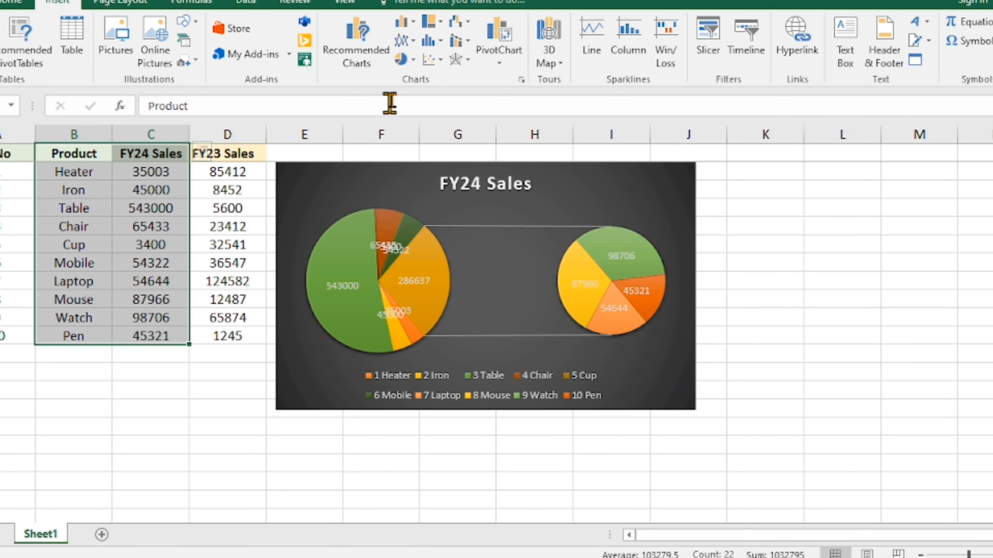
pyautogui.click(411, 59)
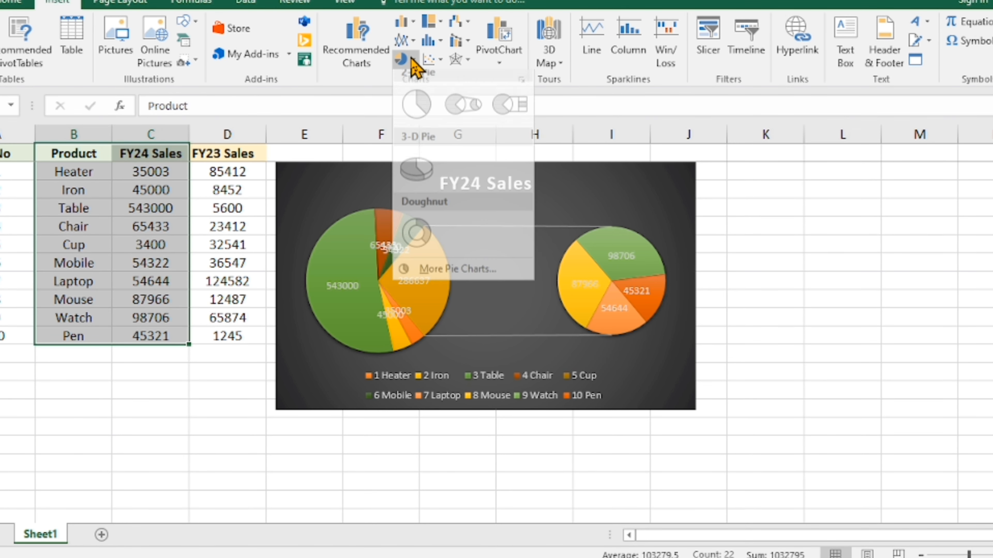
pyautogui.click(411, 108)
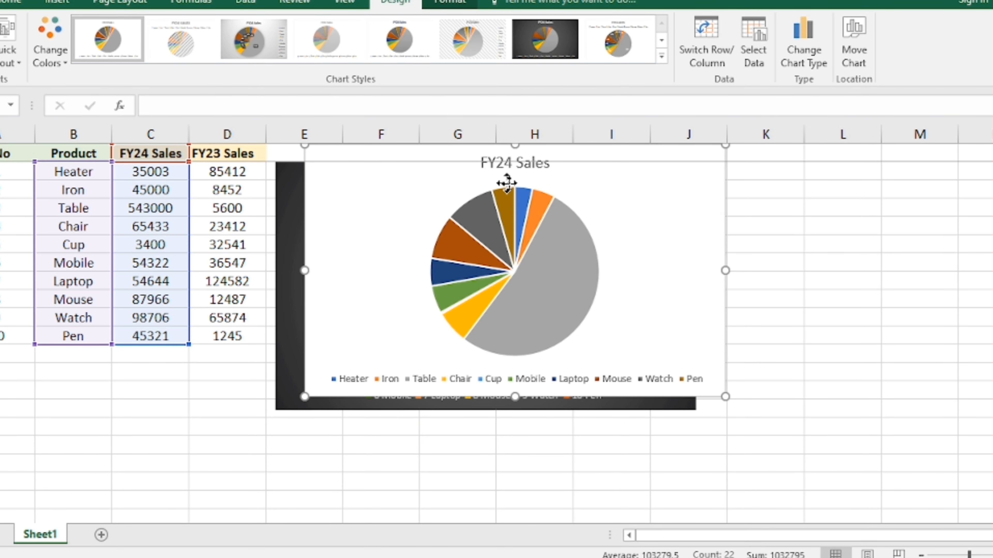
# Step: Move the new pie chart to the right so it starts around column J, and apply the dark-background chart style
pyautogui.moveTo(506, 189); pyautogui.dragTo(851, 185)
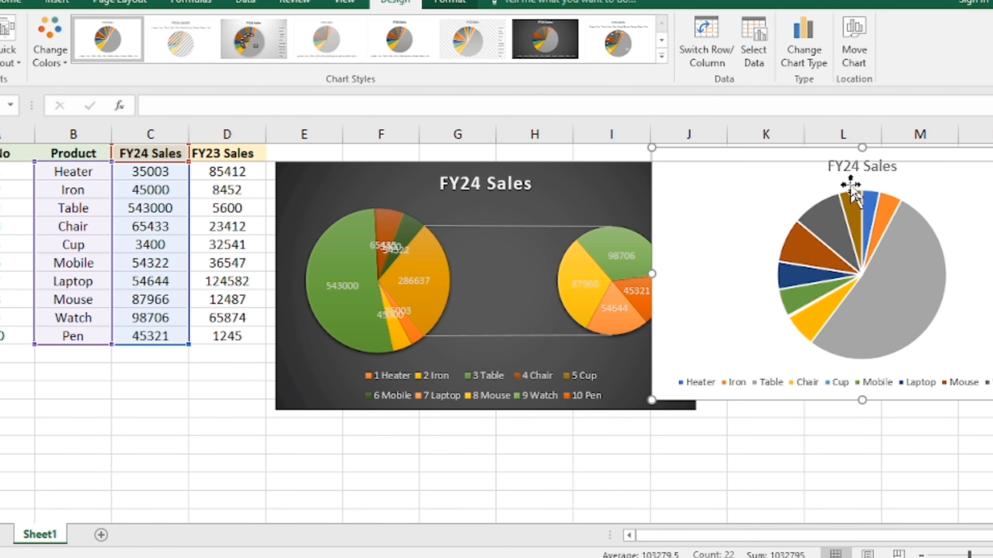
pyautogui.click(535, 39)
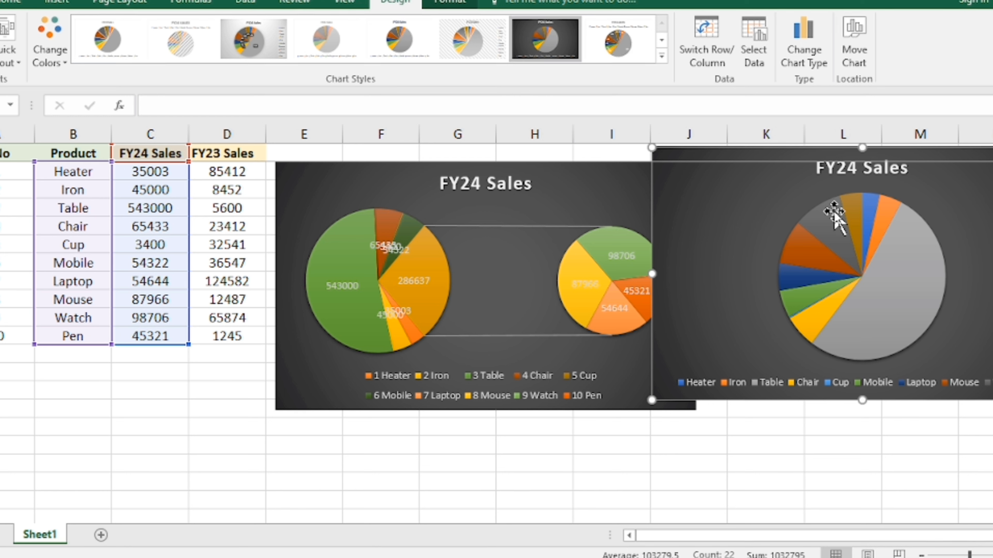
pyautogui.click(844, 213)
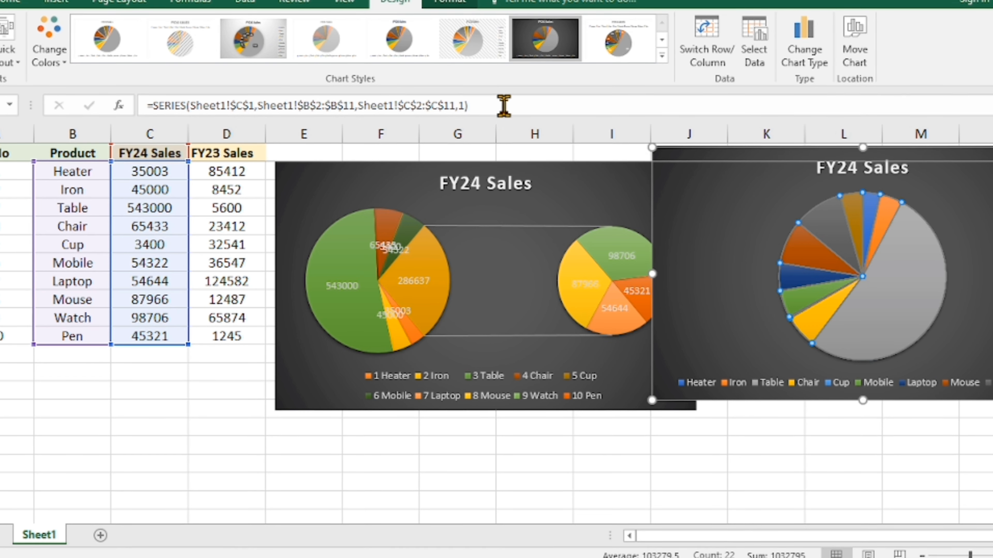
pyautogui.click(503, 105)
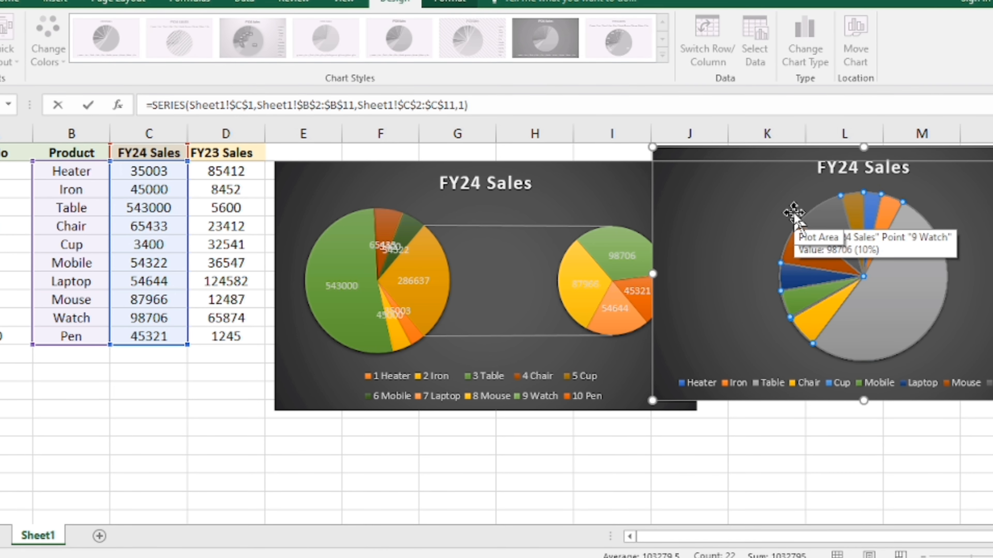
pyautogui.click(591, 459)
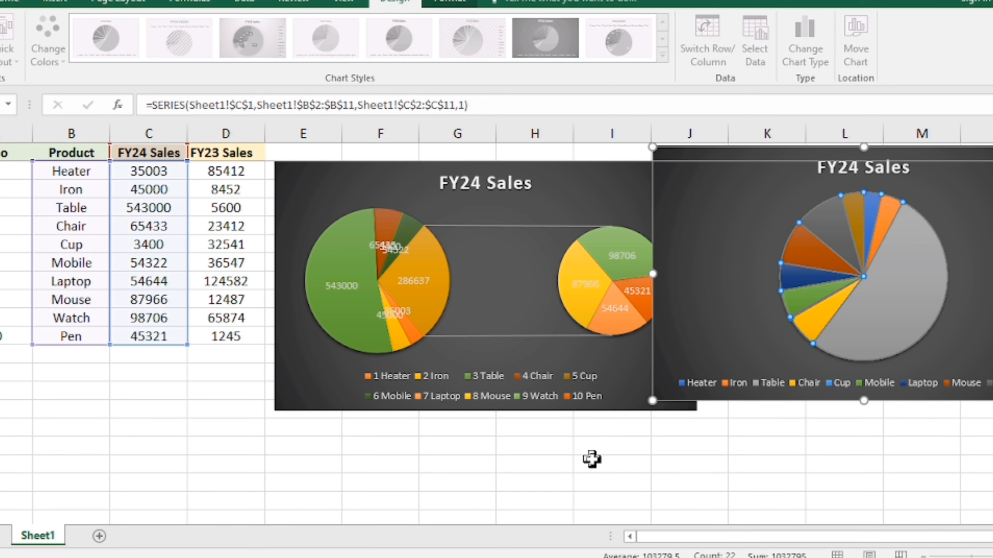
pyautogui.hotkey('ctrl', 'z')
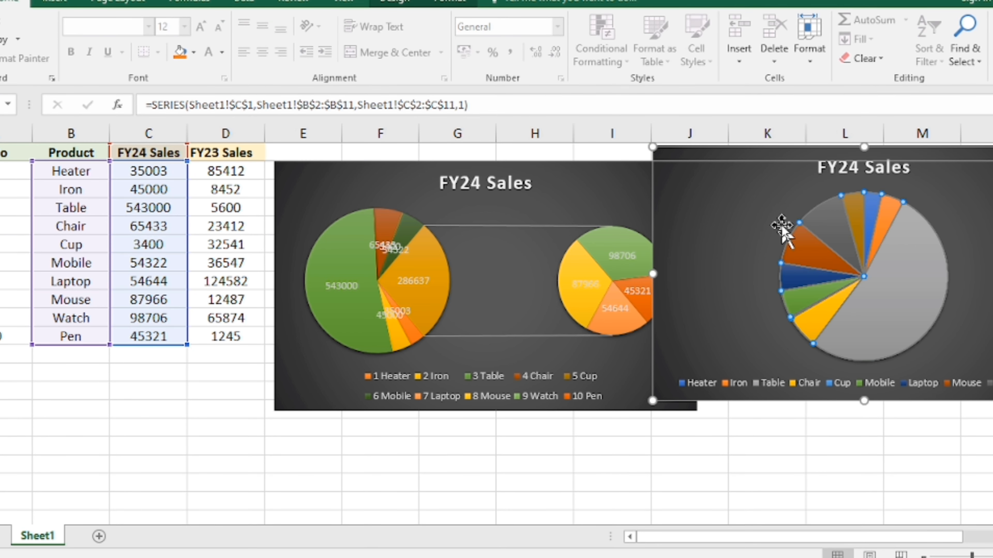
# Step: Delete the second FY24 Sales pie chart, the one starting around column J, including its title
pyautogui.click(808, 174)
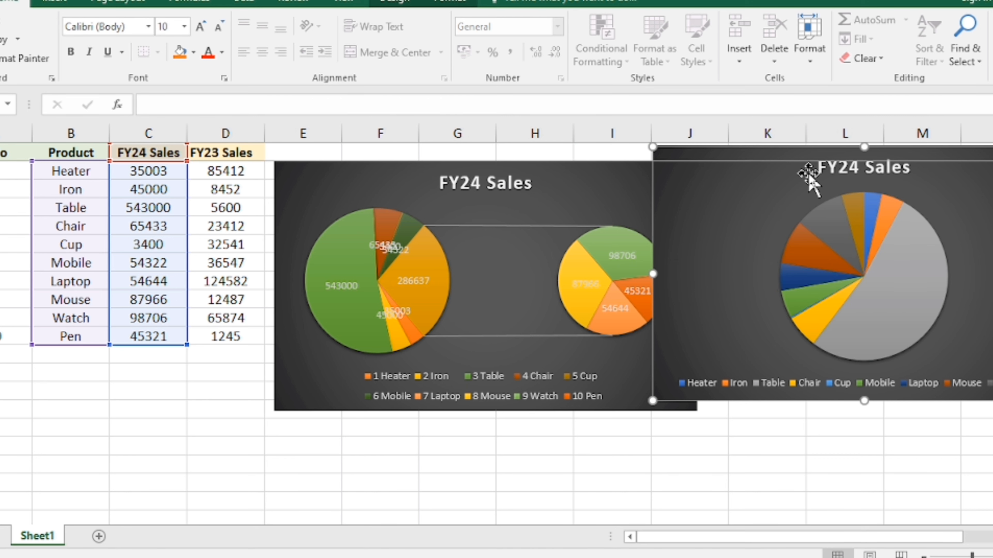
pyautogui.rightClick(819, 168)
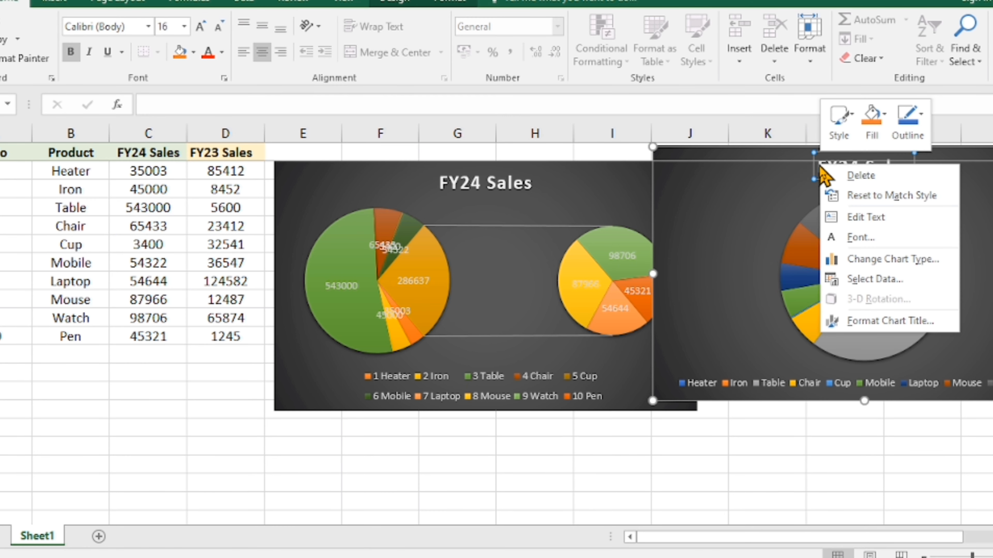
pyautogui.click(860, 175)
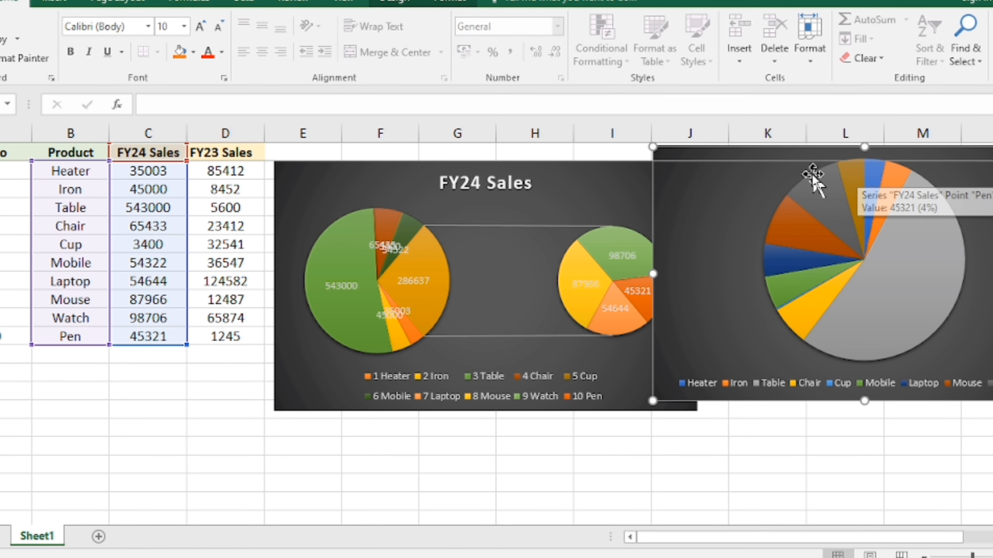
pyautogui.click(793, 162)
pyautogui.rightClick(796, 167)
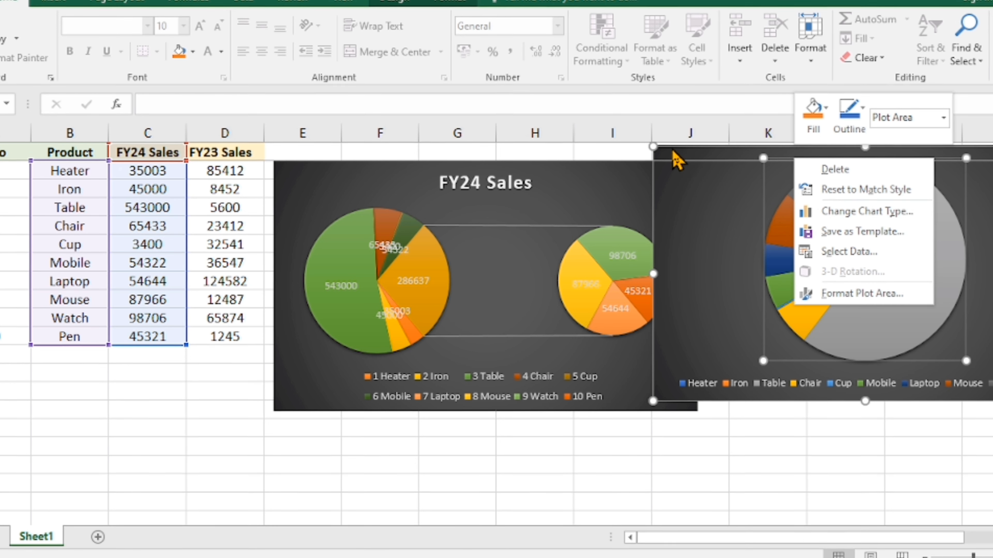
pyautogui.click(849, 171)
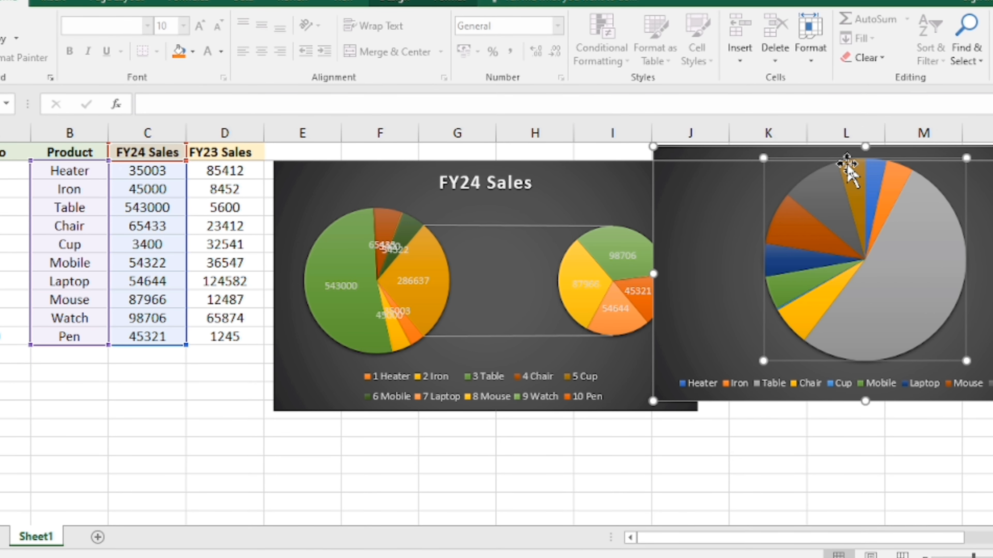
pyautogui.rightClick(748, 157)
pyautogui.click(778, 161)
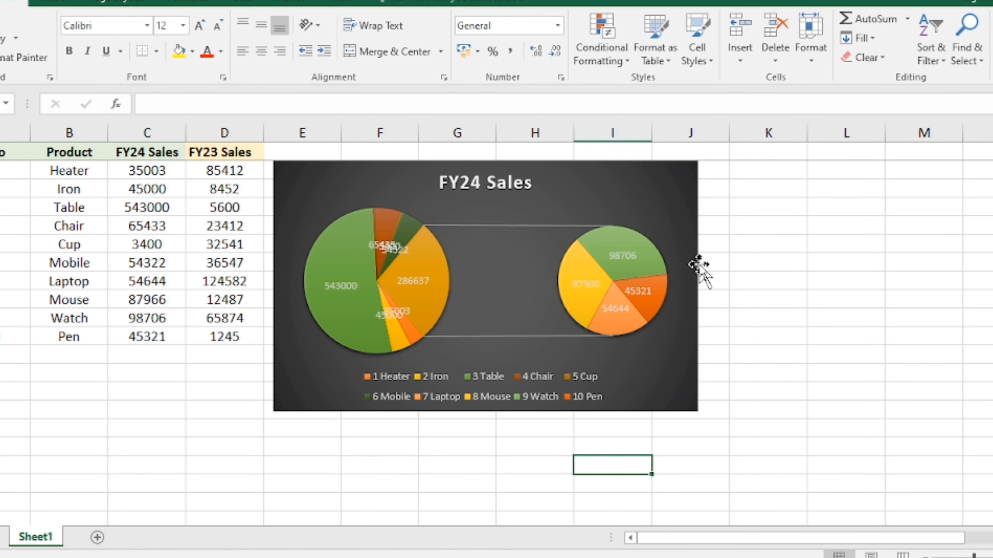
# Step: Select the remaining pie of pie chart and convert it to a Sunburst chart
pyautogui.click(353, 175)
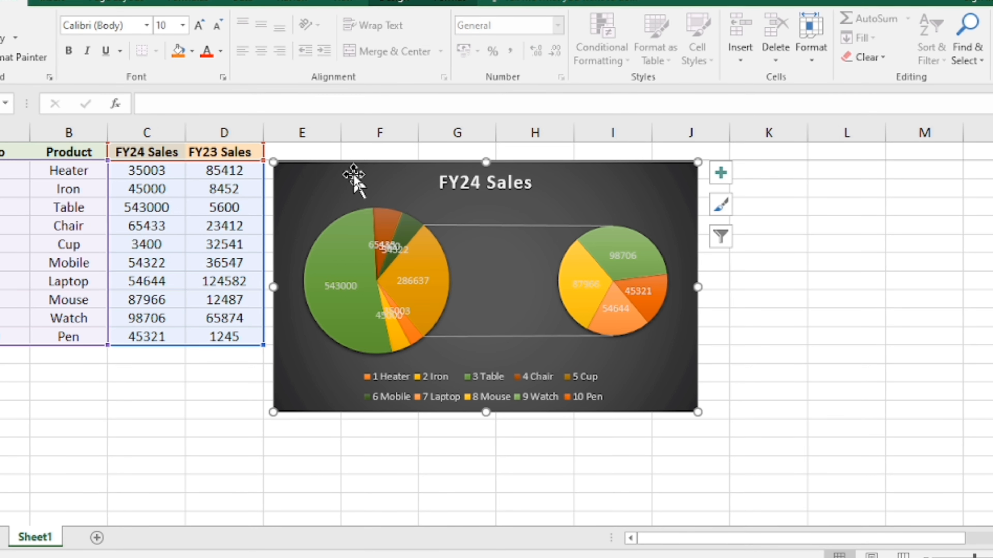
pyautogui.click(60, 10)
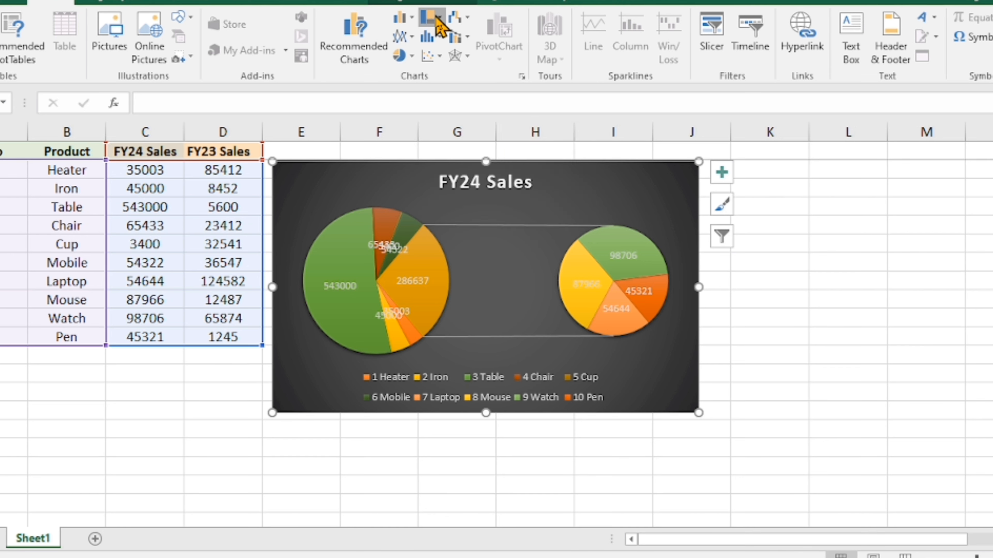
pyautogui.click(439, 19)
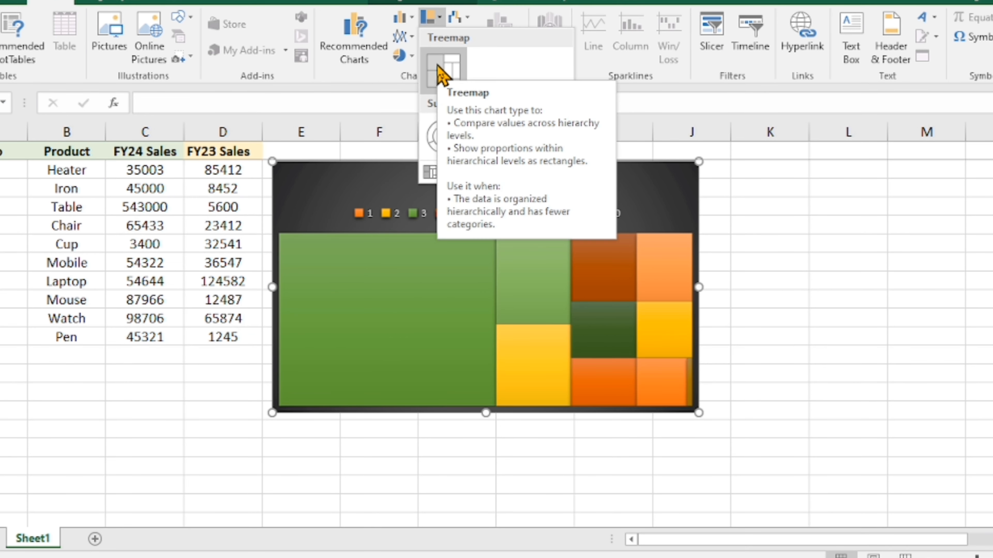
pyautogui.click(433, 135)
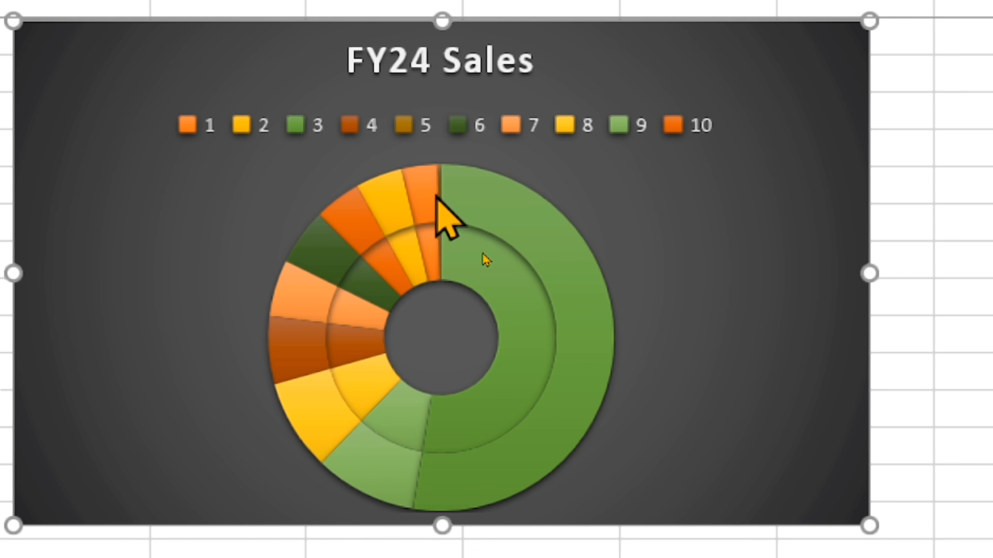
pyautogui.click(549, 297)
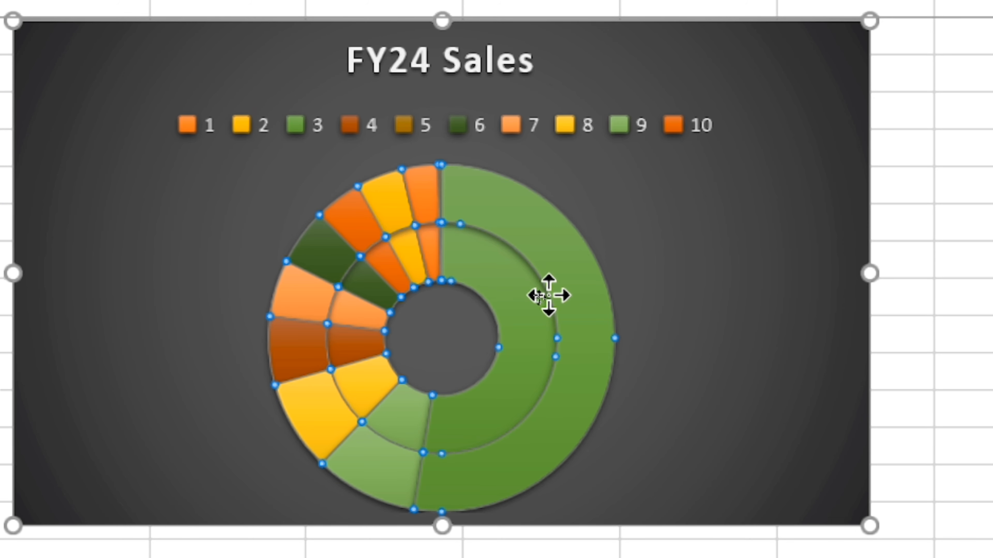
pyautogui.rightClick(549, 297)
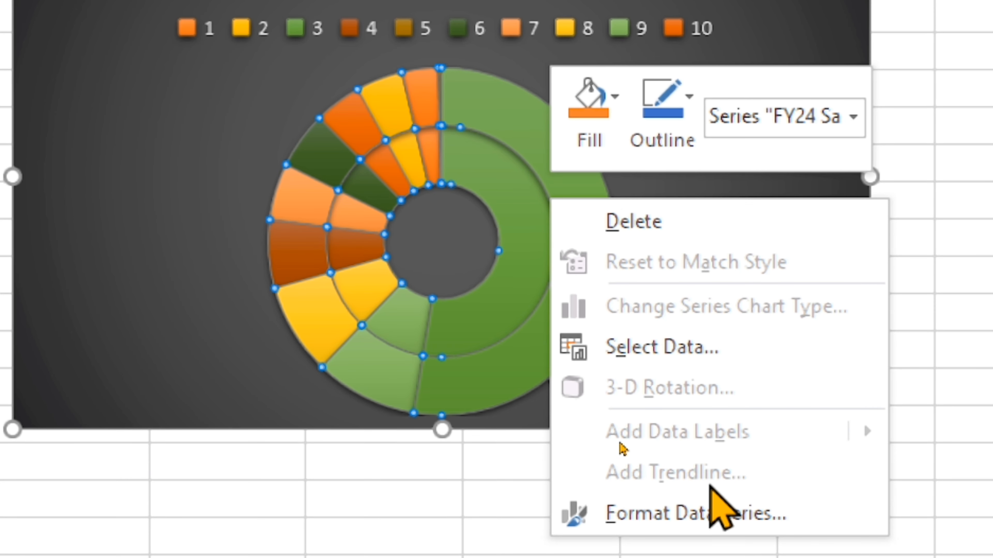
pyautogui.click(462, 257)
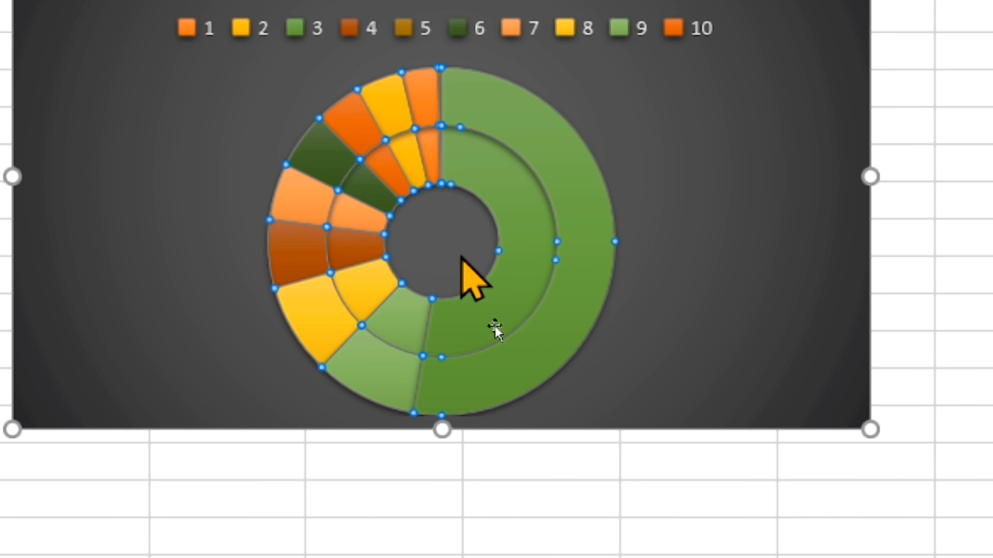
# Step: Convert the sunburst chart to a Histogram statistic chart
pyautogui.moveTo(564, 314)
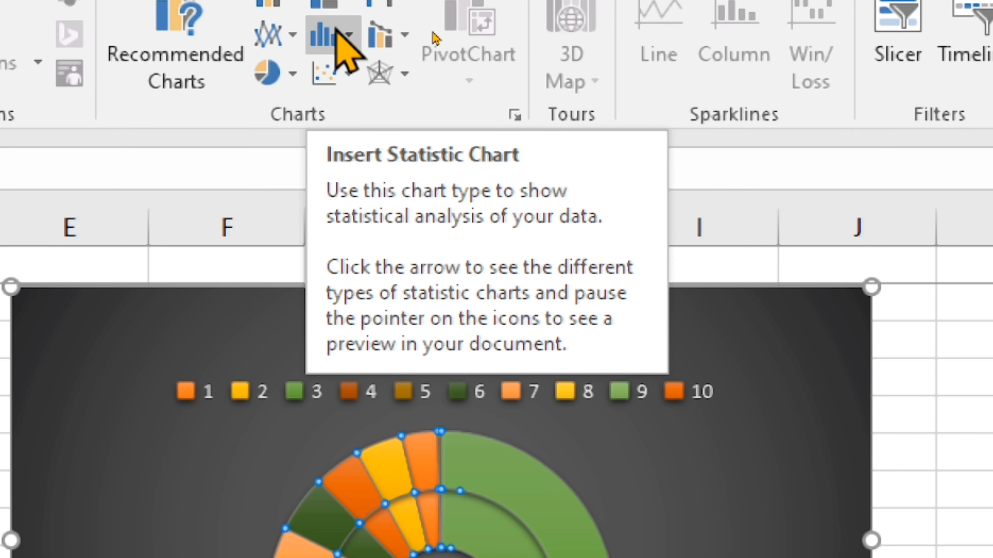
pyautogui.click(336, 33)
pyautogui.click(350, 131)
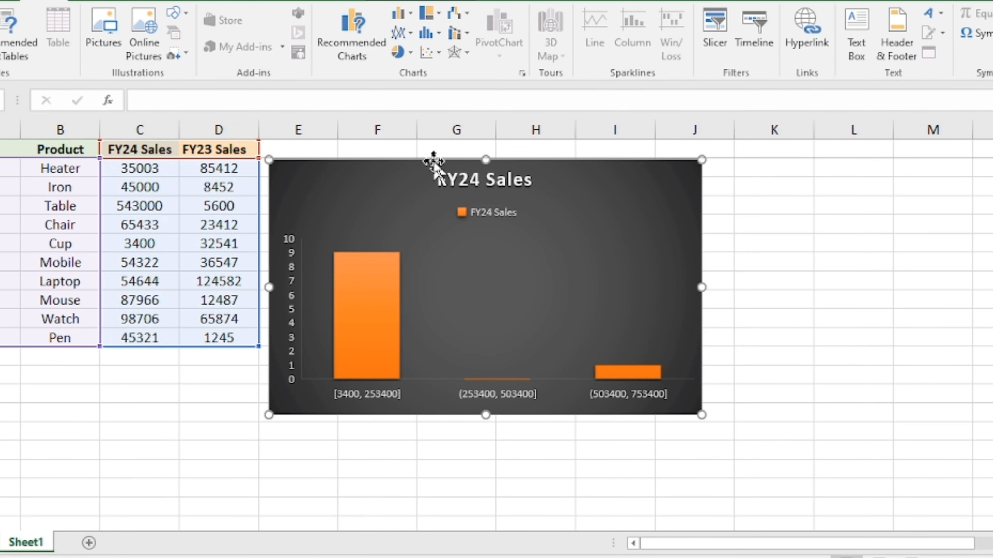
# Step: Cut the histogram chart from the sheet and select the empty cell G2
pyautogui.rightClick(340, 365)
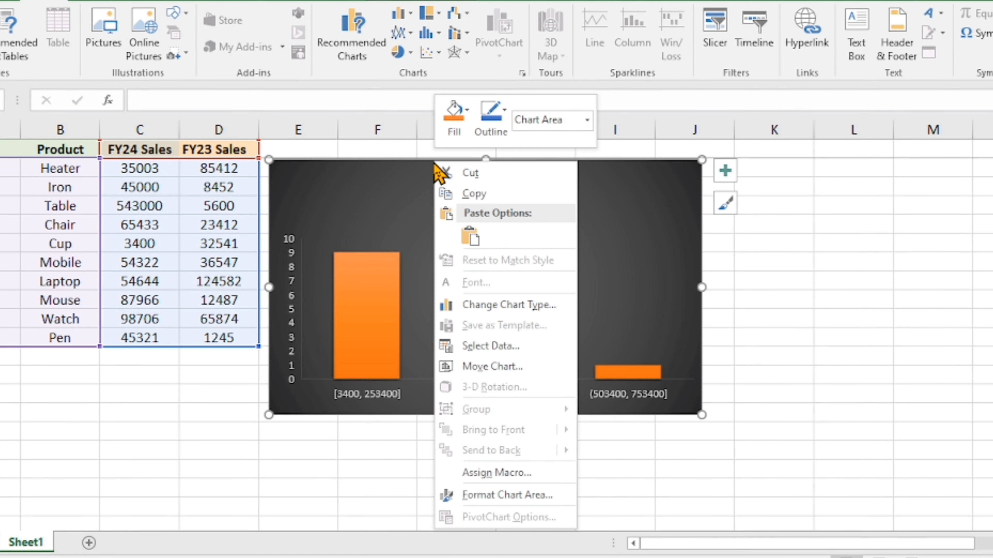
pyautogui.click(465, 173)
pyautogui.click(454, 164)
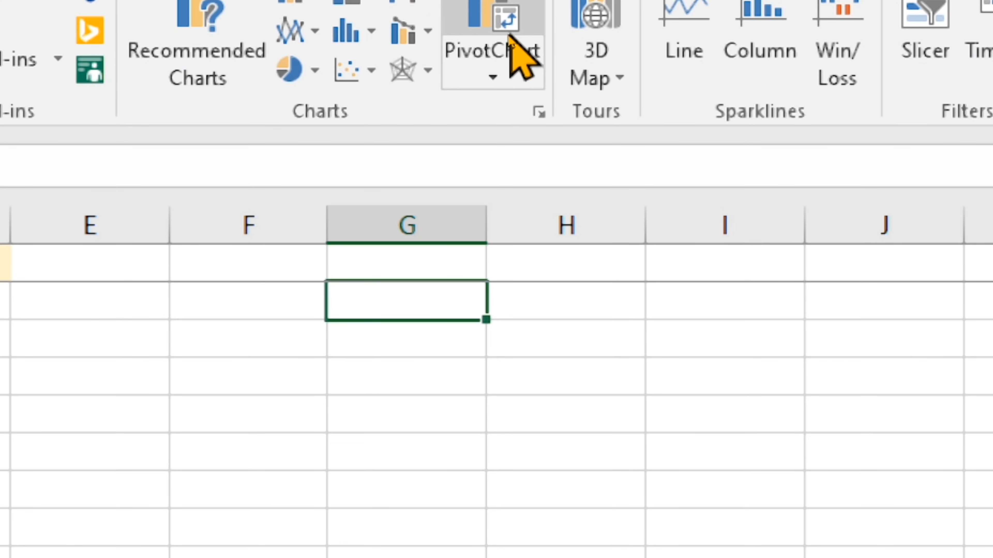
# Step: Start a PivotChart at G2 on the existing worksheet, using the Product and FY24 Sales columns with headers, B1:C11, as its source range
pyautogui.click(500, 8)
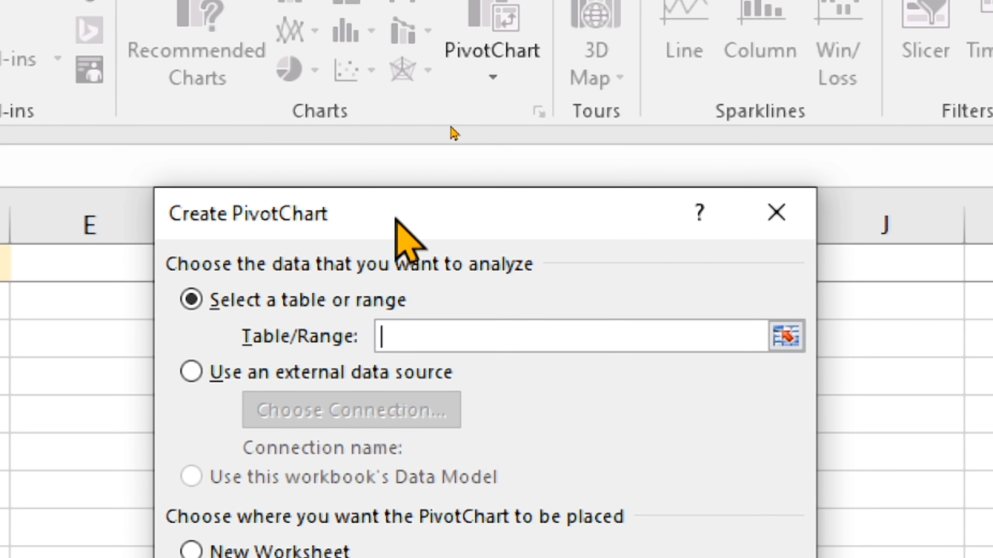
pyautogui.moveTo(395, 219); pyautogui.dragTo(598, 4)
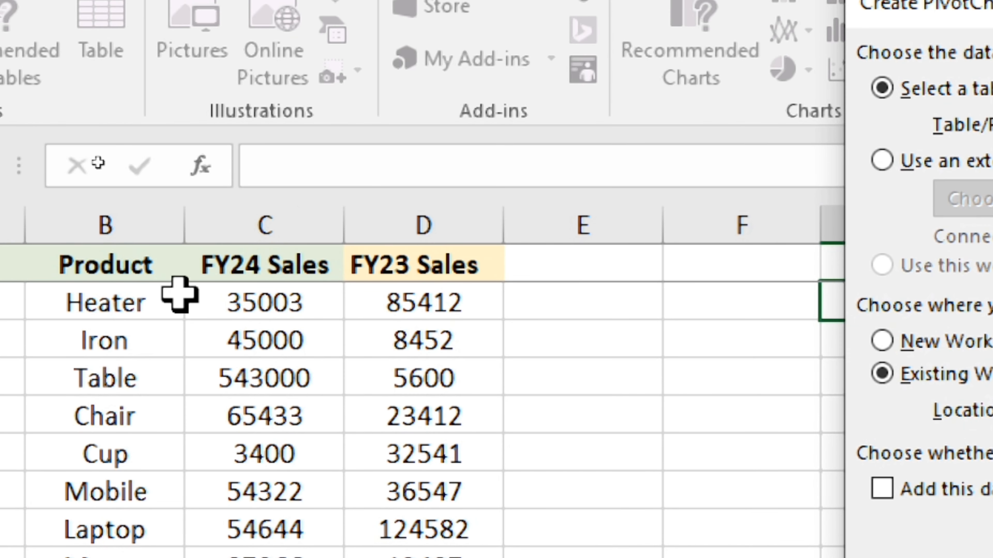
pyautogui.click(129, 254)
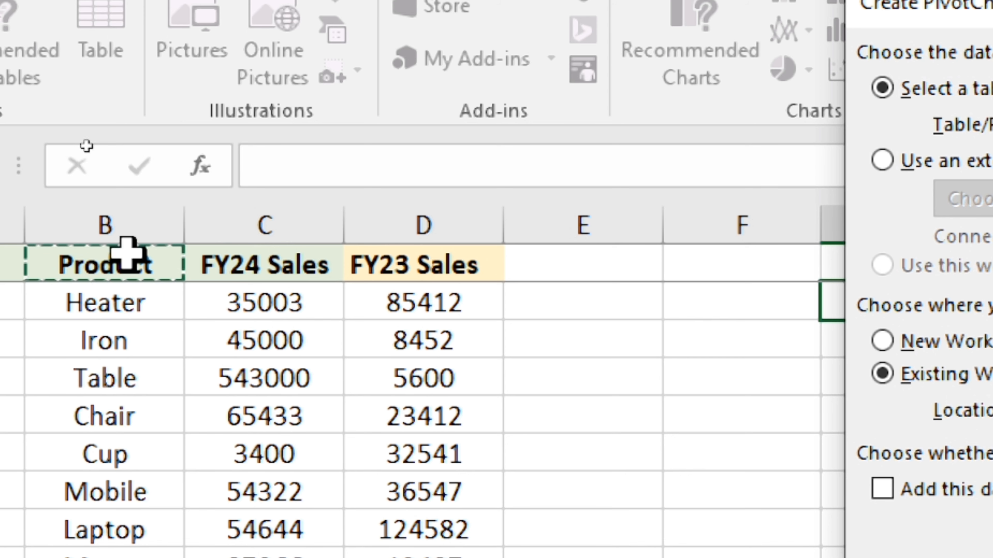
pyautogui.click(238, 263)
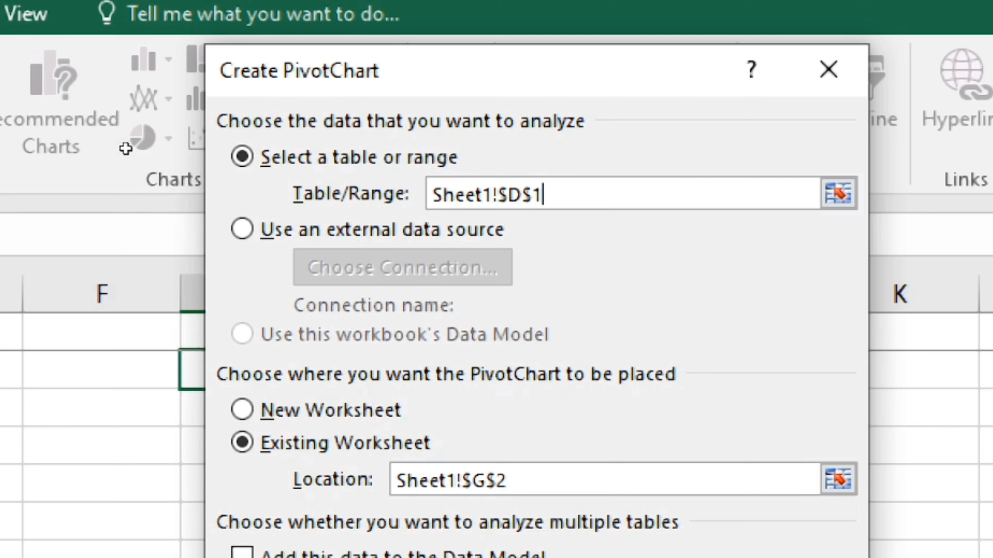
pyautogui.press('Left')
pyautogui.hotkey('shift', 'Right')
pyautogui.hotkey('shift', 'Right')
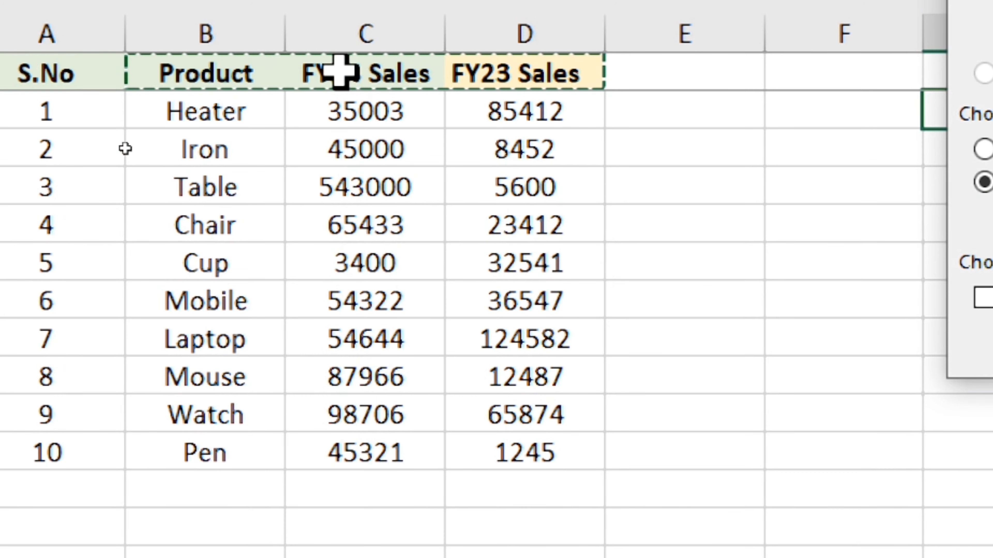
pyautogui.hotkey('shift', 'Left')
pyautogui.hotkey('ctrl', 'shift', 'Down')
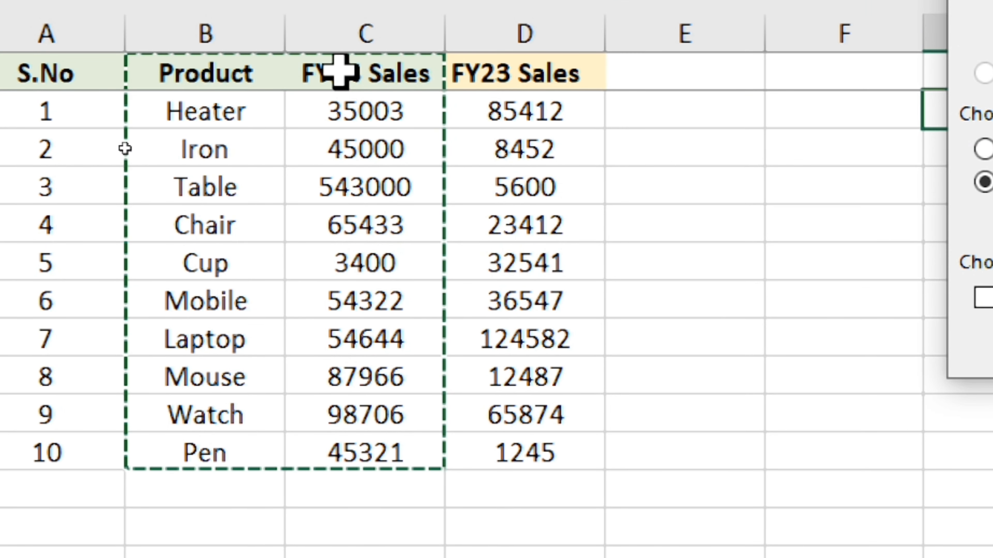
# Step: Create the PivotChart and add the Product and FY24 Sales fields to it
pyautogui.press('Return')
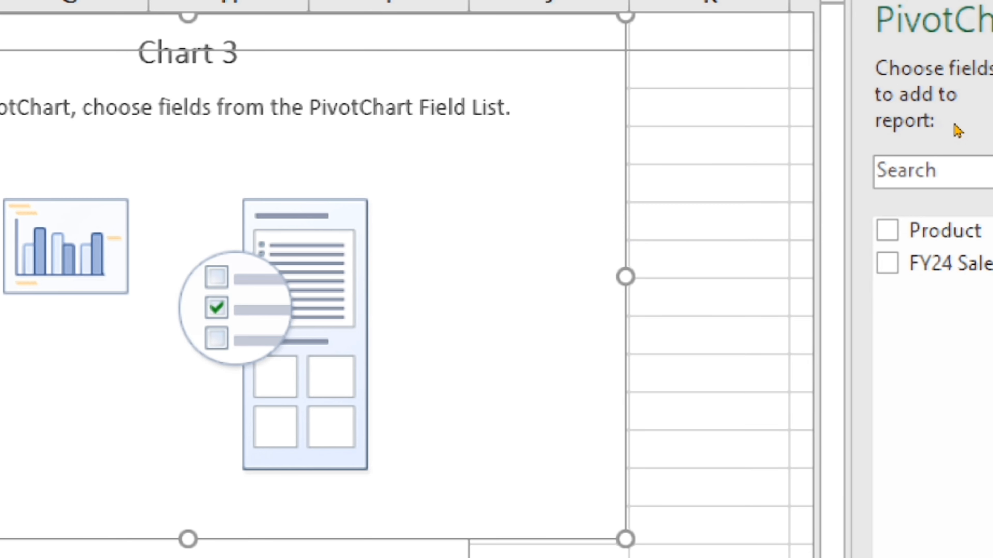
pyautogui.click(884, 233)
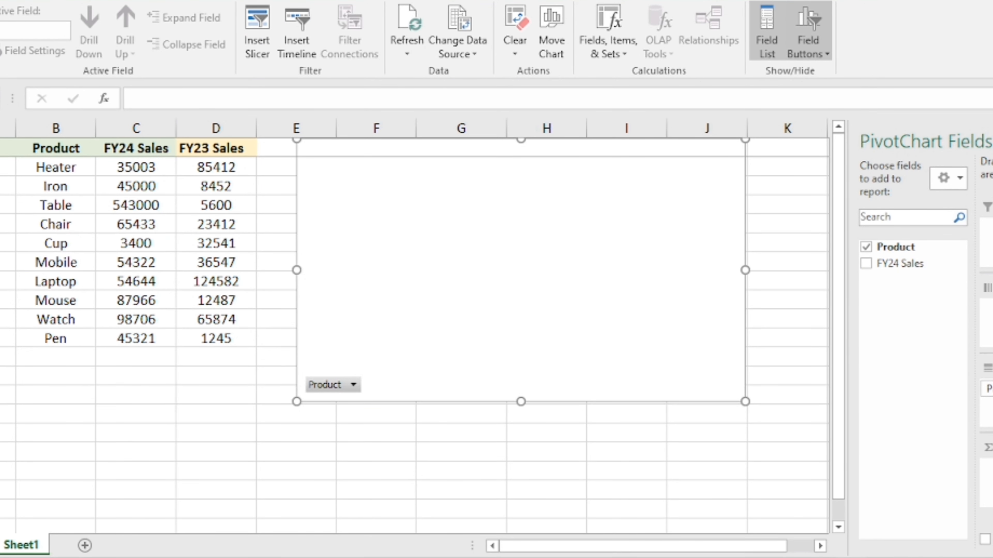
pyautogui.click(867, 264)
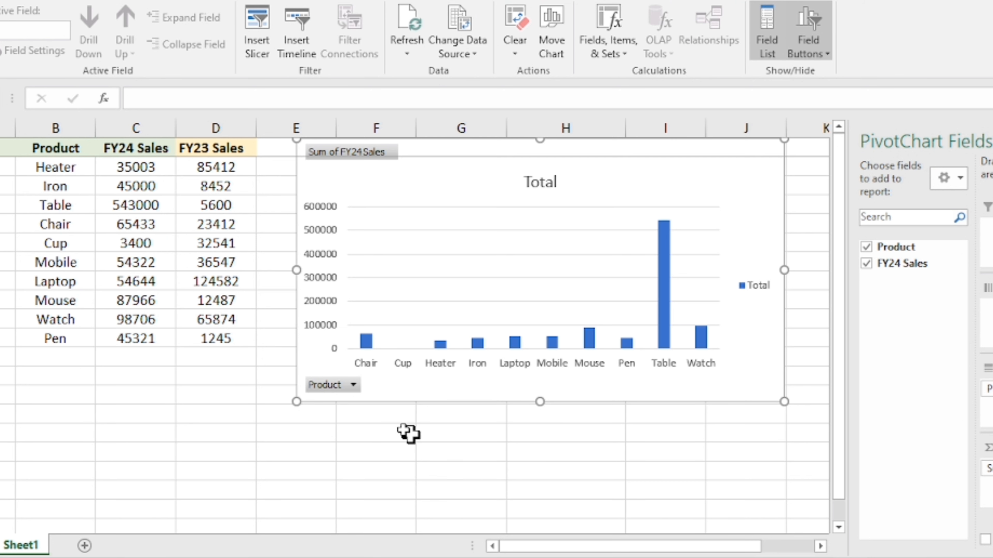
# Step: Filter the PivotChart's Product field to show only Chair
pyautogui.click(353, 385)
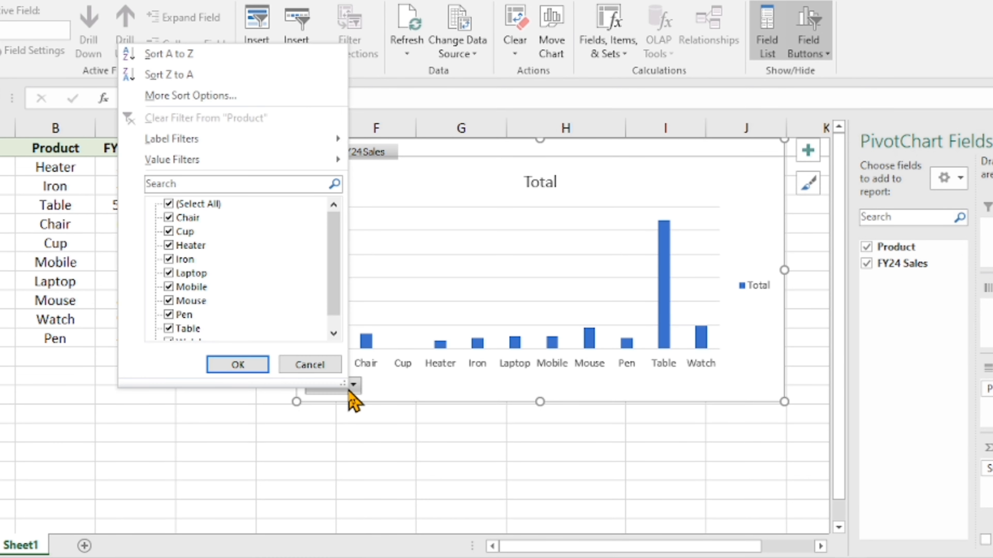
pyautogui.click(187, 205)
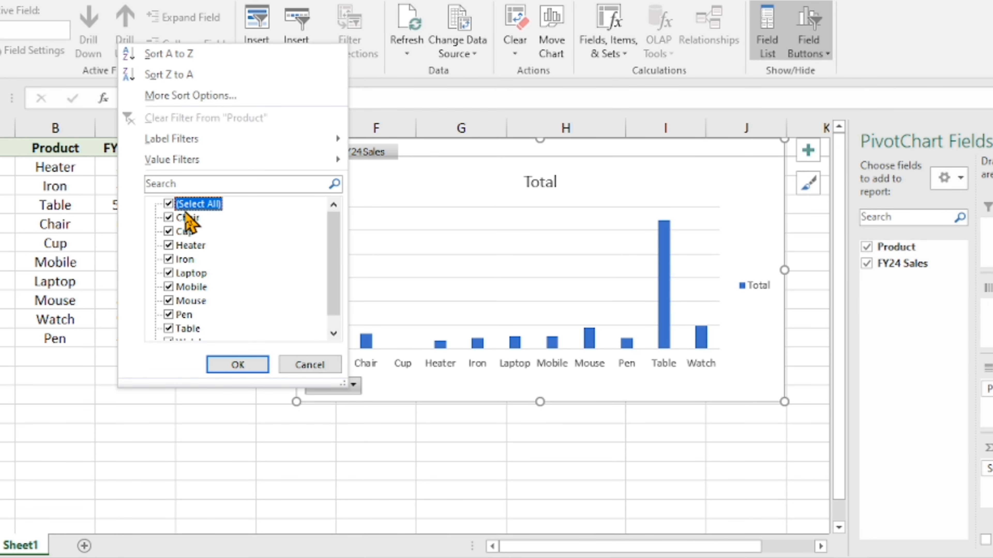
pyautogui.click(170, 218)
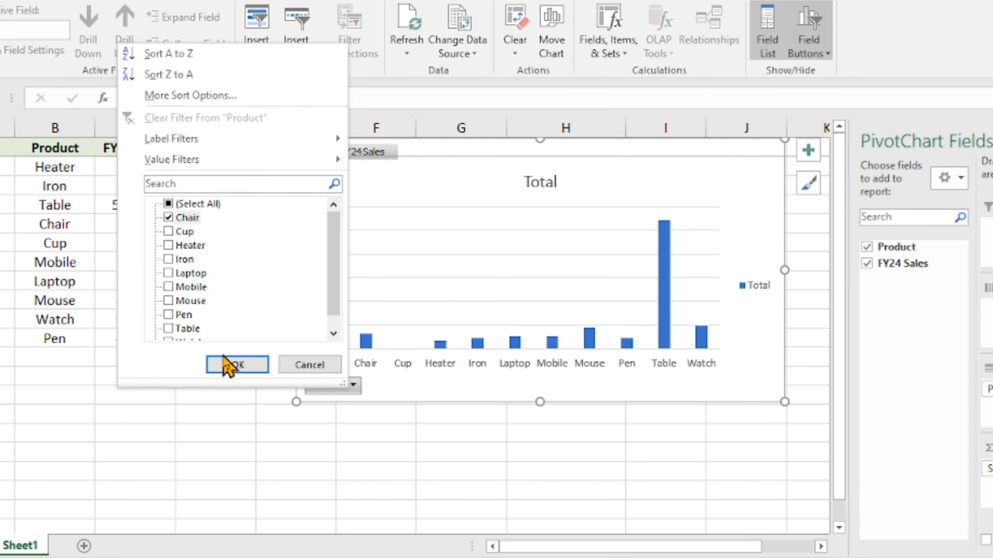
pyautogui.click(234, 364)
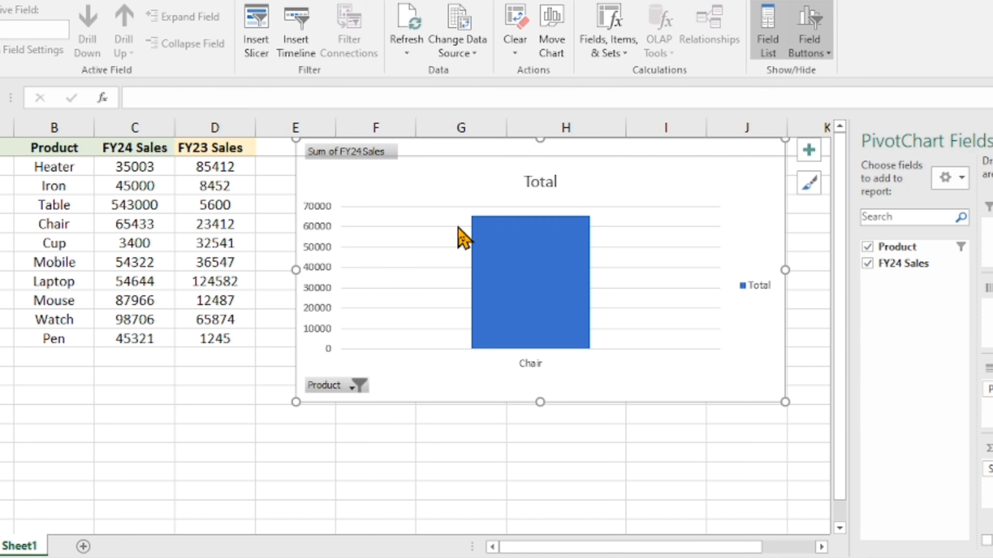
pyautogui.moveTo(511, 220)
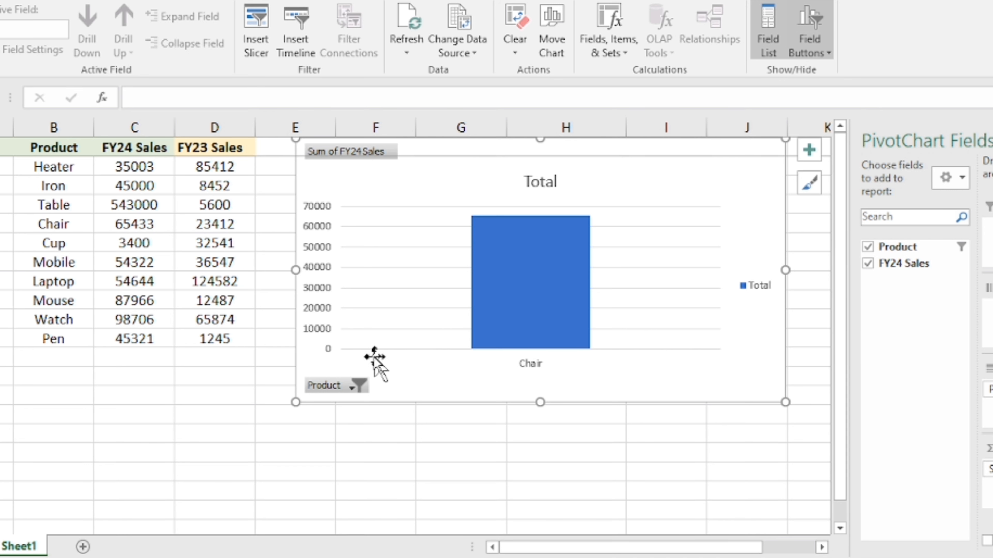
# Step: Reset the PivotChart's Product filter to include all products
pyautogui.click(358, 385)
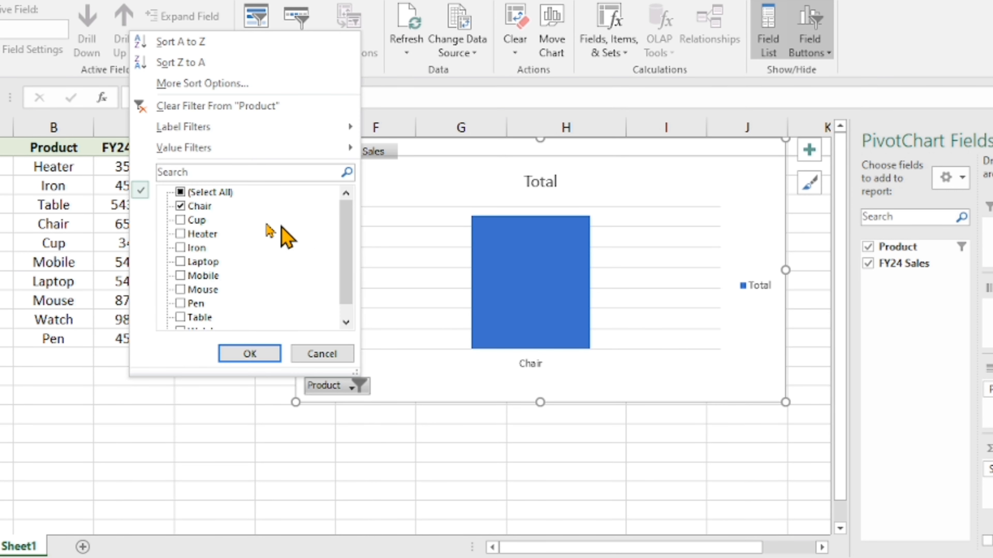
pyautogui.click(188, 193)
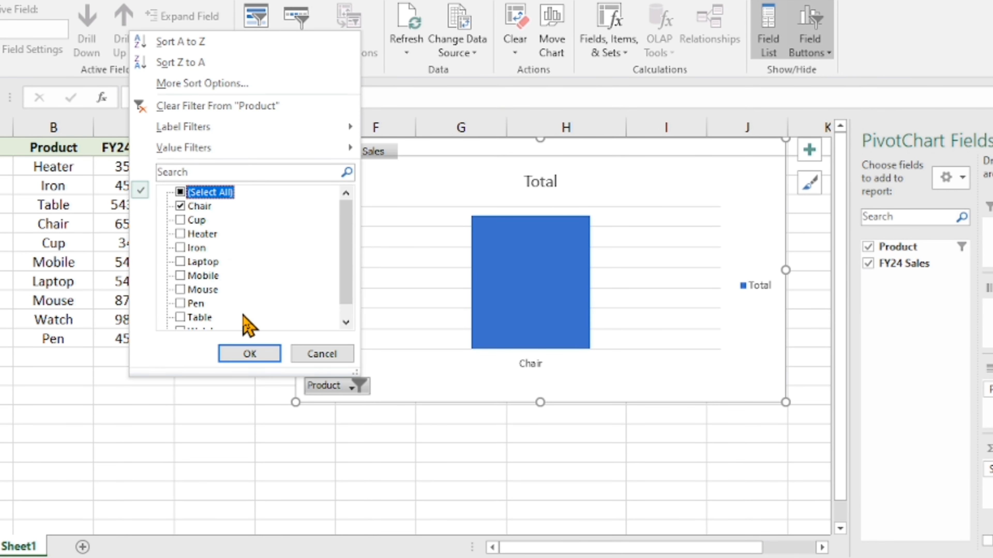
pyautogui.click(180, 192)
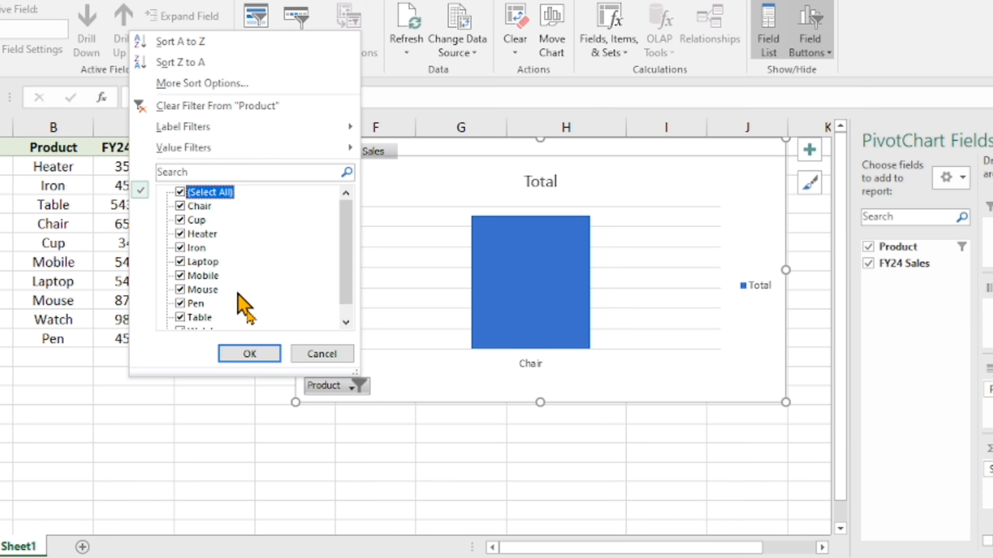
pyautogui.click(274, 356)
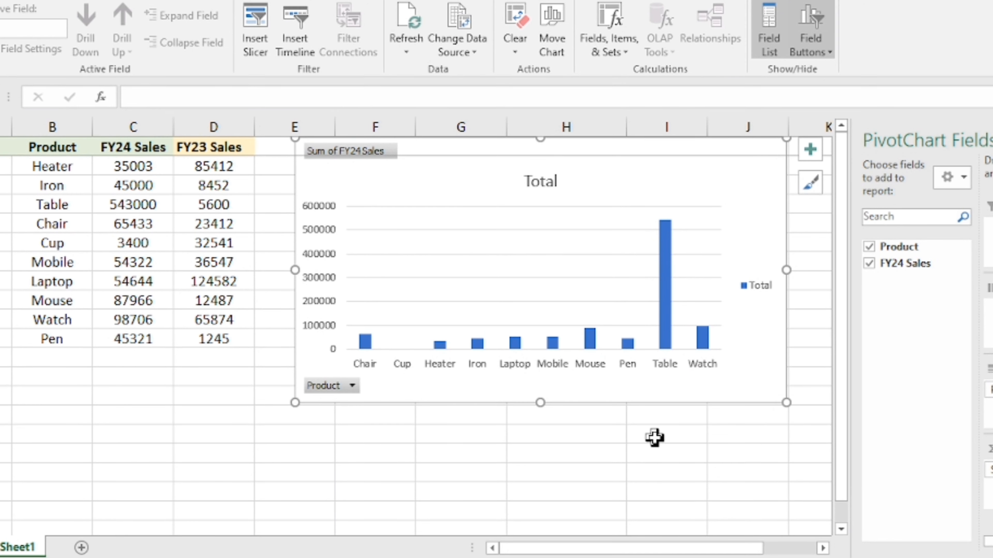
pyautogui.click(640, 469)
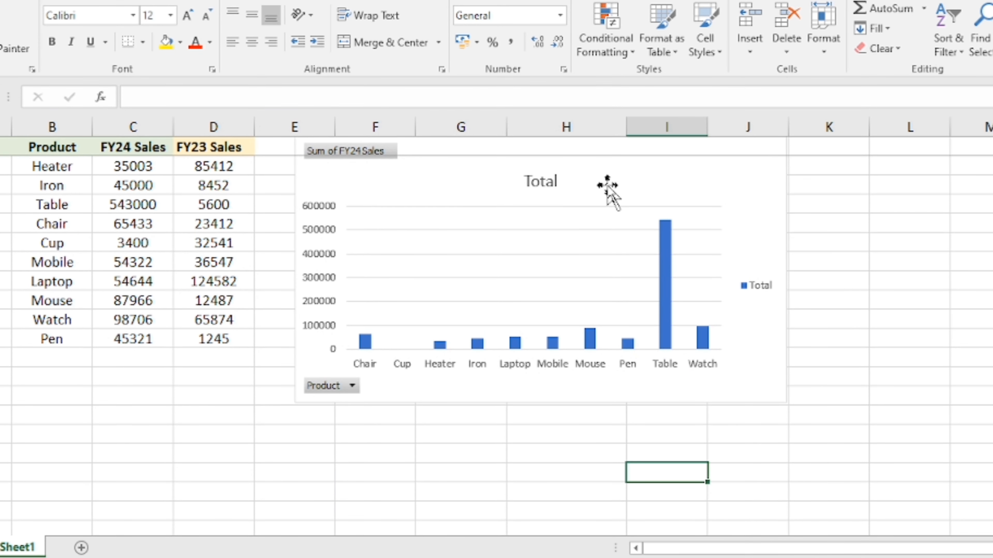
# Step: Cut the FY24 sales PivotChart from the sheet
pyautogui.click(575, 181)
pyautogui.rightClick(559, 174)
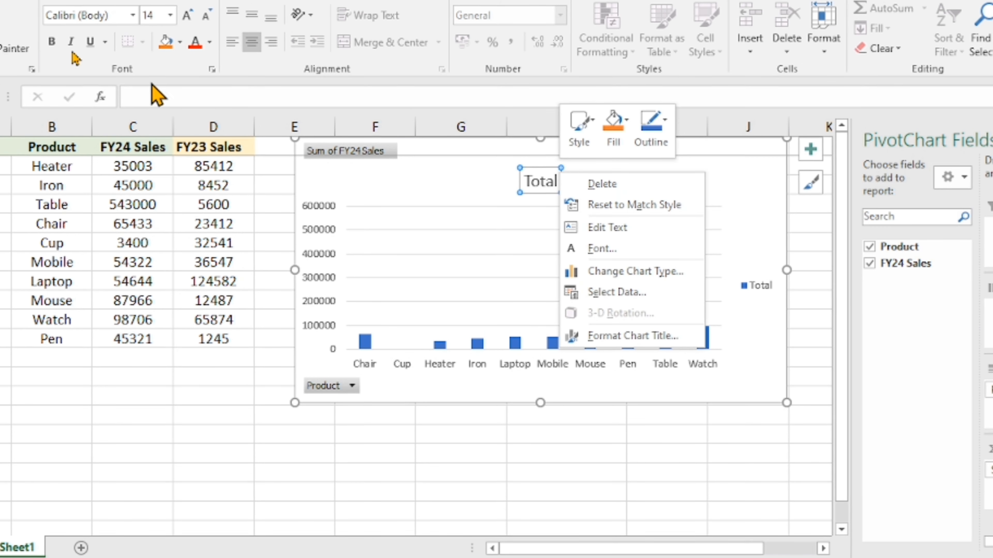
pyautogui.click(39, 1)
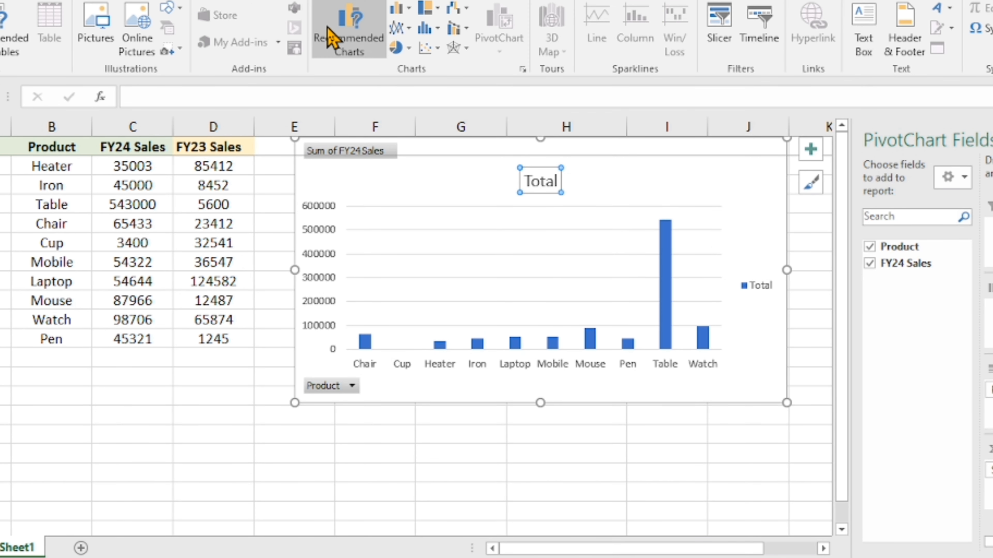
pyautogui.click(406, 193)
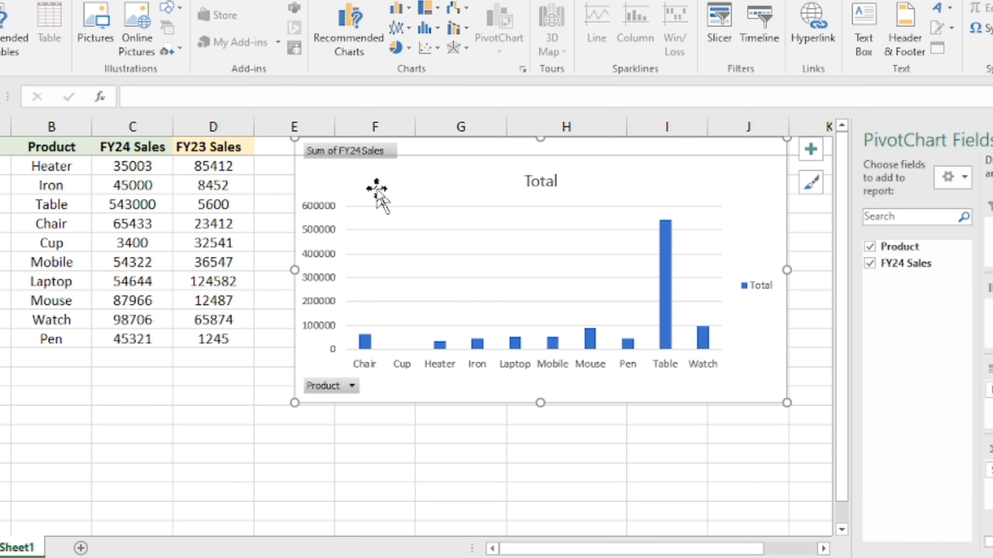
pyautogui.rightClick(451, 171)
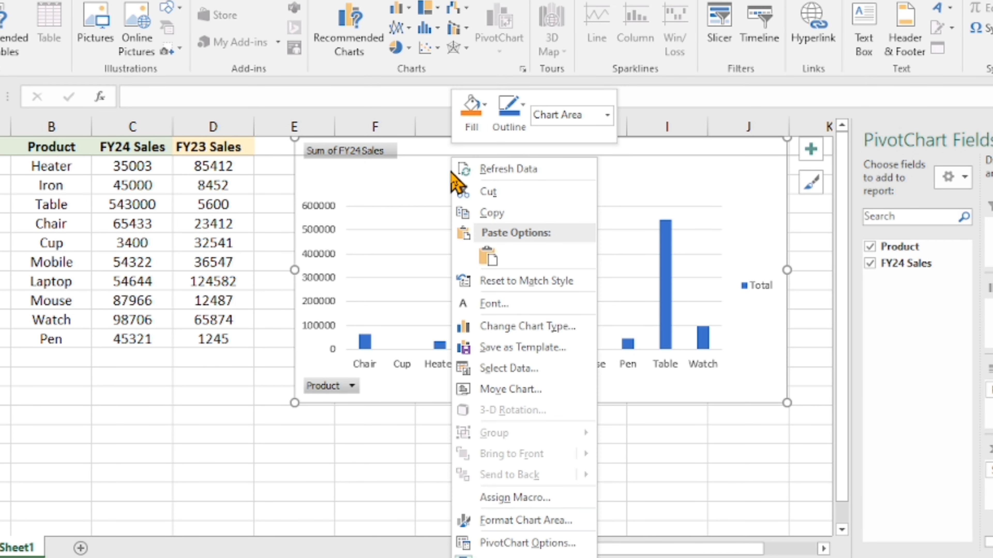
pyautogui.click(486, 192)
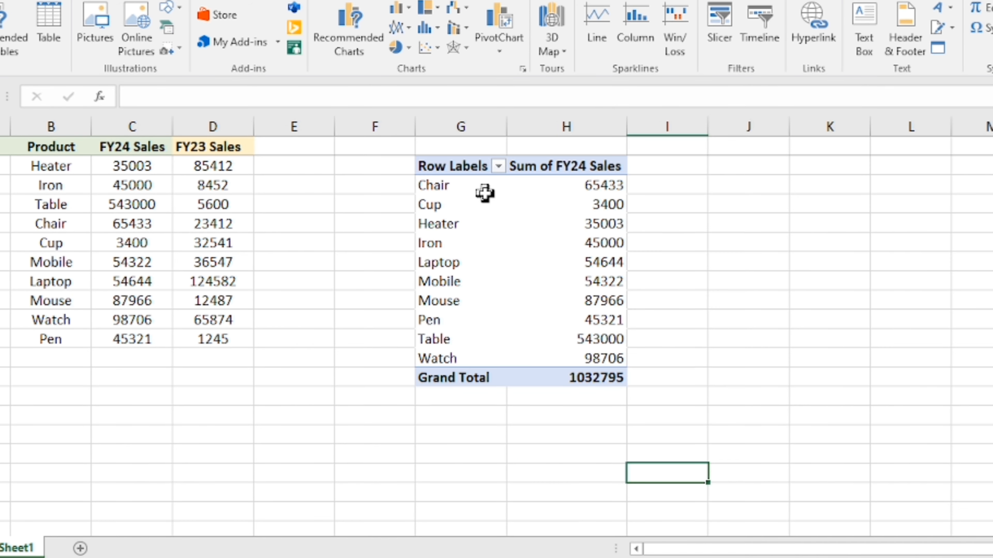
# Step: Delete the leftover pivot table of FY24 sales by product in the range G1:H13
pyautogui.click(567, 203)
pyautogui.click(663, 164)
pyautogui.press('Down')
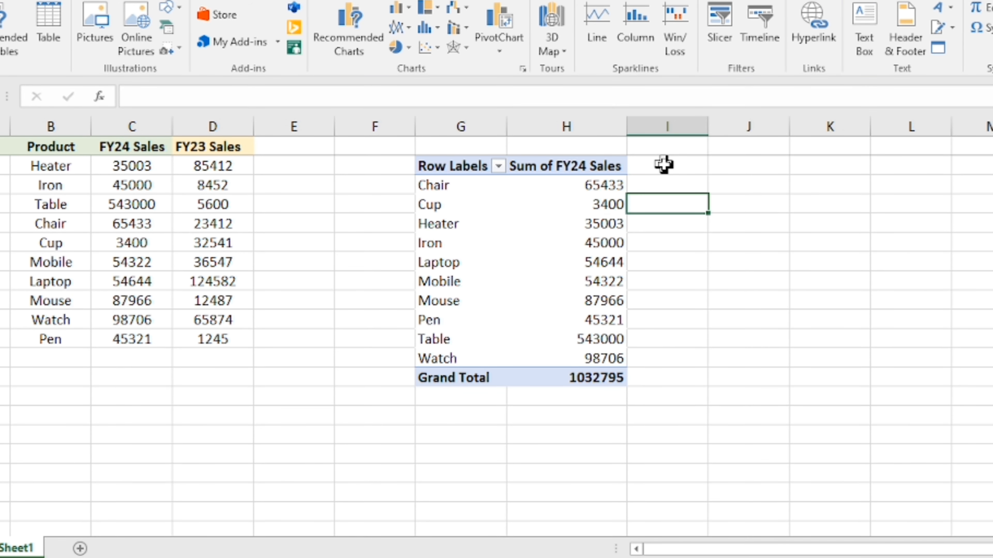
pyautogui.press('Up')
pyautogui.press('Left')
pyautogui.press('Up')
pyautogui.press('Left')
pyautogui.hotkey('shift', 'Right')
pyautogui.hotkey('shift', 'Down')
pyautogui.hotkey('shift', 'Down')
pyautogui.hotkey('shift', 'Down')
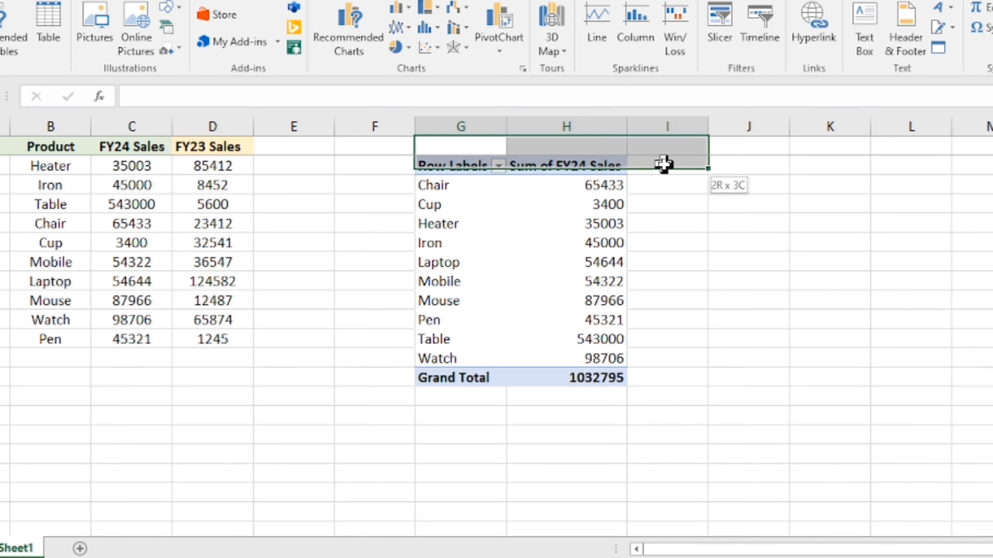
pyautogui.hotkey('shift', 'Left')
pyautogui.hotkey('shift', 'Down')
pyautogui.hotkey('shift', 'Down')
pyautogui.hotkey('shift', 'Down')
pyautogui.hotkey('shift', 'Down')
pyautogui.hotkey('shift', 'Down')
pyautogui.hotkey('shift', 'Down')
pyautogui.hotkey('shift', 'Down')
pyautogui.hotkey('shift', 'Down')
pyautogui.hotkey('shift', 'Down')
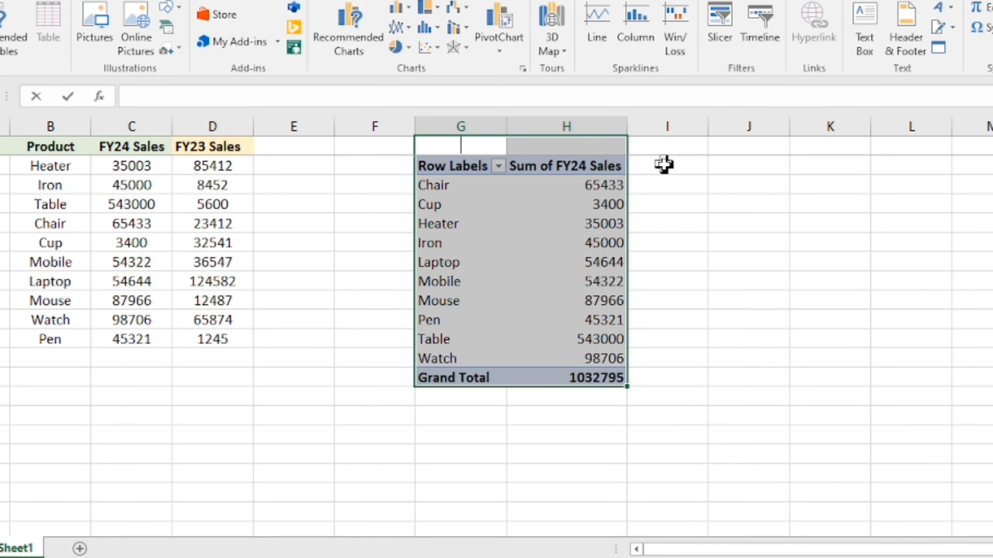
pyautogui.hotkey('shift', 'Up')
pyautogui.hotkey('shift', 'Up')
pyautogui.hotkey('shift', 'Up')
pyautogui.hotkey('shift', 'Up')
pyautogui.hotkey('shift', 'Up')
pyautogui.hotkey('shift', 'Up')
pyautogui.hotkey('shift', 'Up')
pyautogui.hotkey('shift', 'Up')
pyautogui.hotkey('shift', 'Up')
pyautogui.hotkey('shift', 'Up')
pyautogui.hotkey('shift', 'Up')
pyautogui.hotkey('shift', 'Up')
pyautogui.hotkey('shift', 'Down')
pyautogui.hotkey('shift', 'Down')
pyautogui.hotkey('shift', 'Down')
pyautogui.hotkey('shift', 'Down')
pyautogui.hotkey('shift', 'Down')
pyautogui.hotkey('shift', 'Down')
pyautogui.hotkey('shift', 'Down')
pyautogui.hotkey('shift', 'Down')
pyautogui.hotkey('shift', 'Down')
pyautogui.hotkey('shift', 'Down')
pyautogui.hotkey('shift', 'Down')
pyautogui.hotkey('shift', 'Down')
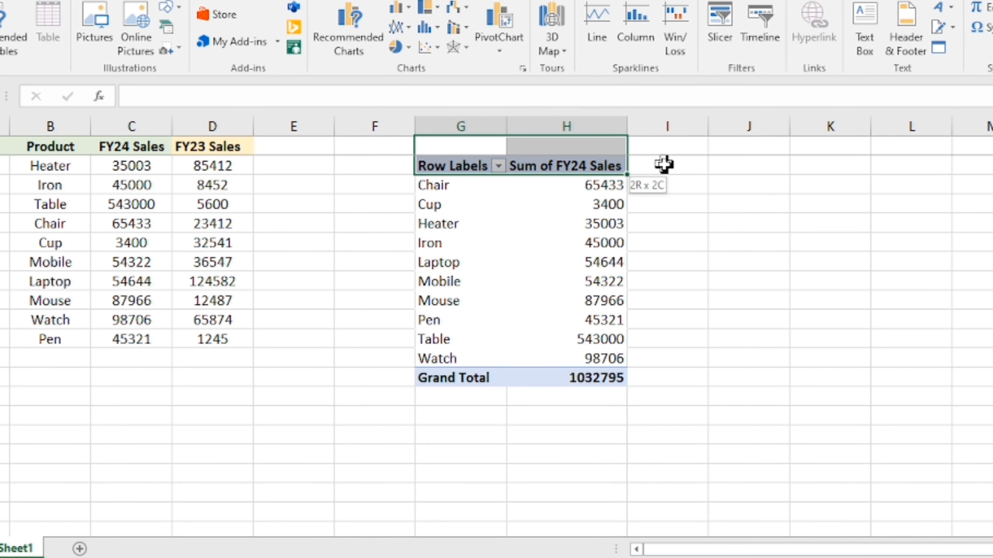
pyautogui.press('Delete')
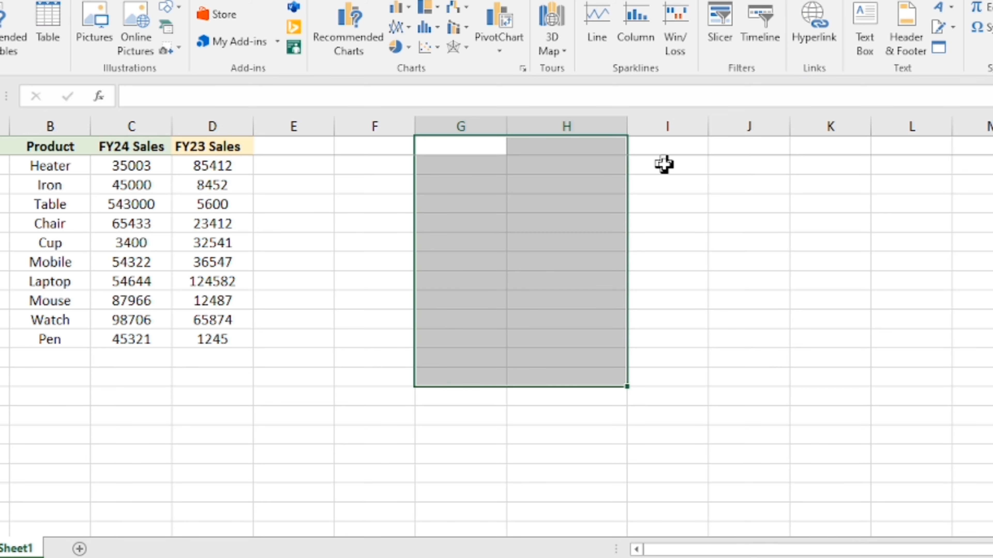
pyautogui.click(316, 246)
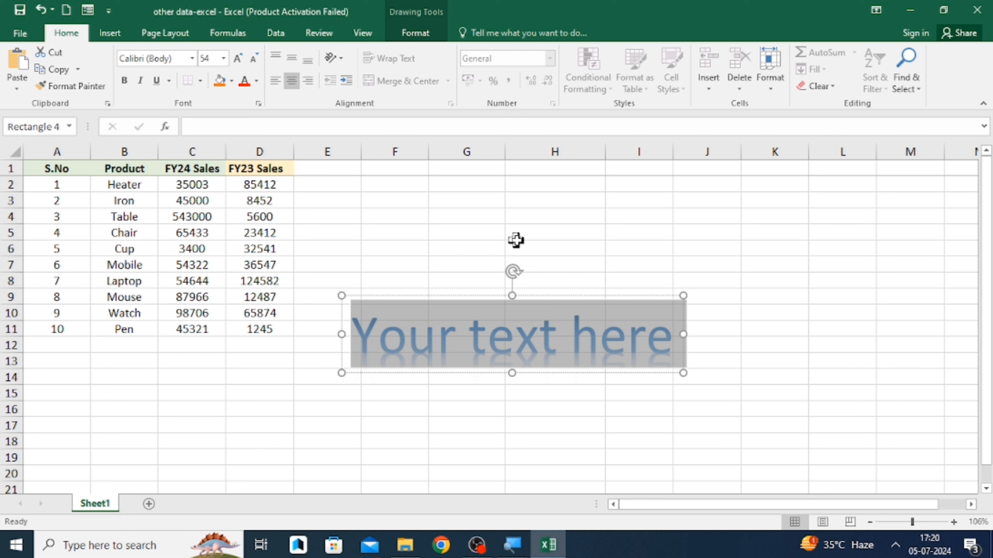
# Step: Remove the "Your text here" WordArt object from the sheet
pyautogui.click(509, 248)
pyautogui.click(443, 293)
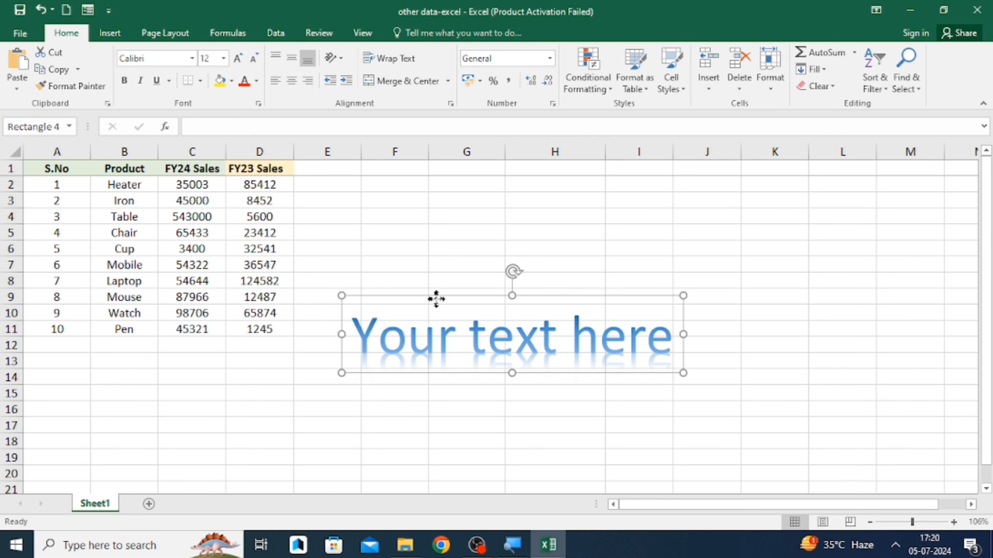
pyautogui.rightClick(418, 335)
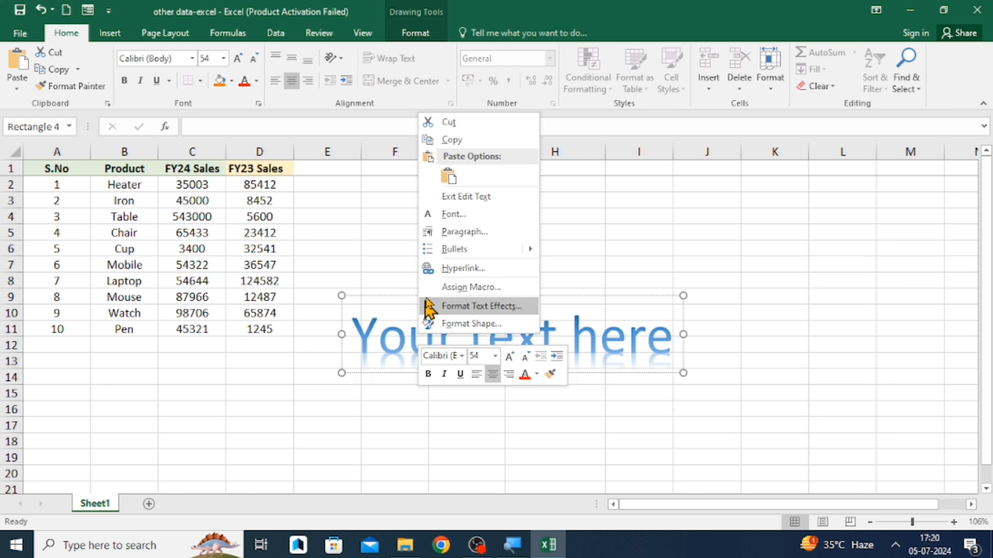
pyautogui.click(472, 123)
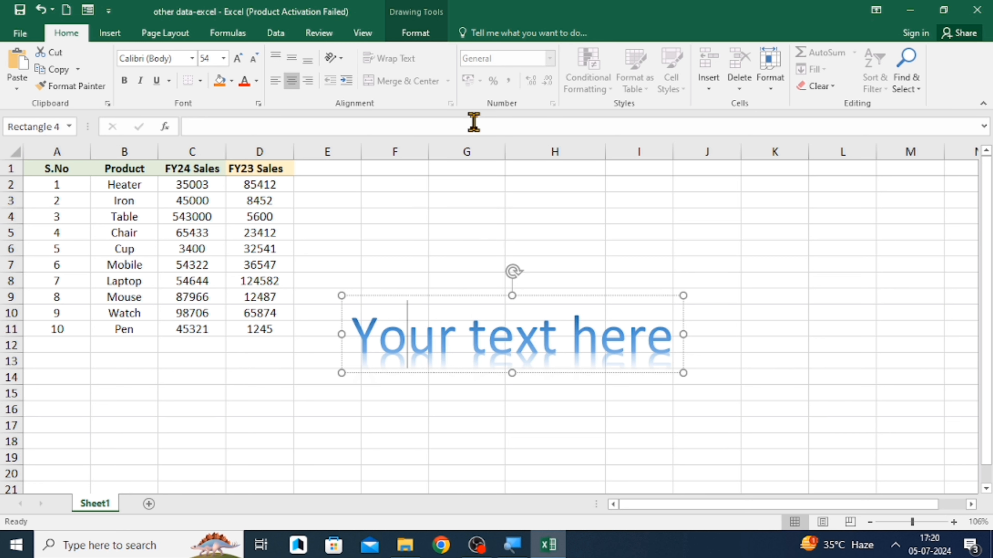
pyautogui.rightClick(410, 296)
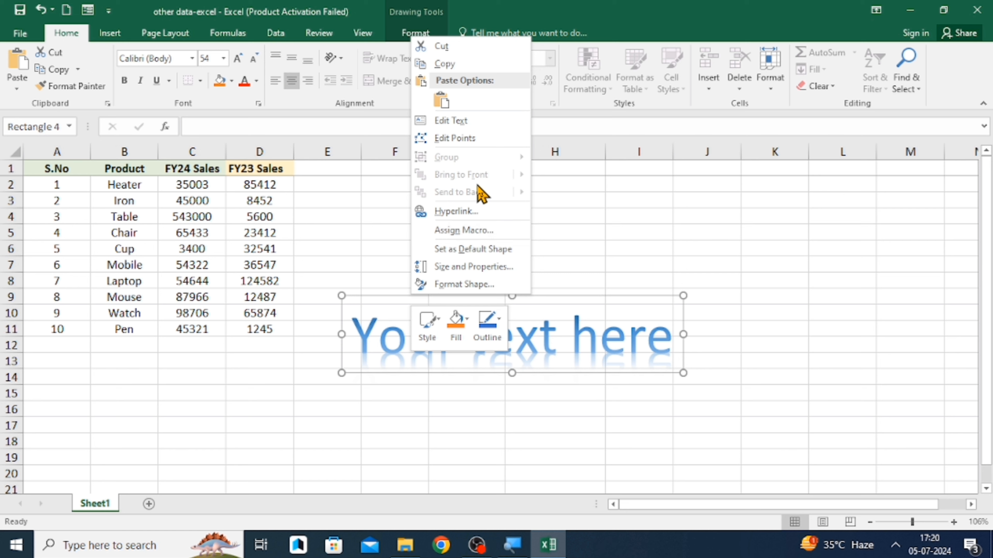
pyautogui.click(471, 53)
pyautogui.press('Delete')
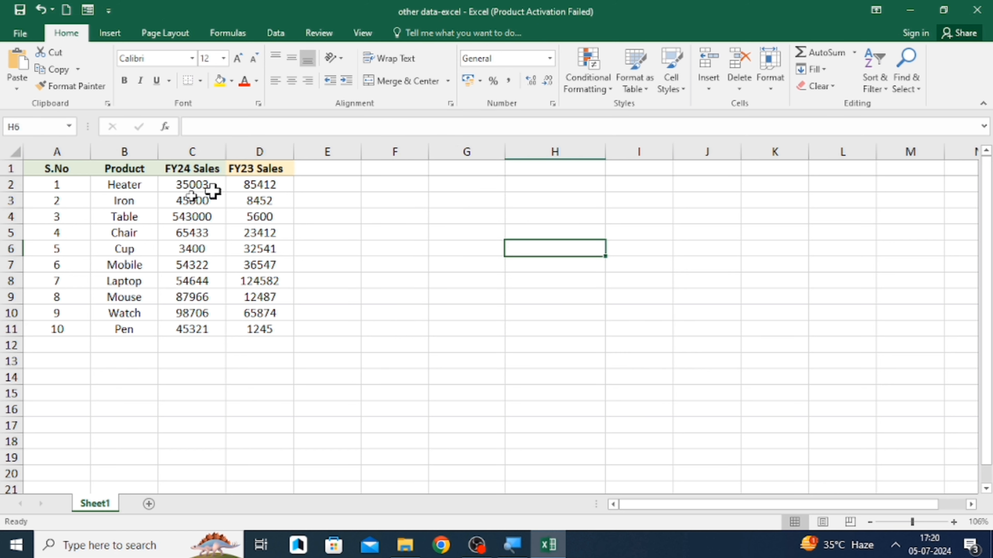
# Step: Enter a sample person's name in cell F6
pyautogui.click(122, 197)
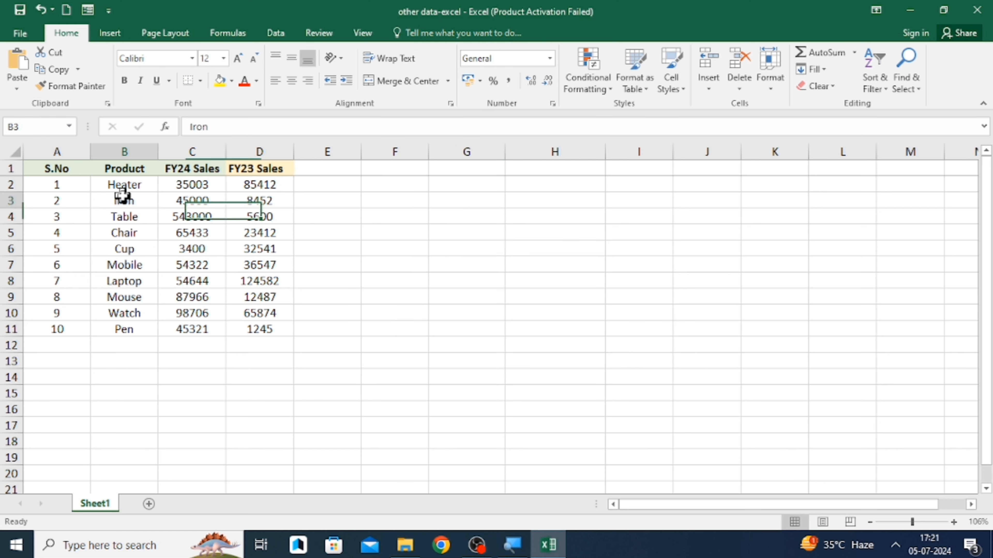
pyautogui.click(115, 39)
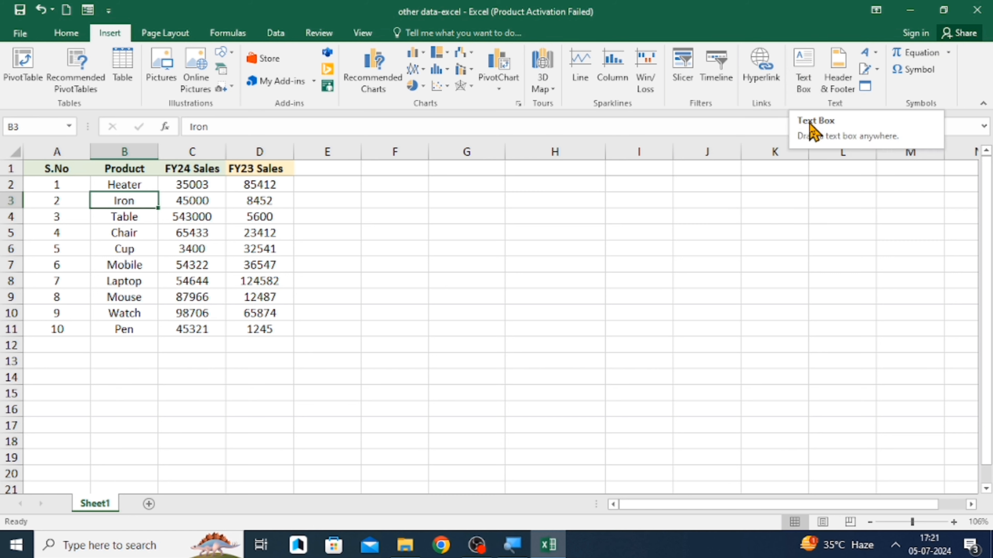
pyautogui.click(805, 78)
pyautogui.click(398, 244)
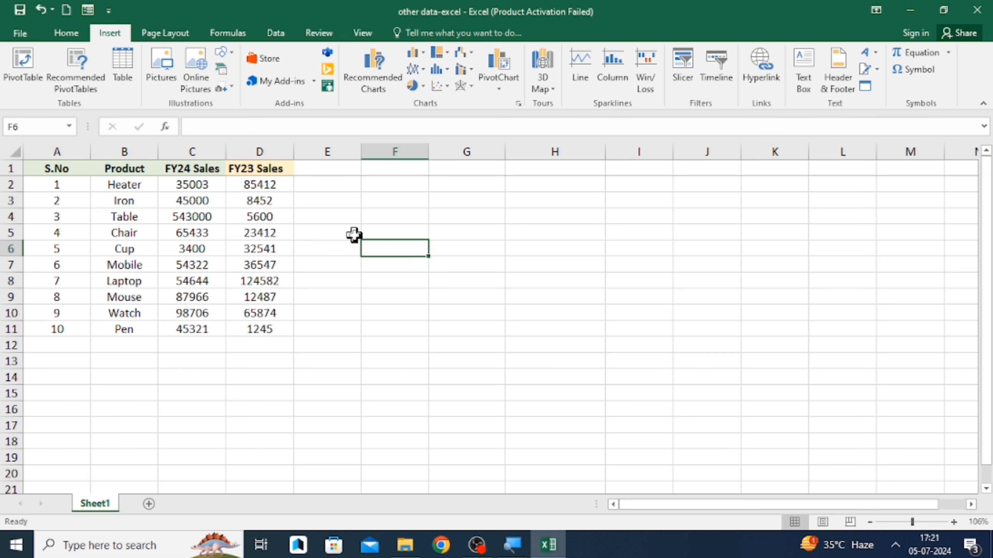
pyautogui.write('Ram Sha')
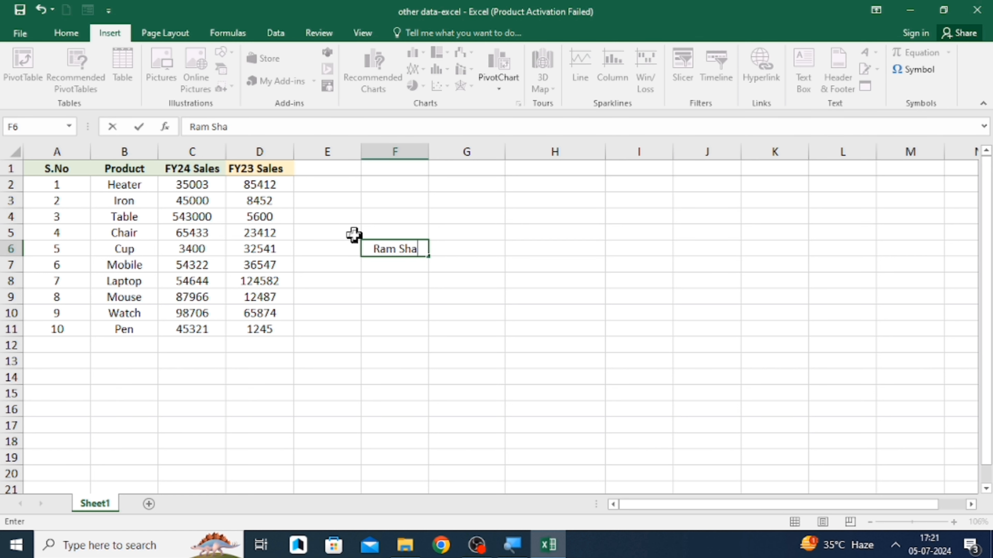
pyautogui.write('yam')
pyautogui.press('Return')
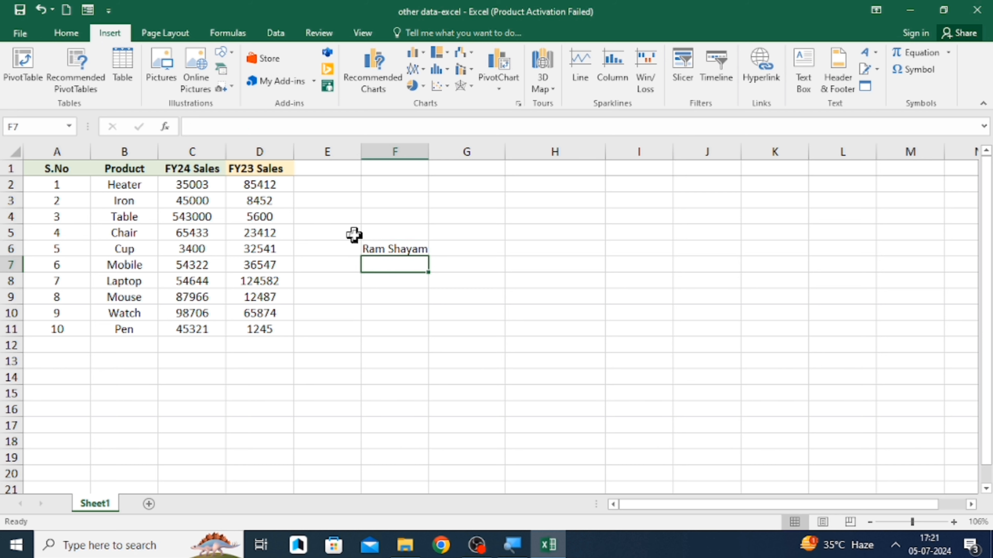
# Step: Clear the contents of cells F5:F6
pyautogui.press('Up')
pyautogui.press('Up')
pyautogui.hotkey('shift', 'Down')
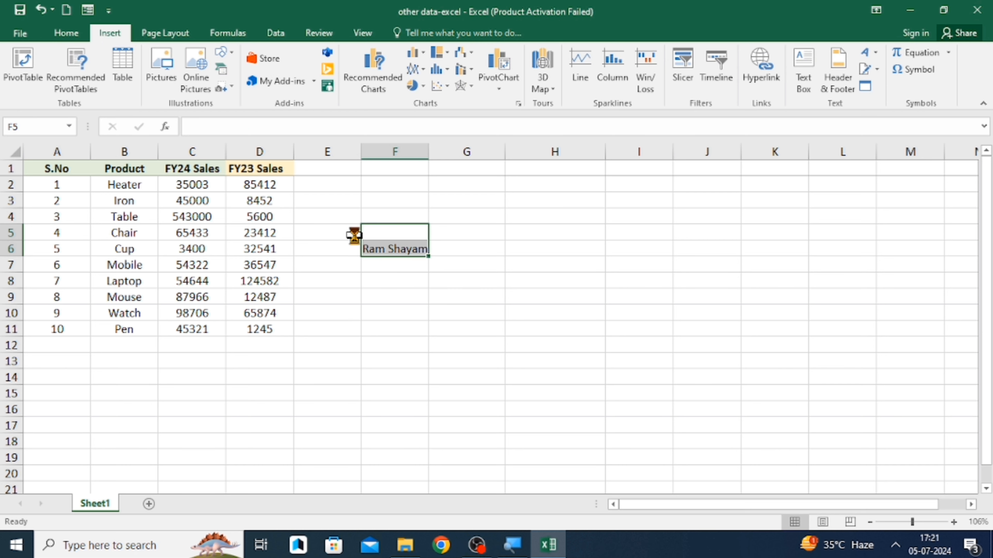
pyautogui.press('Delete')
pyautogui.press('Right')
pyautogui.press('Left')
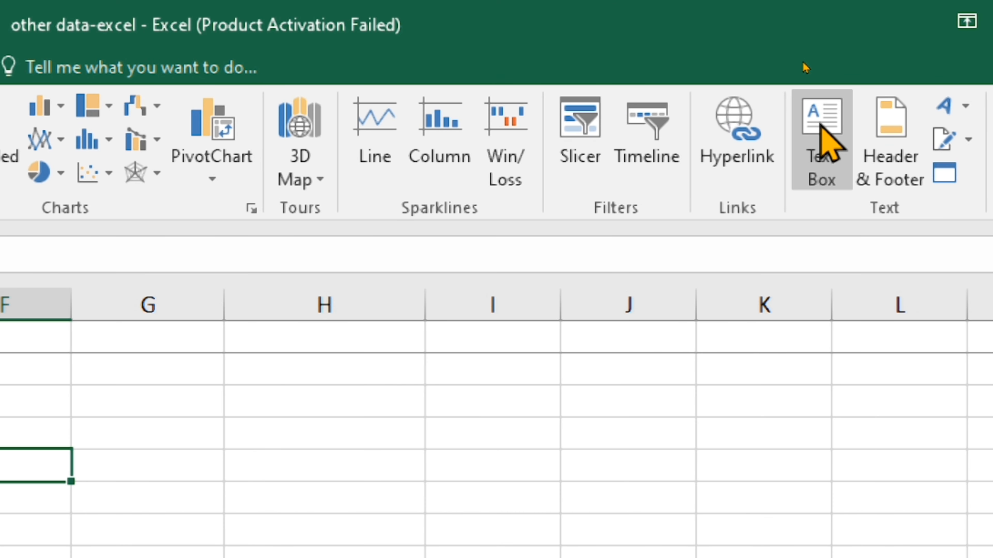
# Step: Insert a text box beside the sales table, starting in column F, and widen it into column G
pyautogui.click(821, 125)
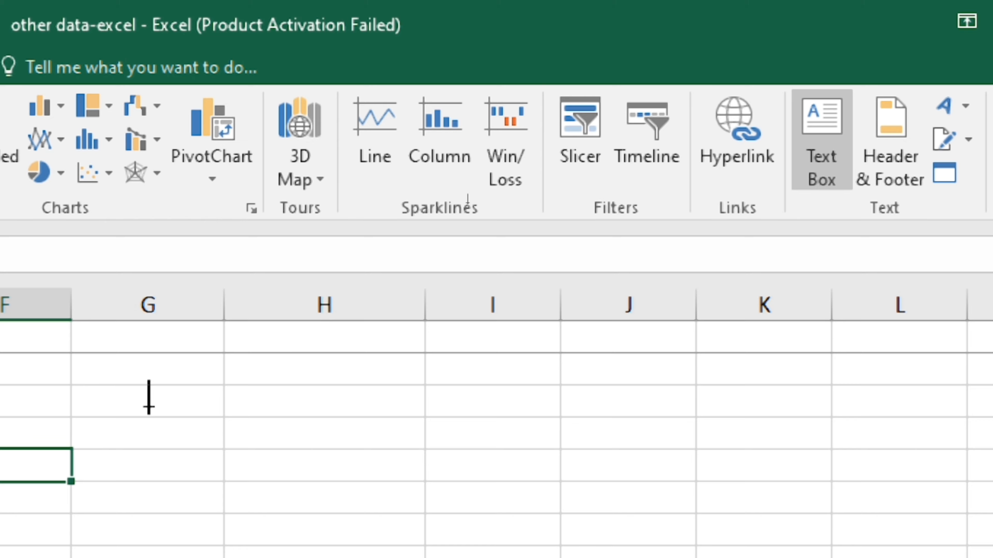
pyautogui.scroll(-3, 149, 407)
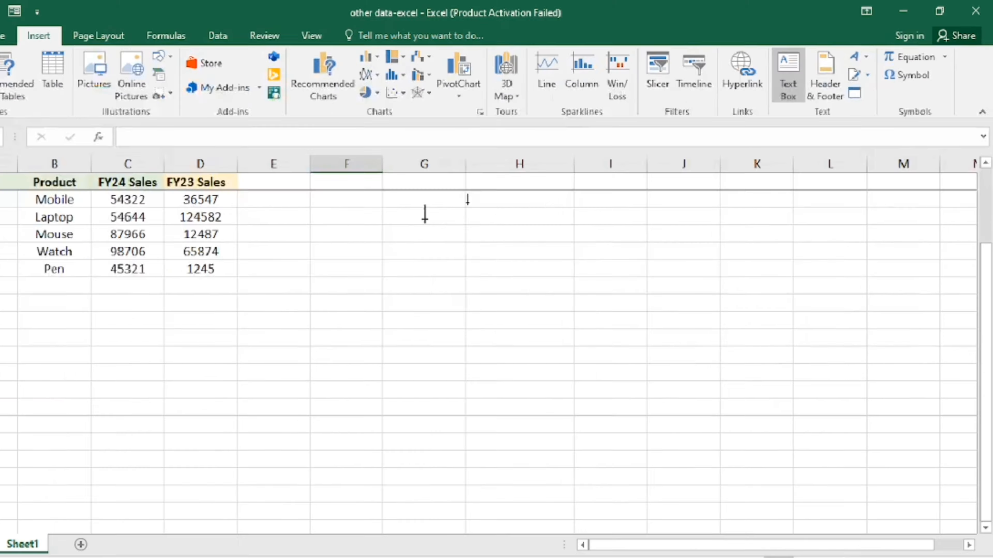
pyautogui.scroll(2, 76, 445)
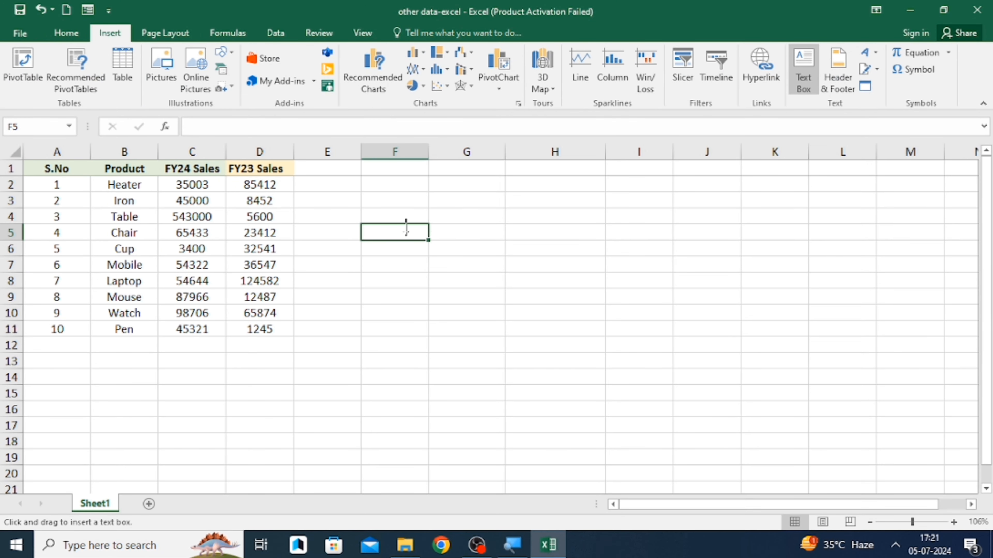
pyautogui.click(388, 219)
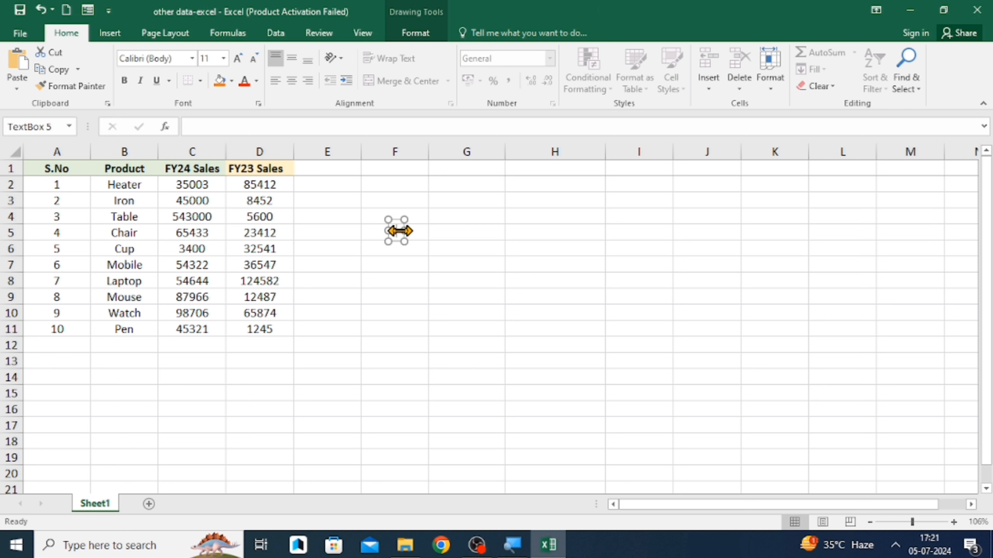
pyautogui.moveTo(400, 231); pyautogui.dragTo(474, 229)
# Step: Enter a sample sentence in the text box saying that a named person "is a good man"
pyautogui.click(432, 230)
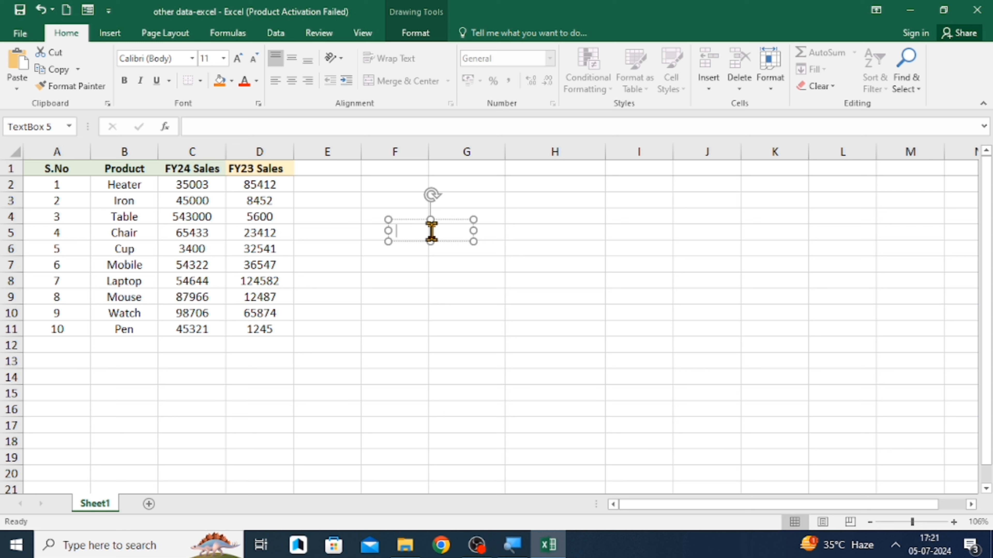
pyautogui.write('Mohan is a good ')
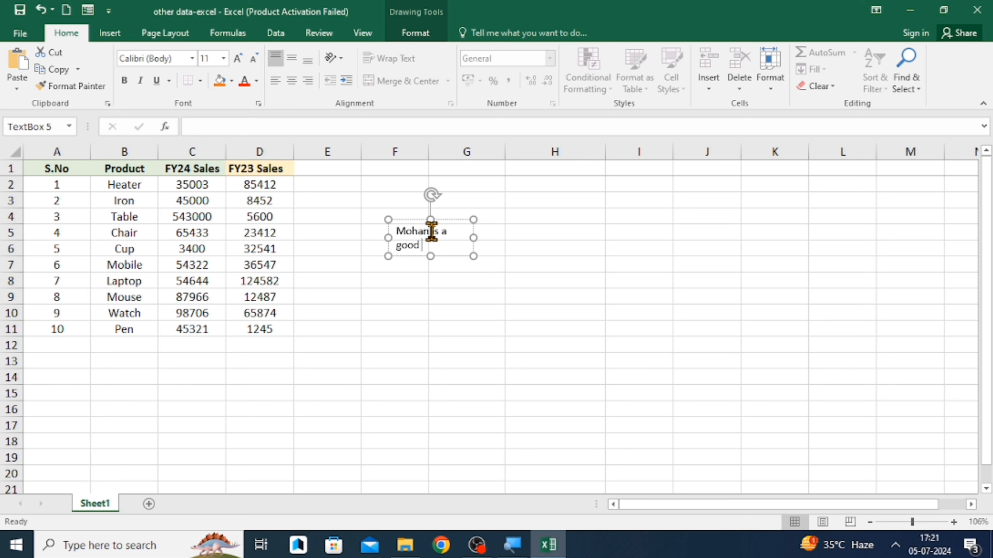
pyautogui.write('man')
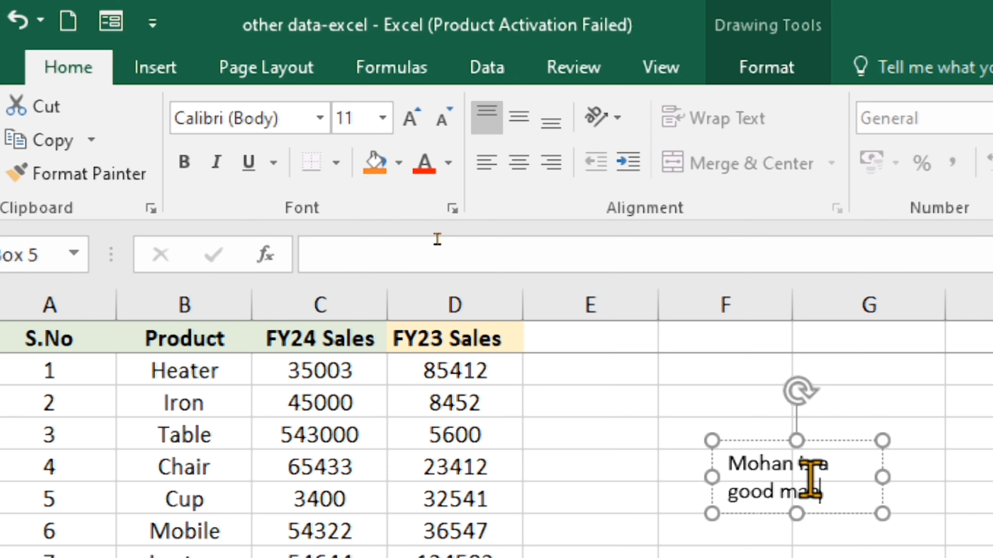
# Step: Fill the text box beside the sales table with orange and set its sentence's font colour to yellow
pyautogui.doubleClick(809, 489)
pyautogui.press('Left')
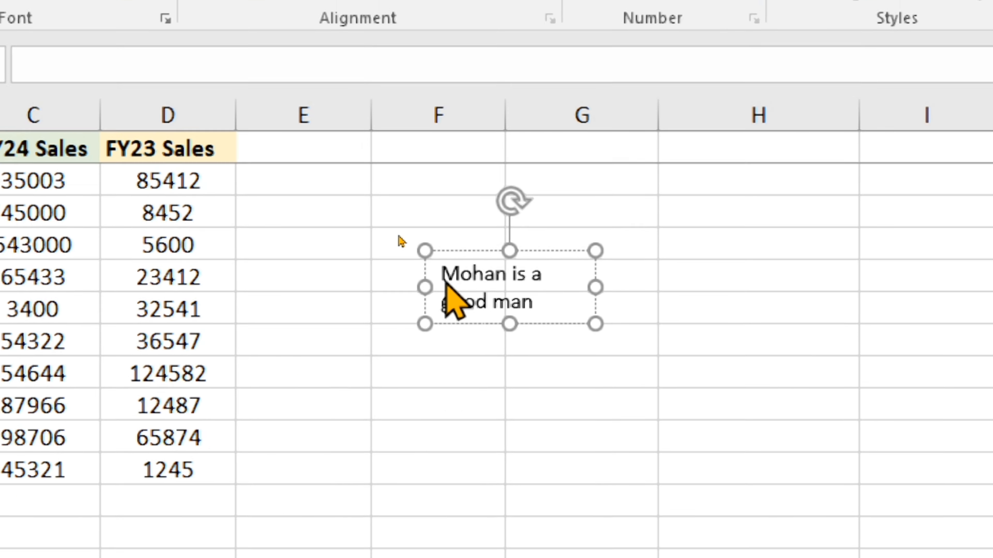
pyautogui.tripleClick(733, 471)
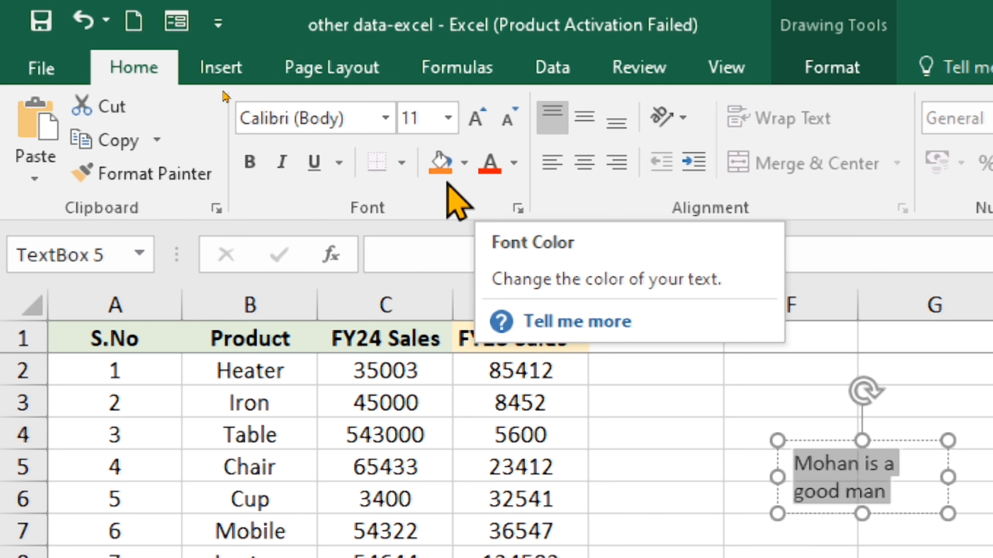
pyautogui.click(440, 162)
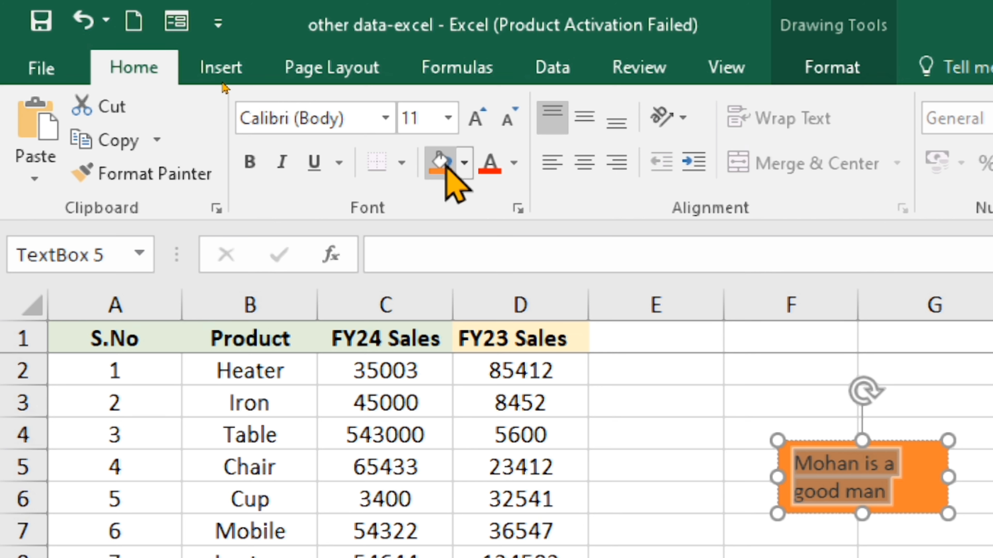
pyautogui.click(515, 163)
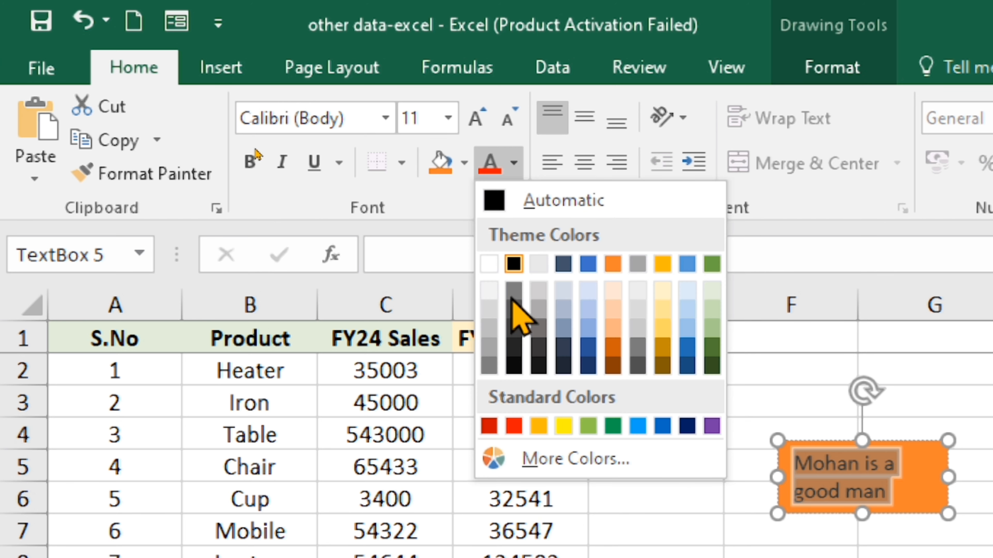
pyautogui.click(567, 426)
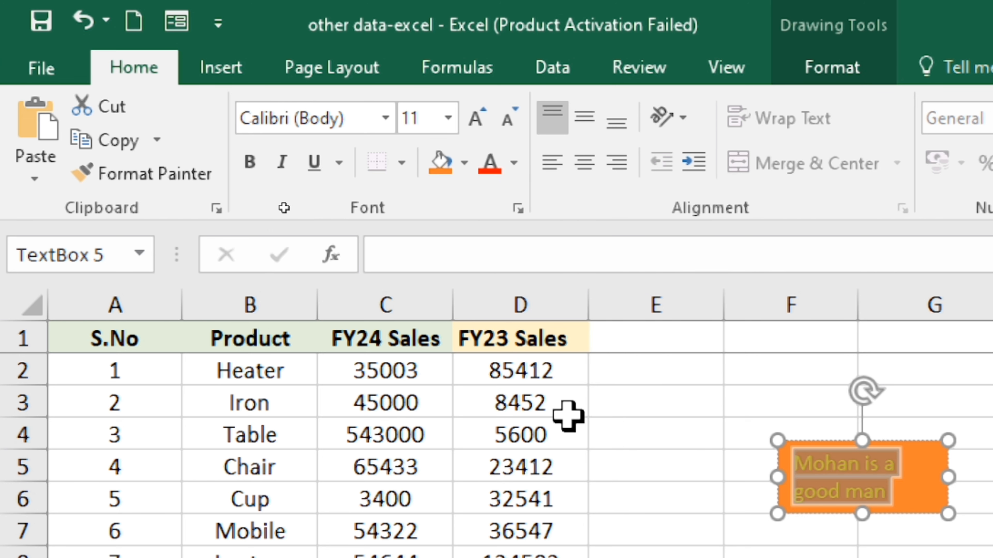
pyautogui.click(786, 372)
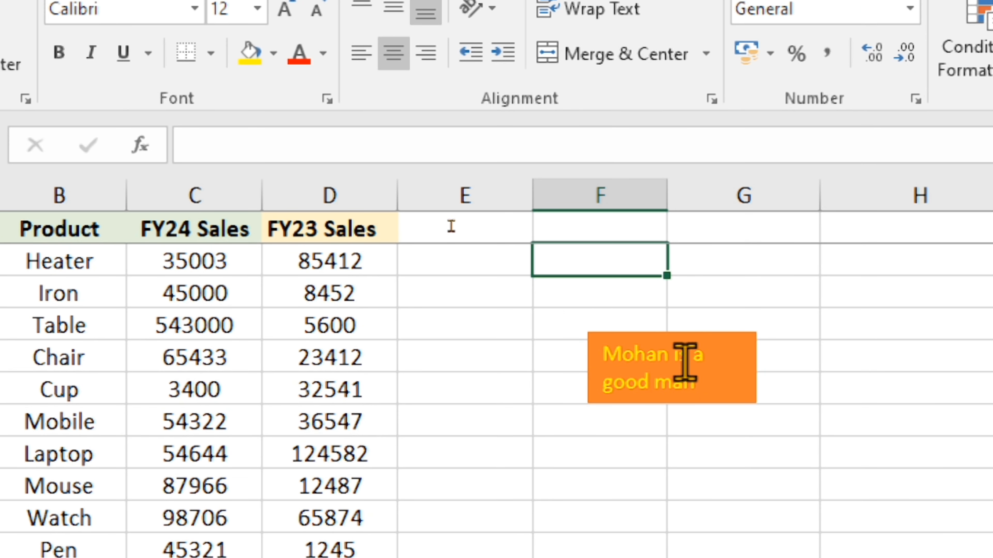
pyautogui.click(700, 374)
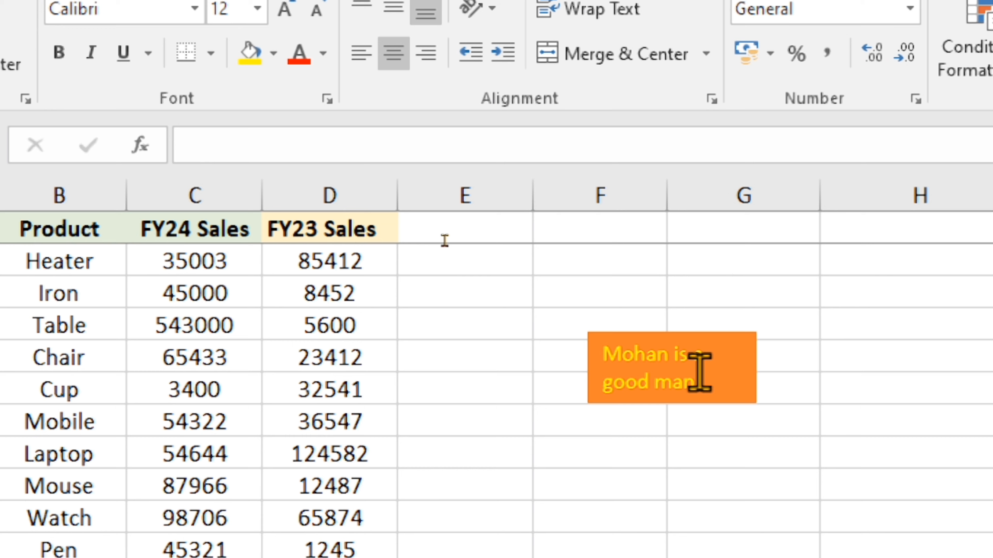
# Step: Enter in cell E3 the same sample sentence as in the text box, saying a named person "is a good man"
pyautogui.click(497, 305)
pyautogui.write('Mo')
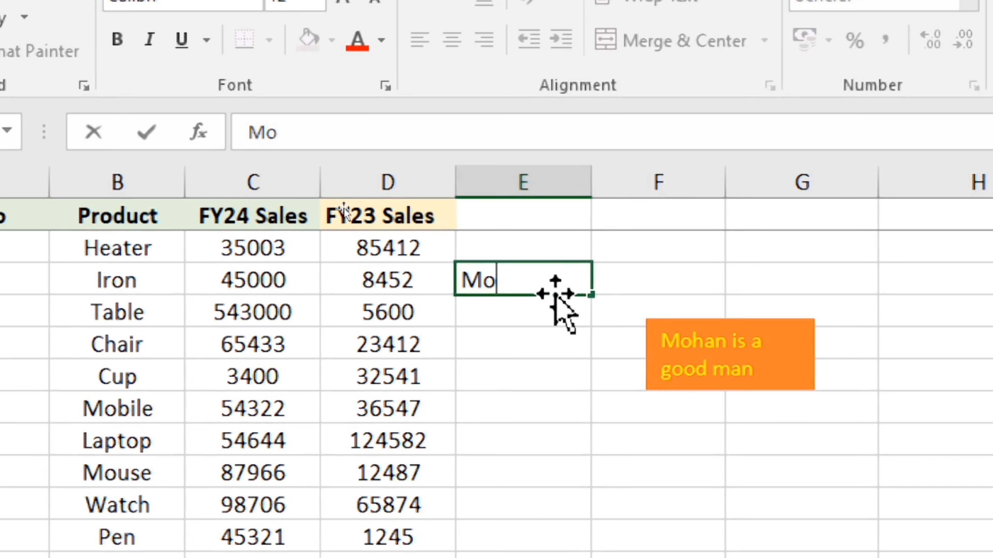
pyautogui.write('han')
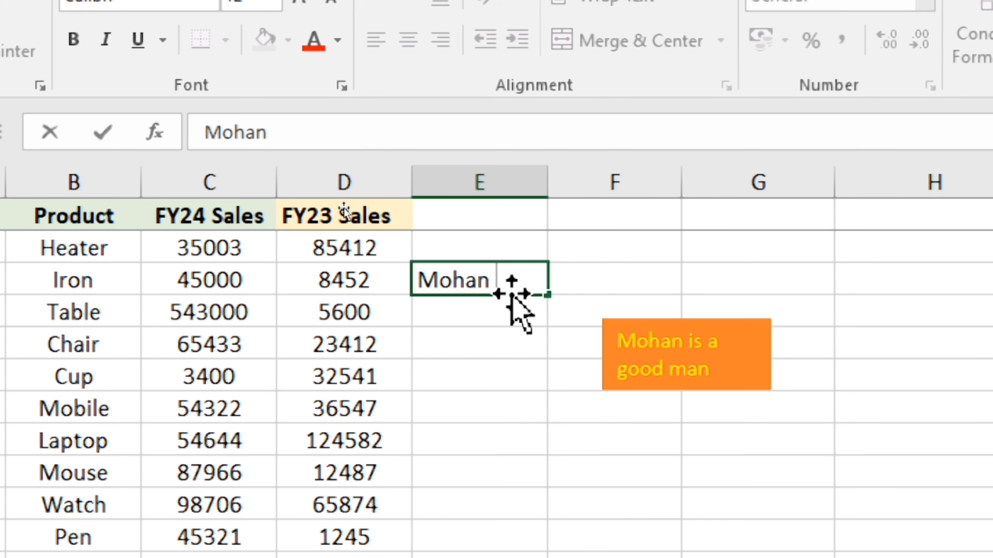
pyautogui.write(' is a')
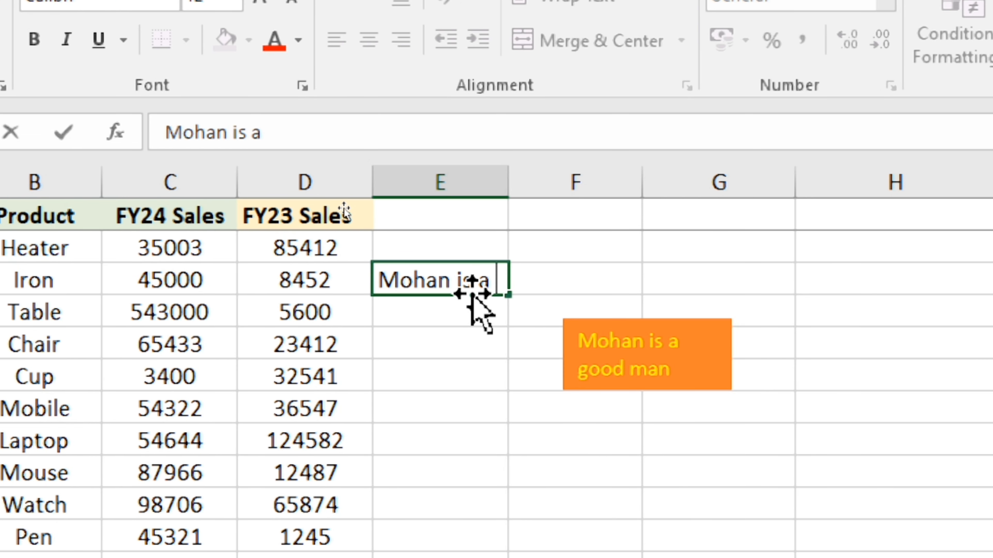
pyautogui.write(' good man')
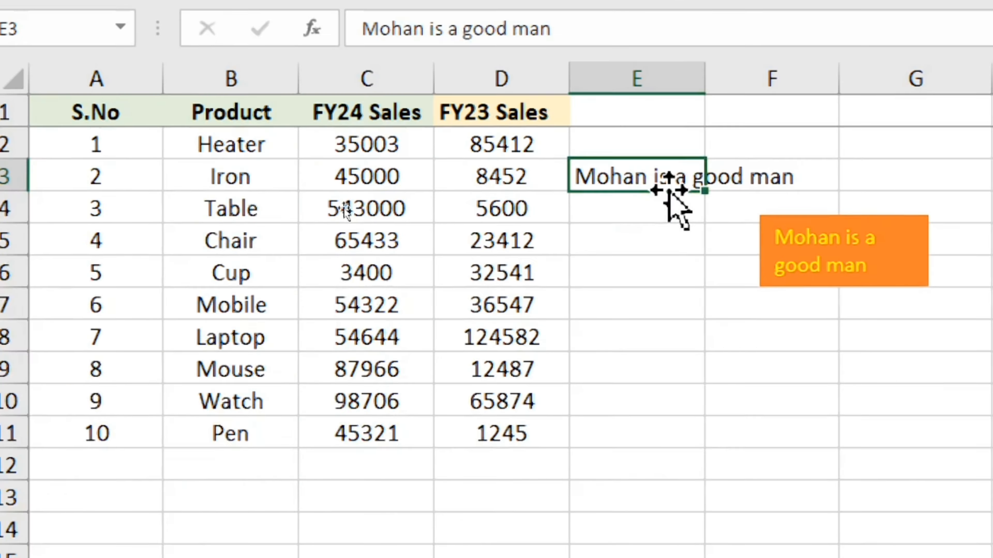
pyautogui.press('Return')
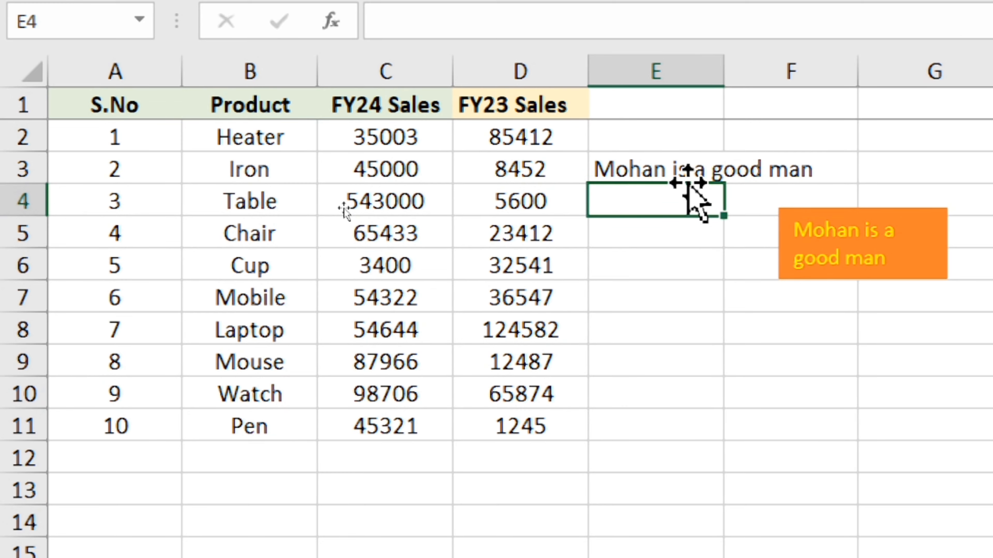
# Step: Compare how the sentence sits across cells E3 and F3 with the same sentence in the text box
pyautogui.press('Up')
pyautogui.press('Right')
pyautogui.press('Left')
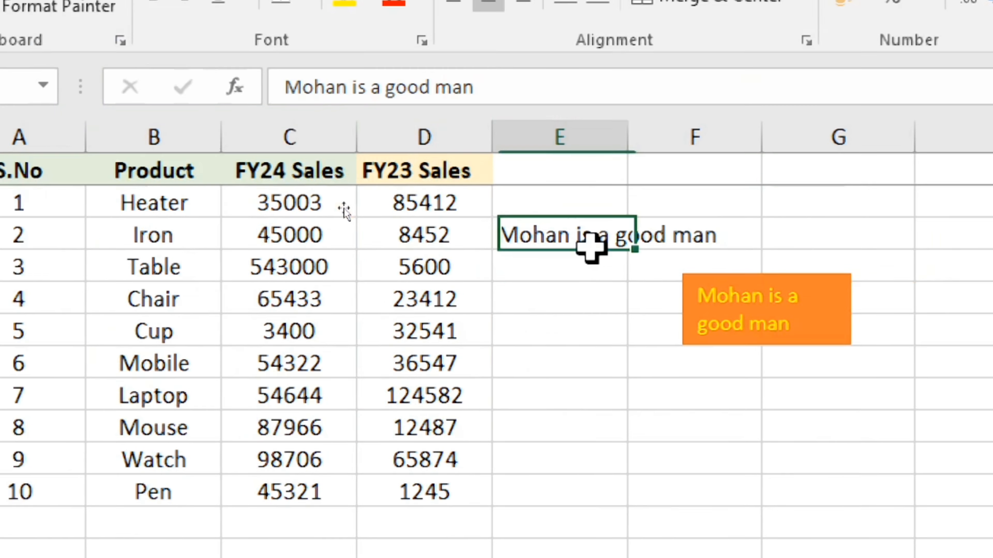
pyautogui.press('Right')
pyautogui.press('Left')
pyautogui.press('Right')
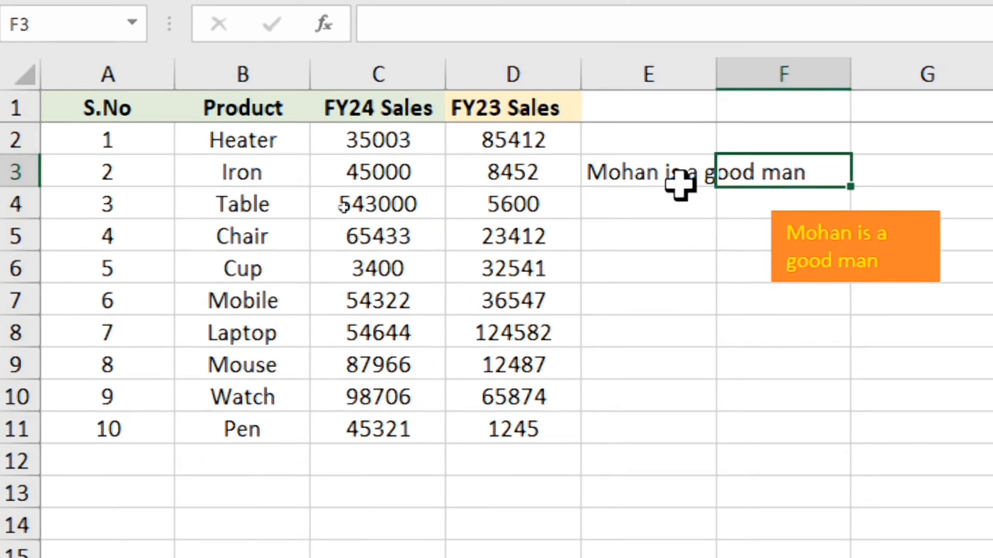
pyautogui.press('Down')
pyautogui.press('Right')
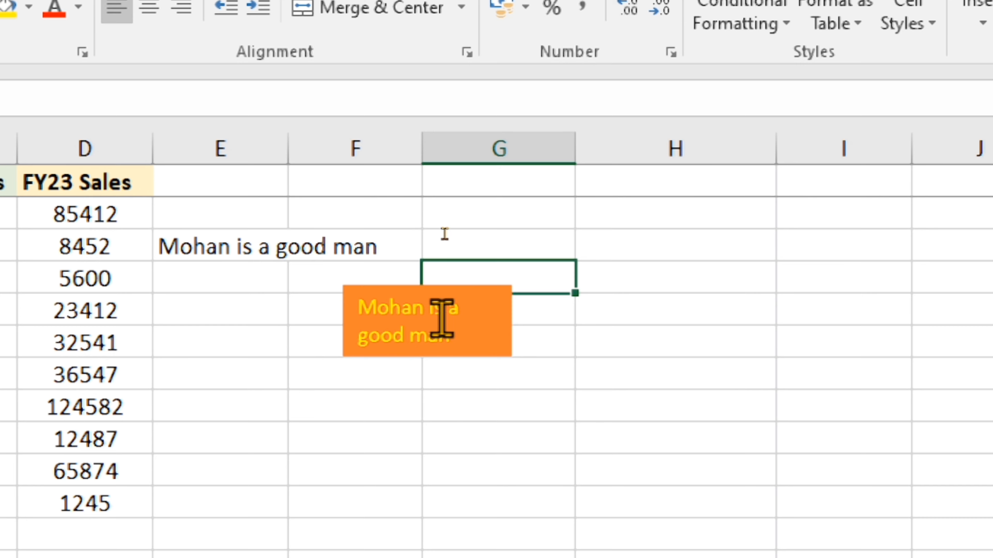
pyautogui.click(455, 313)
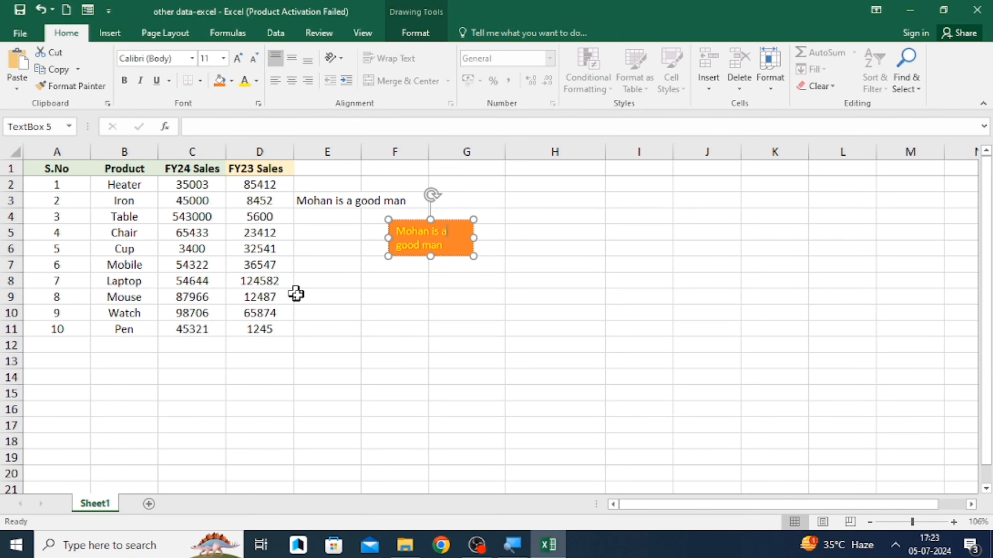
pyautogui.click(355, 317)
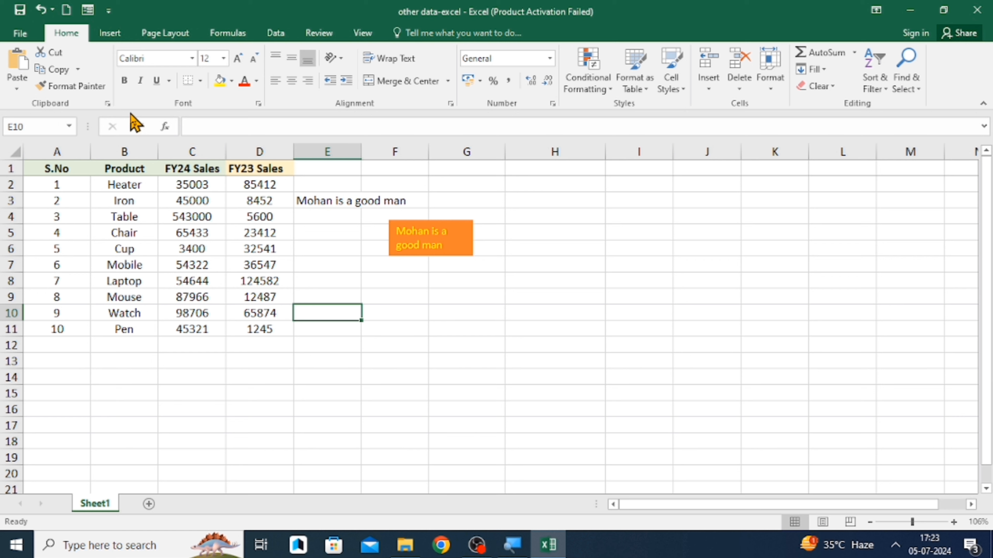
# Step: Insert a header and footer on the sheet, accepting that the frozen panes are unfrozen
pyautogui.click(109, 34)
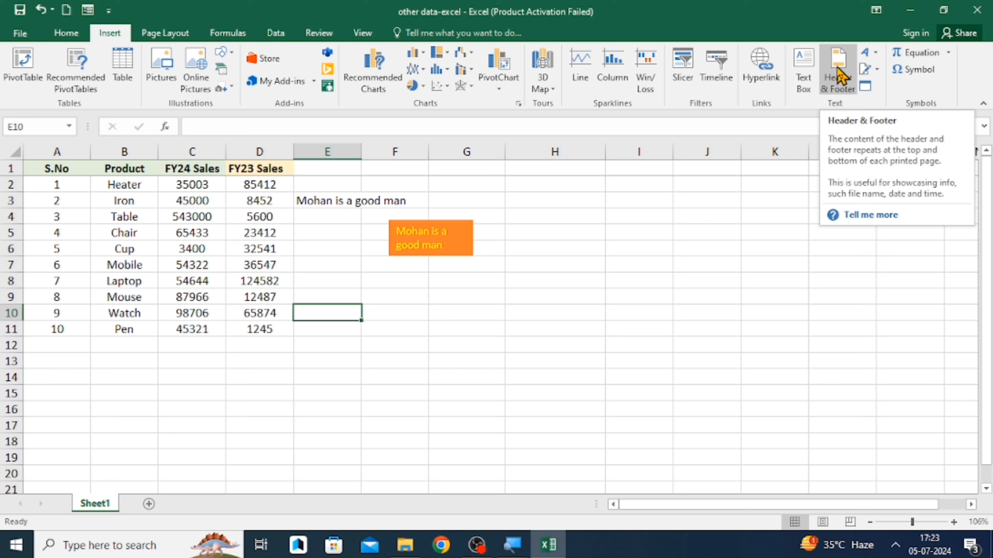
pyautogui.click(839, 75)
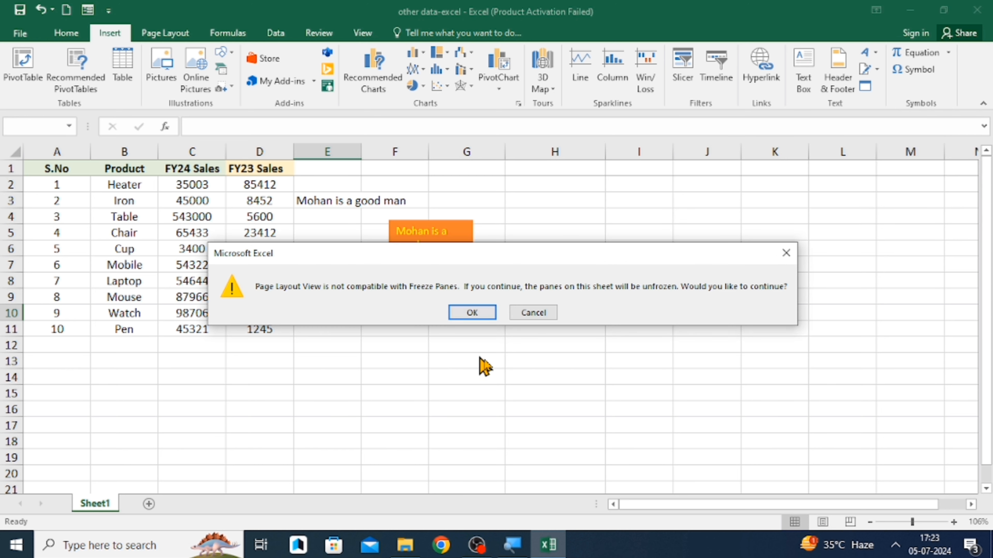
pyautogui.click(481, 313)
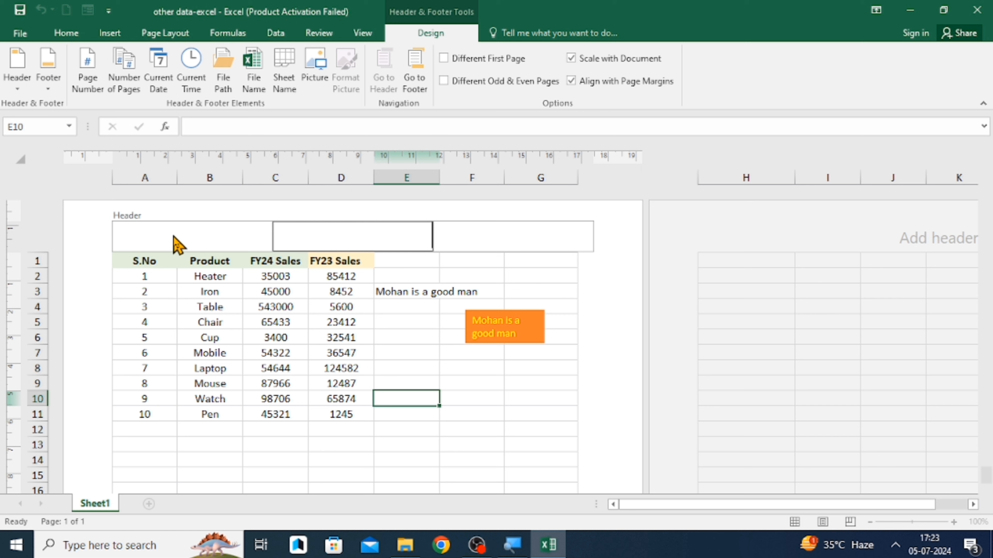
# Step: Enter "This is Financial Year Sales Data" in the left section of the page header
pyautogui.click(189, 234)
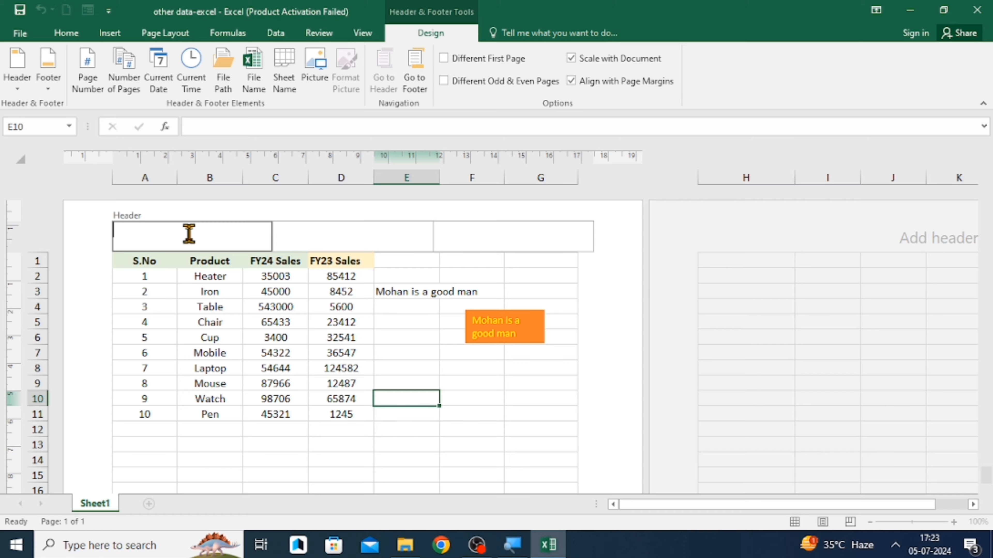
pyautogui.write('Thi')
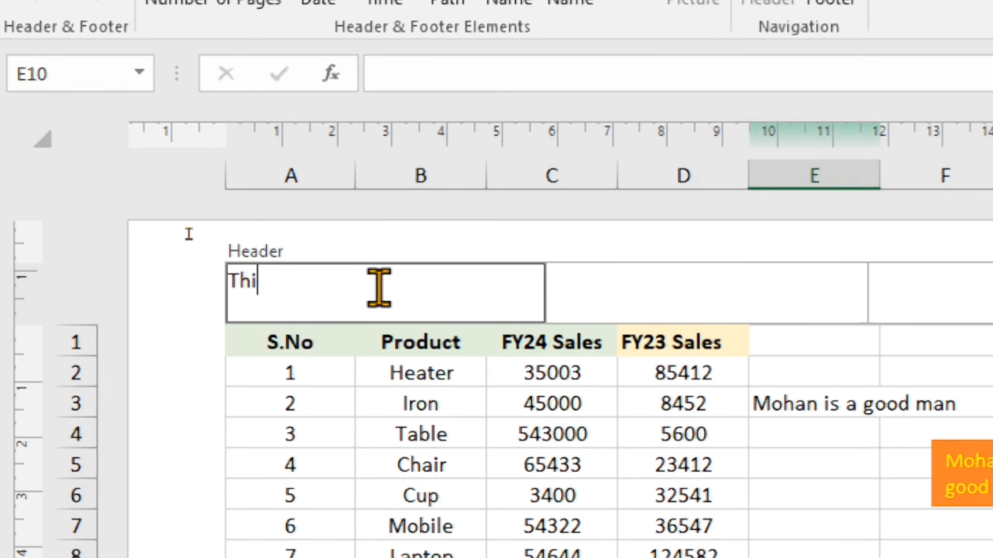
pyautogui.write('s is Fi')
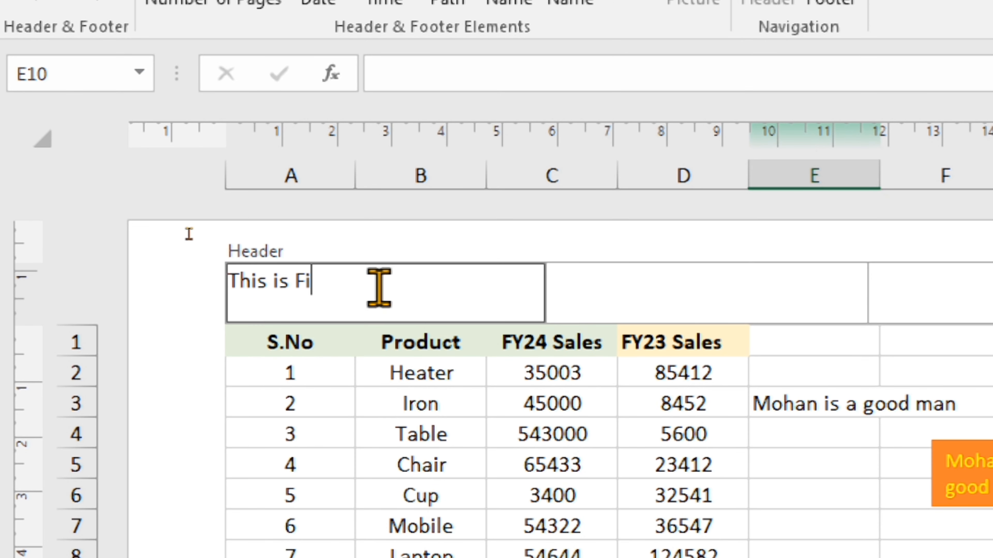
pyautogui.write('nancial ')
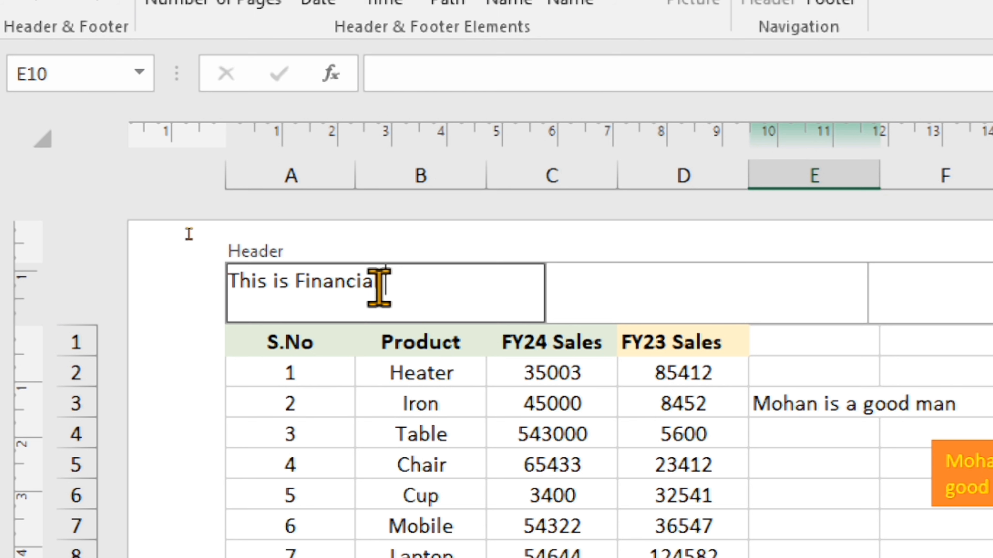
pyautogui.write('Year Sa')
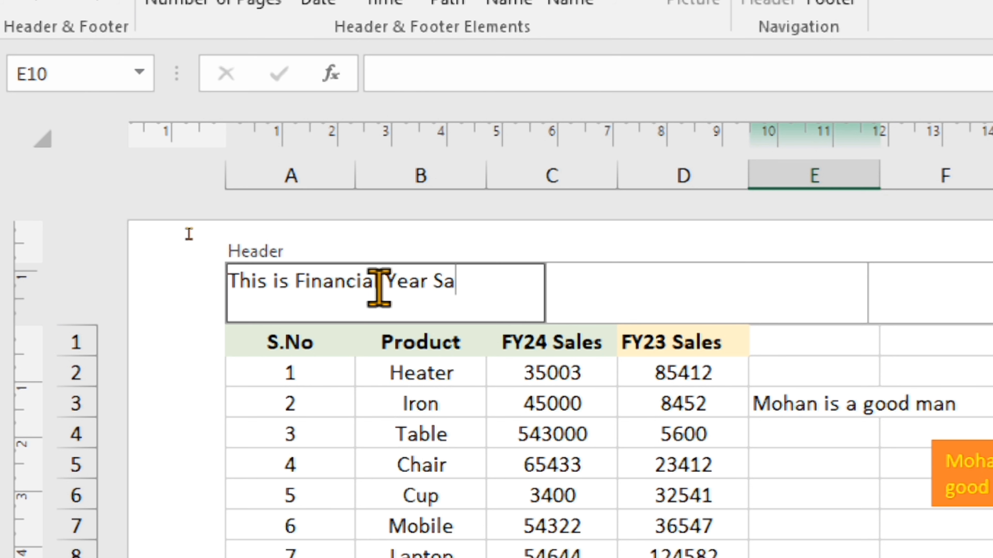
pyautogui.write('les Data')
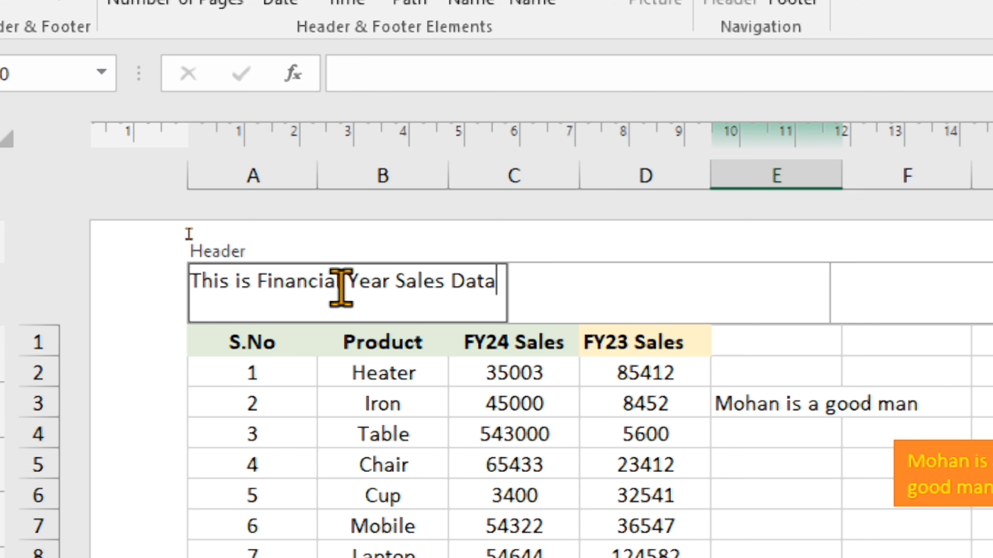
pyautogui.click(538, 472)
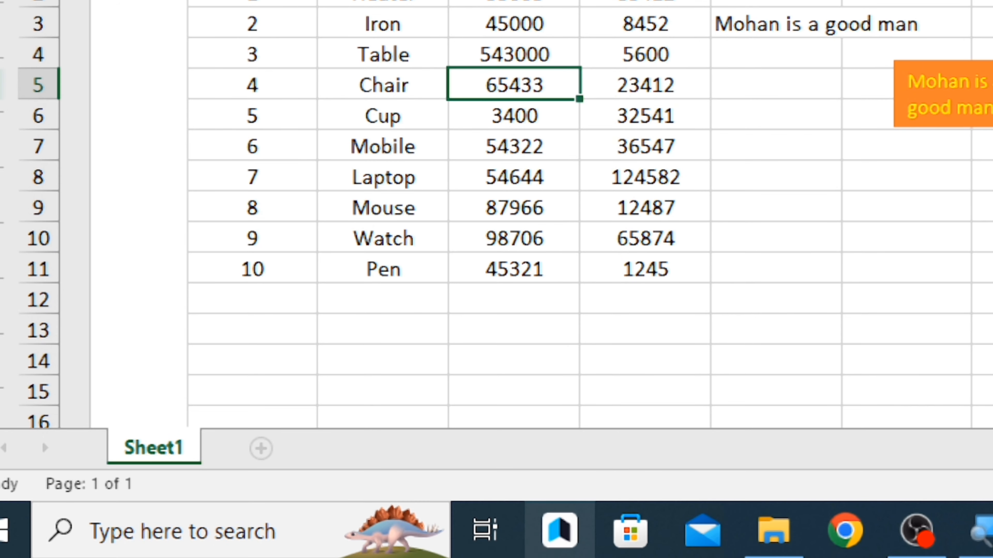
# Step: Colour the whole text "This is Financial Year Sales Data" in the page header yellow, trying red first
pyautogui.scroll(-6, 472, 279)
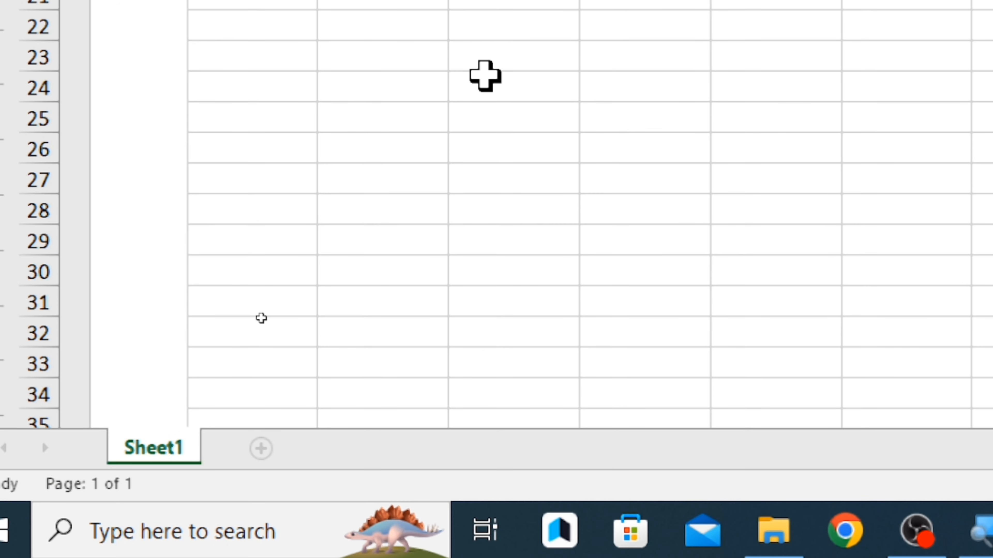
pyautogui.scroll(-1, 484, 77)
pyautogui.scroll(5, 454, 255)
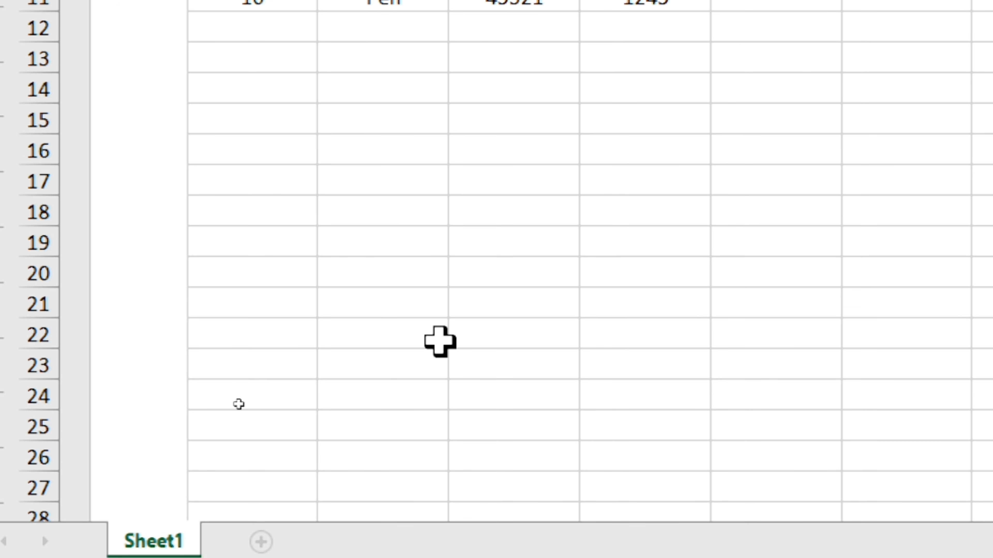
pyautogui.scroll(4, 440, 341)
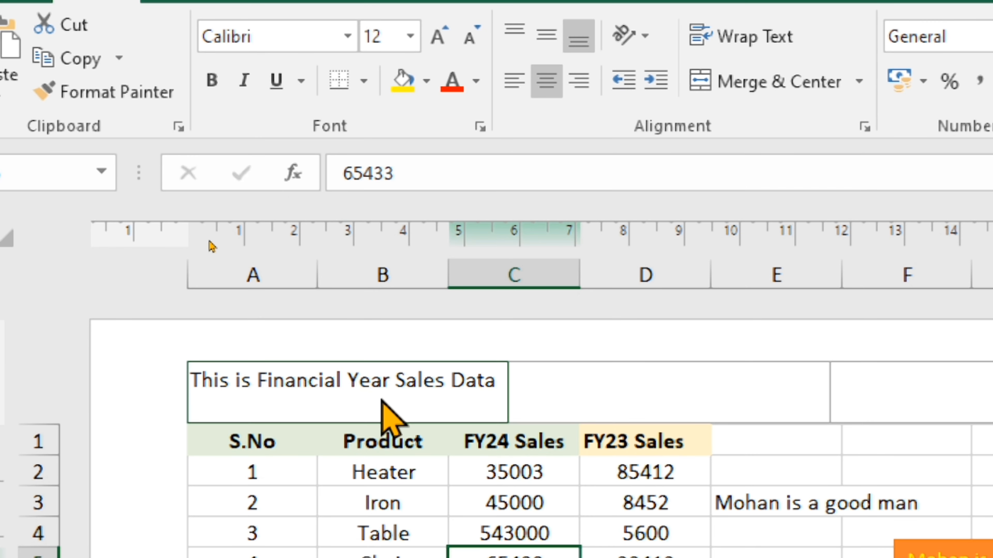
pyautogui.click(382, 400)
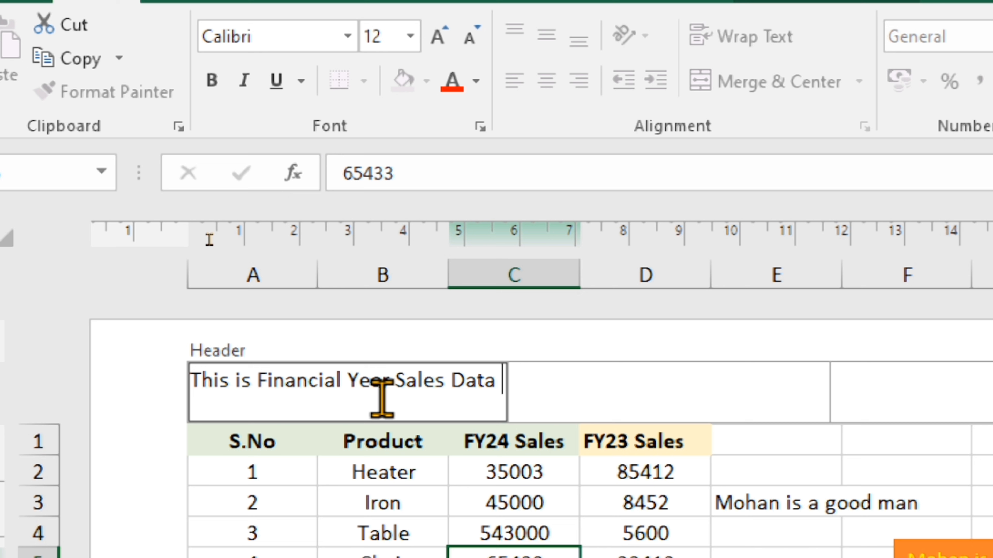
pyautogui.click(371, 375)
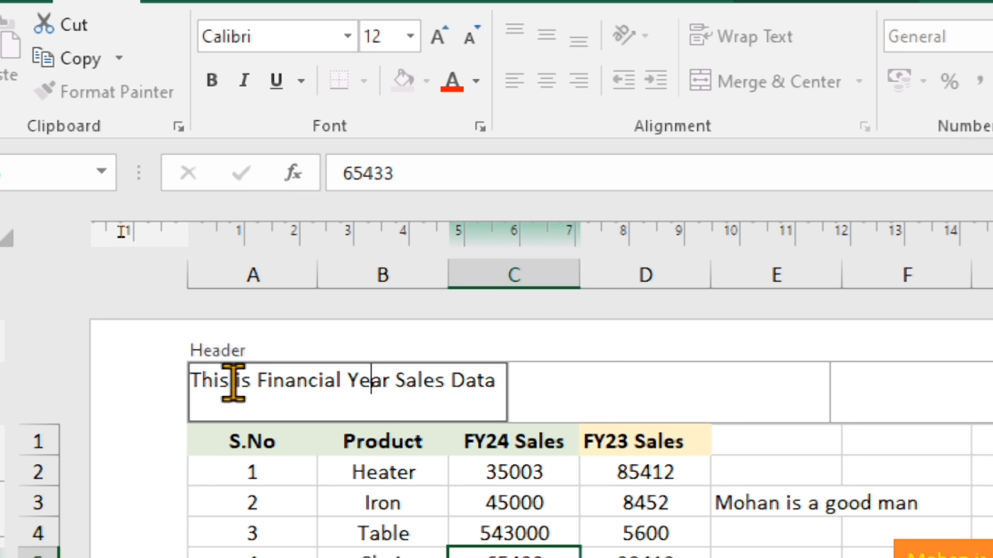
pyautogui.click(192, 377)
pyautogui.hotkey('ctrl', 'shift', 'Right')
pyautogui.hotkey('ctrl', 'shift', 'Right')
pyautogui.hotkey('ctrl', 'shift', 'Right')
pyautogui.hotkey('ctrl', 'shift', 'Right')
pyautogui.hotkey('ctrl', 'shift', 'Right')
pyautogui.hotkey('ctrl', 'shift', 'Right')
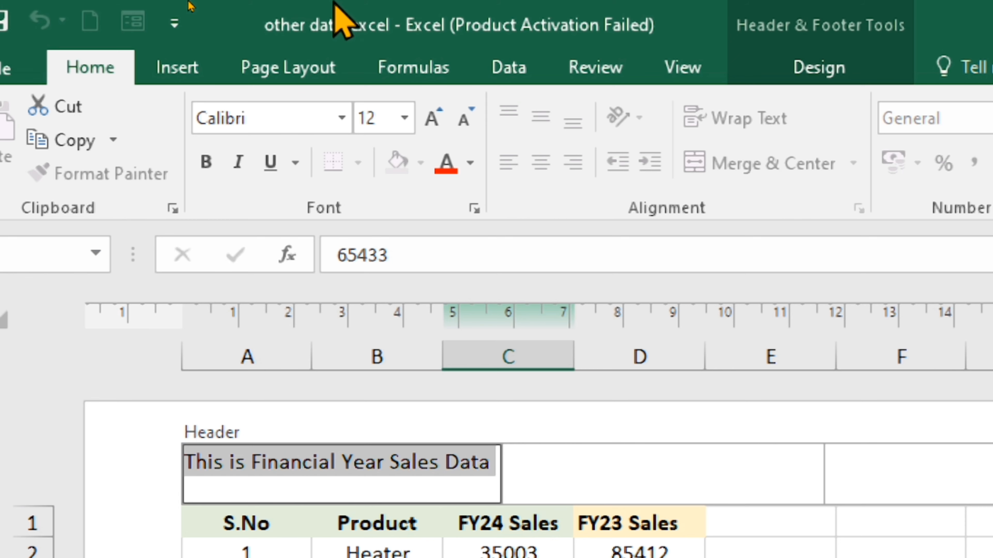
pyautogui.click(456, 174)
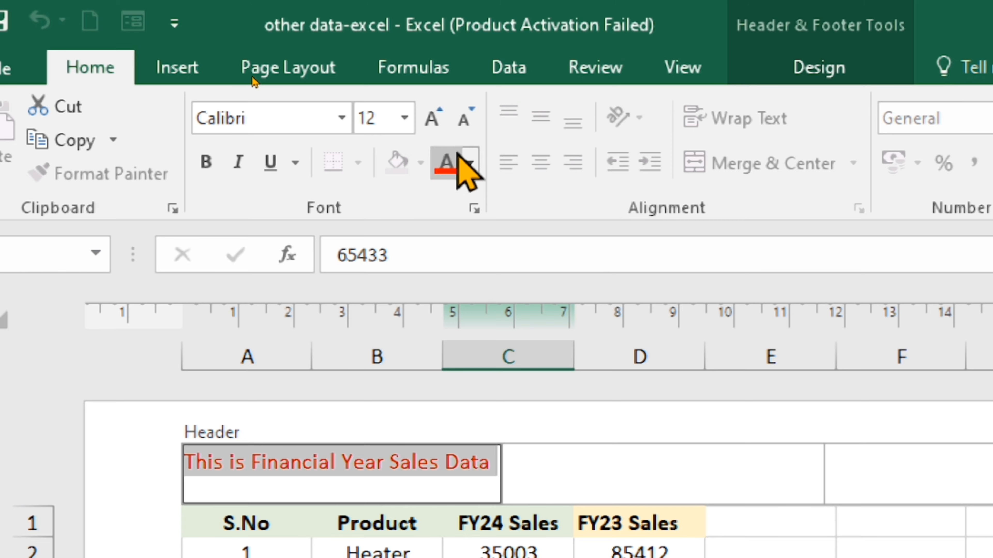
pyautogui.click(473, 162)
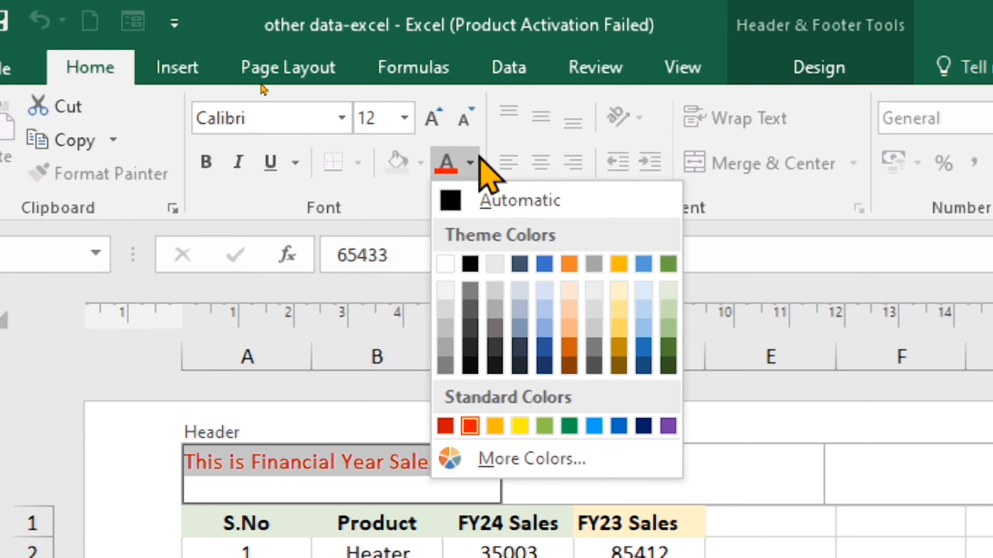
pyautogui.click(519, 427)
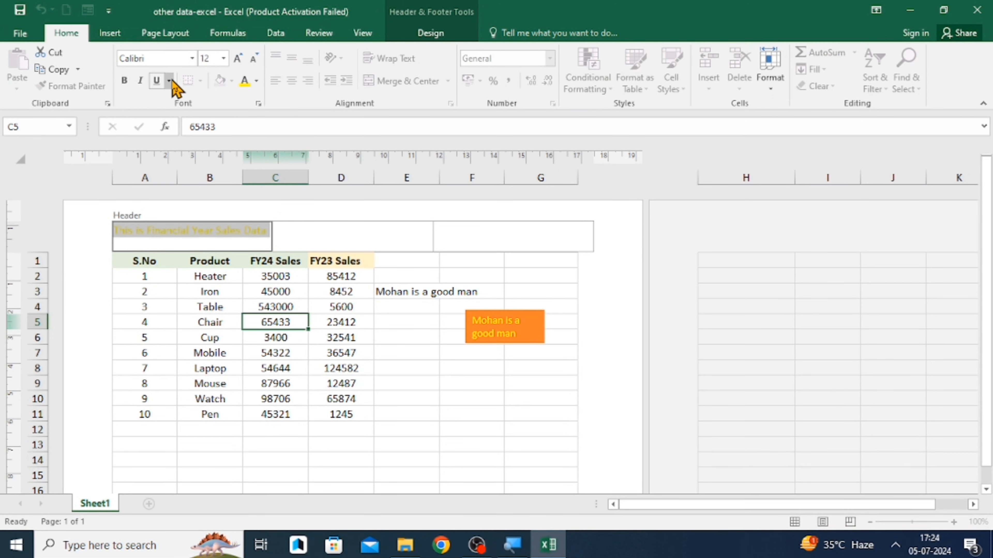
# Step: Leave the header and undo the recent edits back to before the sentence was entered in cell E3
pyautogui.click(110, 34)
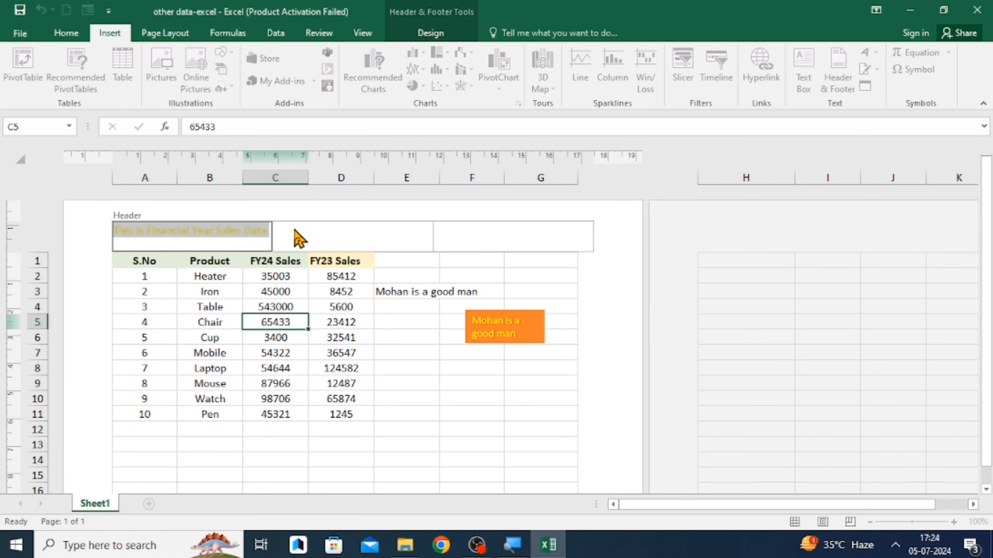
pyautogui.click(492, 326)
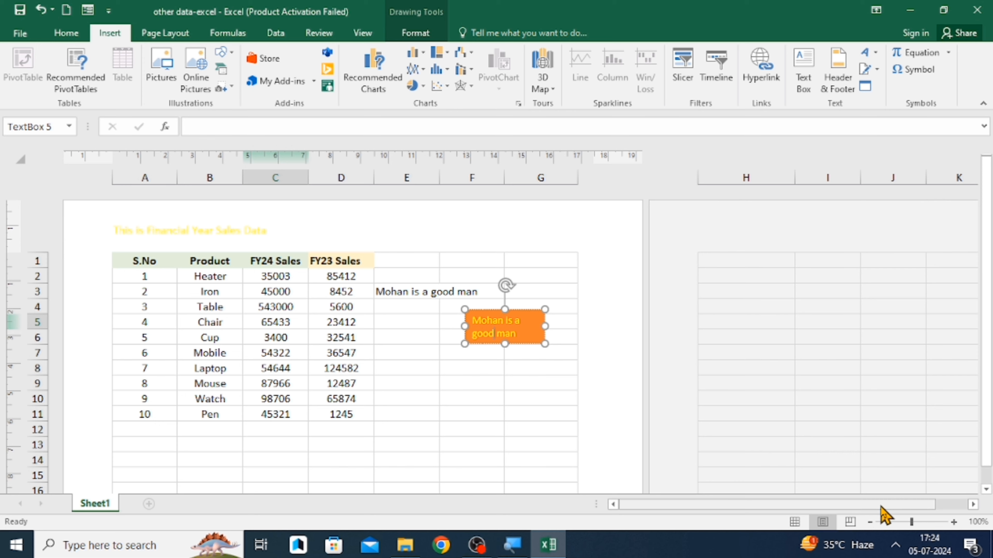
pyautogui.moveTo(882, 509); pyautogui.dragTo(913, 508)
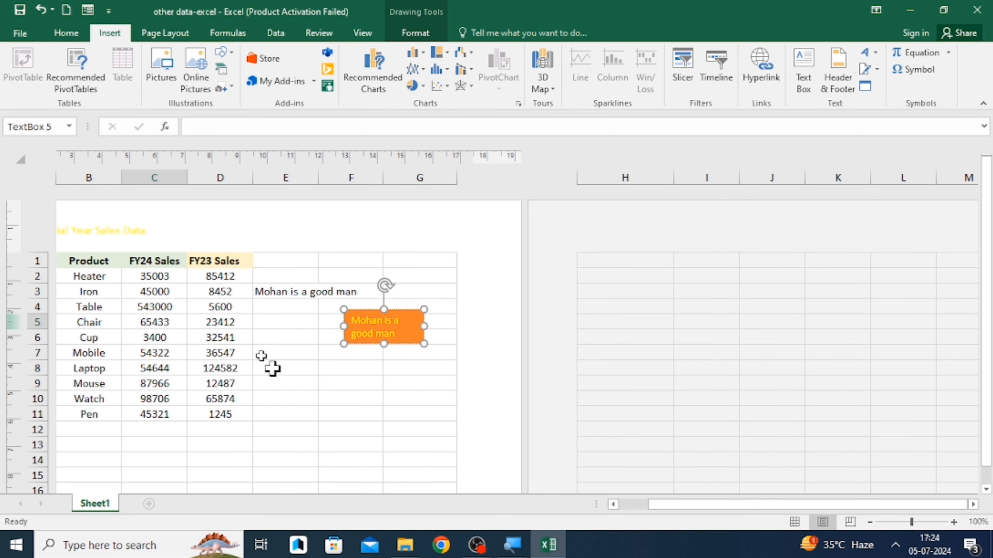
pyautogui.click(250, 332)
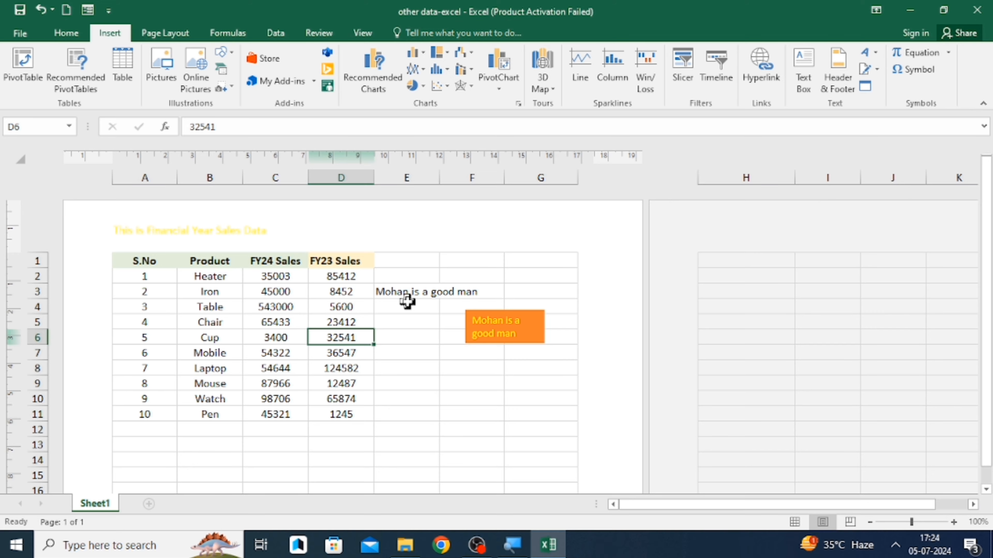
pyautogui.hotkey('ctrl', 'z')
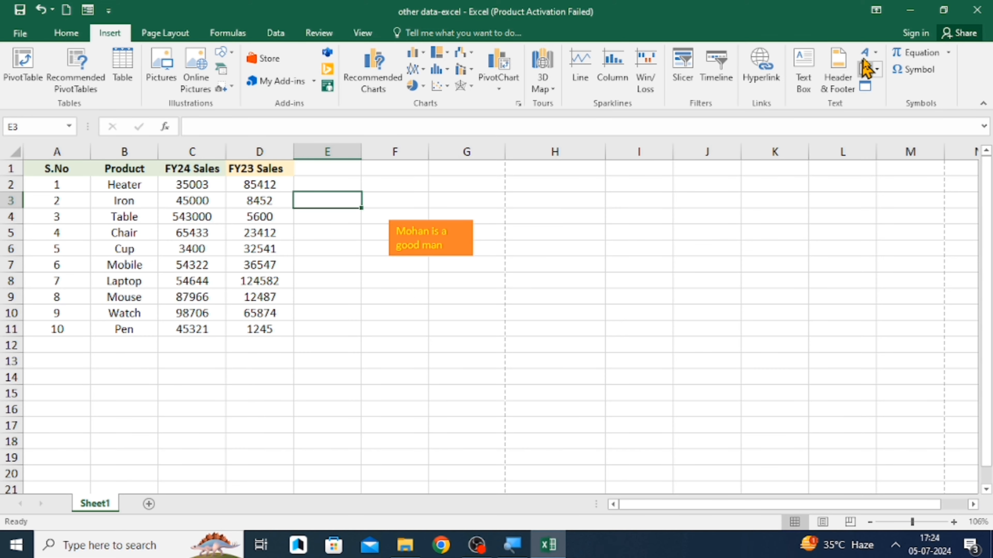
# Step: Insert WordArt in the white style with a blue outline and give its box the solid black shape style
pyautogui.click(879, 57)
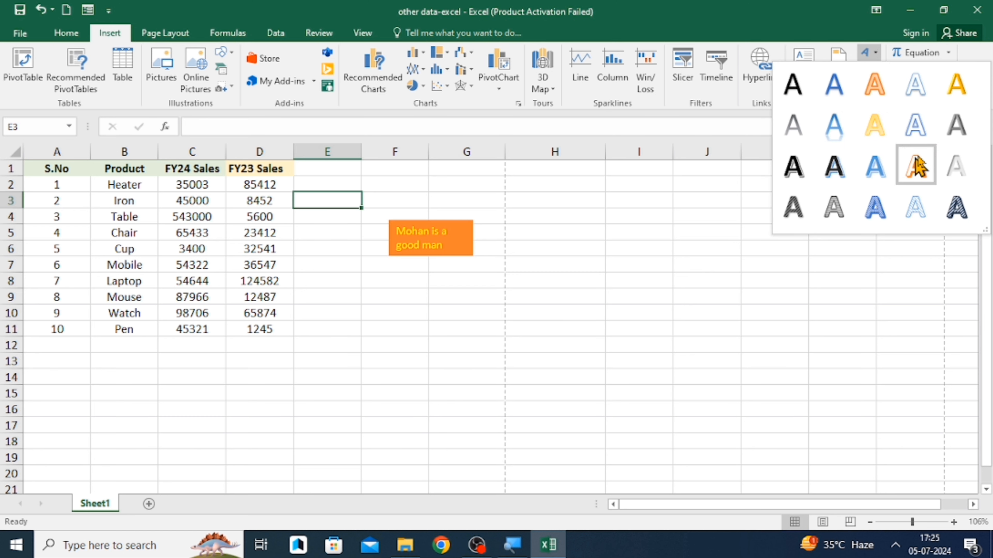
pyautogui.click(916, 84)
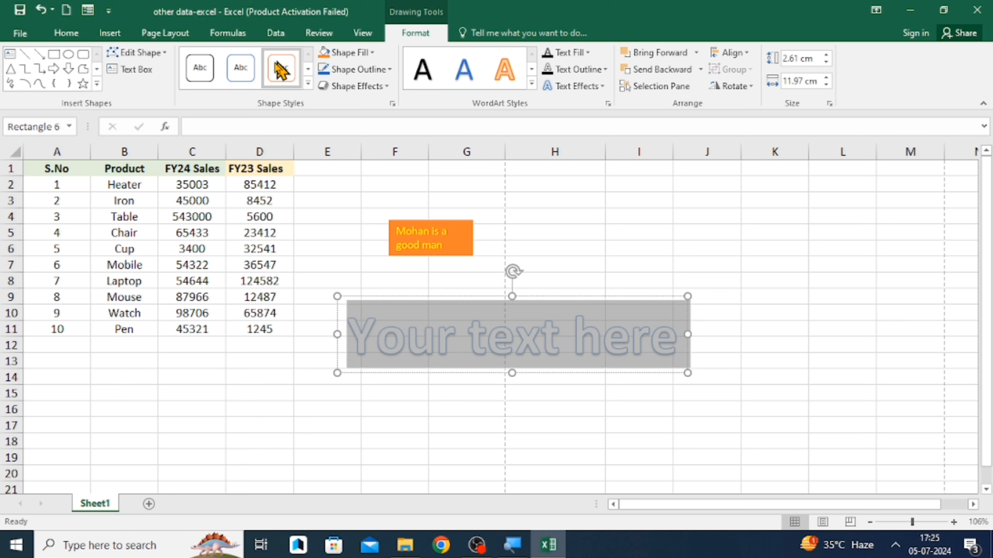
pyautogui.click(308, 84)
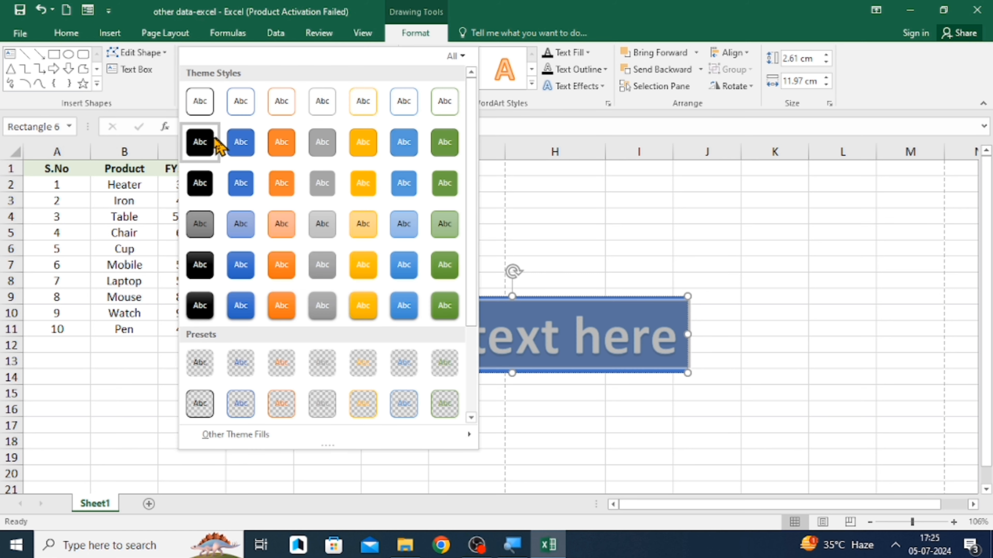
pyautogui.click(200, 141)
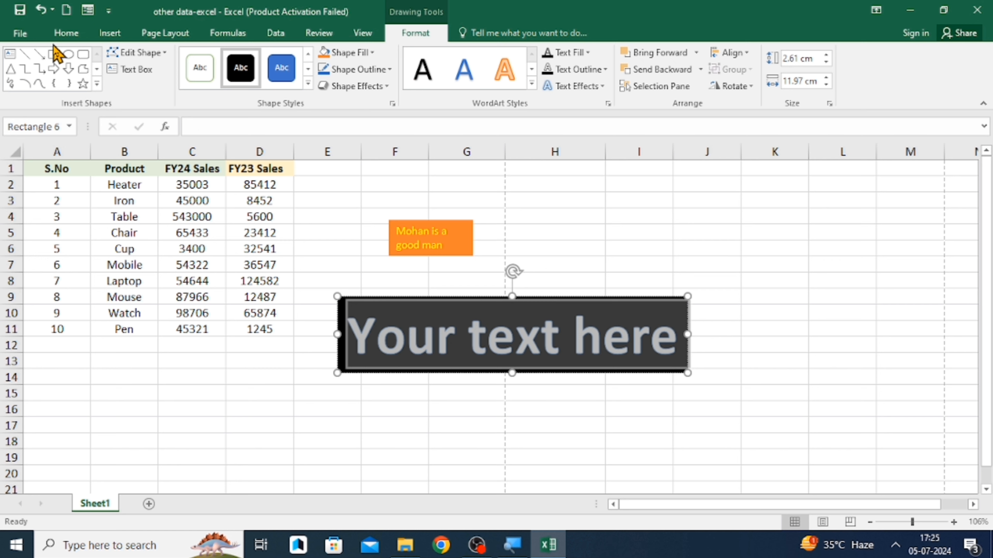
pyautogui.click(83, 55)
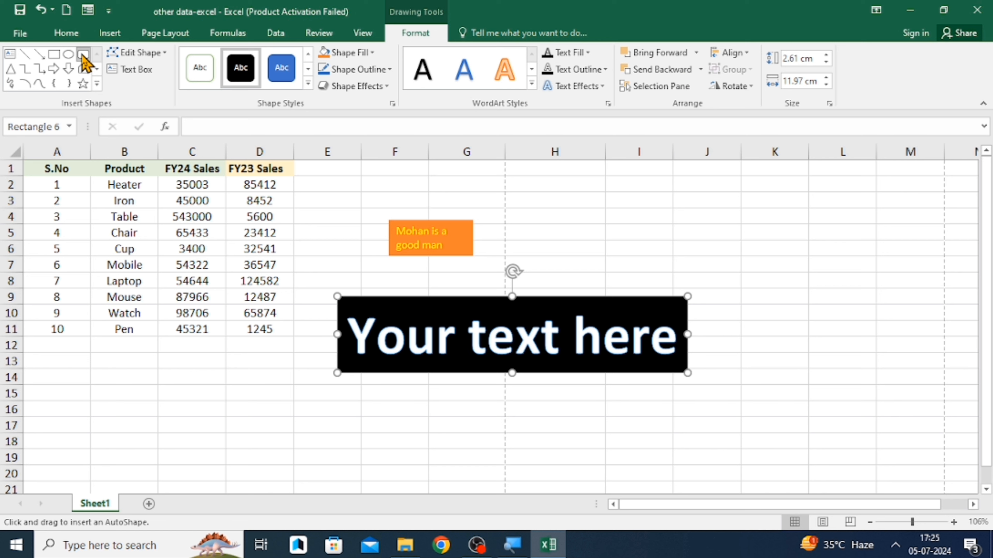
pyautogui.click(424, 348)
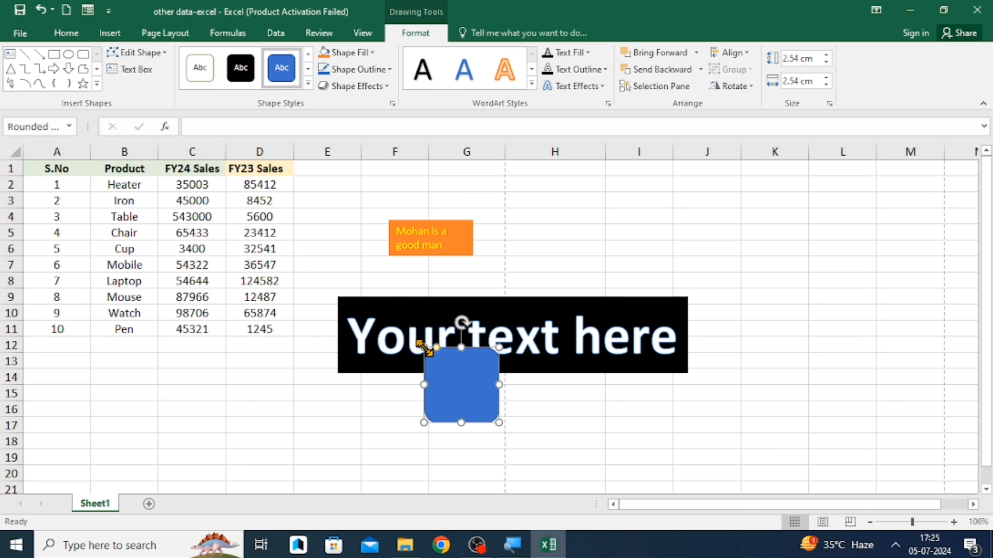
pyautogui.press('Delete')
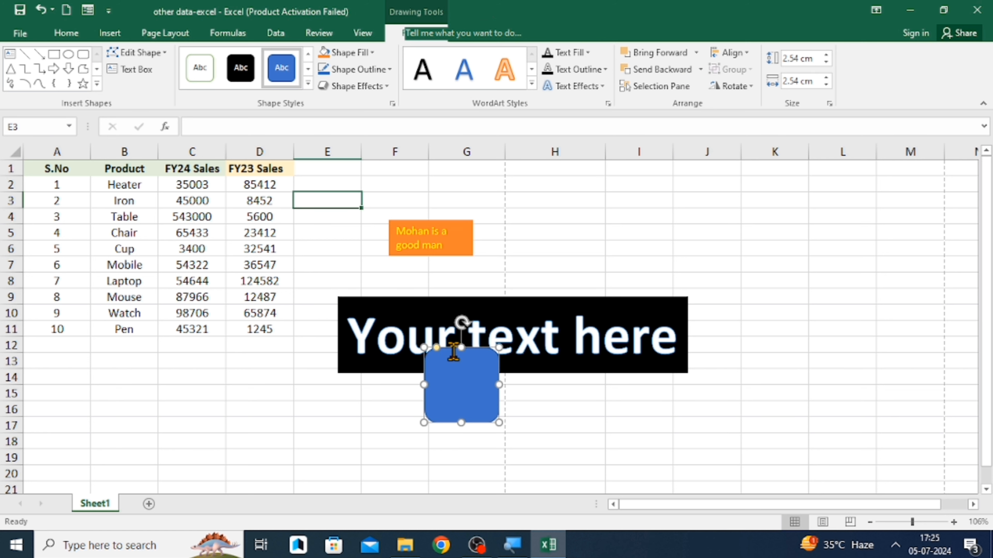
# Step: Replace the WordArt placeholder text with the sample sentence saying the same named person "is a good Man"
pyautogui.click(445, 341)
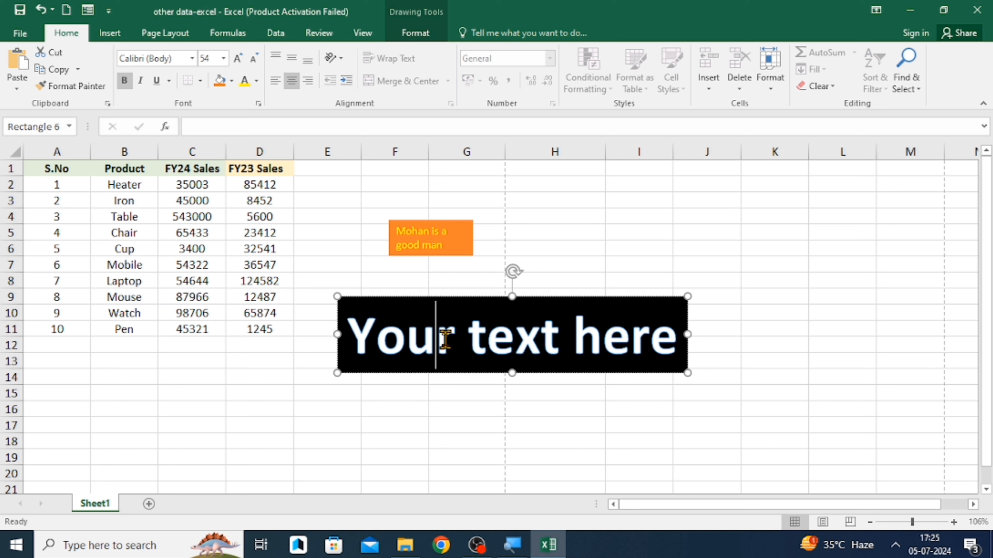
pyautogui.press('Left')
pyautogui.press('Left')
pyautogui.press('Left')
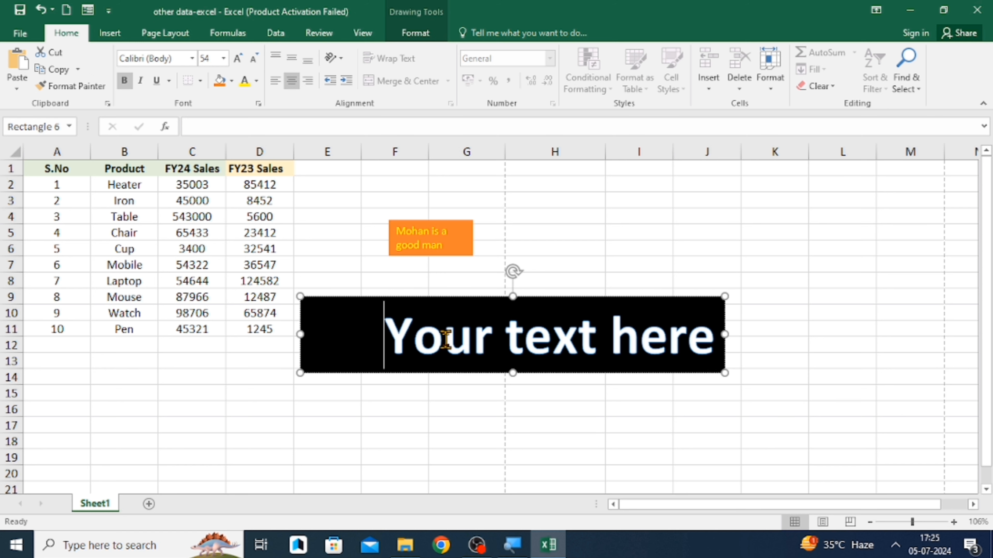
pyautogui.hotkey('shift', 'Right')
pyautogui.hotkey('shift', 'Right')
pyautogui.hotkey('shift', 'Right')
pyautogui.hotkey('shift', 'Right')
pyautogui.hotkey('shift', 'Right')
pyautogui.hotkey('shift', 'Right')
pyautogui.hotkey('shift', 'Right')
pyautogui.hotkey('shift', 'Right')
pyautogui.hotkey('shift', 'Right')
pyautogui.hotkey('shift', 'Right')
pyautogui.hotkey('shift', 'Right')
pyautogui.hotkey('shift', 'Right')
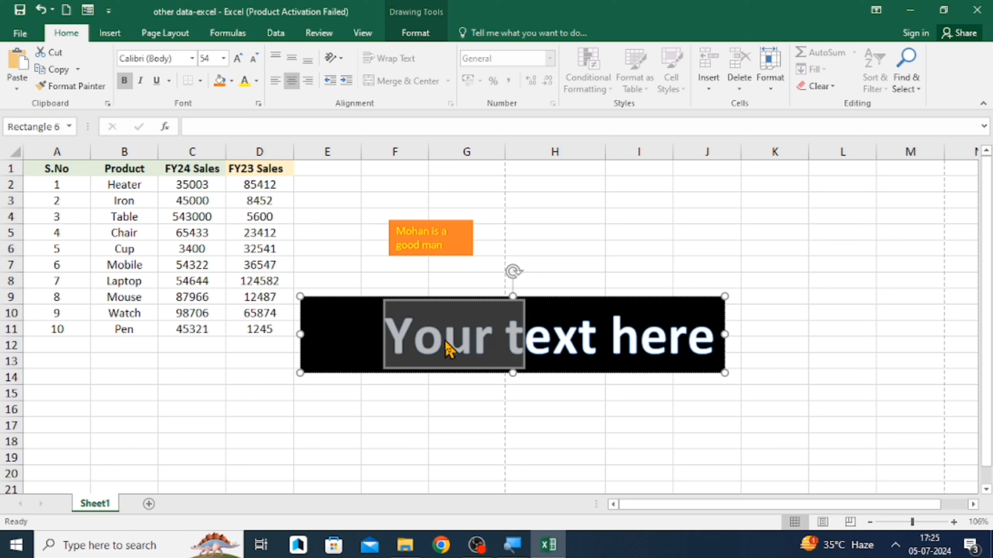
pyautogui.hotkey('shift', 'Right')
pyautogui.hotkey('shift', 'Right')
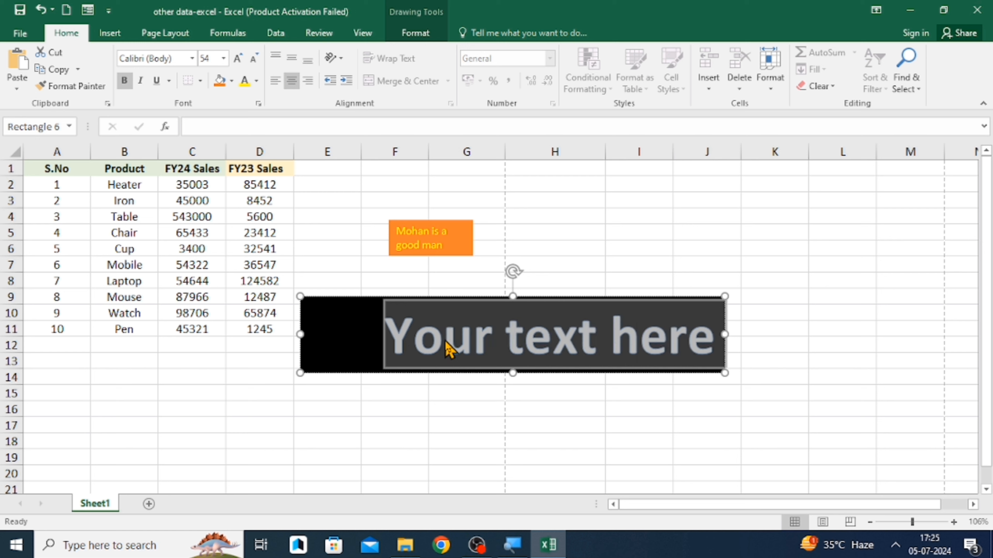
pyautogui.press('Delete')
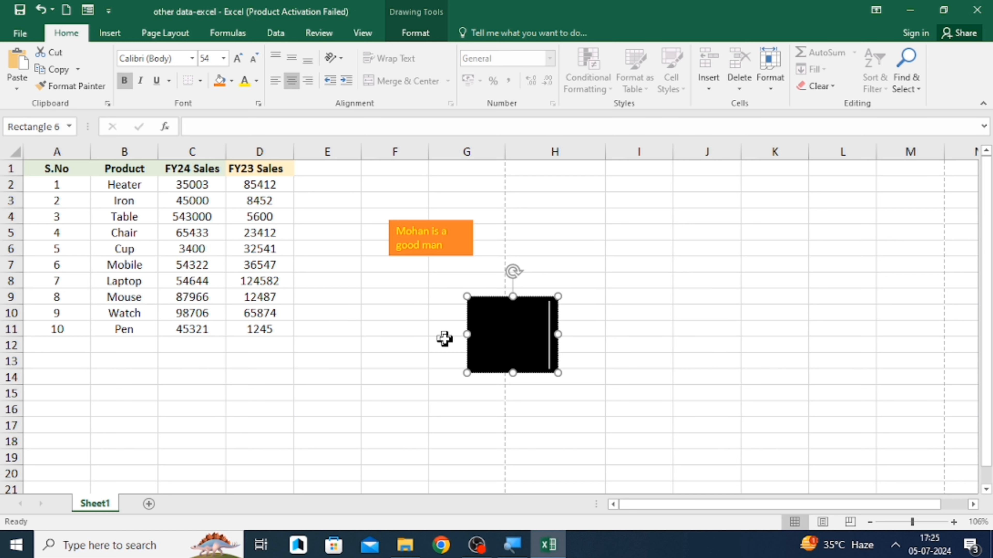
pyautogui.write('Mohan is ')
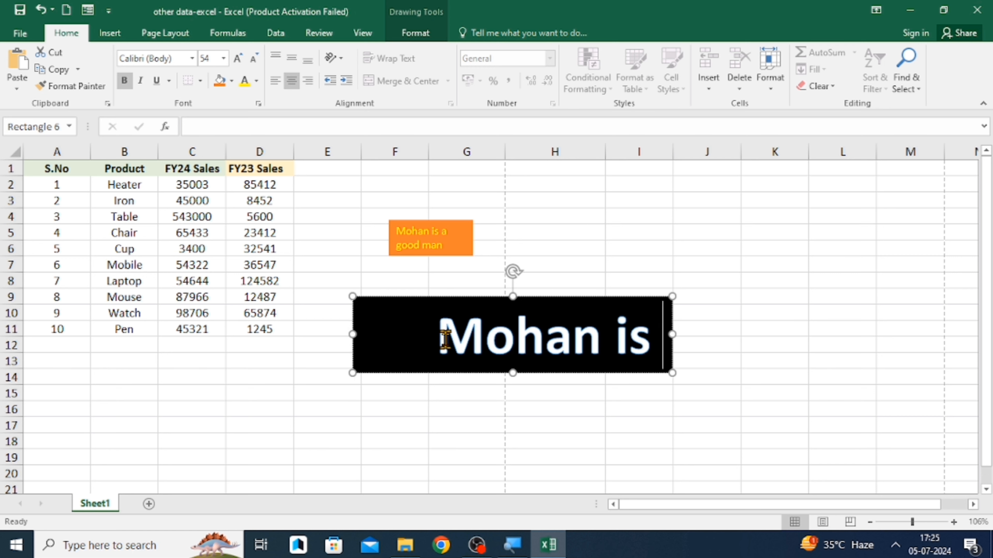
pyautogui.write('a good')
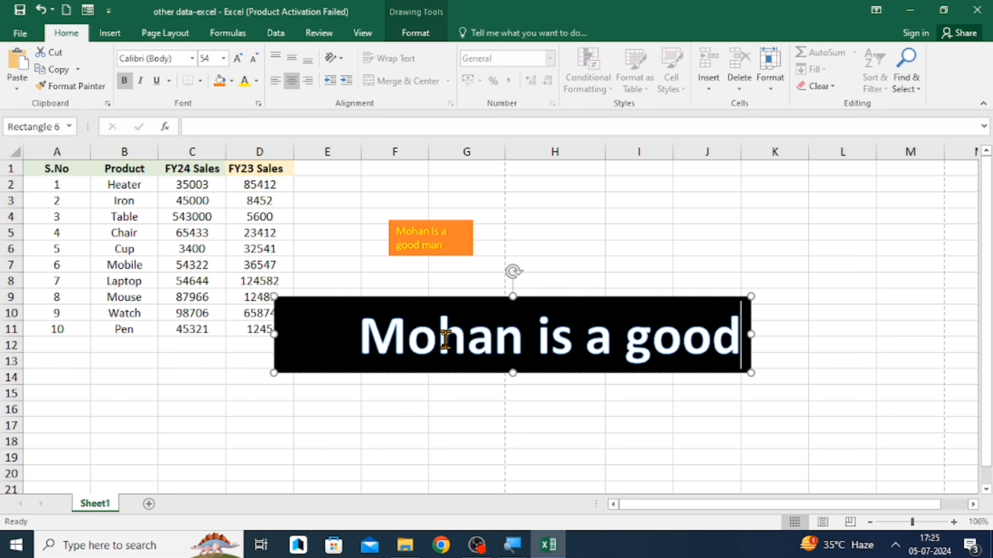
pyautogui.write(' Man')
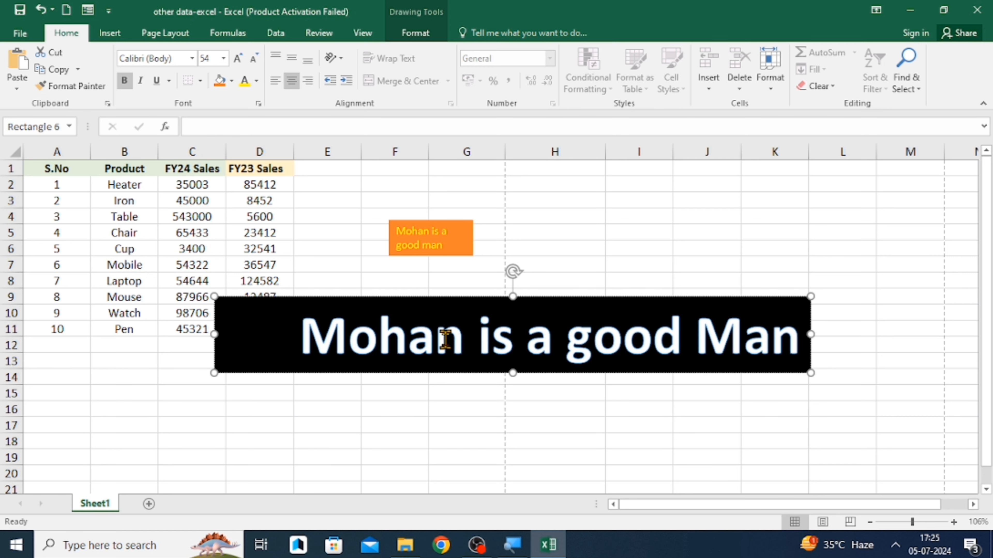
pyautogui.click(523, 234)
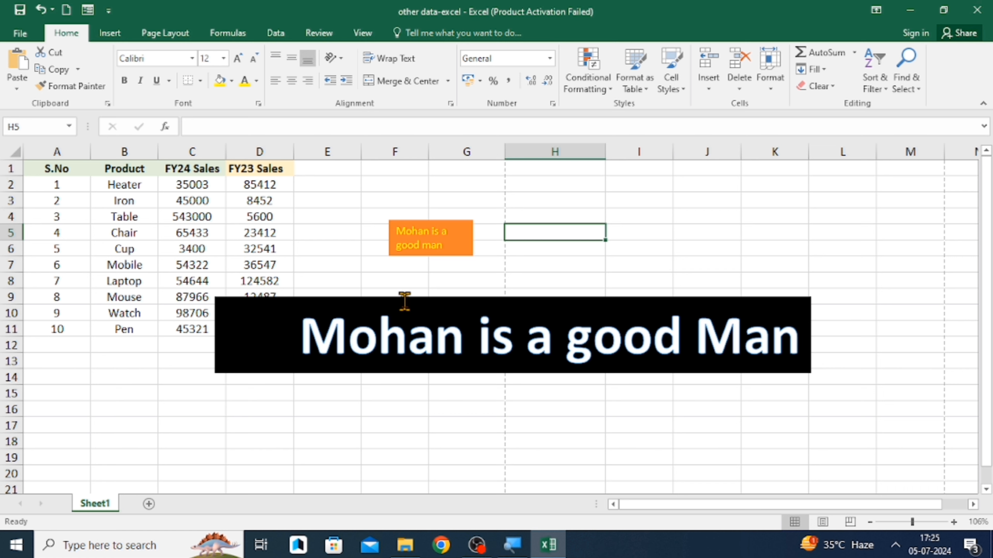
# Step: Move the black WordArt box up beside the sales table, spanning columns E to M at rows 2 to 6
pyautogui.moveTo(419, 297)
pyautogui.mouseDown()
pyautogui.moveTo(294, 213)
pyautogui.moveTo(196, 169)
pyautogui.moveTo(178, 148)
pyautogui.mouseUp()
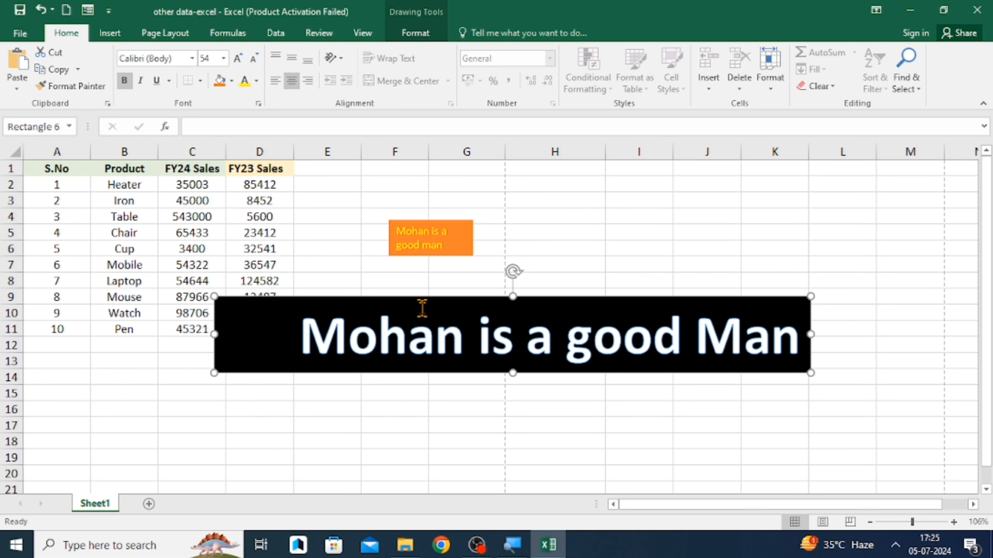
pyautogui.moveTo(428, 298); pyautogui.dragTo(524, 176)
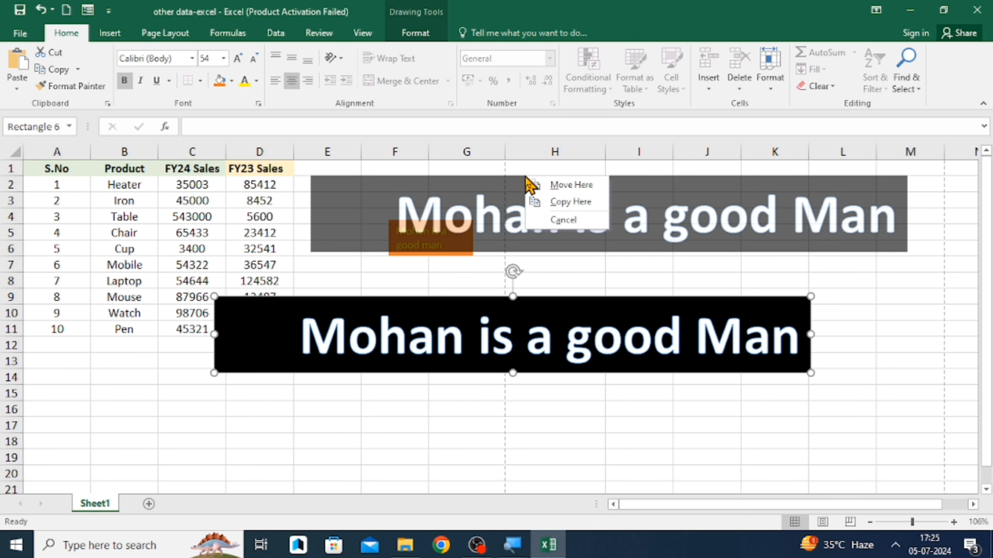
pyautogui.click(553, 183)
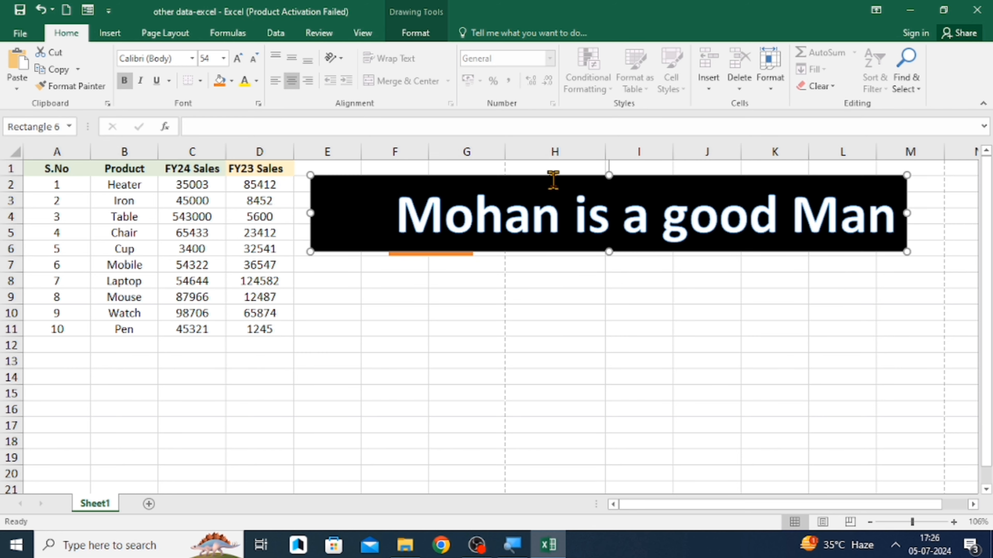
# Step: Give the WordArt box the intense-effect black theme shape style, and set its shape fill to standard purple
pyautogui.click(543, 215)
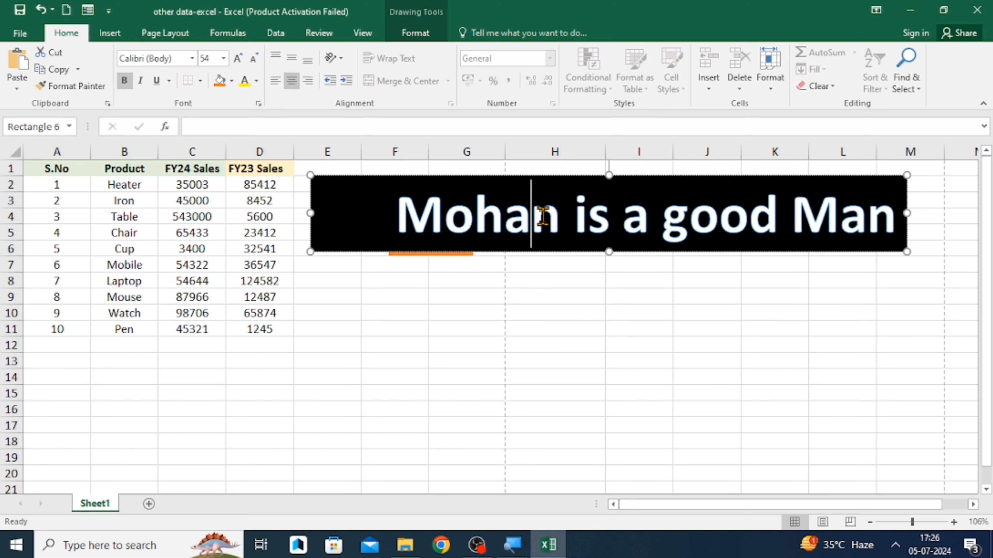
pyautogui.click(396, 218)
pyautogui.click(422, 33)
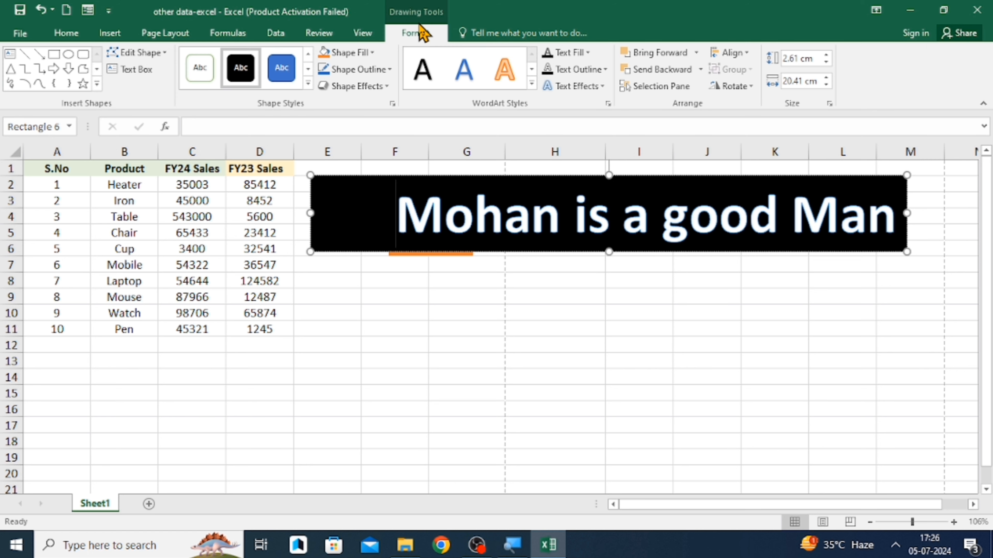
pyautogui.click(288, 71)
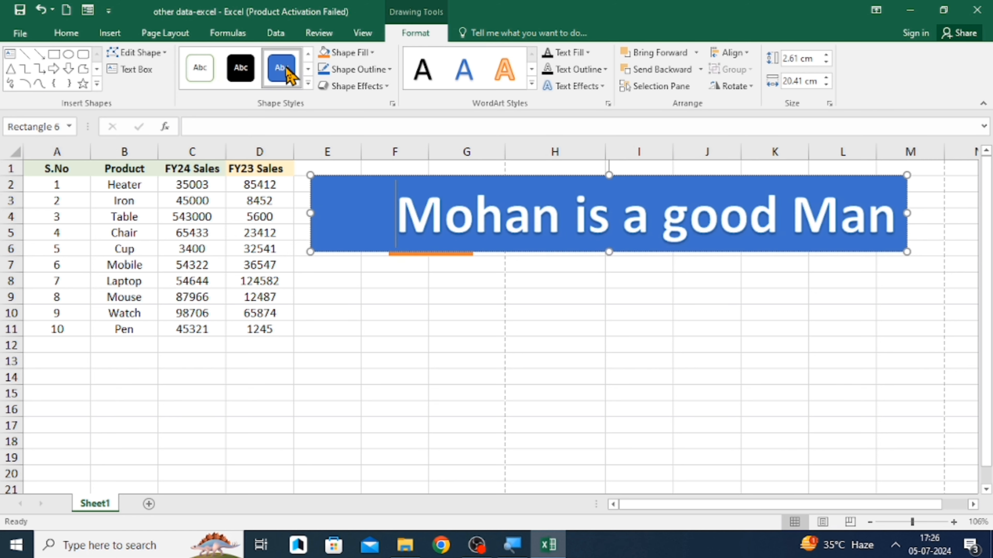
pyautogui.click(308, 84)
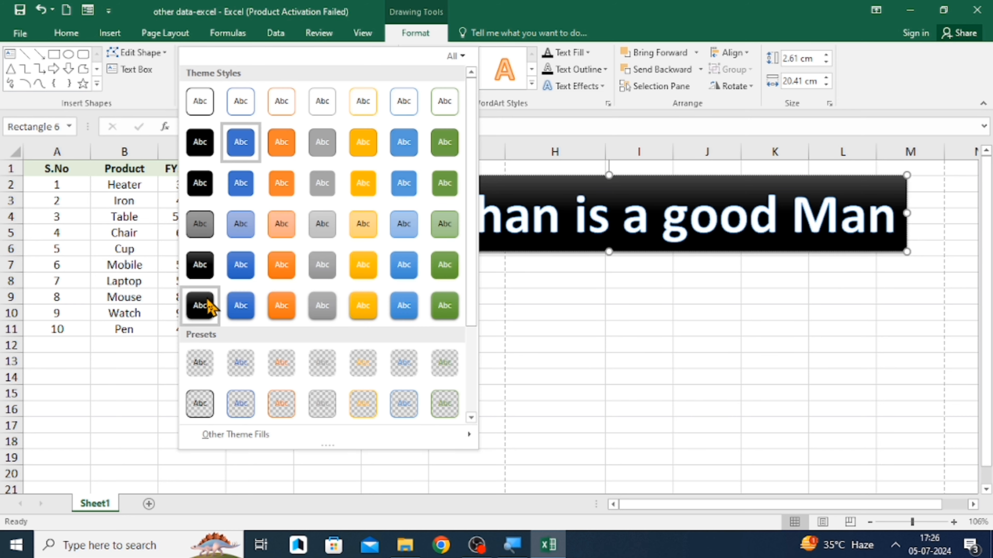
pyautogui.click(200, 305)
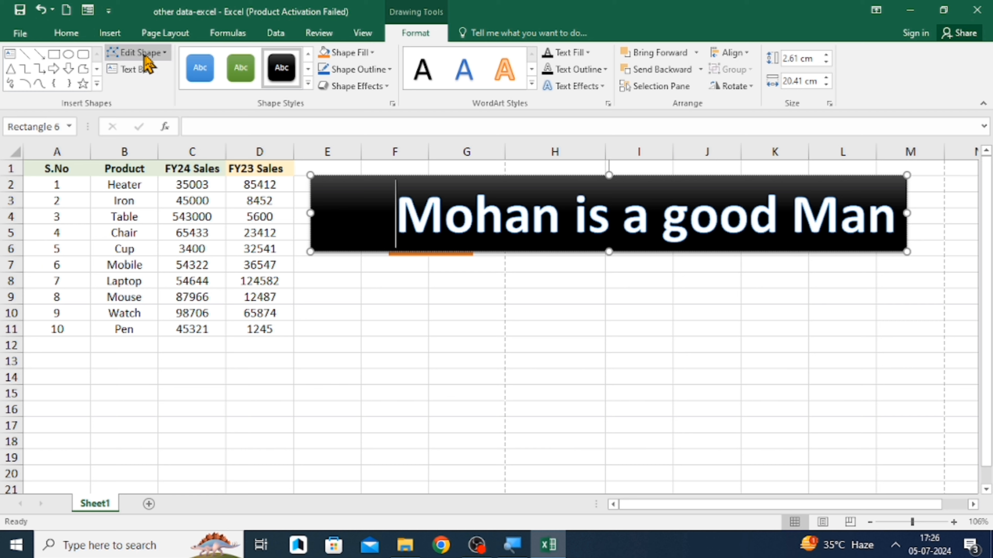
pyautogui.click(351, 55)
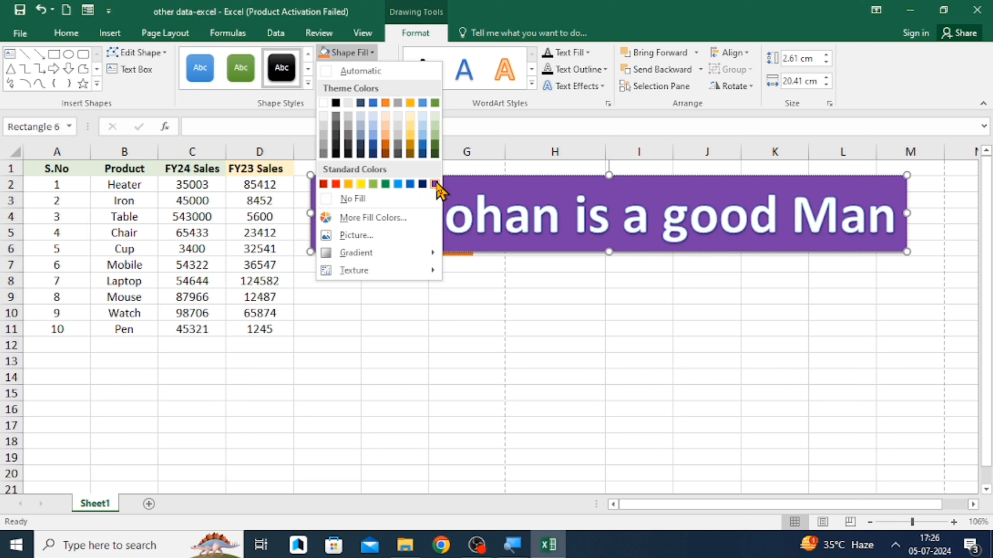
pyautogui.click(435, 184)
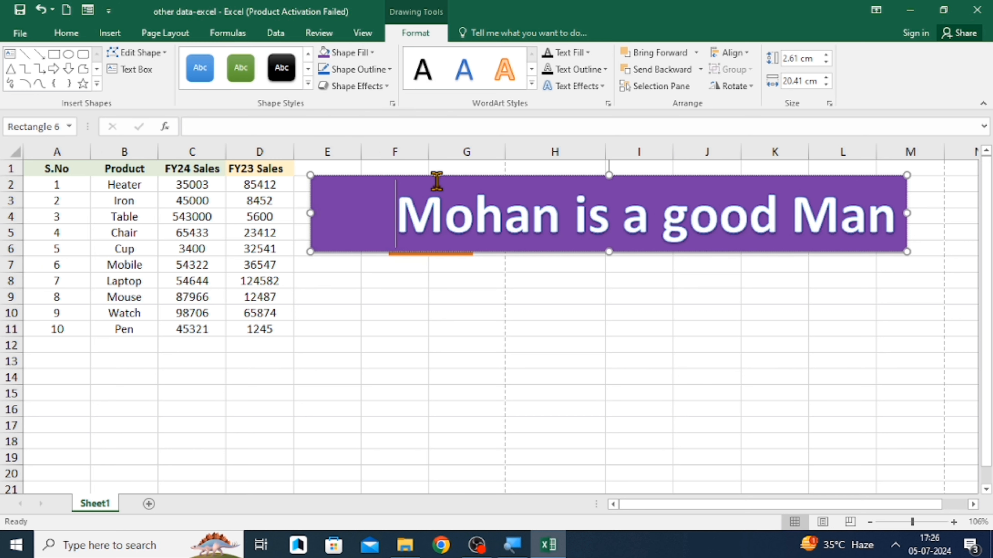
# Step: Apply the blue patterned WordArt style to the first word of the sentence and deselect the box
pyautogui.click(530, 82)
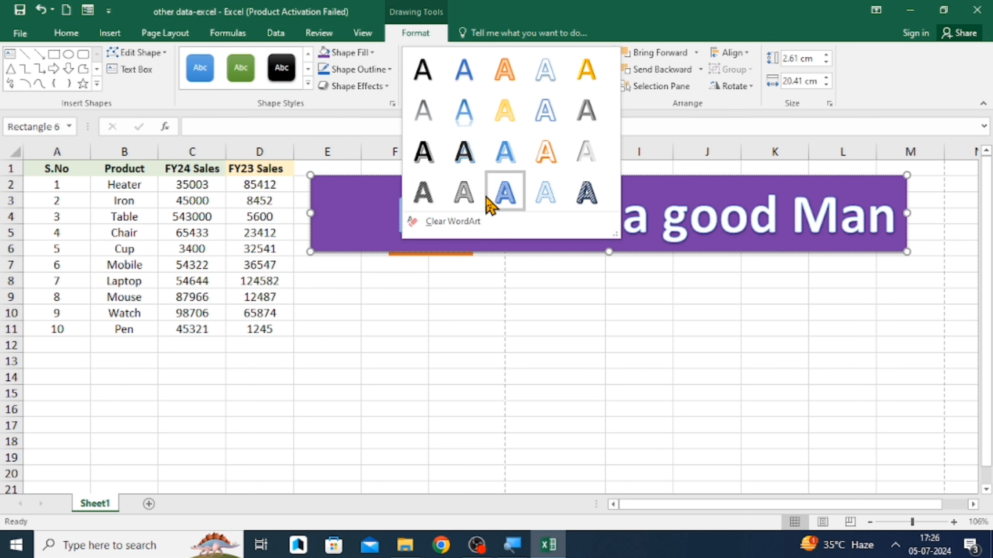
pyautogui.click(491, 203)
pyautogui.click(489, 268)
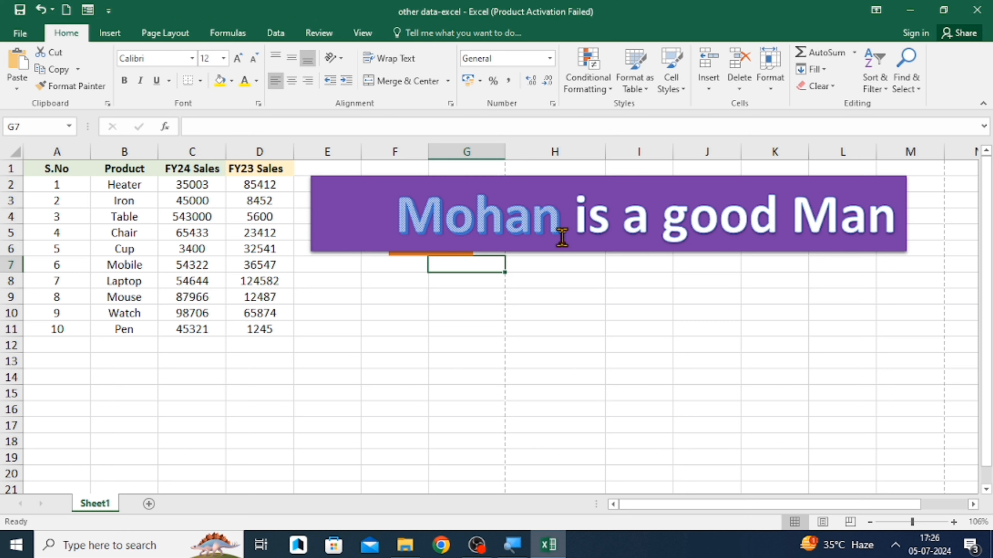
# Step: Apply the gold WordArt style to the word "good" in the purple box's sentence
pyautogui.click(661, 216)
pyautogui.click(685, 221)
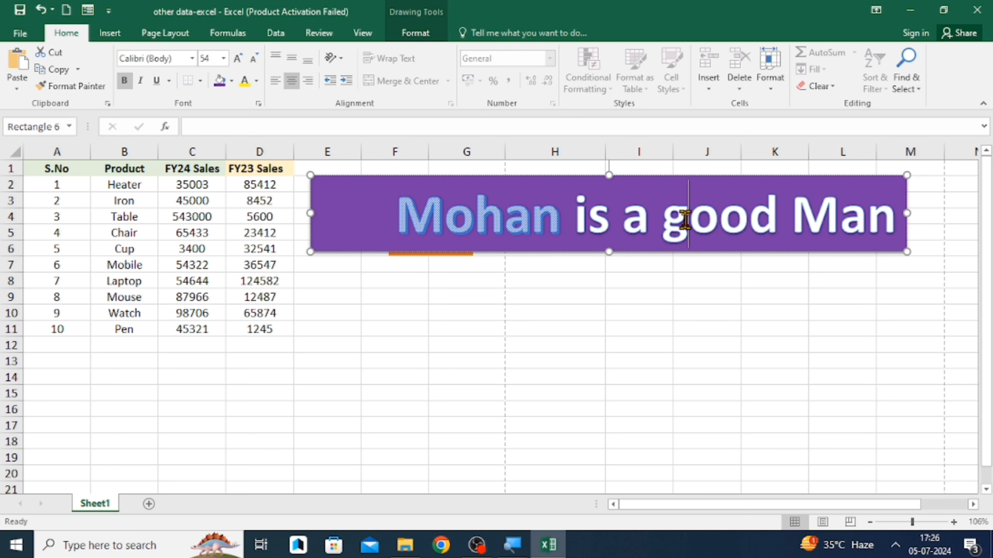
pyautogui.doubleClick(685, 221)
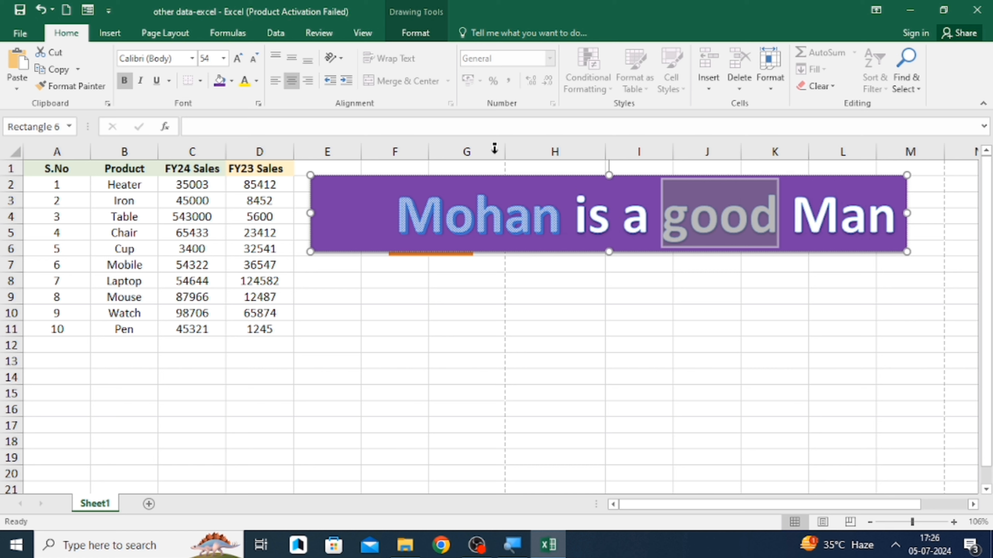
pyautogui.click(403, 35)
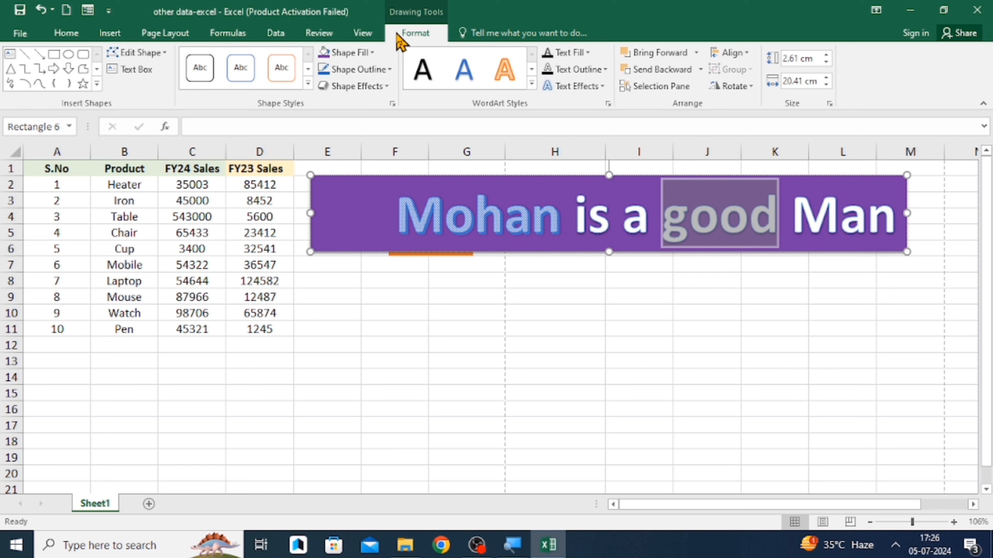
pyautogui.click(531, 84)
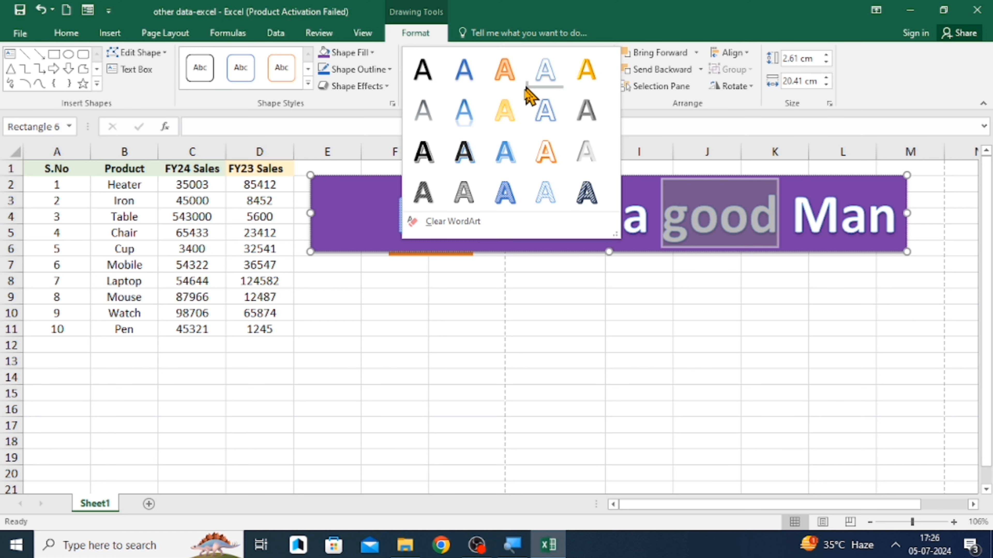
pyautogui.click(502, 125)
pyautogui.click(594, 289)
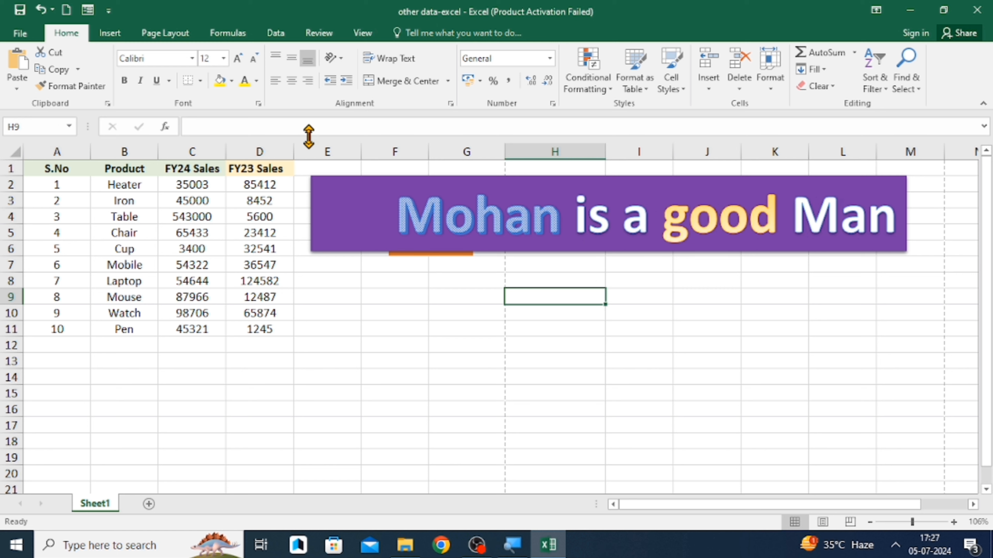
# Step: Insert a Microsoft Office signature line at cell H9 with the suggested signer's name filled in
pyautogui.click(110, 35)
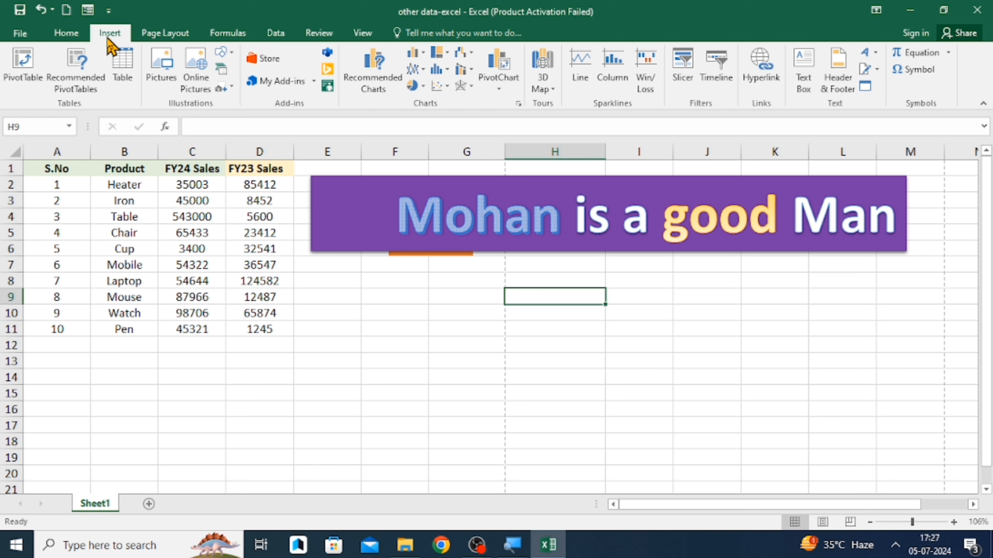
pyautogui.click(868, 77)
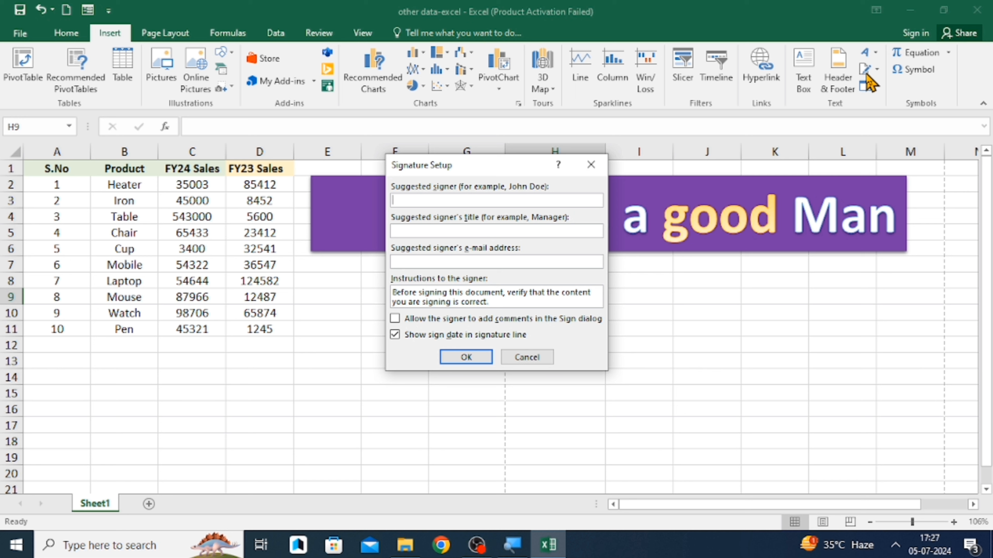
pyautogui.write('ta')
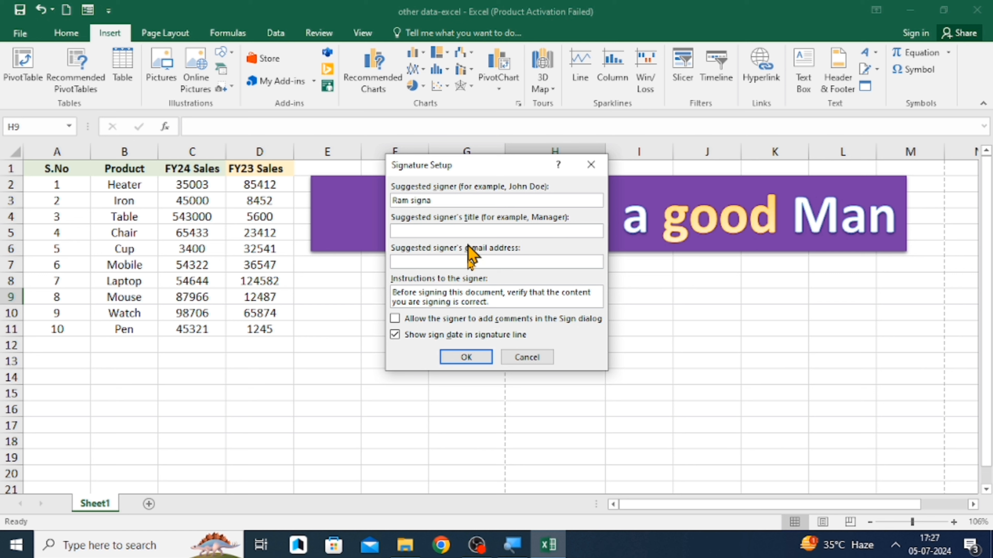
pyautogui.click(471, 358)
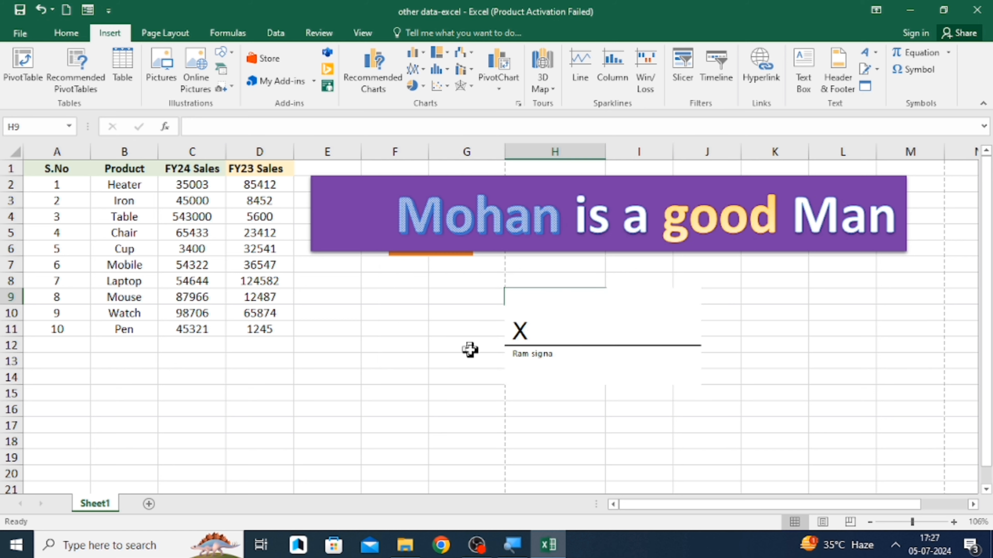
# Step: Move the signature line over to columns F to H at rows 9 to 14, beside the sales table
pyautogui.click(543, 333)
pyautogui.moveTo(543, 333); pyautogui.dragTo(396, 336)
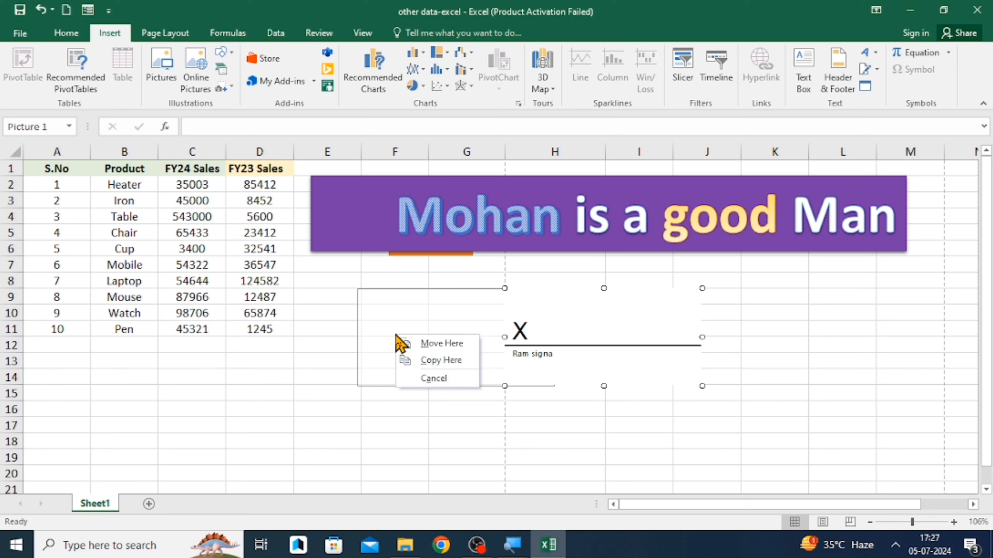
pyautogui.click(441, 343)
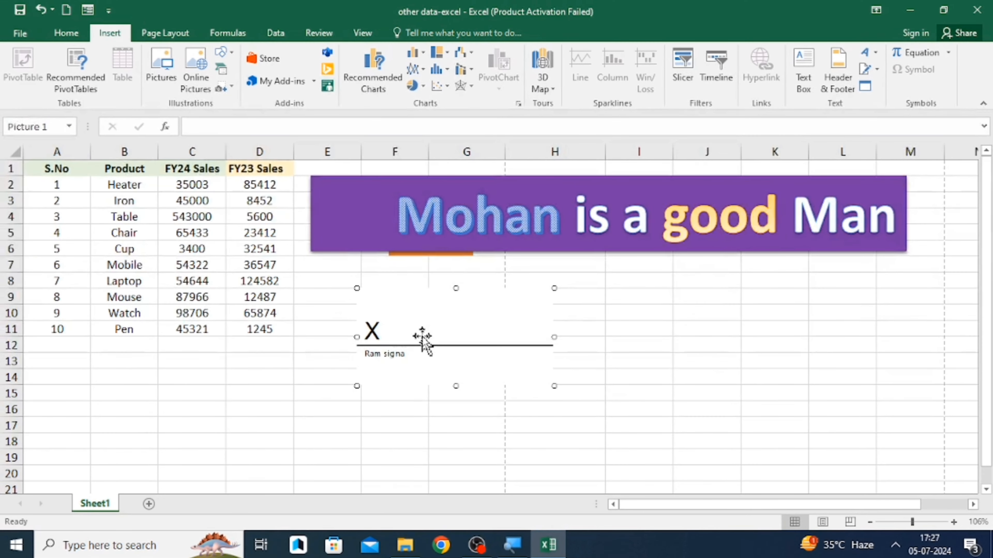
# Step: Open the web page for adding signature services, close the browser and deselect the signature line
pyautogui.click(879, 67)
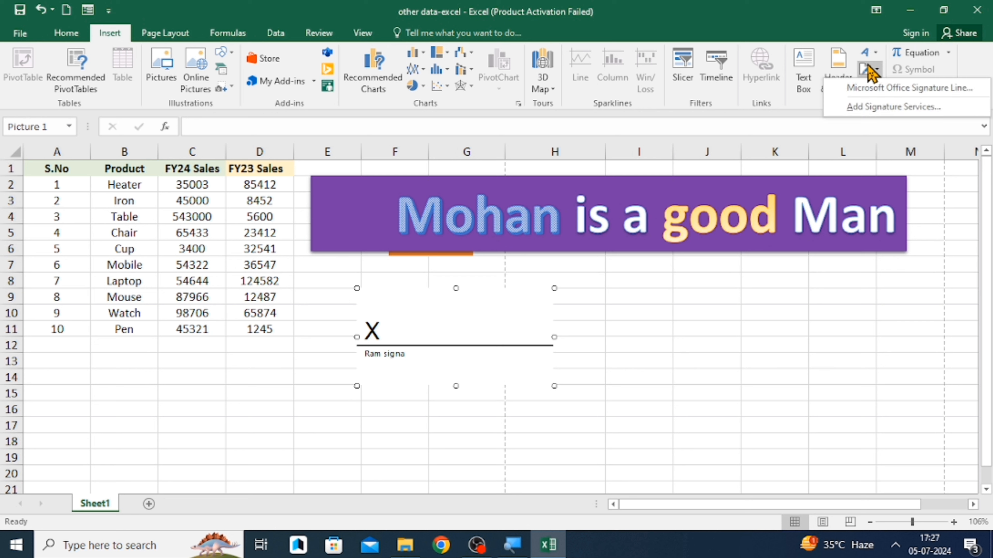
pyautogui.click(876, 114)
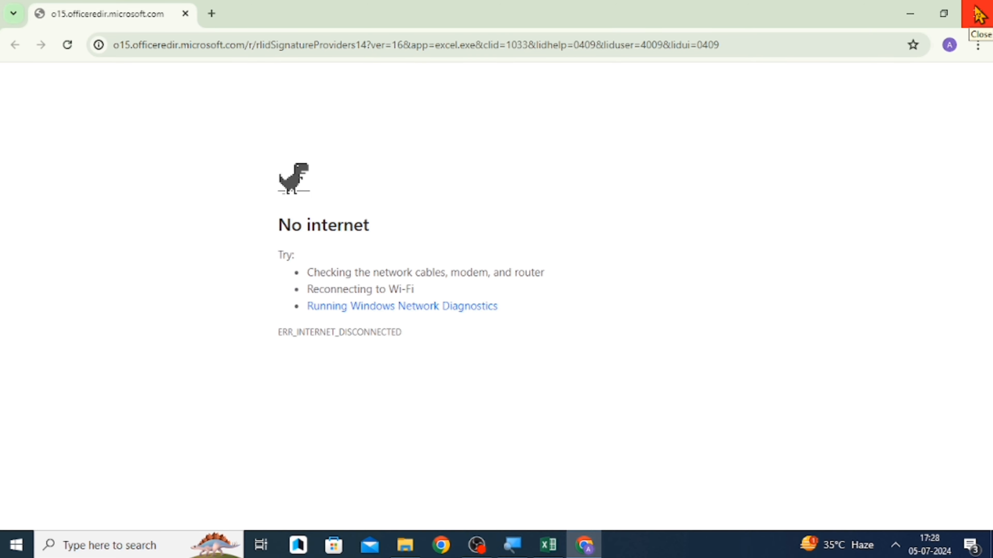
pyautogui.click(978, 14)
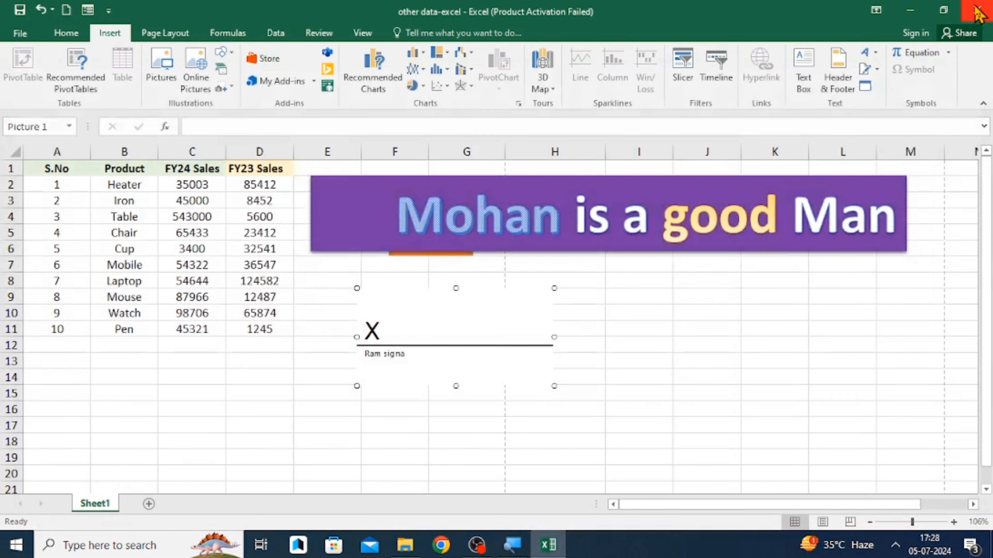
pyautogui.click(657, 344)
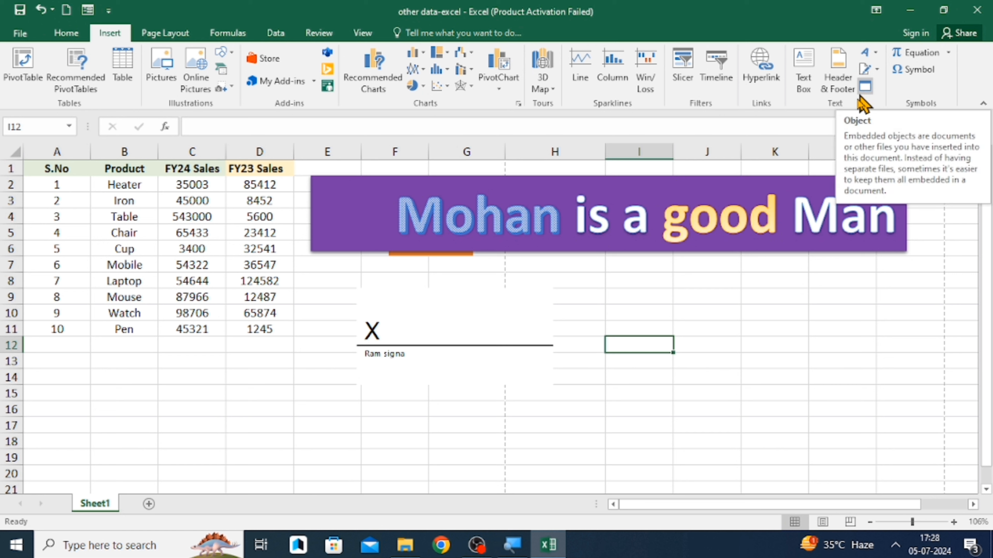
# Step: Start a new equation box, leave it empty, and move the blank cell I8 to J8
pyautogui.click(916, 55)
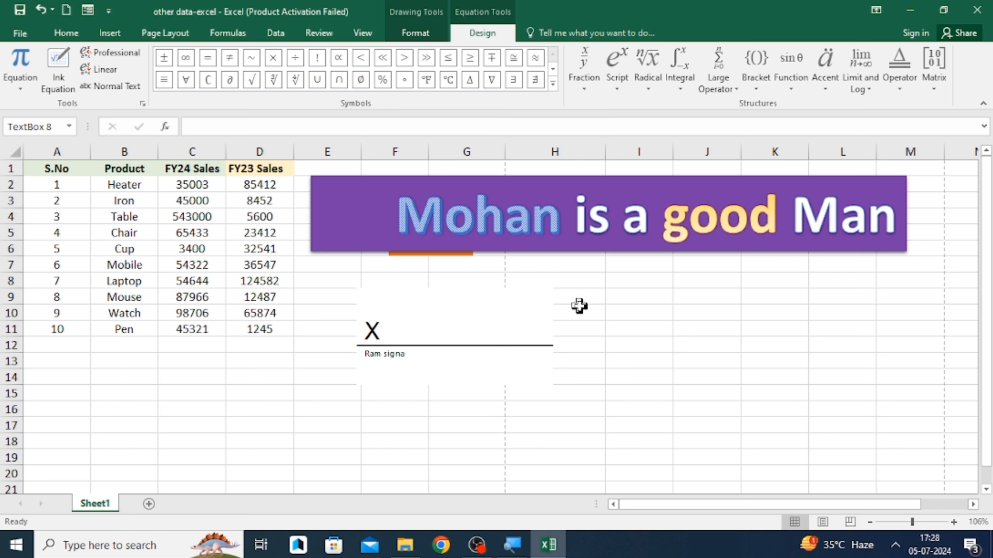
pyautogui.click(604, 300)
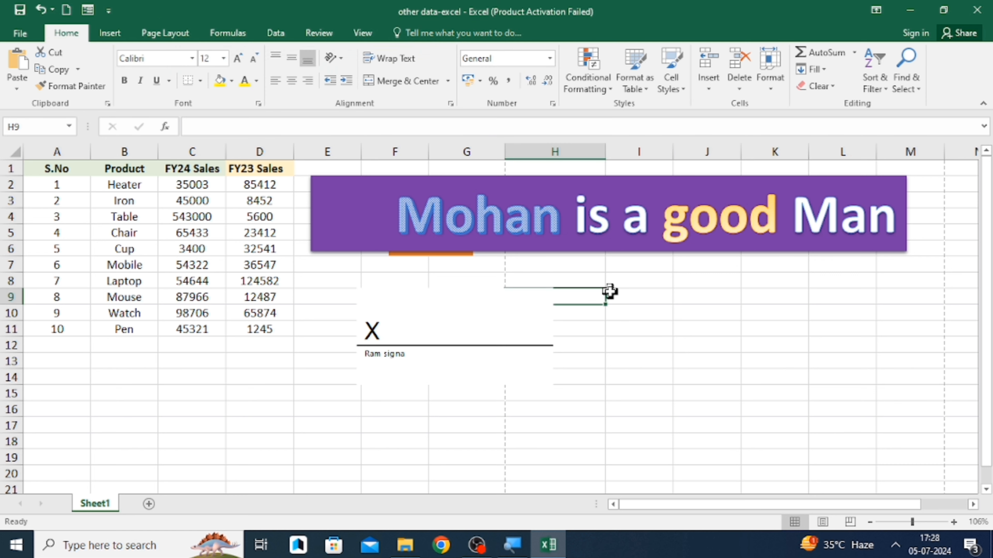
pyautogui.click(657, 275)
pyautogui.moveTo(657, 275); pyautogui.dragTo(683, 285)
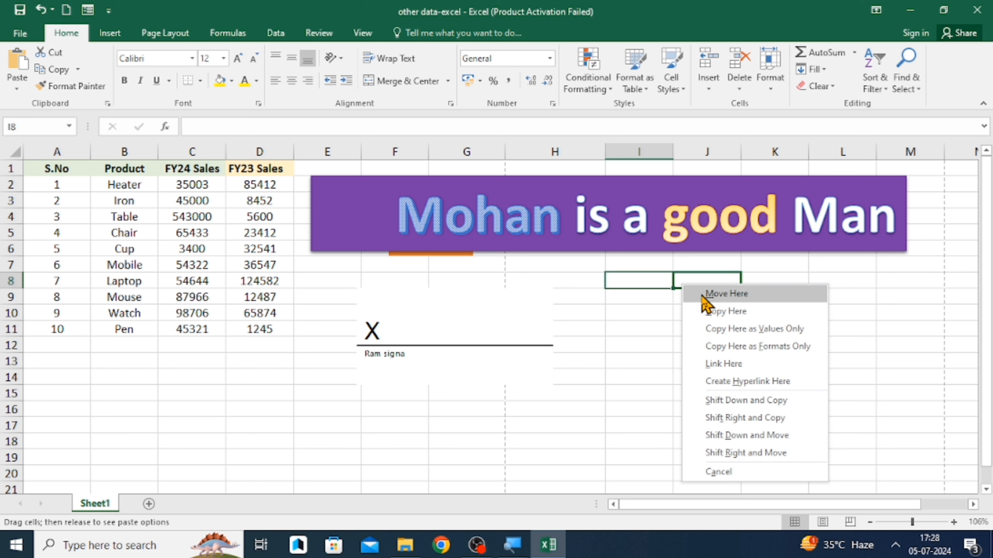
pyautogui.click(716, 294)
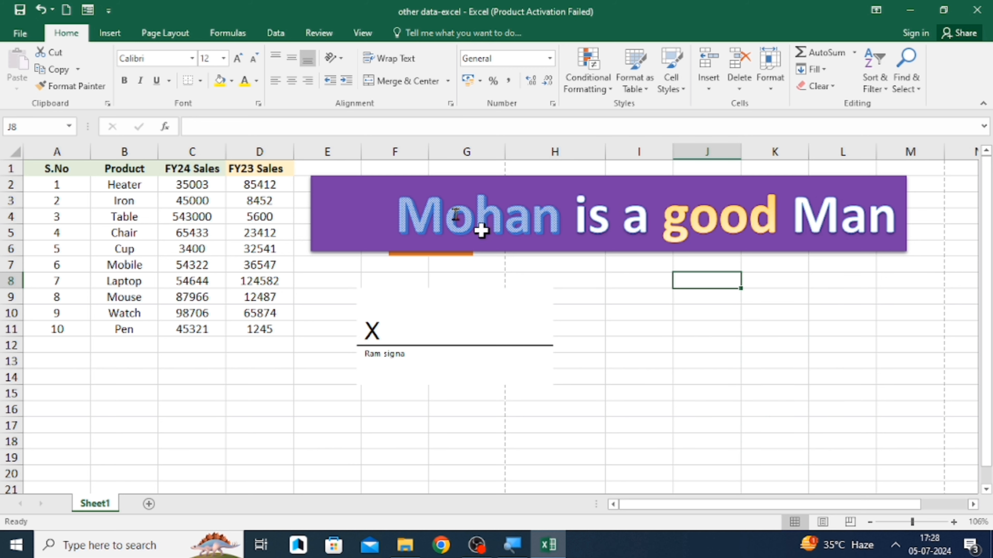
# Step: Insert the Negative Circled Number Nineteen symbol in cell J8 and commit the entry
pyautogui.click(119, 33)
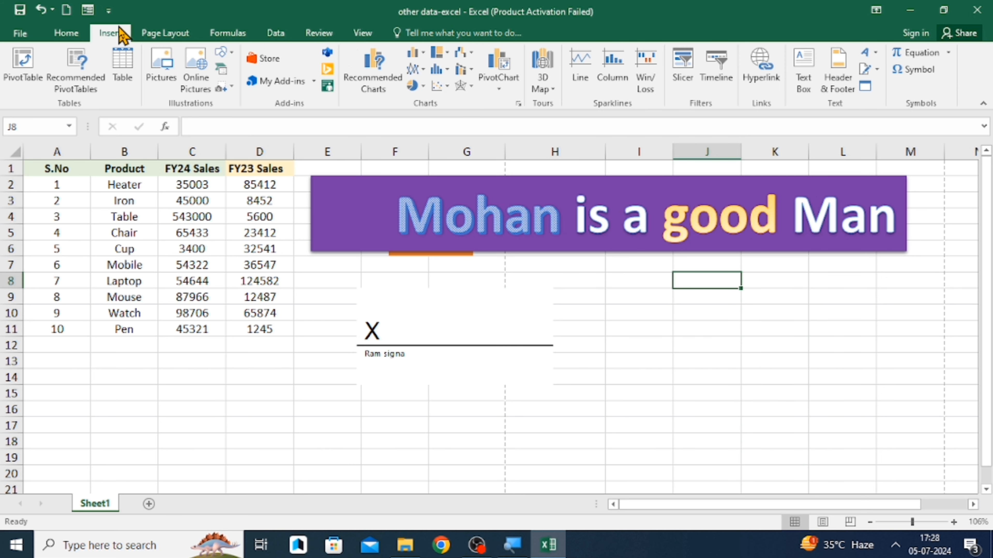
pyautogui.click(931, 71)
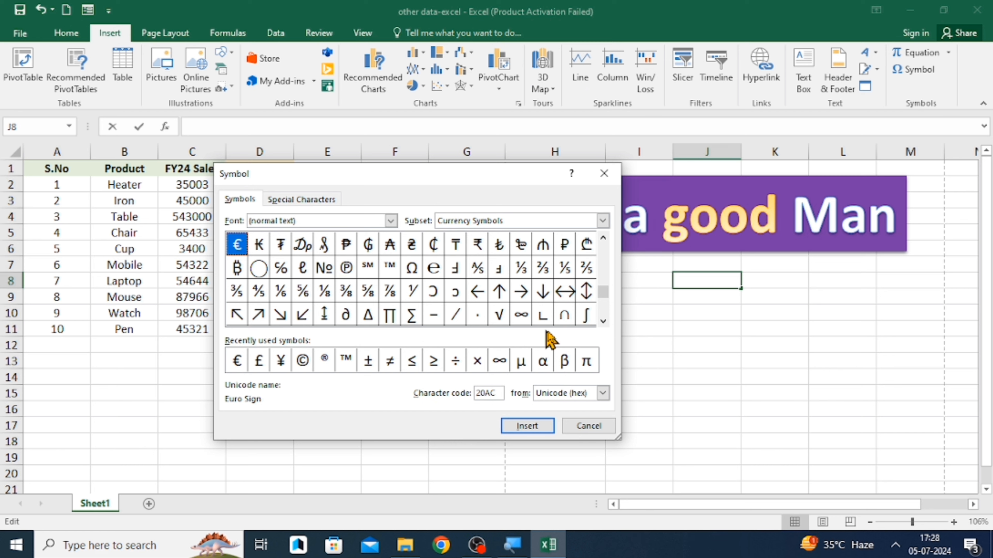
pyautogui.click(603, 322)
pyautogui.click(603, 321)
pyautogui.click(603, 321)
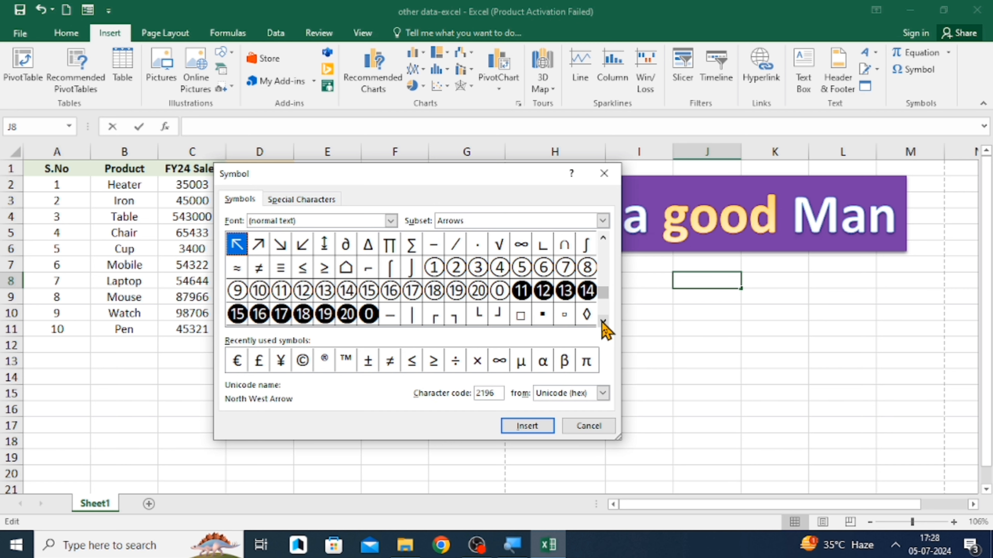
pyautogui.click(330, 315)
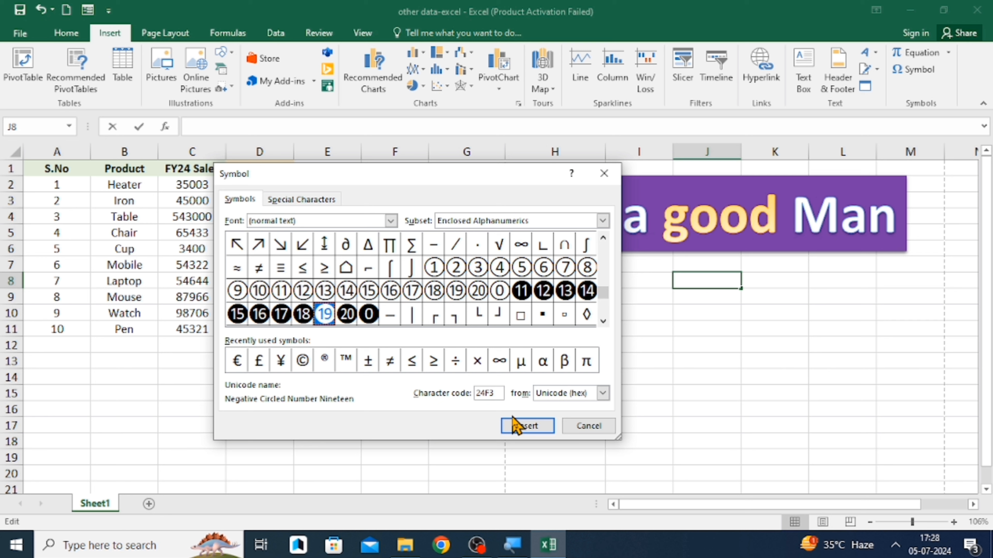
pyautogui.click(522, 428)
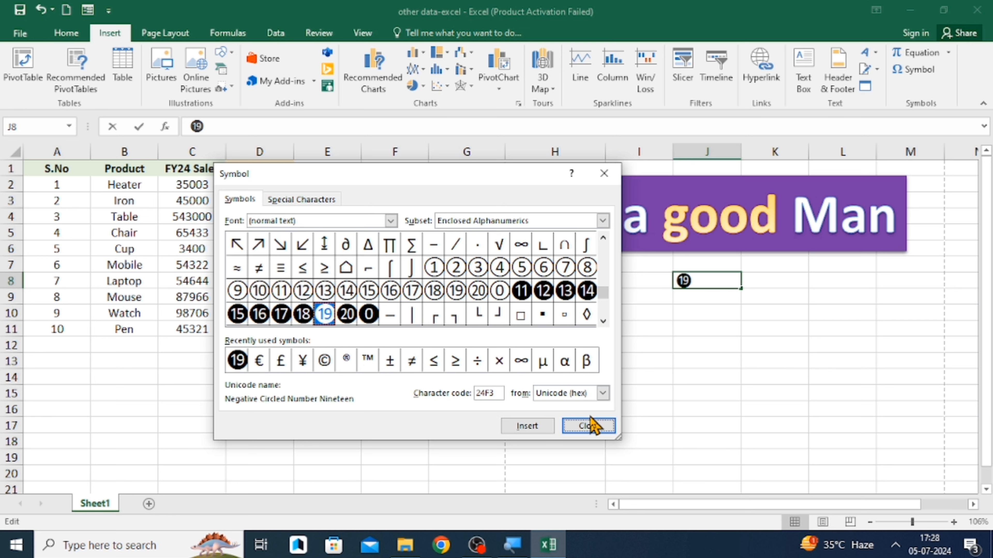
pyautogui.click(590, 432)
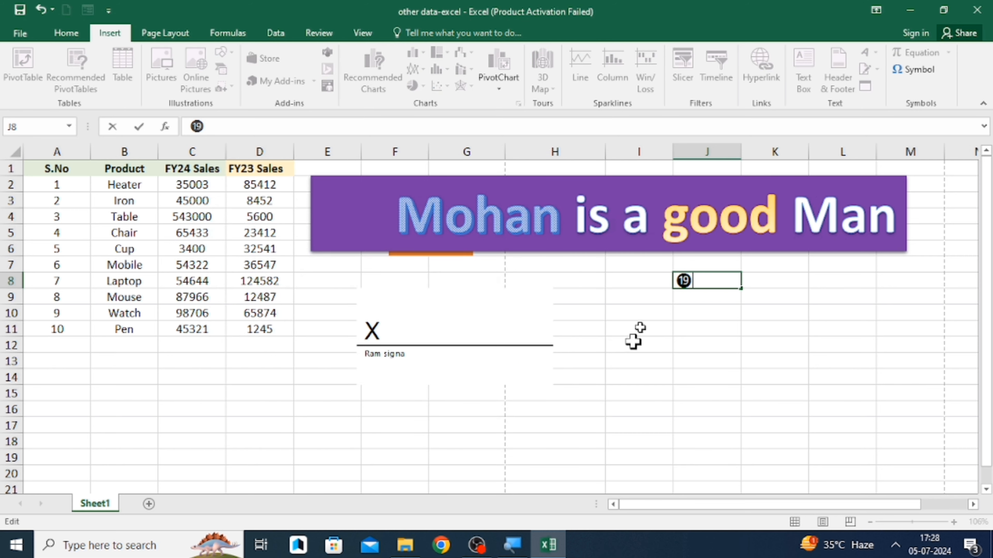
pyautogui.click(688, 299)
pyautogui.press('Up')
pyautogui.press('Right')
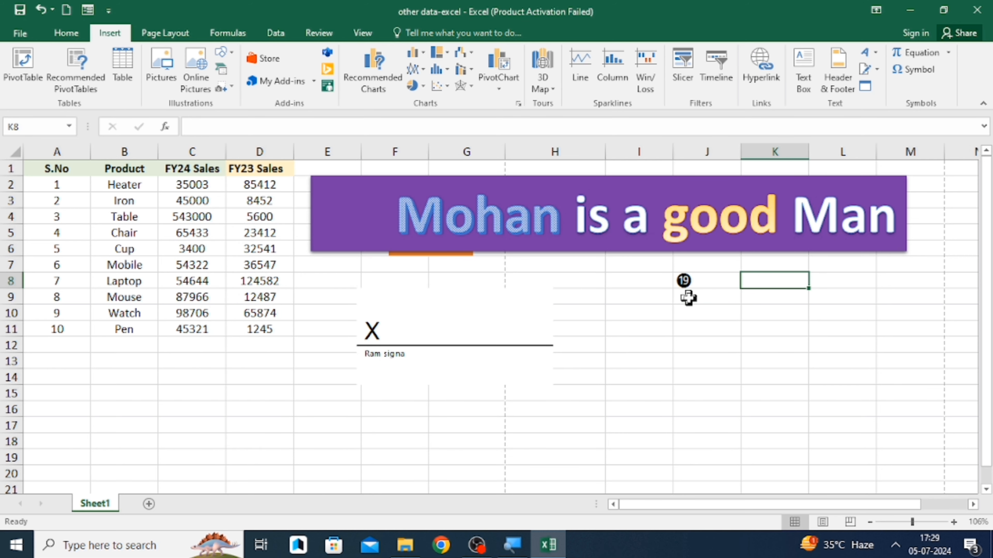
pyautogui.write('o')
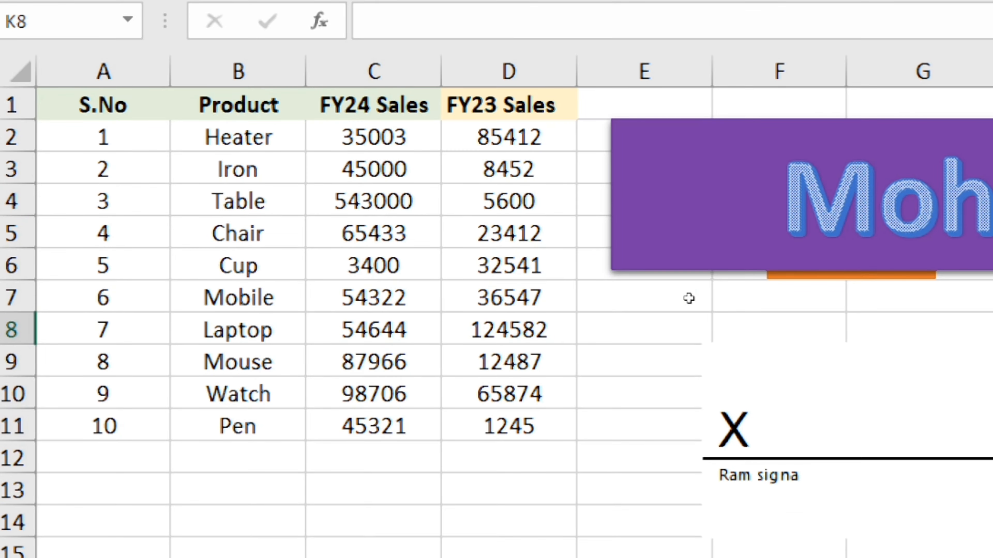
pyautogui.press('Right')
pyautogui.press('Right')
pyautogui.press('Right')
pyautogui.press('Right')
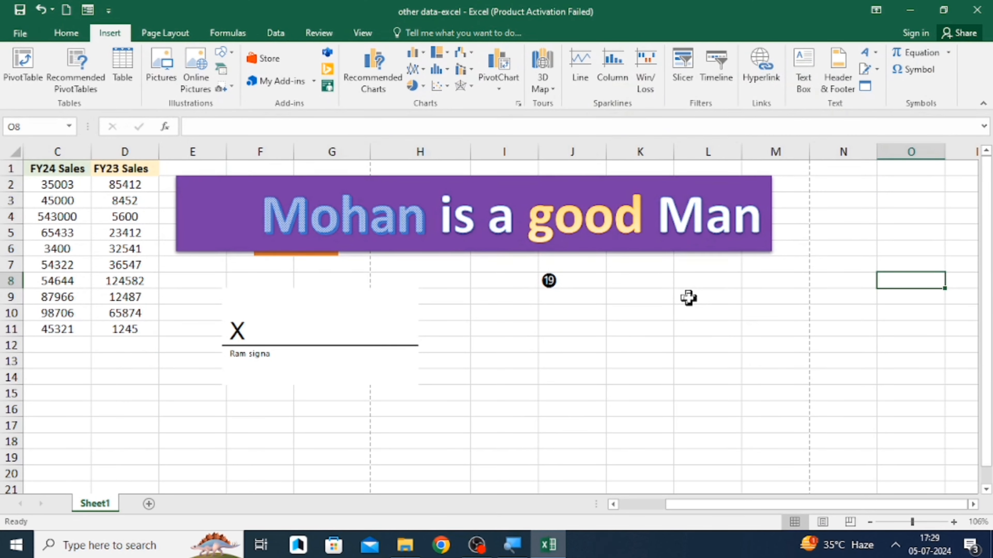
# Step: Enter a person's first name in cell K8, beside the circled number symbol
pyautogui.click(653, 287)
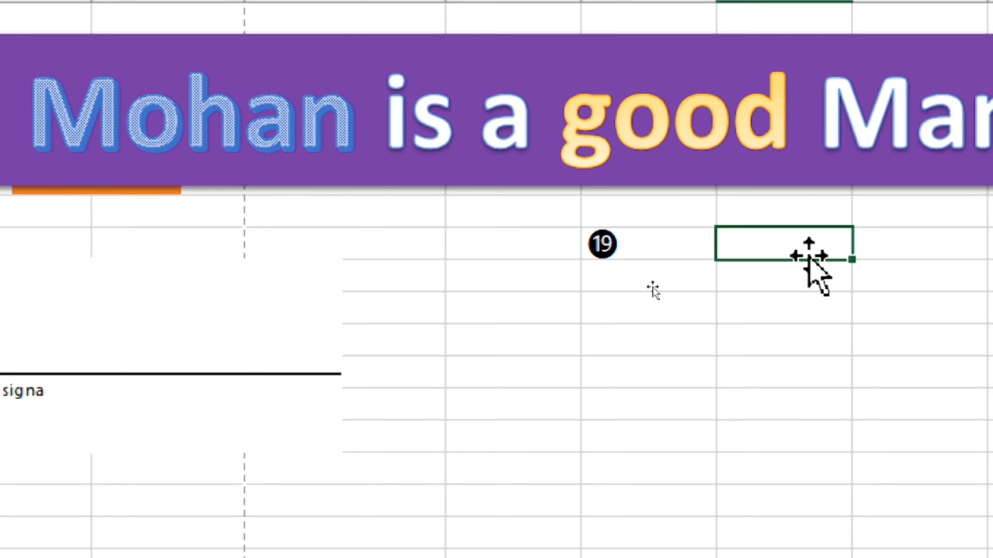
pyautogui.write('Rahul')
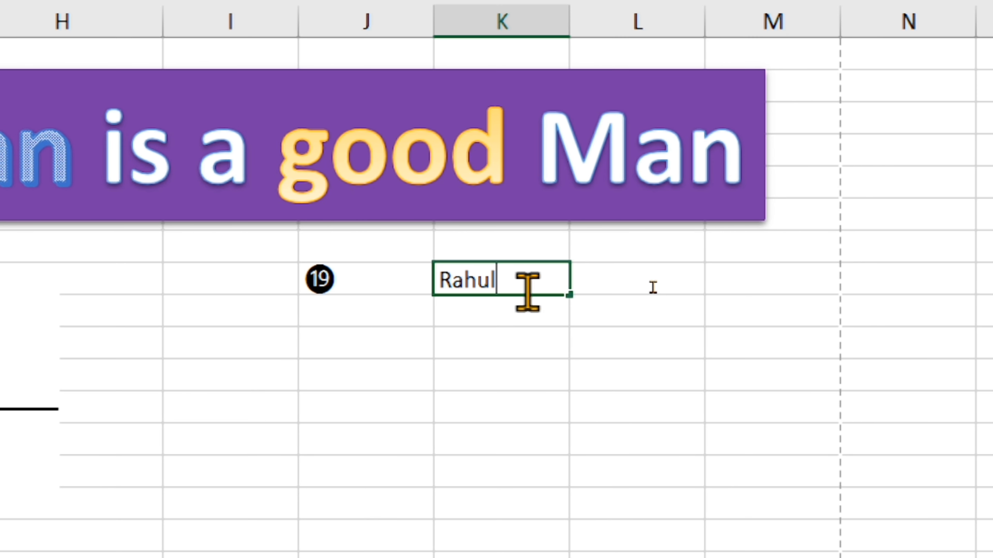
pyautogui.press('Return')
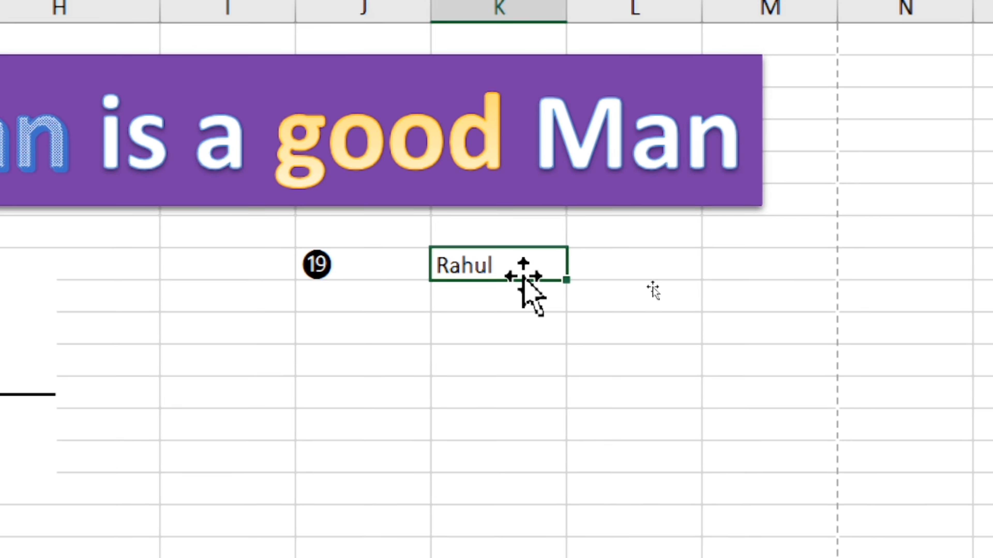
pyautogui.press('Right')
pyautogui.press('Down')
pyautogui.press('Right')
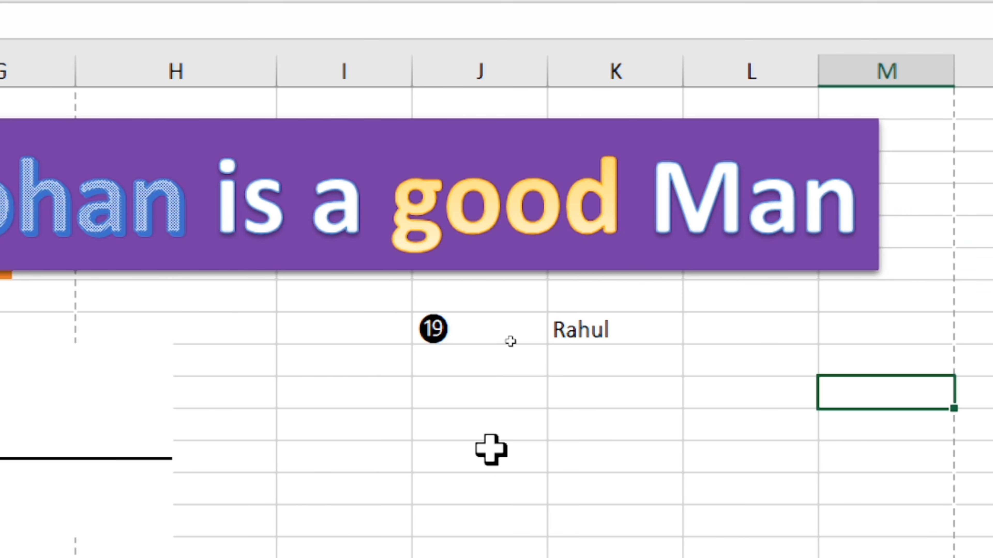
# Step: Copy the circled number 19 symbol from cell J8 into J9 and dismiss the paste options
pyautogui.click(482, 359)
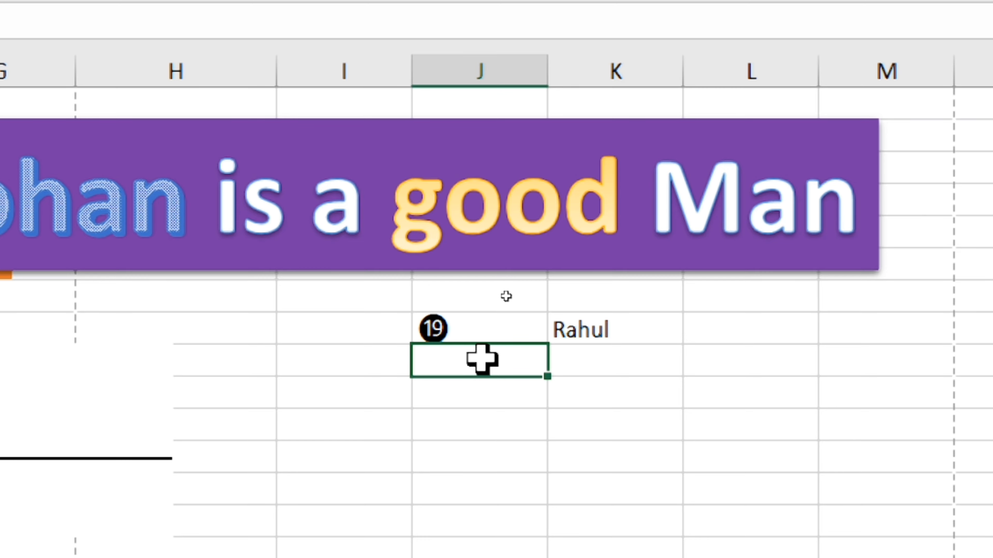
pyautogui.press('Up')
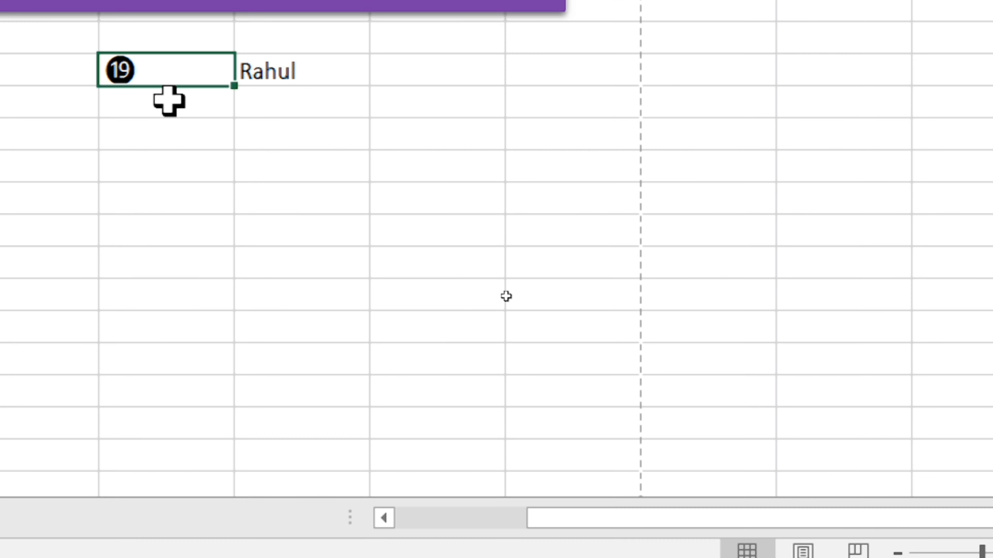
pyautogui.hotkey('ctrl', 'c')
pyautogui.click(168, 101)
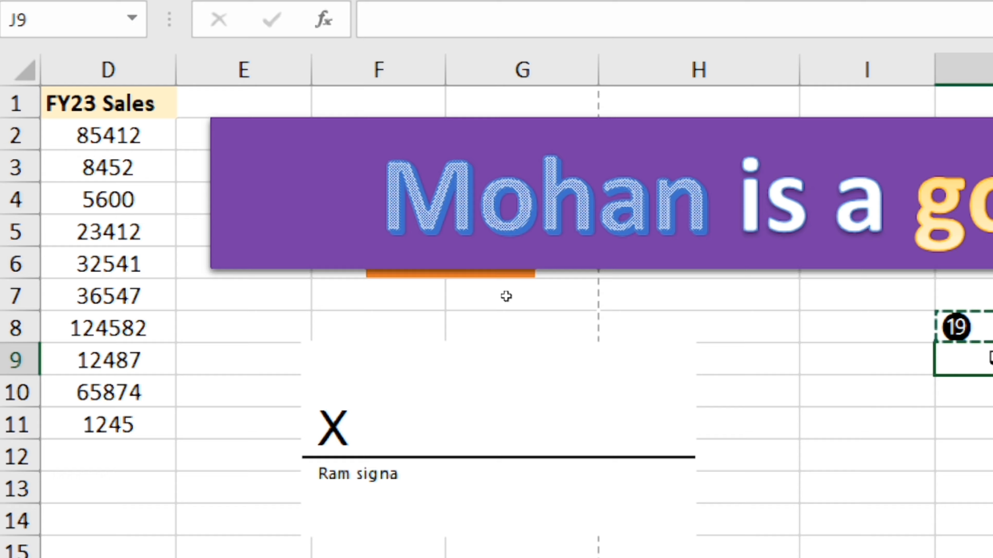
pyautogui.hotkey('ctrl', 'v')
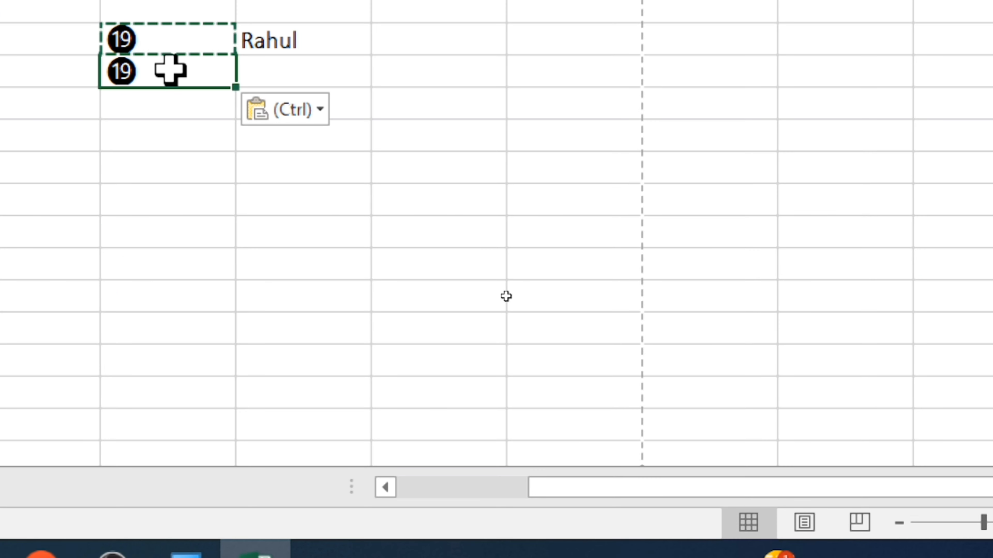
pyautogui.press('ctrl')
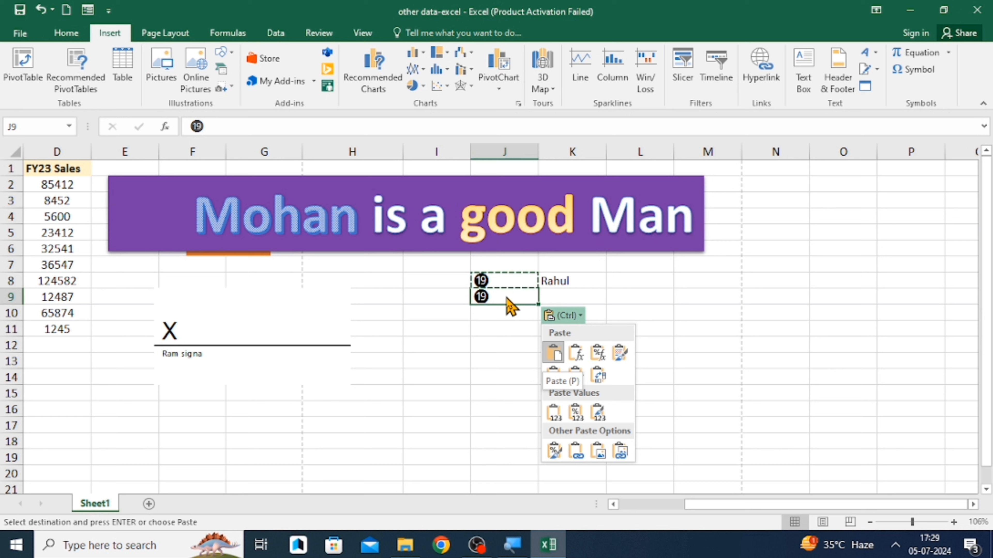
pyautogui.click(506, 298)
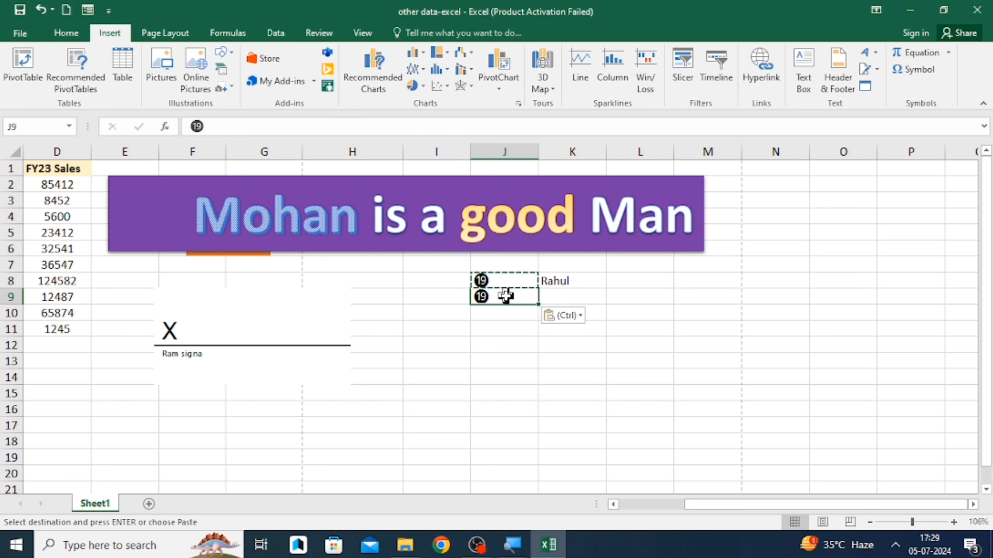
# Step: Insert the Cyrillic Capital Letter Tswe symbol (A68E) after the circled number in cell J9 and commit the entry
pyautogui.click(903, 75)
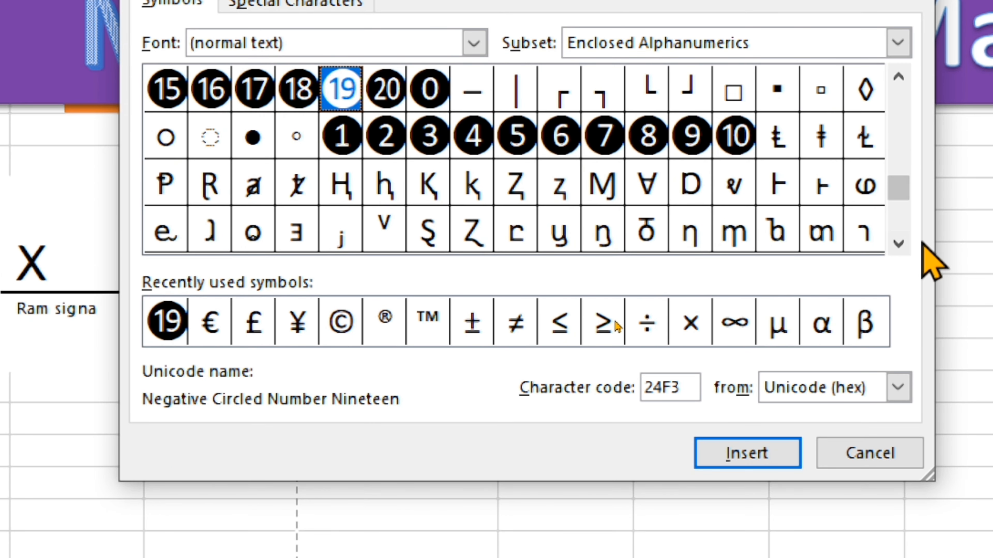
pyautogui.click(895, 252)
pyautogui.click(895, 252)
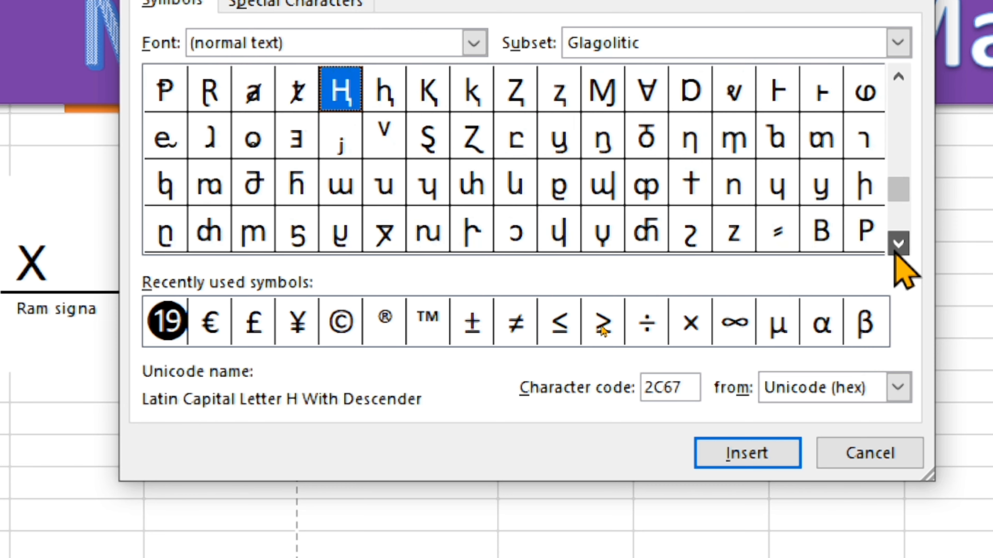
pyautogui.click(895, 252)
pyautogui.click(895, 253)
pyautogui.click(895, 252)
pyautogui.click(895, 253)
pyautogui.click(895, 253)
pyautogui.click(895, 252)
pyautogui.click(895, 252)
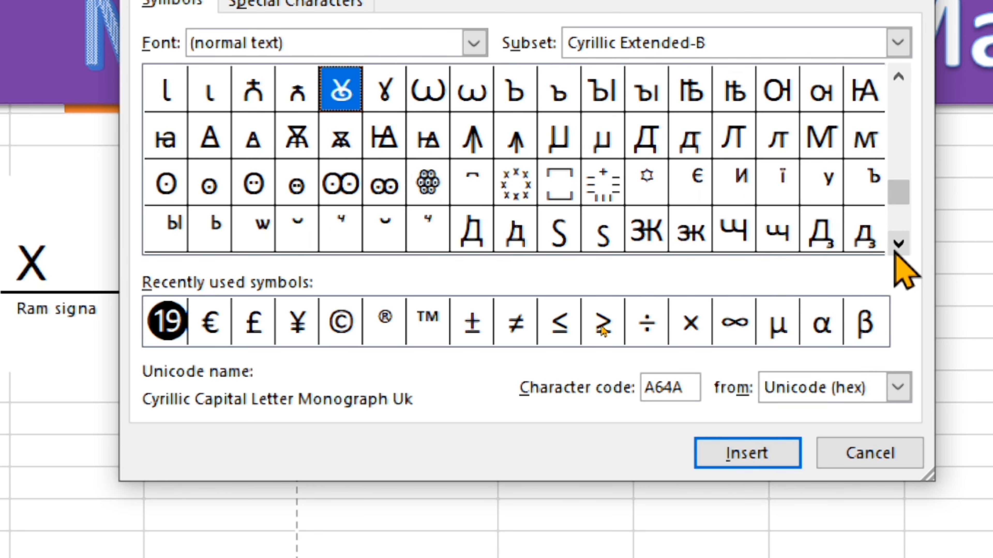
pyautogui.click(896, 252)
pyautogui.click(895, 252)
pyautogui.click(895, 252)
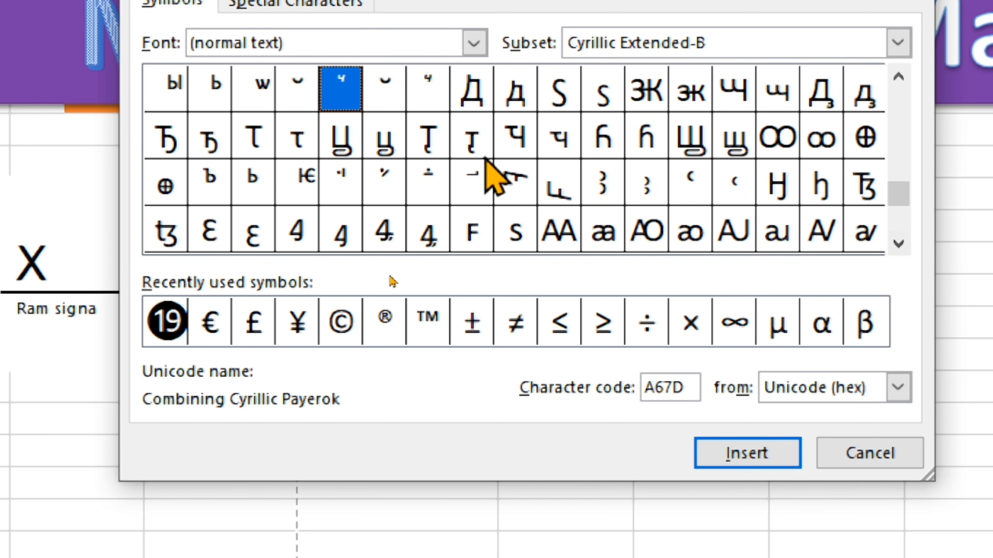
pyautogui.click(337, 142)
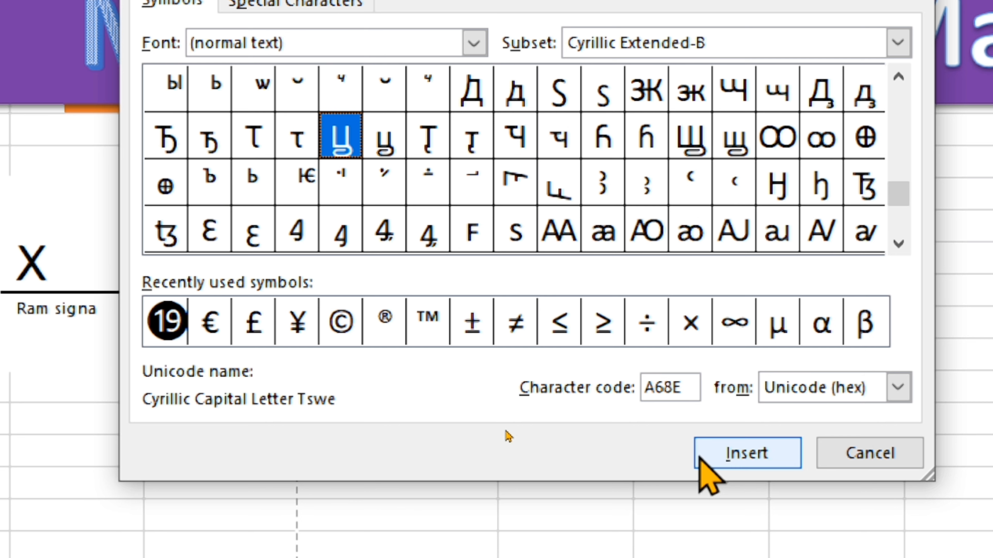
pyautogui.click(769, 453)
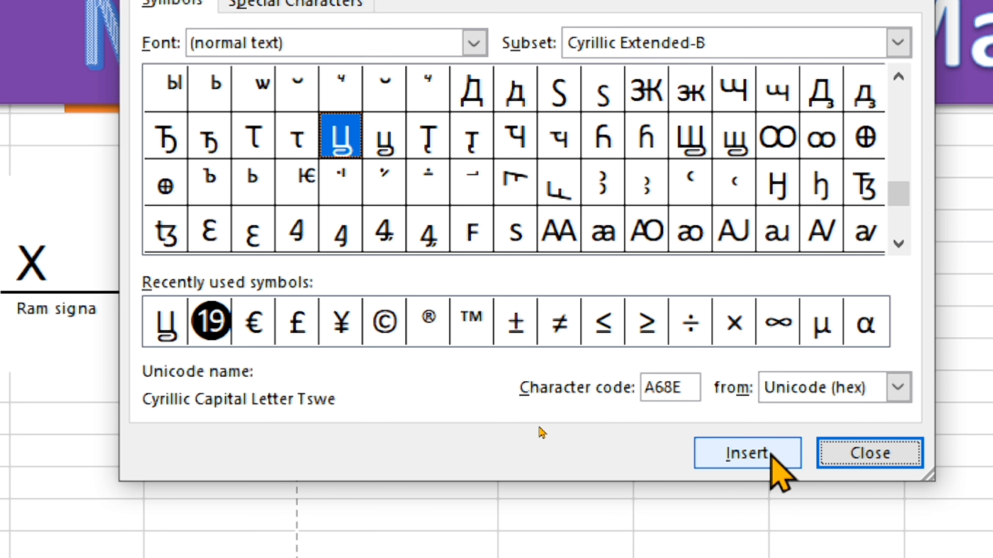
pyautogui.click(882, 441)
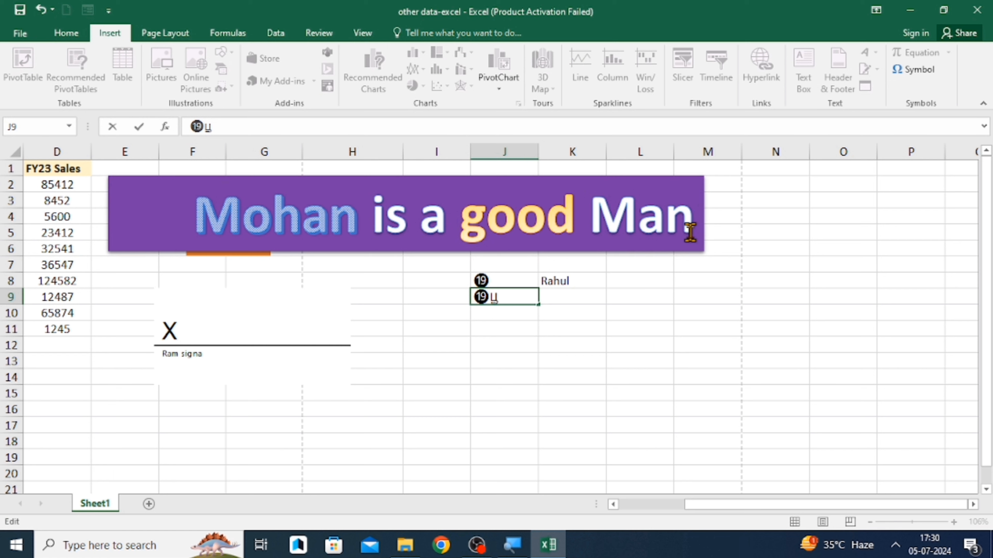
pyautogui.click(602, 348)
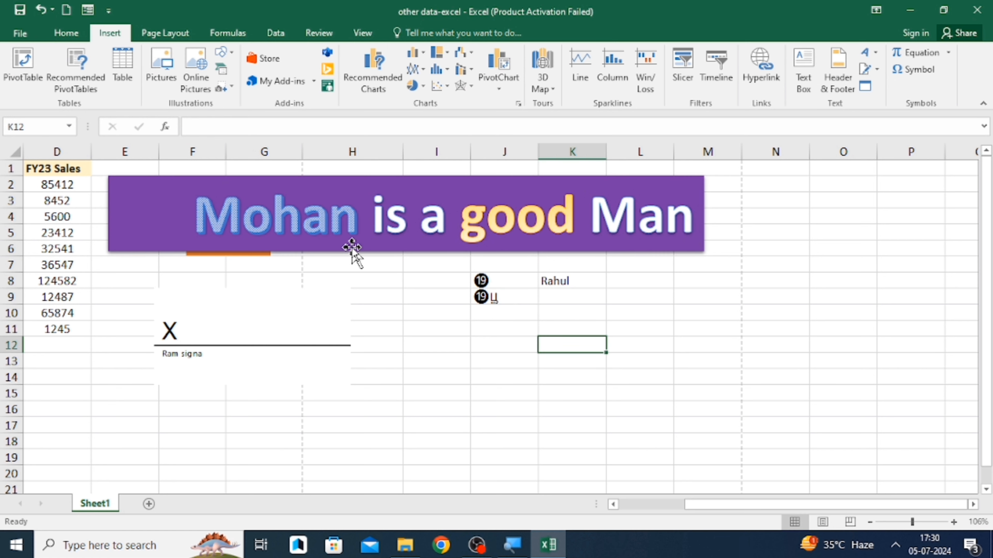